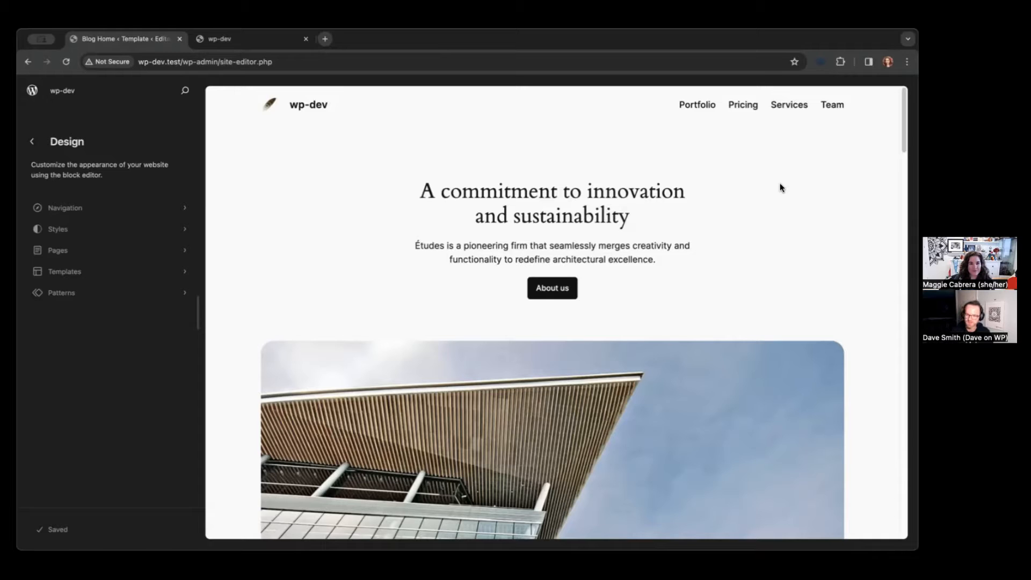
# Step: Examine the whole Blog Home template preview from the header through every section to the footer and back
pyautogui.scroll(-10, 779, 183)
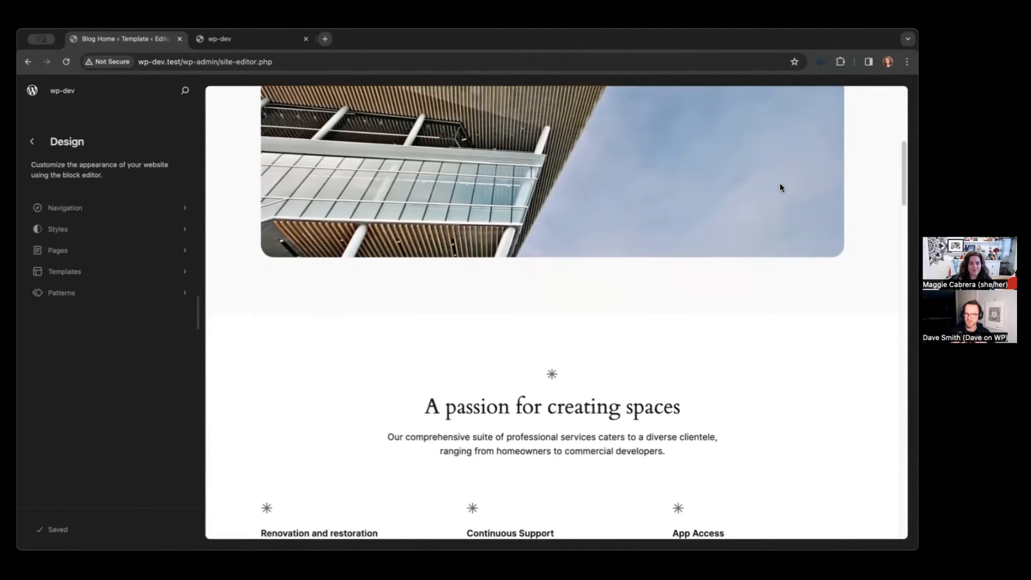
pyautogui.scroll(-4, 779, 185)
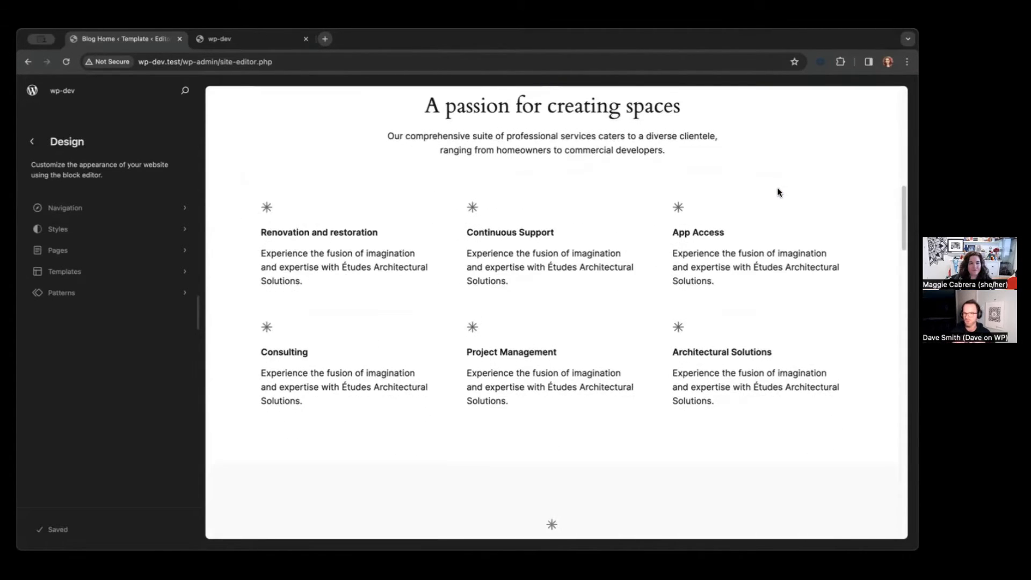
pyautogui.scroll(-7, 778, 192)
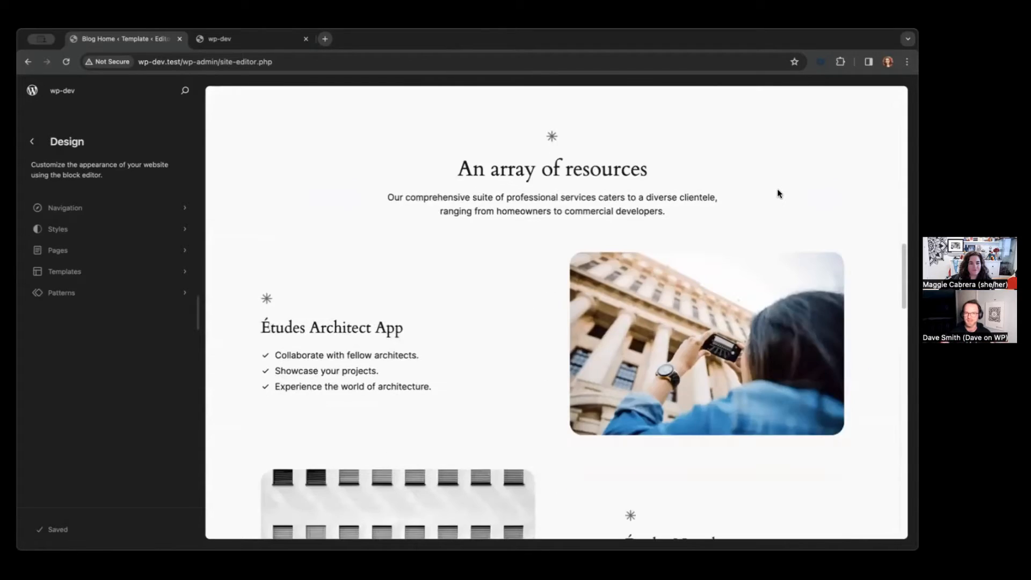
pyautogui.scroll(-10, 778, 193)
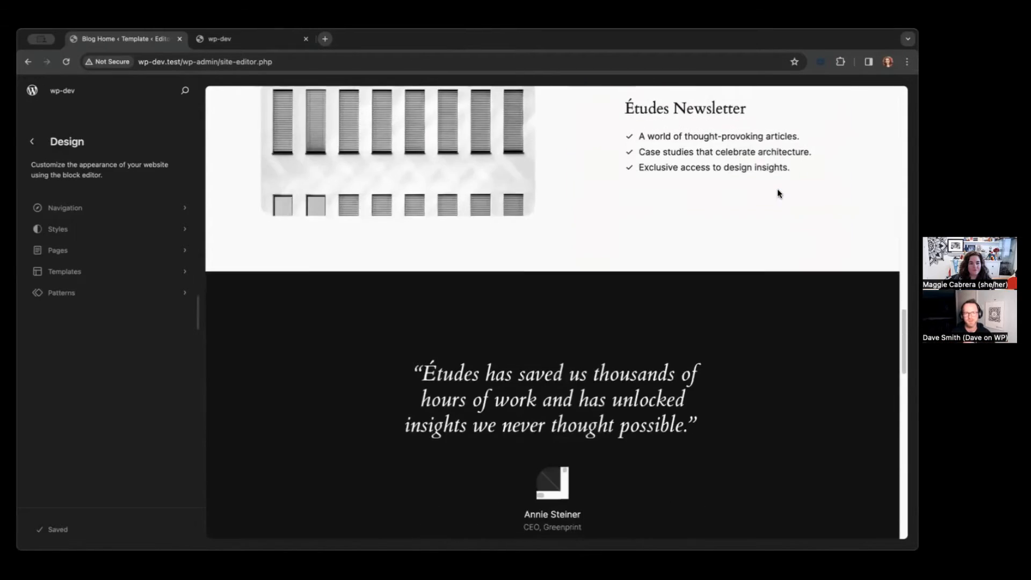
pyautogui.scroll(-10, 779, 194)
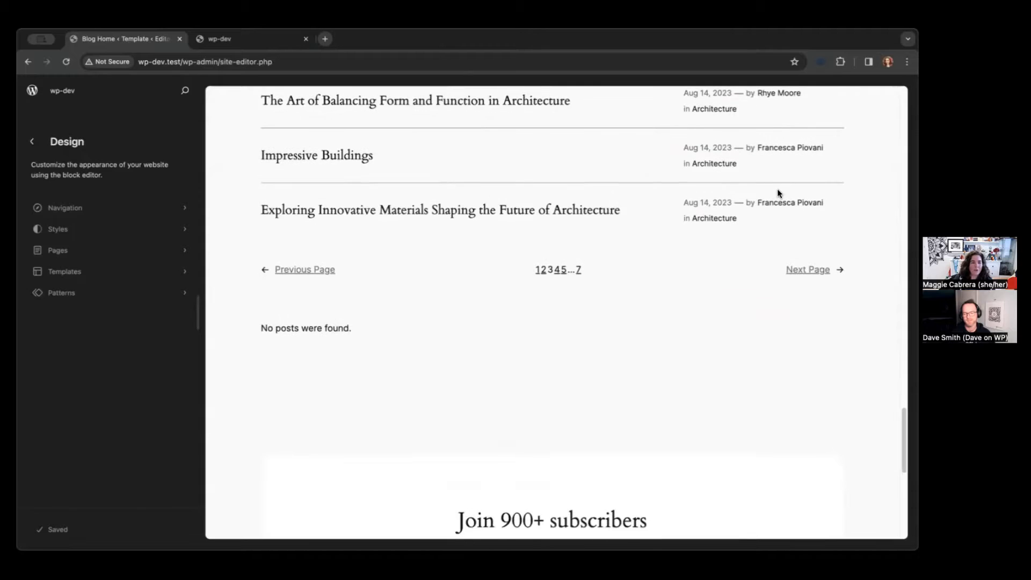
pyautogui.scroll(-4, 780, 204)
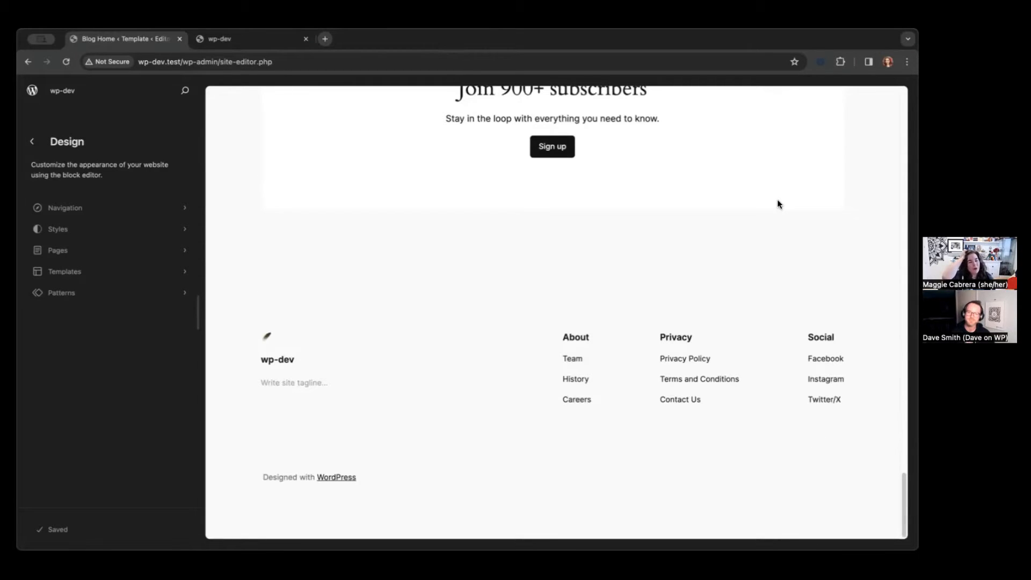
pyautogui.scroll(10, 778, 204)
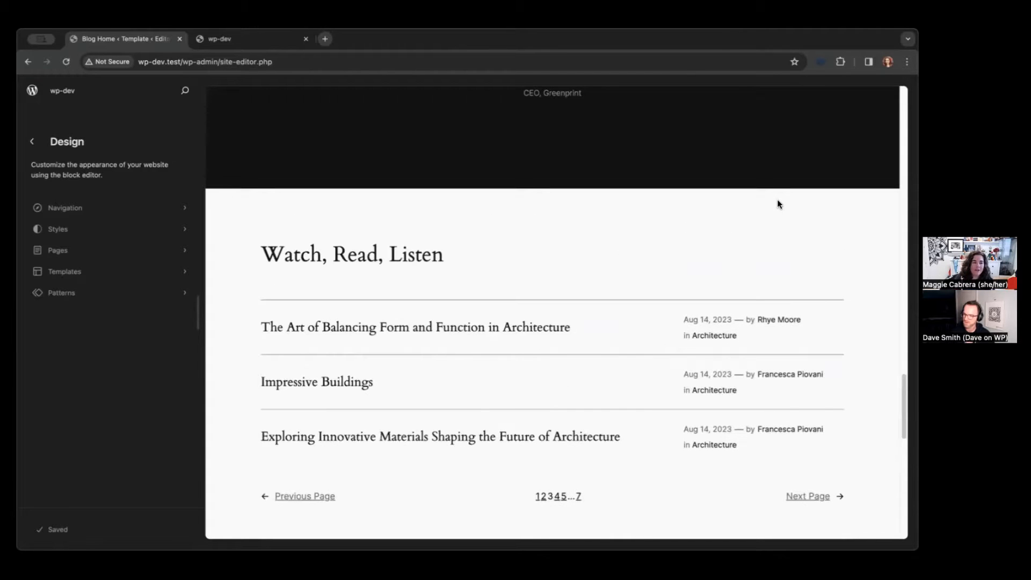
pyautogui.scroll(15, 780, 204)
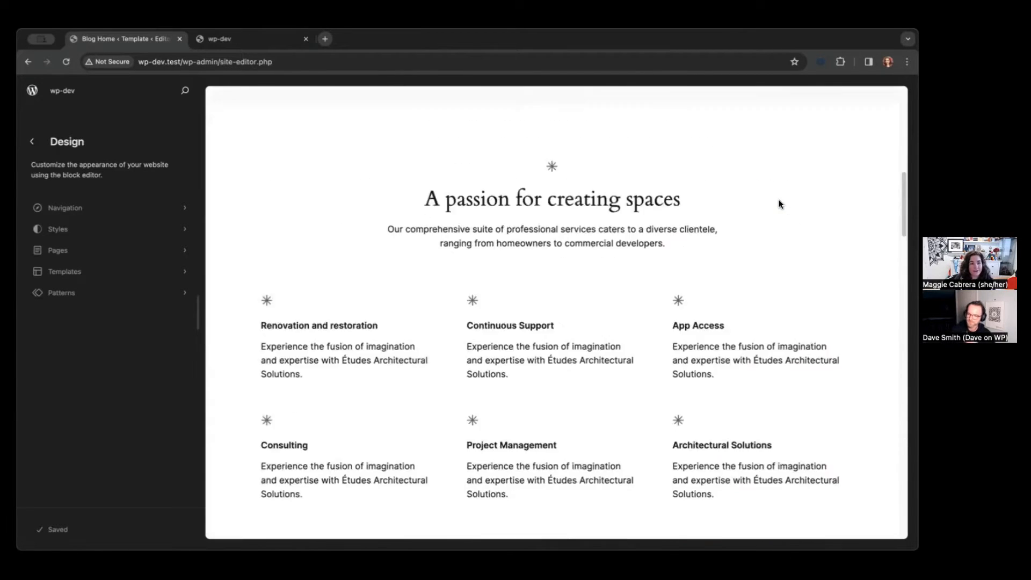
pyautogui.scroll(5, 779, 204)
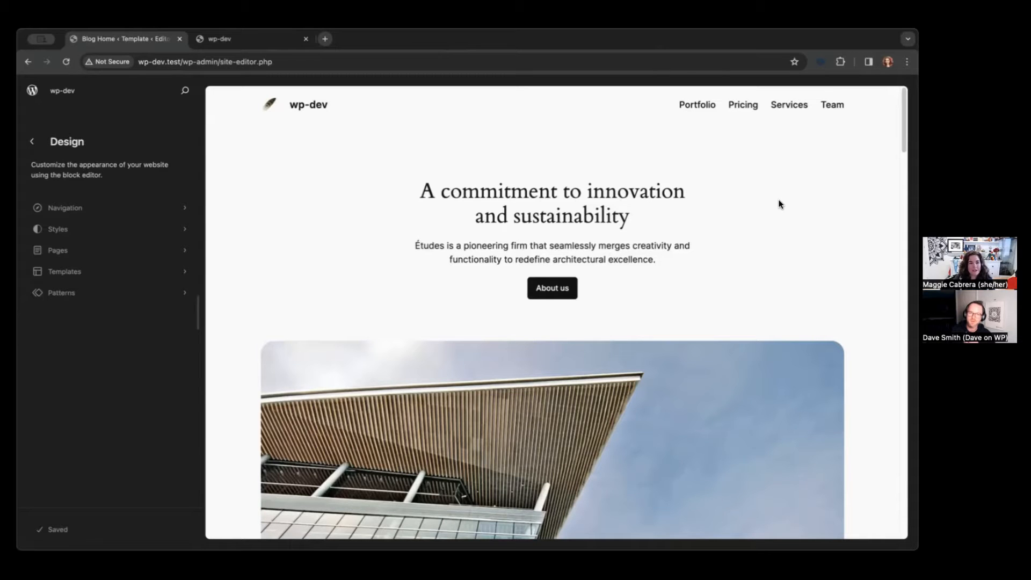
# Step: Open the Blog Home template in the editor, view the replacement templates on offer, and close the selection without choosing one
pyautogui.click(779, 204)
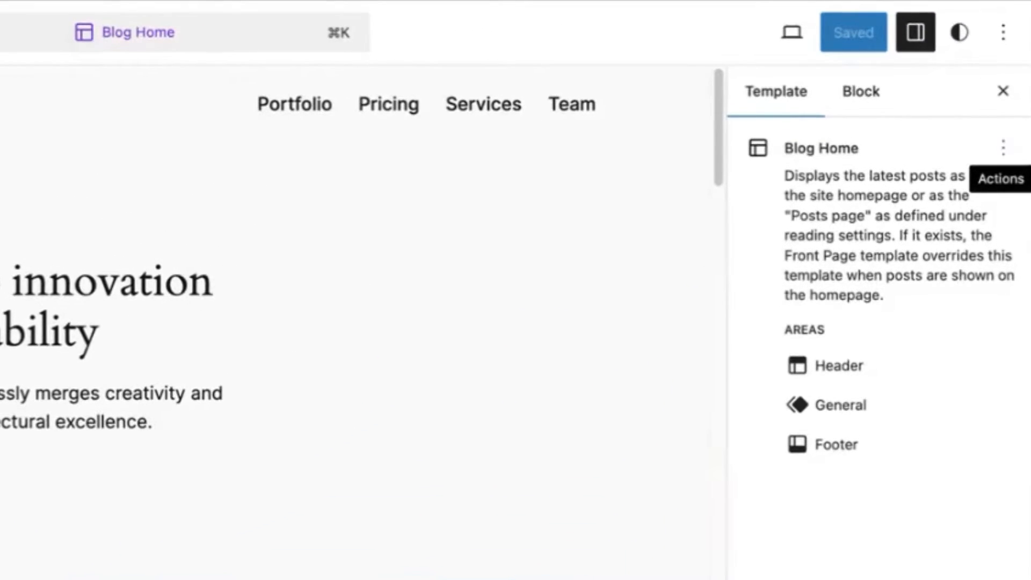
pyautogui.click(1003, 148)
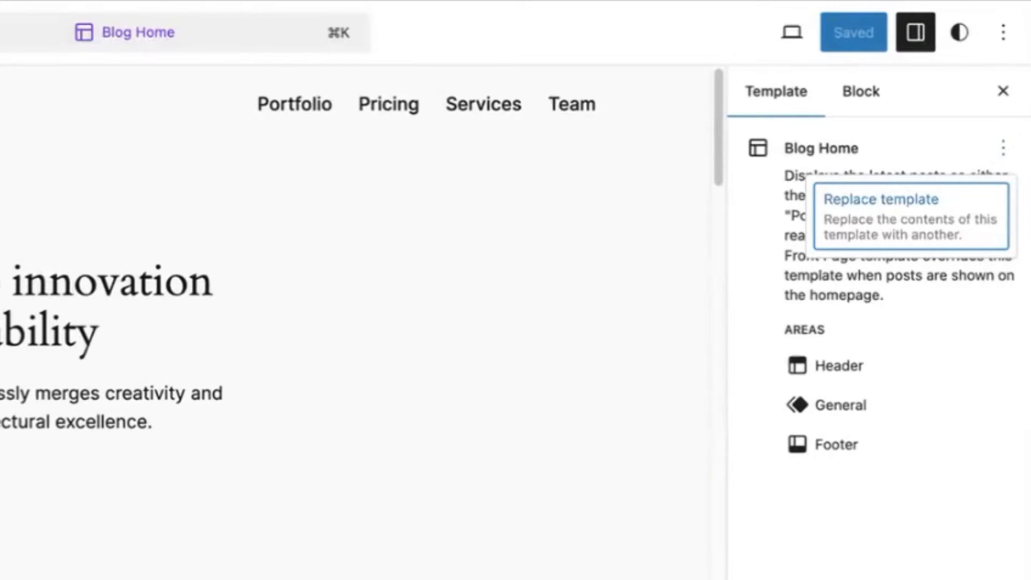
pyautogui.press('Return')
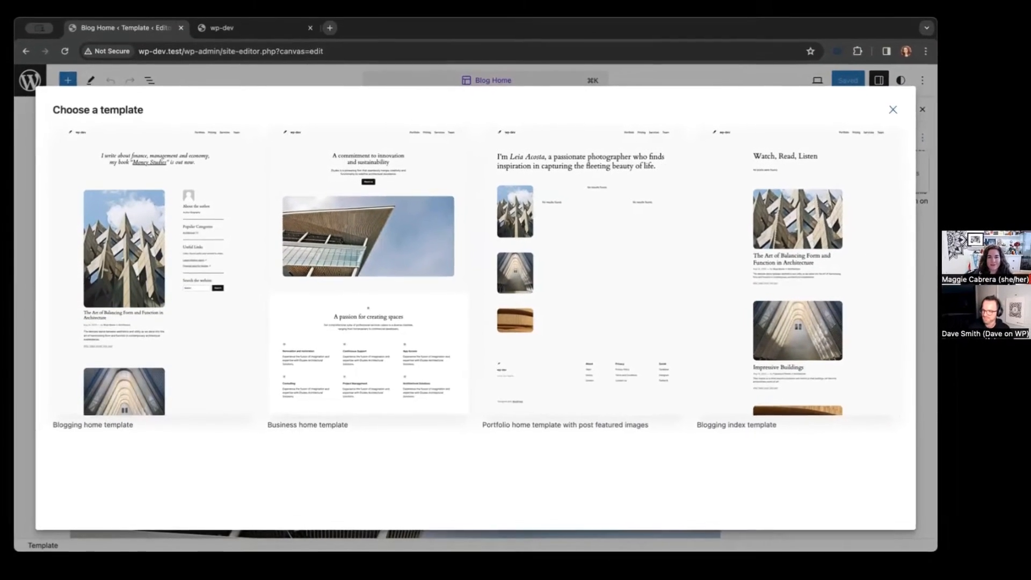
pyautogui.click(874, 119)
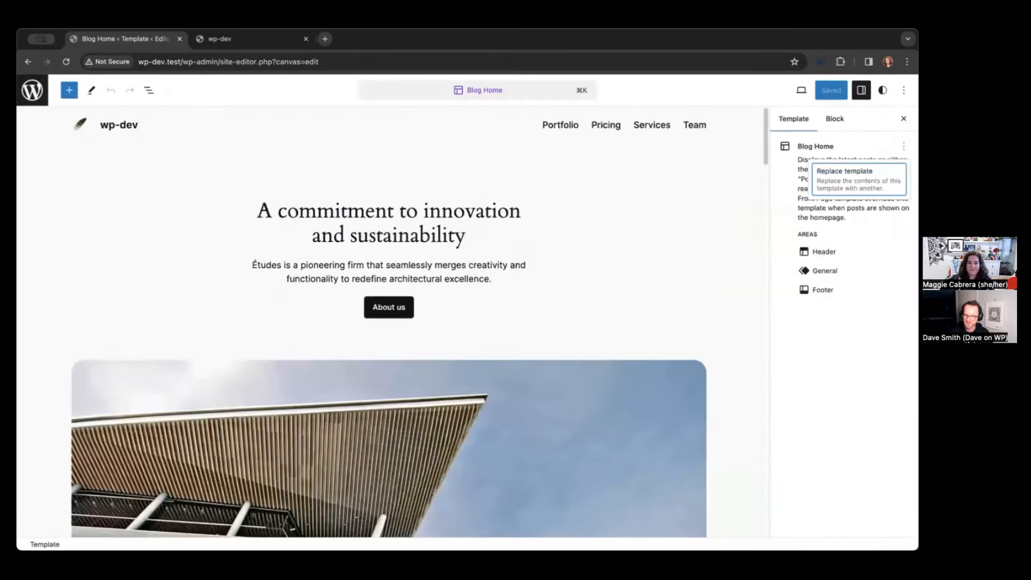
pyautogui.click(837, 344)
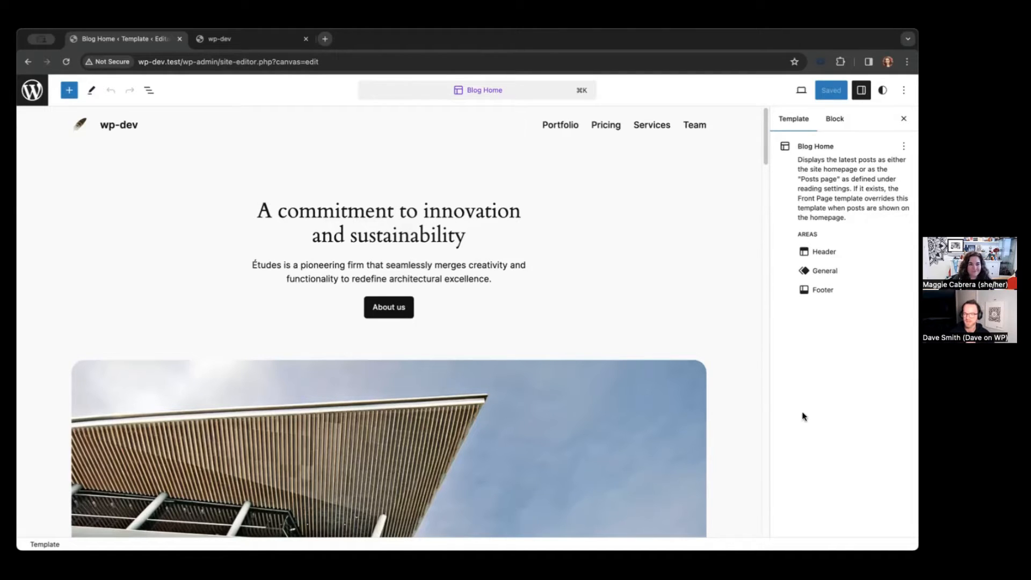
pyautogui.click(744, 363)
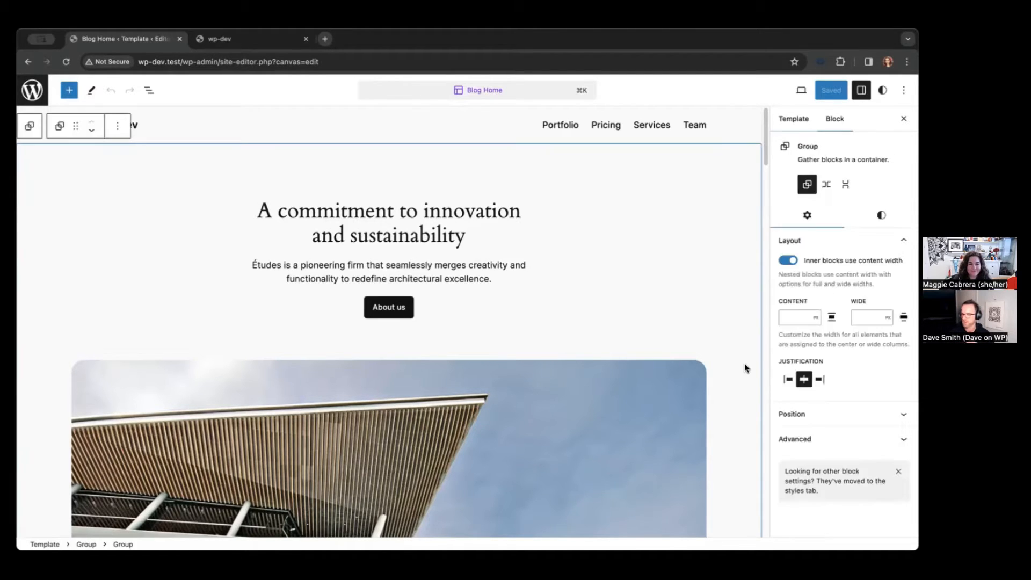
# Step: Leave the template editor, open the site's style variations and apply Ember
pyautogui.click(39, 95)
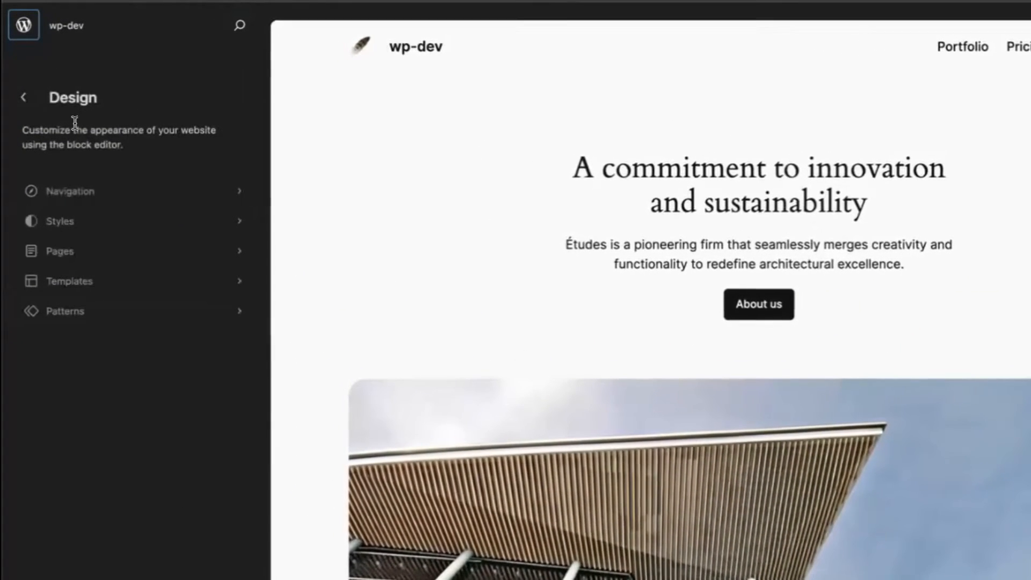
pyautogui.click(94, 228)
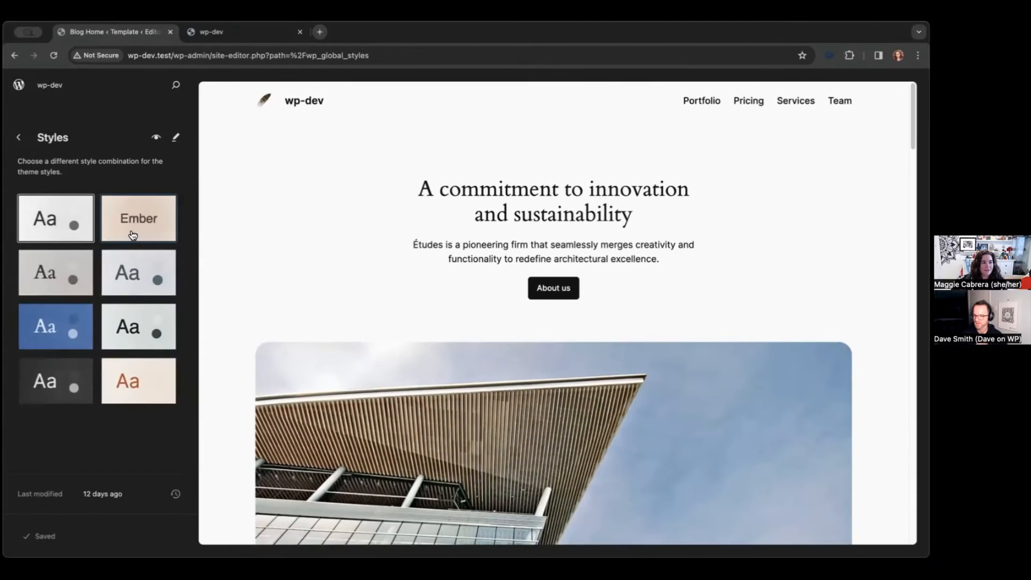
pyautogui.click(183, 231)
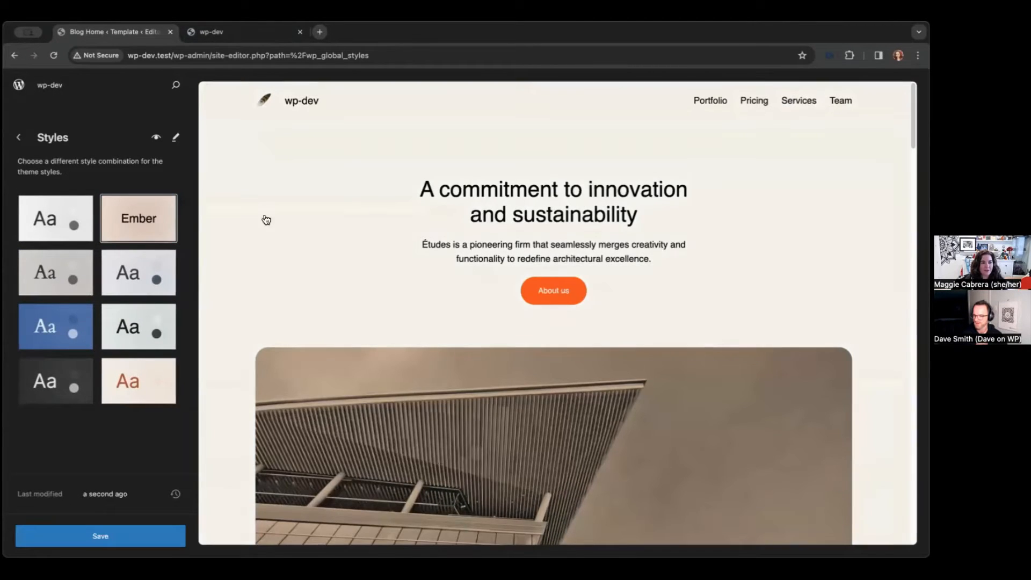
# Step: Examine how the Ember style changes the colours, fonts, button and images throughout the page preview
pyautogui.scroll(-8, 568, 182)
pyautogui.scroll(8, 569, 200)
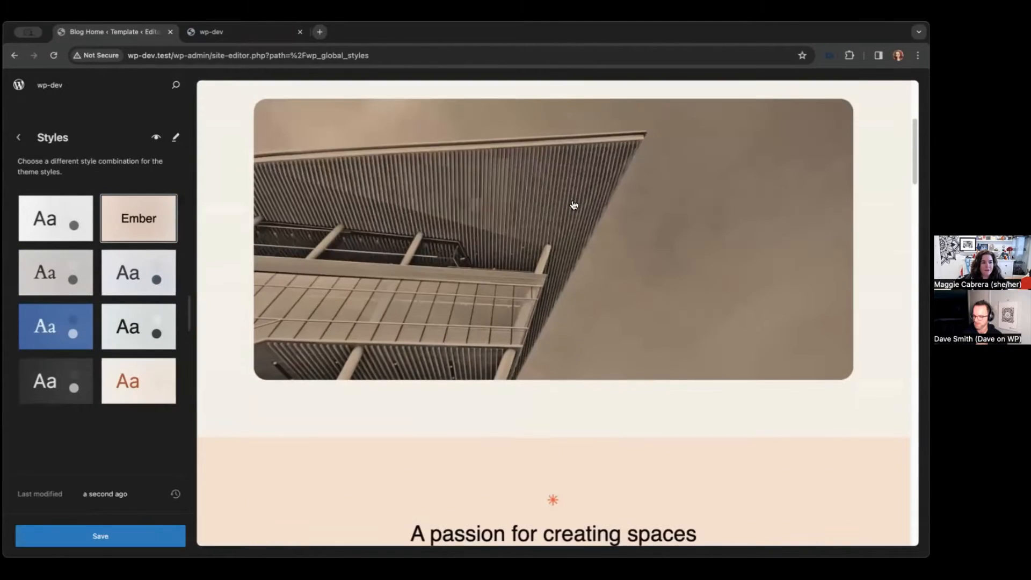
pyautogui.scroll(-2, 591, 280)
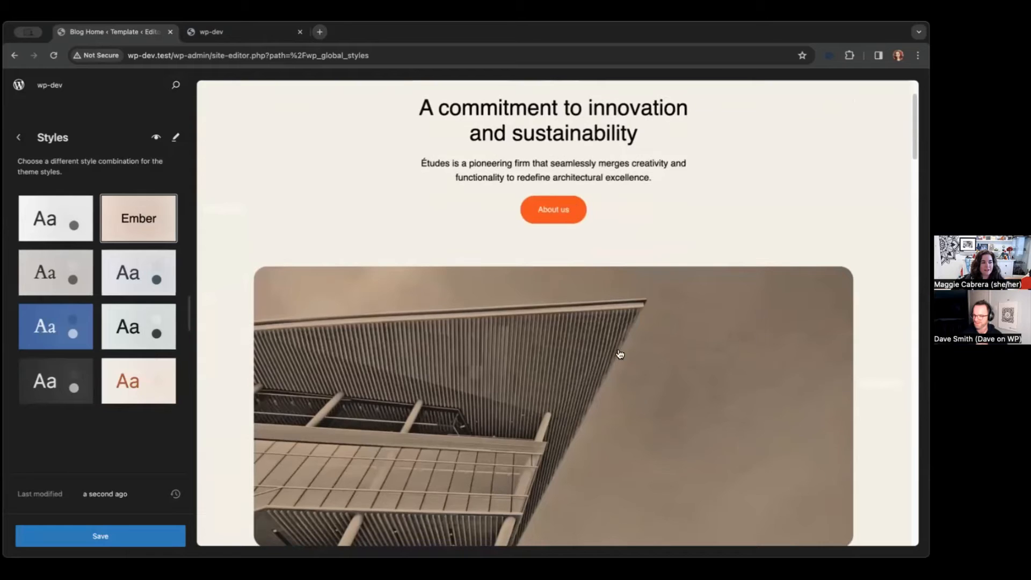
pyautogui.scroll(-3, 459, 306)
pyautogui.scroll(-10, 457, 295)
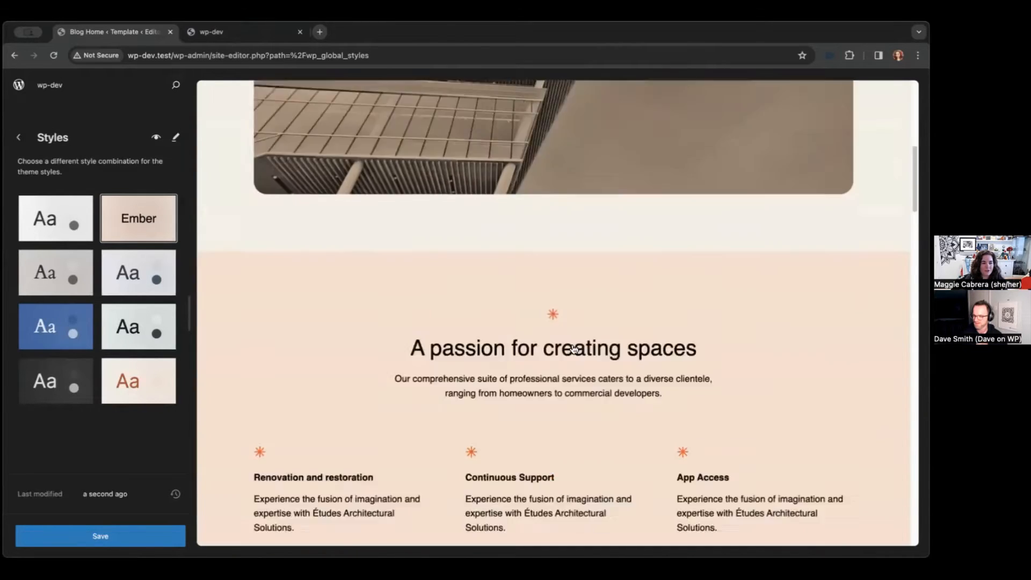
pyautogui.scroll(-15, 515, 316)
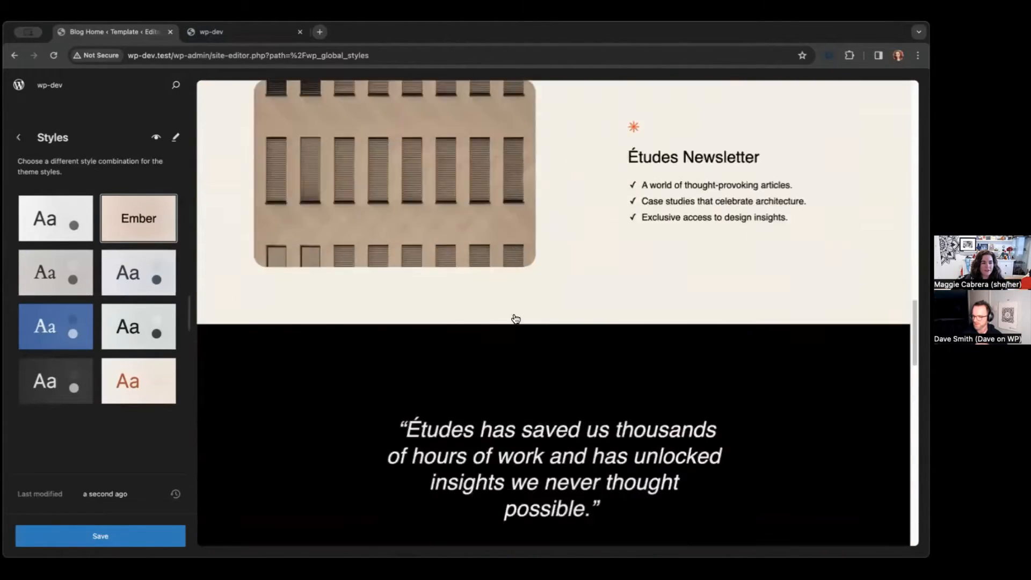
pyautogui.scroll(15, 513, 322)
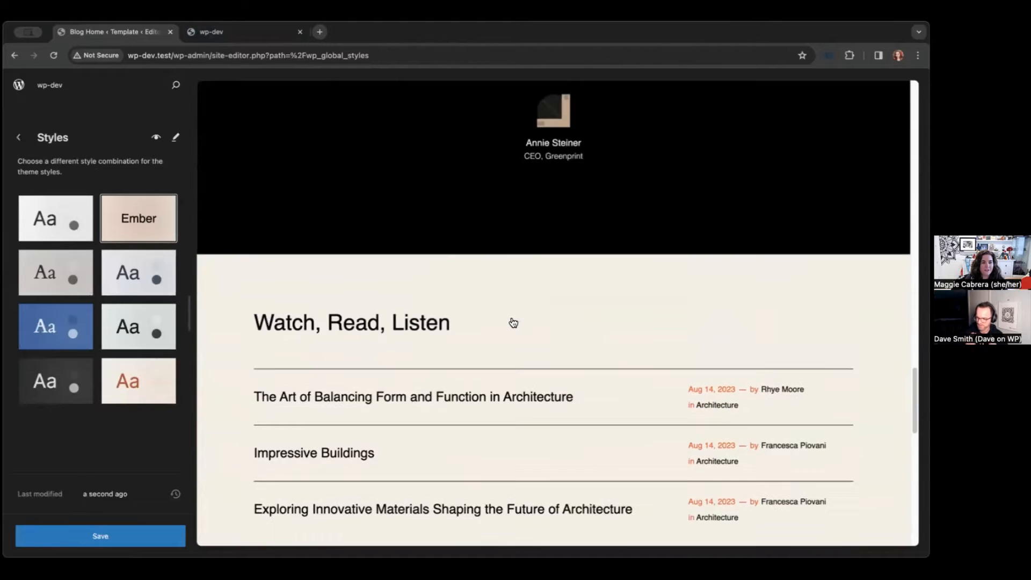
pyautogui.scroll(8, 568, 331)
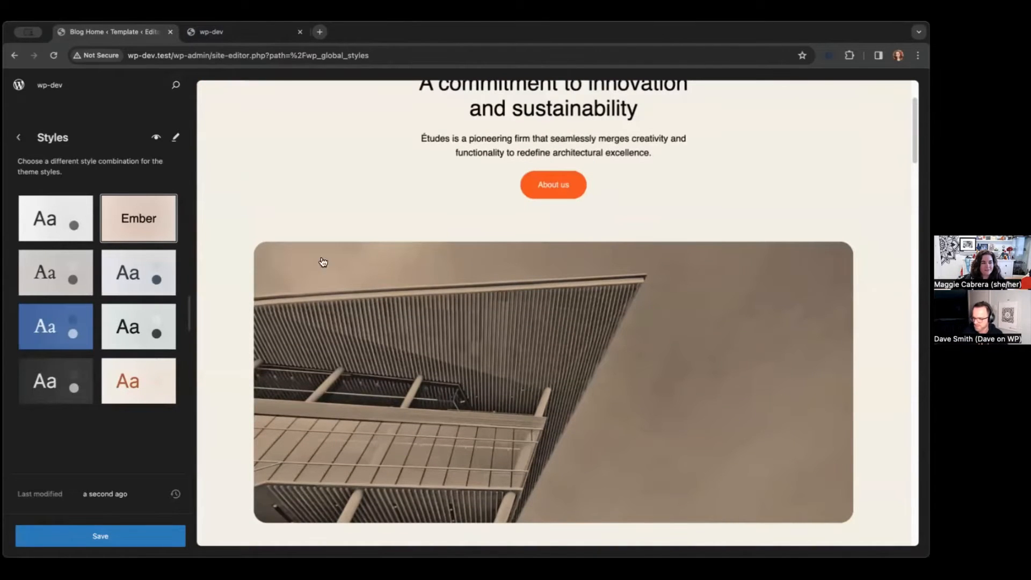
# Step: Try the Fossil style variation and review it on the page's hero and services sections
pyautogui.click(61, 274)
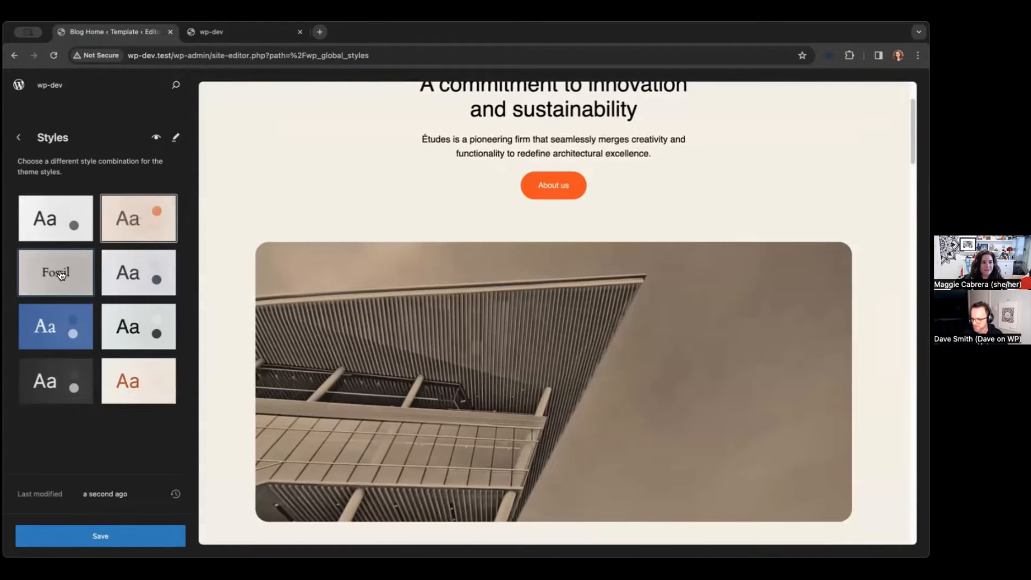
pyautogui.scroll(3, 472, 231)
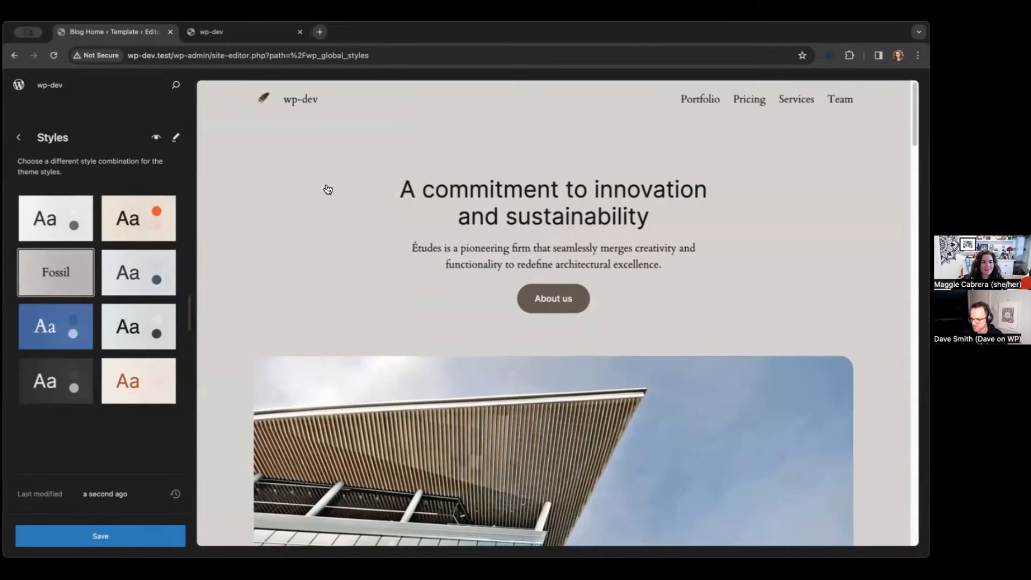
pyautogui.scroll(-10, 325, 193)
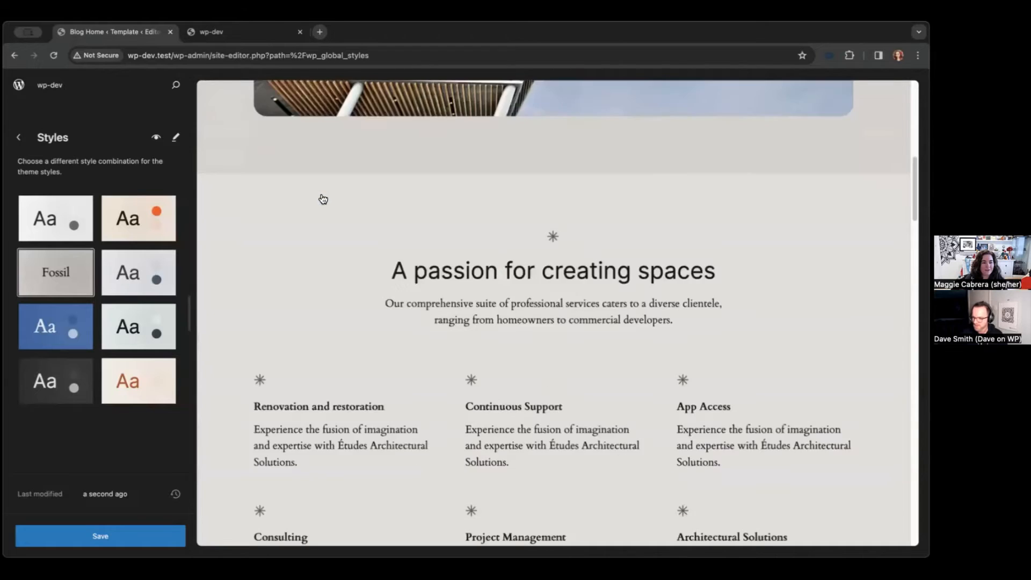
pyautogui.scroll(-5, 322, 201)
# Step: Try the Ice style variation, switch to Maelstrom and review it down the page
pyautogui.click(138, 272)
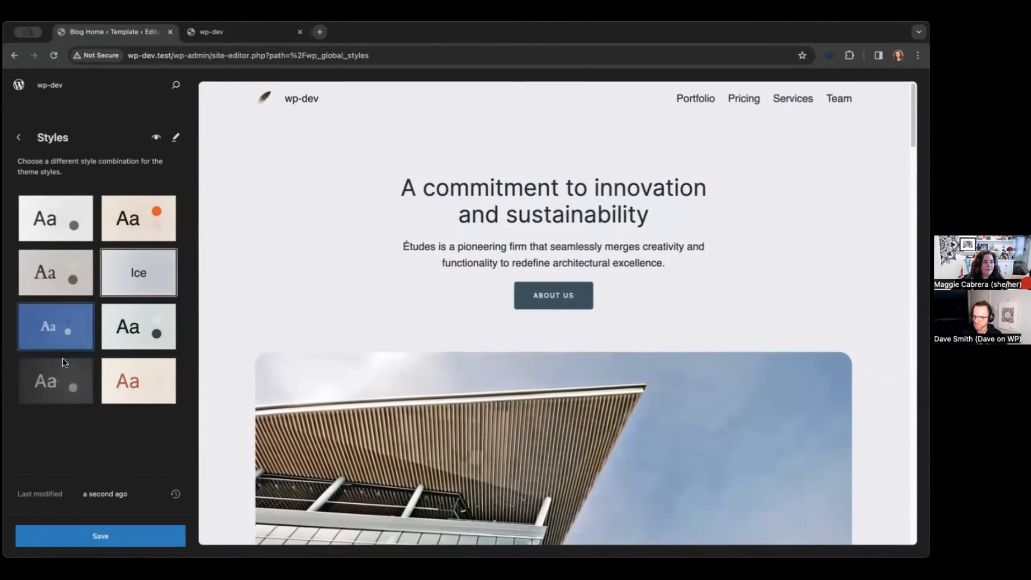
pyautogui.click(61, 340)
pyautogui.scroll(-5, 542, 234)
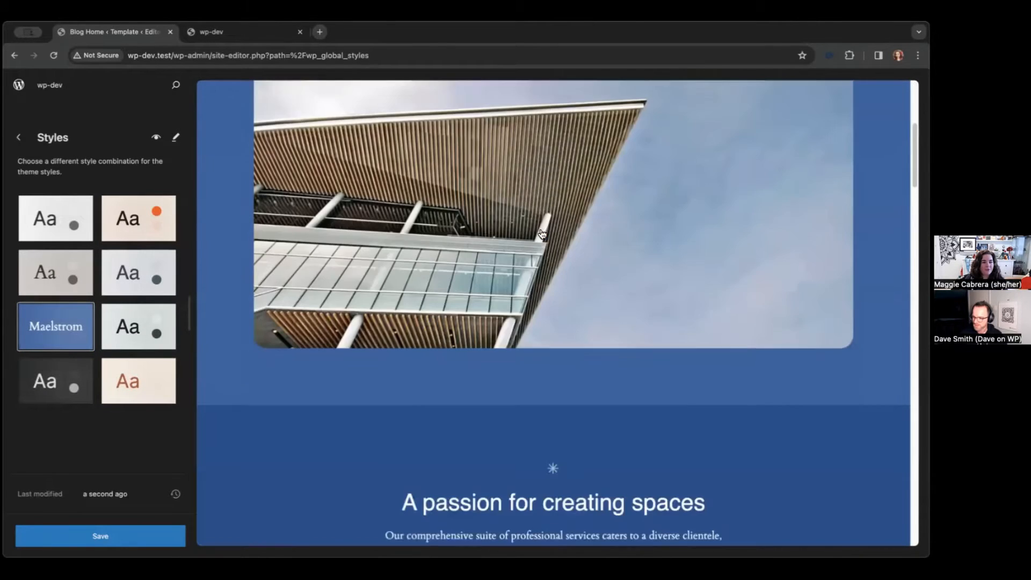
pyautogui.scroll(-10, 539, 239)
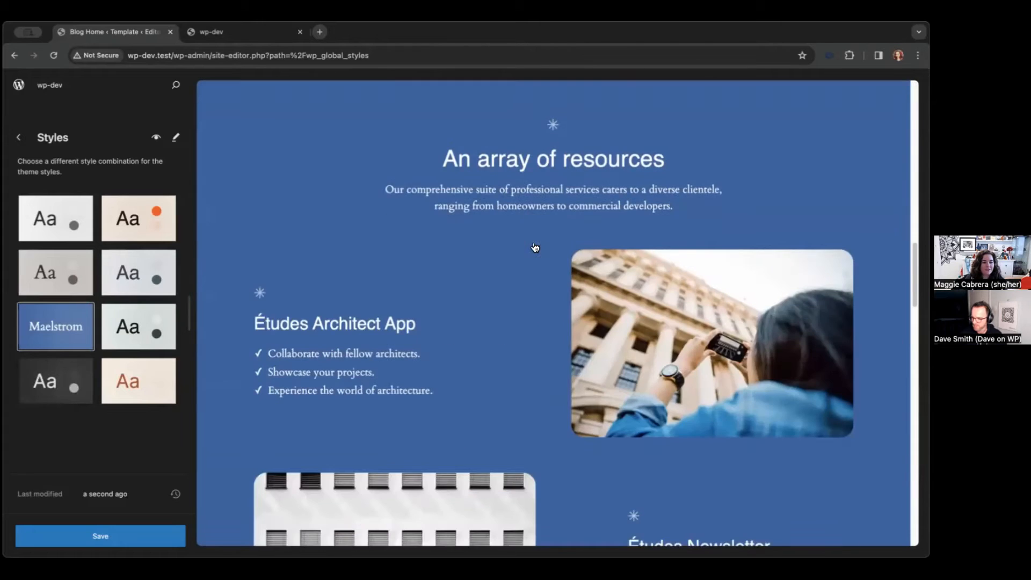
pyautogui.scroll(-5, 536, 248)
# Step: Try the Mint style variation on the page preview and switch back to Maelstrom
pyautogui.click(124, 317)
pyautogui.scroll(10, 406, 284)
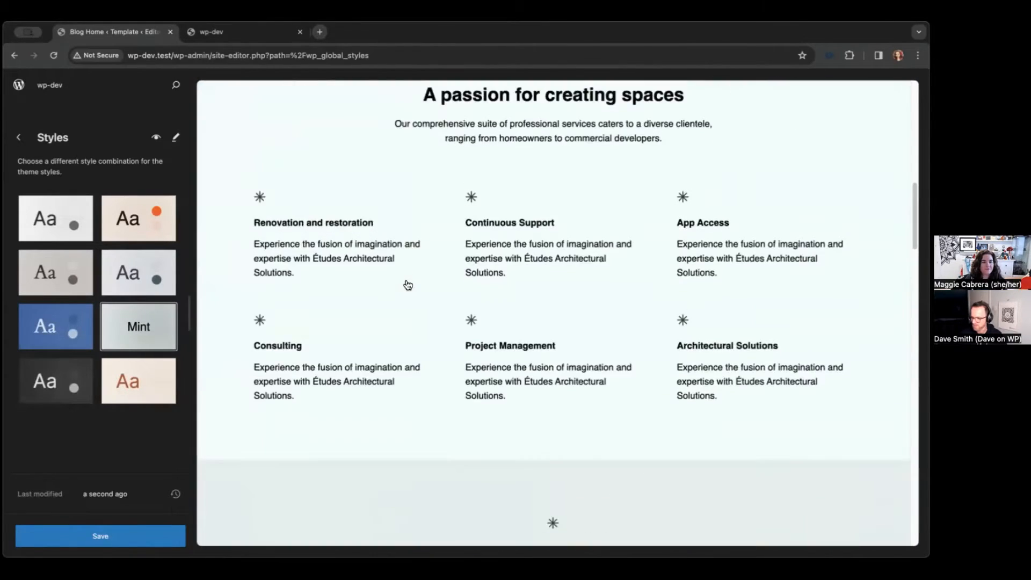
pyautogui.scroll(5, 408, 285)
pyautogui.click(59, 335)
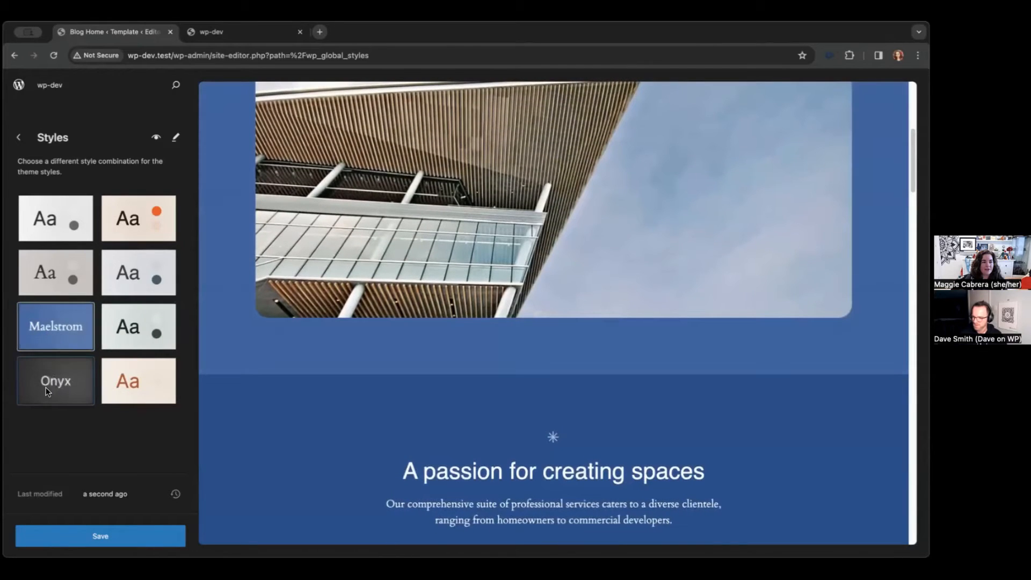
# Step: Compare the Onyx and Rust style variations at the start of the page and apply Onyx
pyautogui.click(49, 385)
pyautogui.scroll(5, 354, 311)
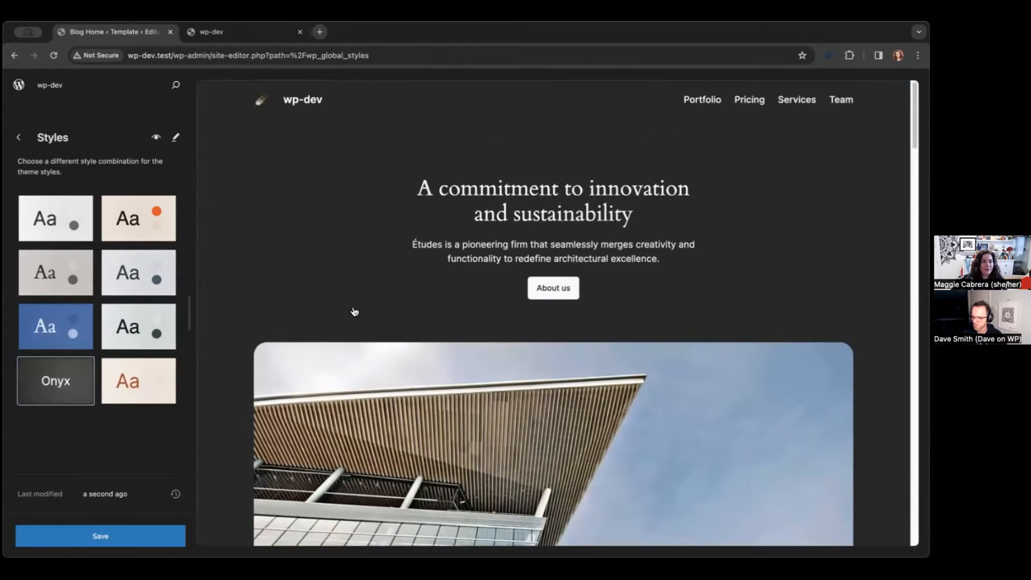
pyautogui.click(129, 387)
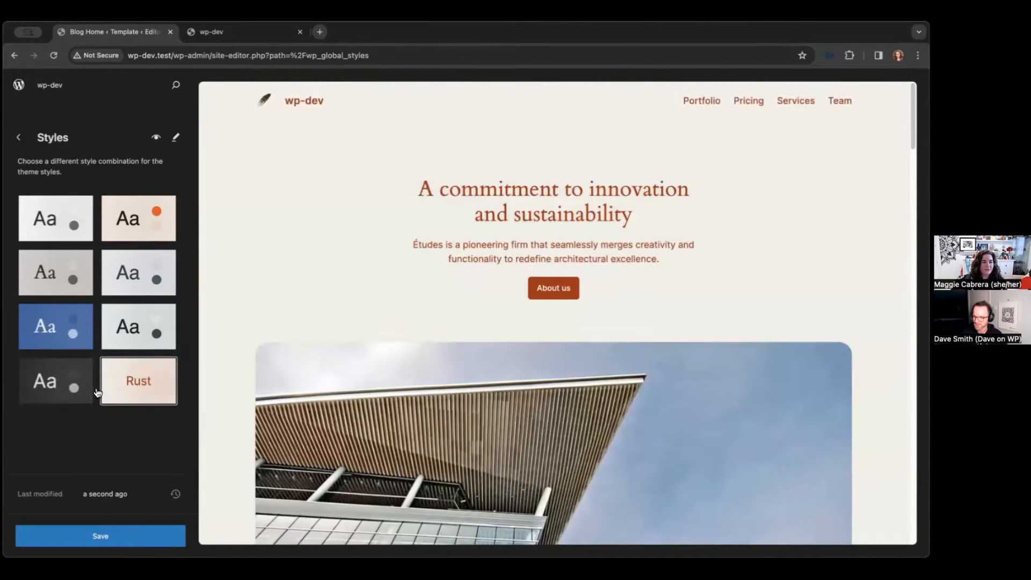
pyautogui.click(86, 389)
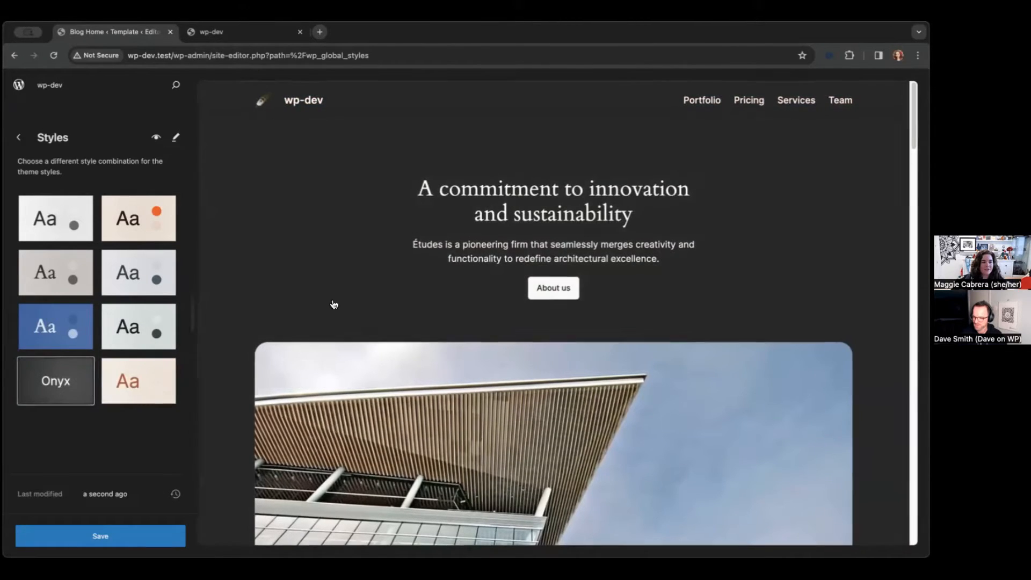
# Step: Open the Blog Home template for editing and show the theme's color palette in its global styles
pyautogui.click(323, 251)
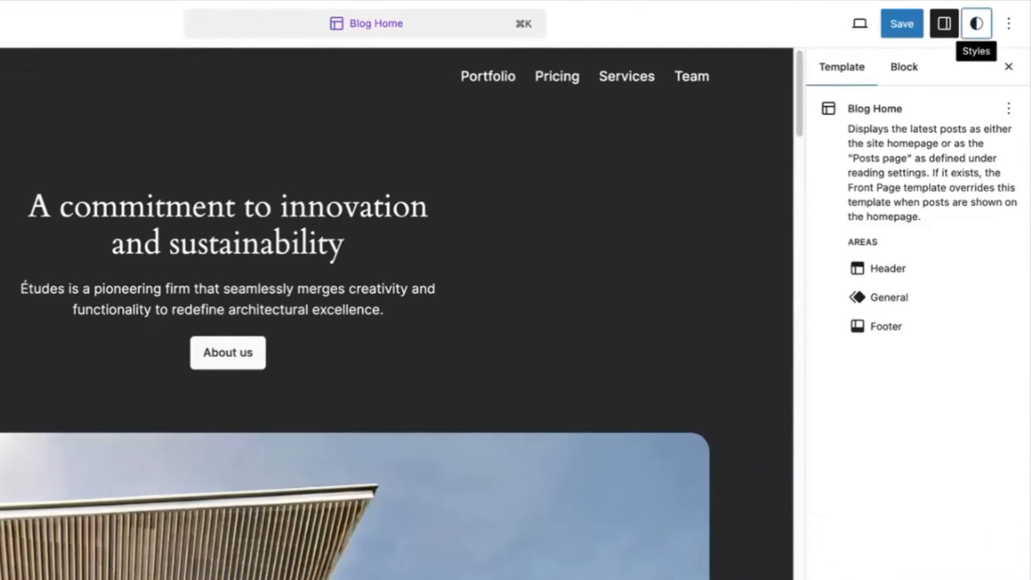
pyautogui.click(976, 23)
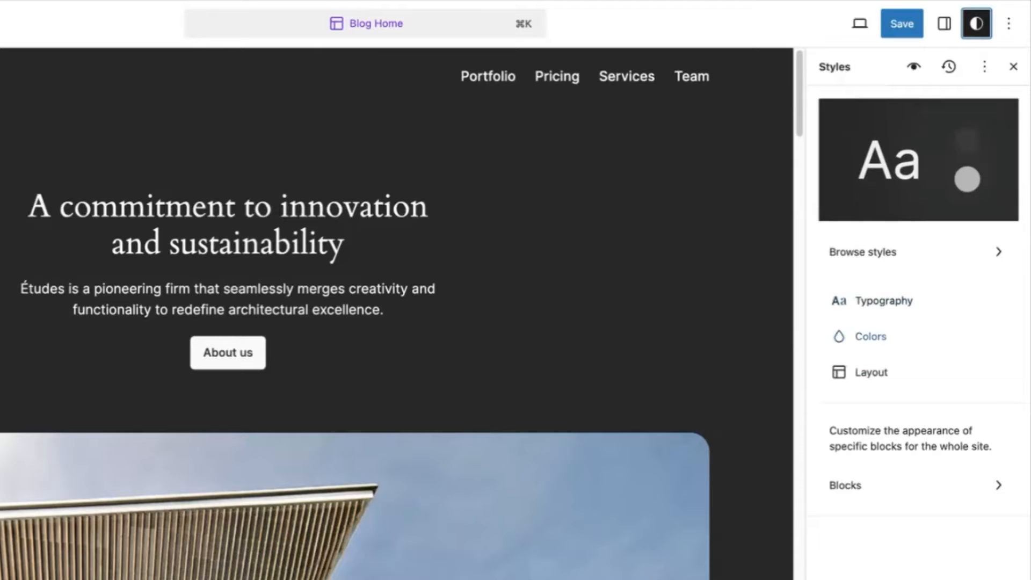
pyautogui.click(871, 336)
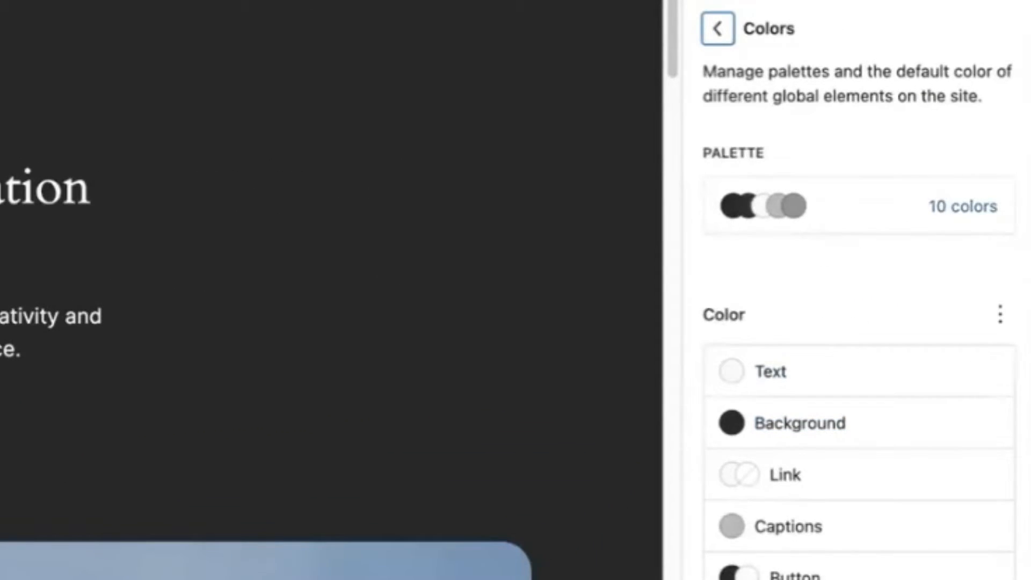
pyautogui.click(858, 206)
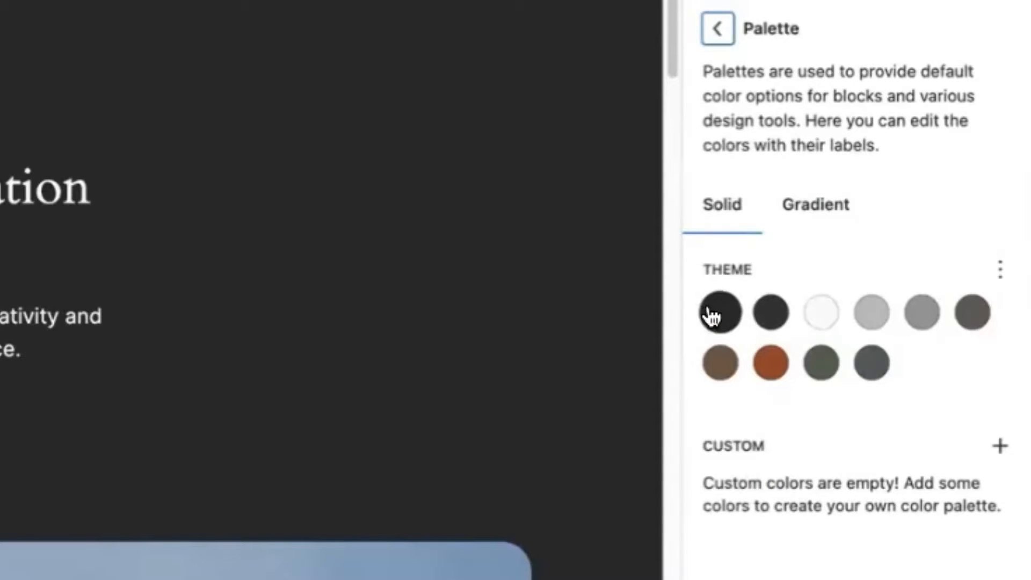
pyautogui.scroll(-5, 499, 284)
pyautogui.scroll(6, 476, 285)
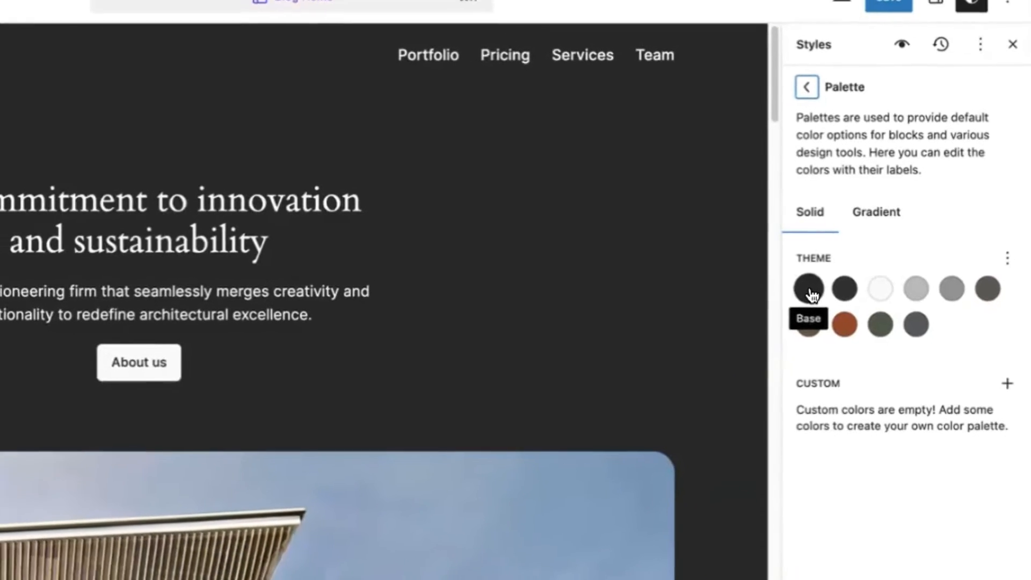
# Step: Set the Base color of the theme palette to hex 2C3639
pyautogui.click(839, 286)
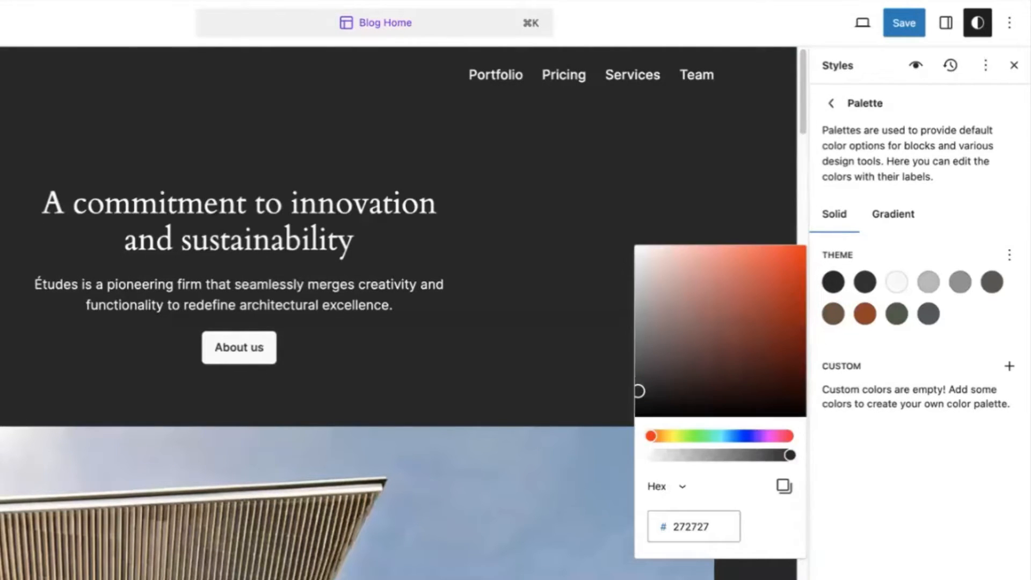
pyautogui.click(833, 283)
pyautogui.doubleClick(688, 528)
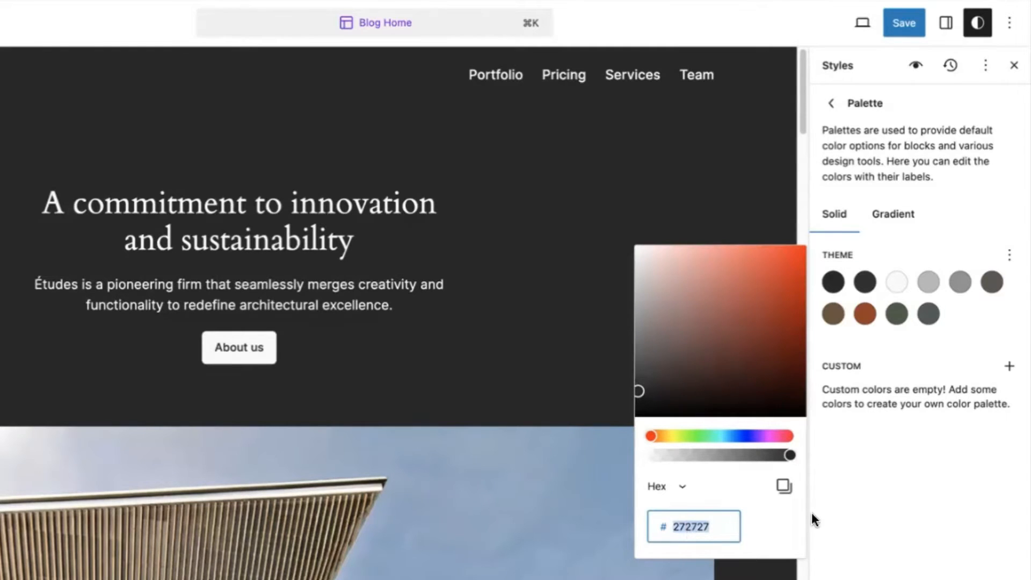
pyautogui.write('2C3639')
# Step: Set the second color of the theme palette to hex 3F4E4F
pyautogui.press('super+Tab')
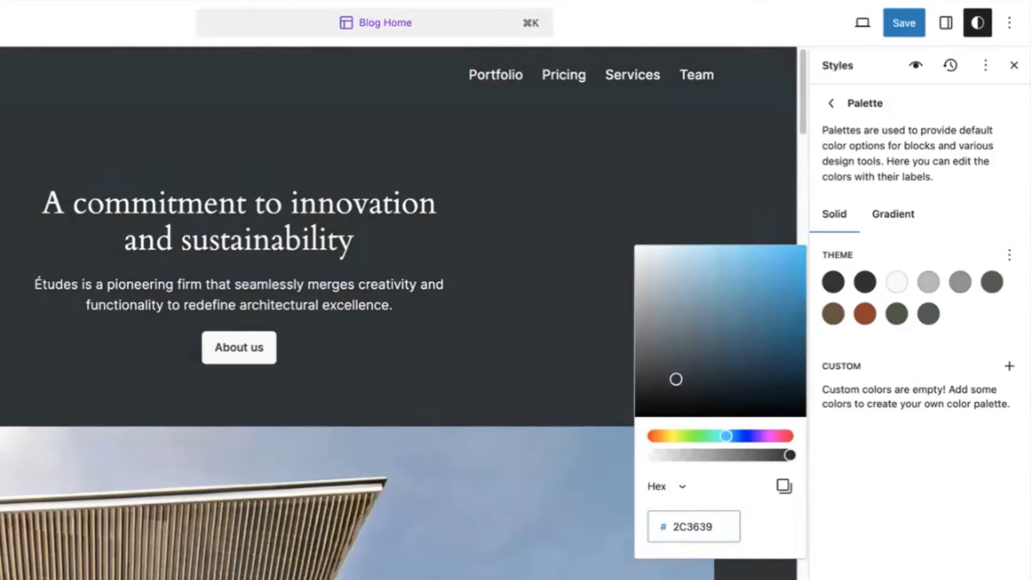
pyautogui.press('super+Tab')
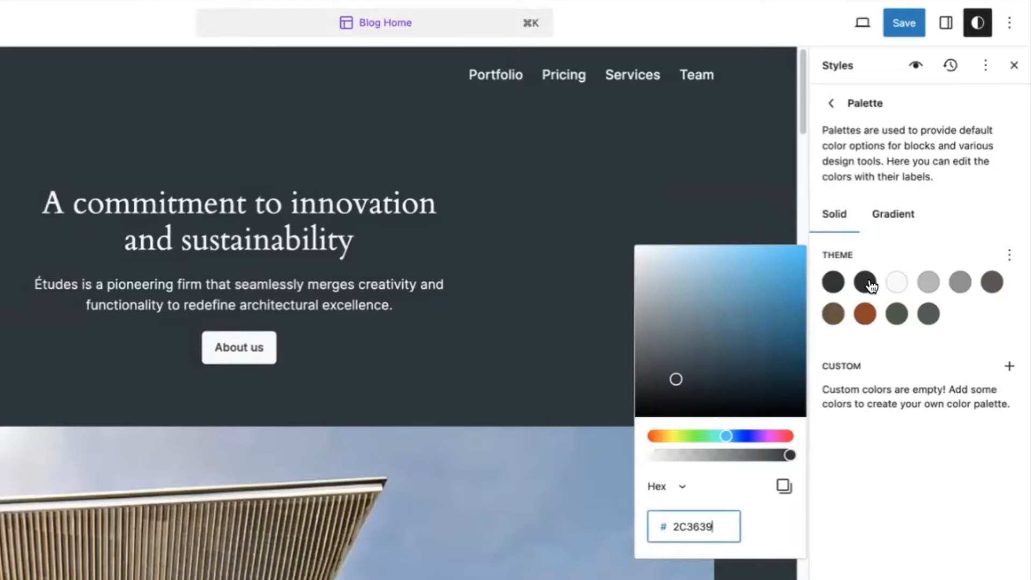
pyautogui.write('303030')
pyautogui.doubleClick(697, 528)
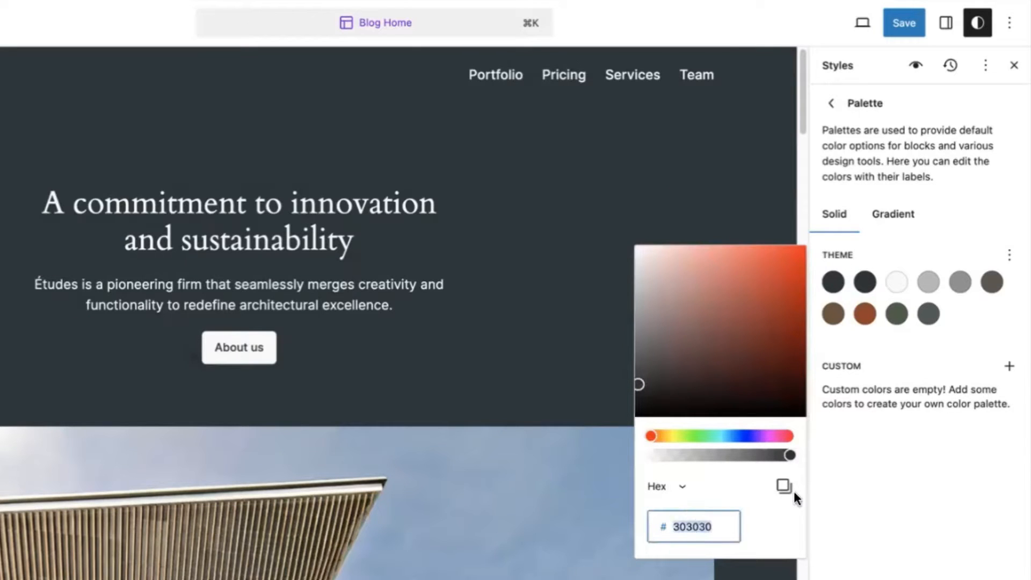
pyautogui.write('3F4E4F')
pyautogui.press('Escape')
# Step: Review the recolored page down past its services section and save the site changes
pyautogui.scroll(-5, 670, 317)
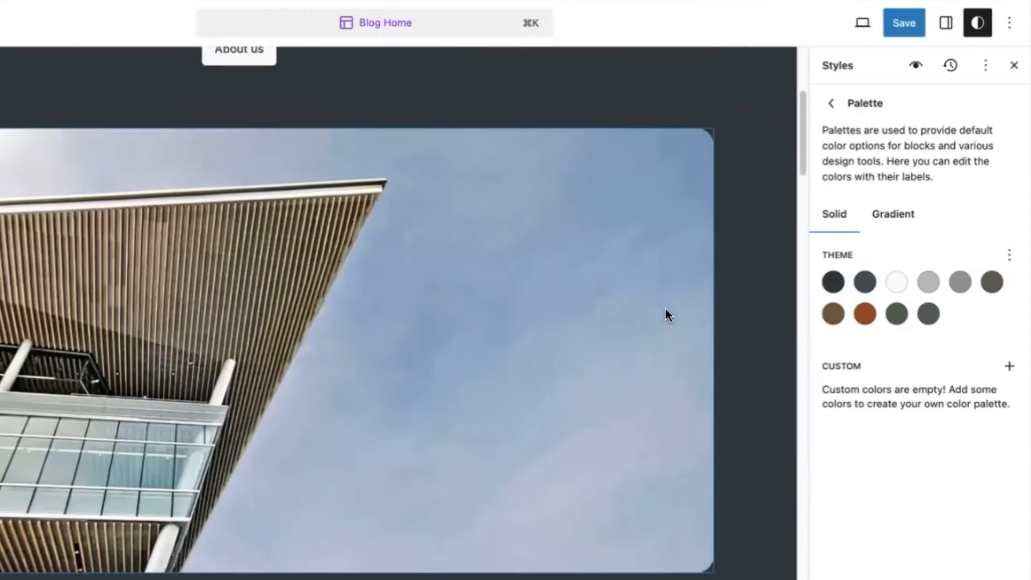
pyautogui.scroll(-20, 666, 313)
pyautogui.scroll(-8, 653, 285)
pyautogui.scroll(18, 652, 287)
pyautogui.scroll(1, 651, 285)
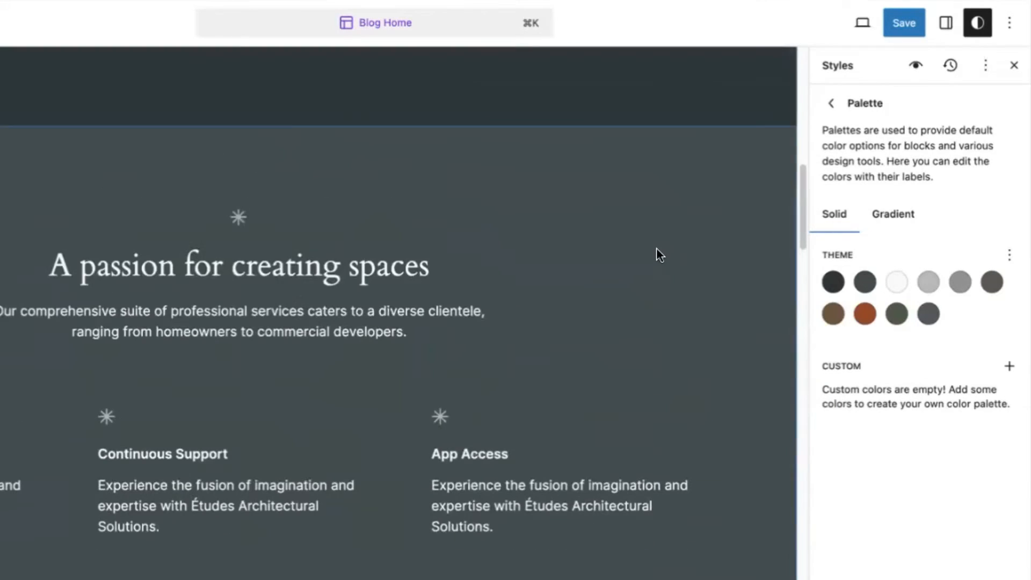
pyautogui.scroll(-2, 574, 206)
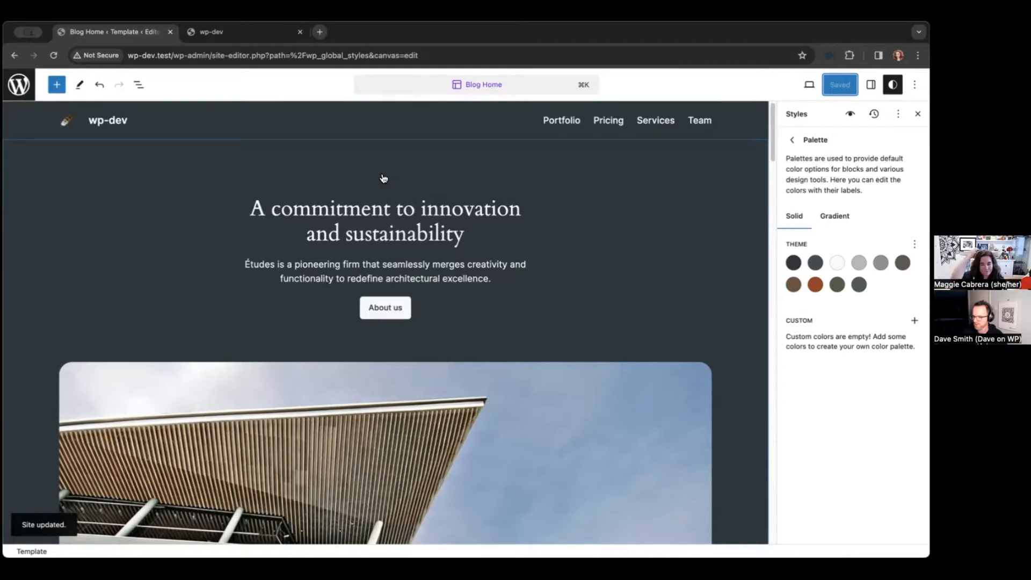
# Step: Try Inter and System Sans-serif as the typography font for all headings
pyautogui.click(793, 140)
pyautogui.click(794, 141)
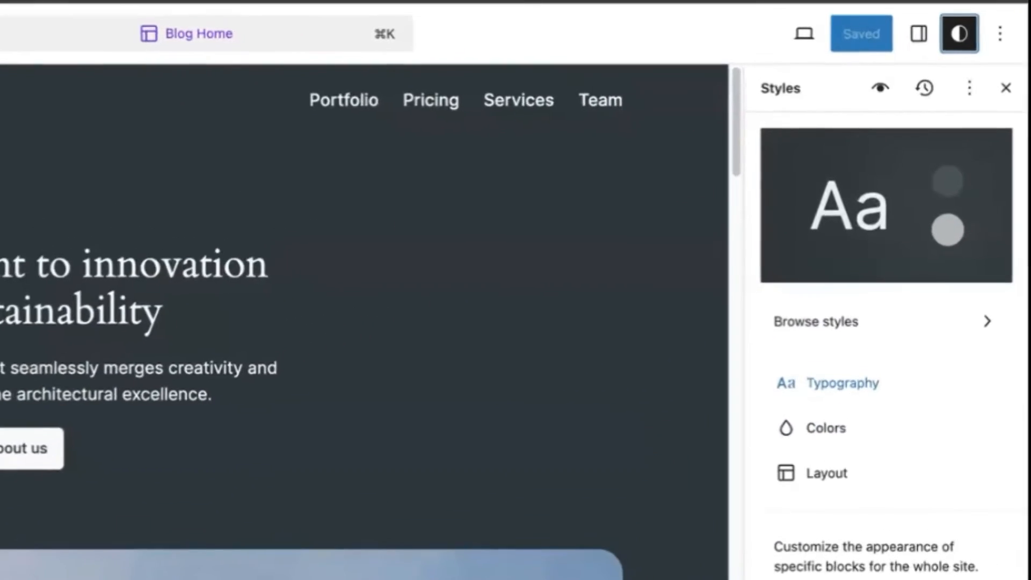
pyautogui.click(843, 383)
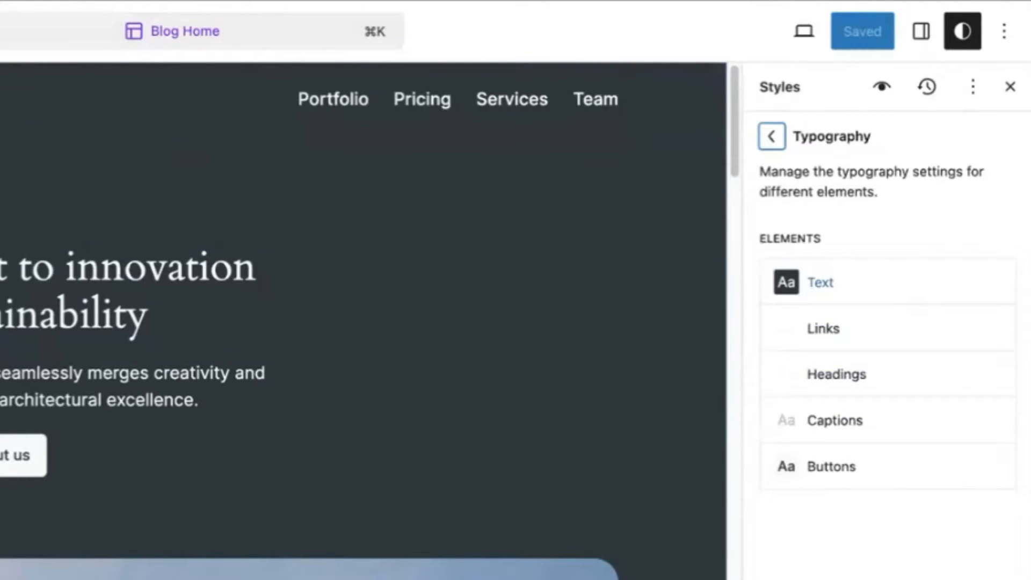
pyautogui.click(837, 374)
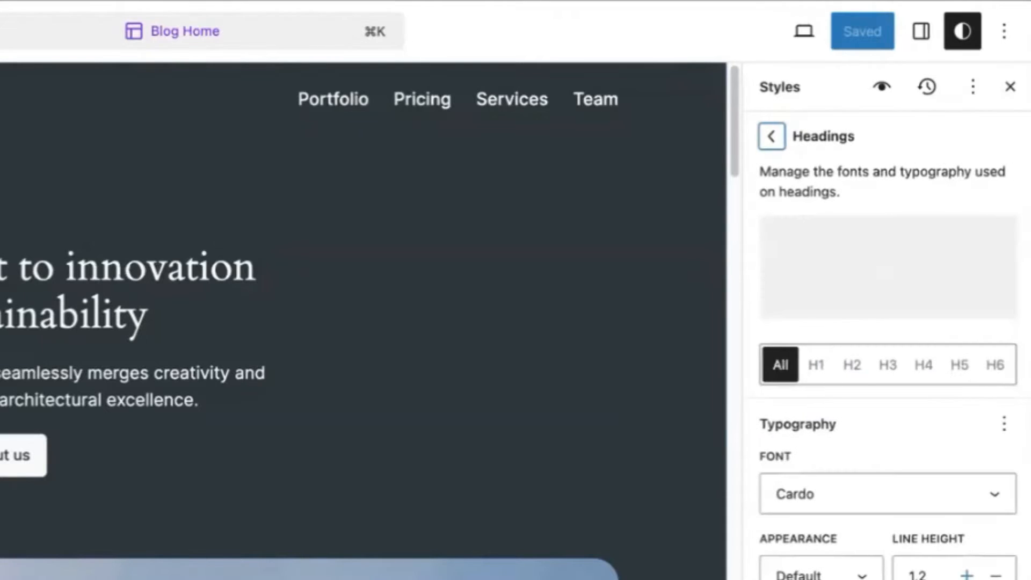
pyautogui.click(886, 494)
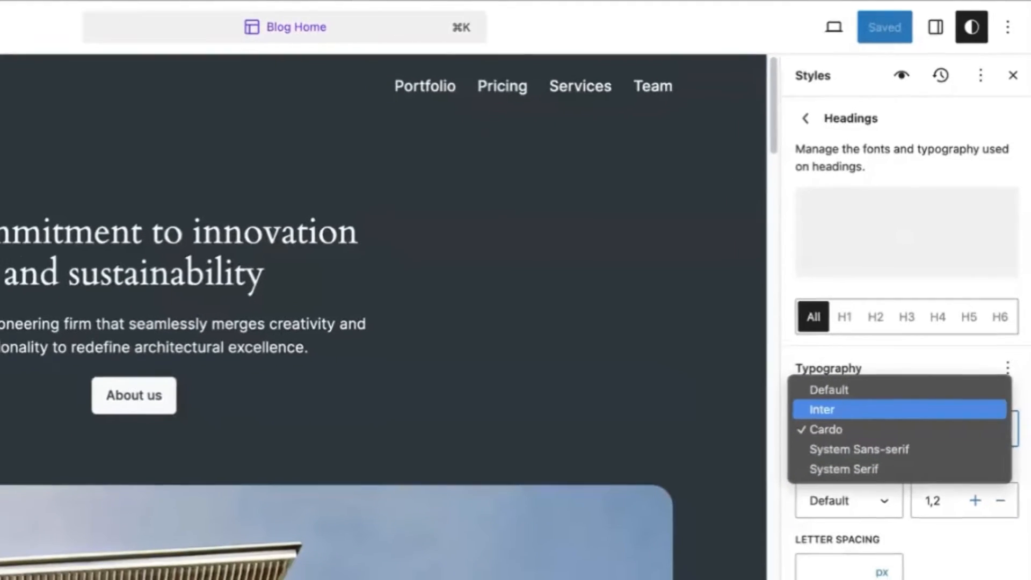
pyautogui.click(822, 409)
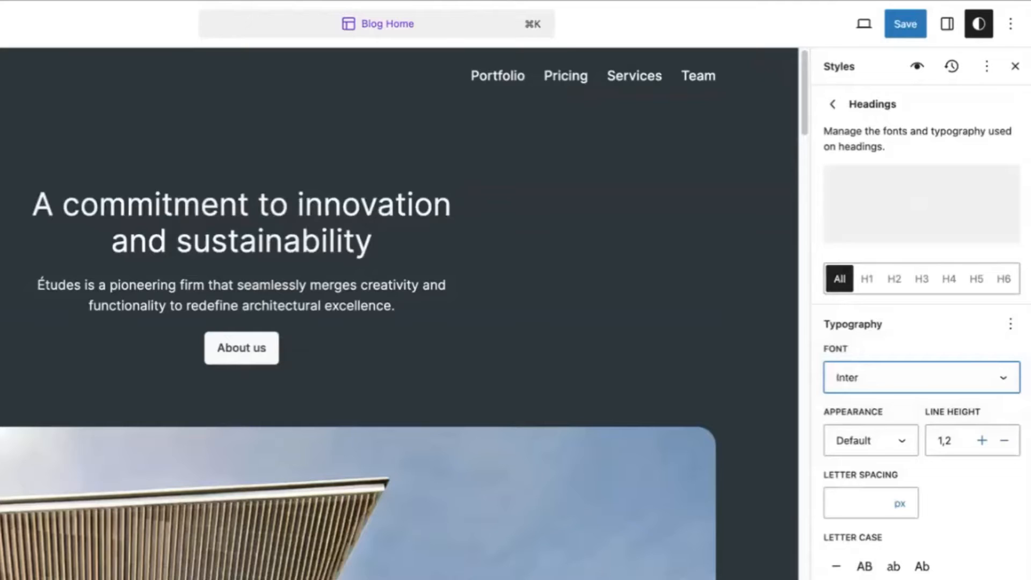
pyautogui.click(921, 378)
pyautogui.click(885, 412)
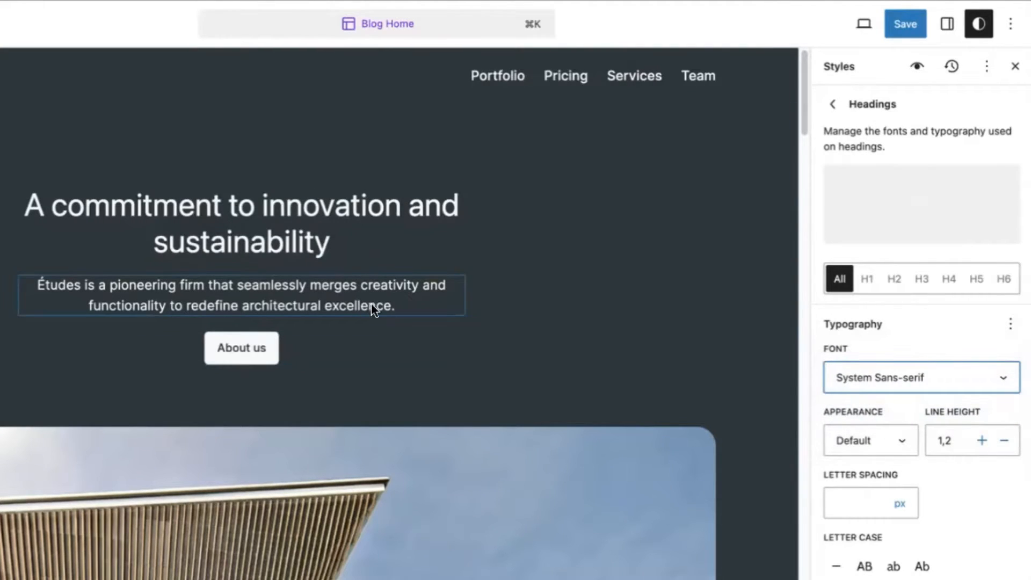
# Step: Check the font choices offered for headings and for the site's text
pyautogui.click(921, 377)
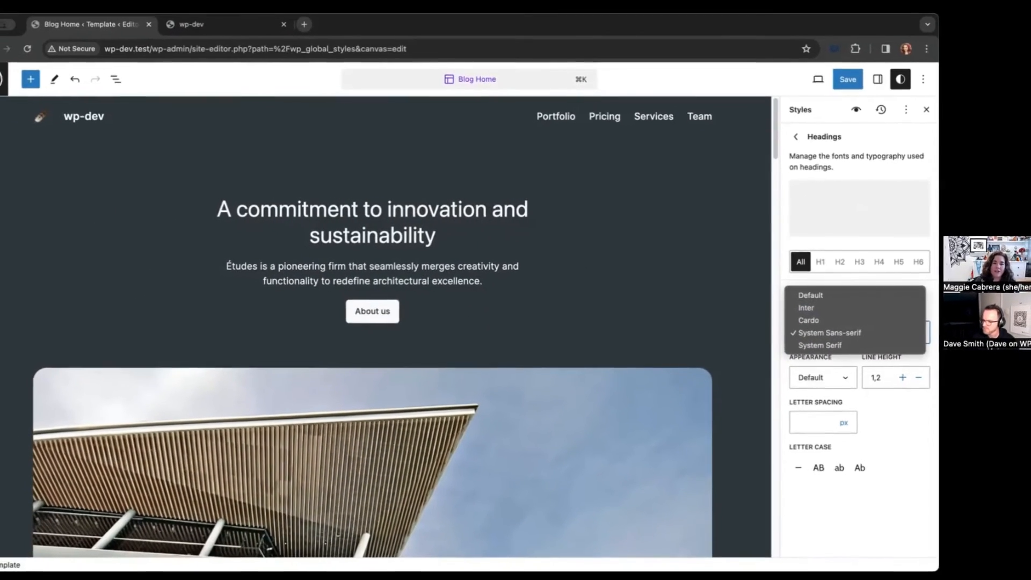
pyautogui.press('Escape')
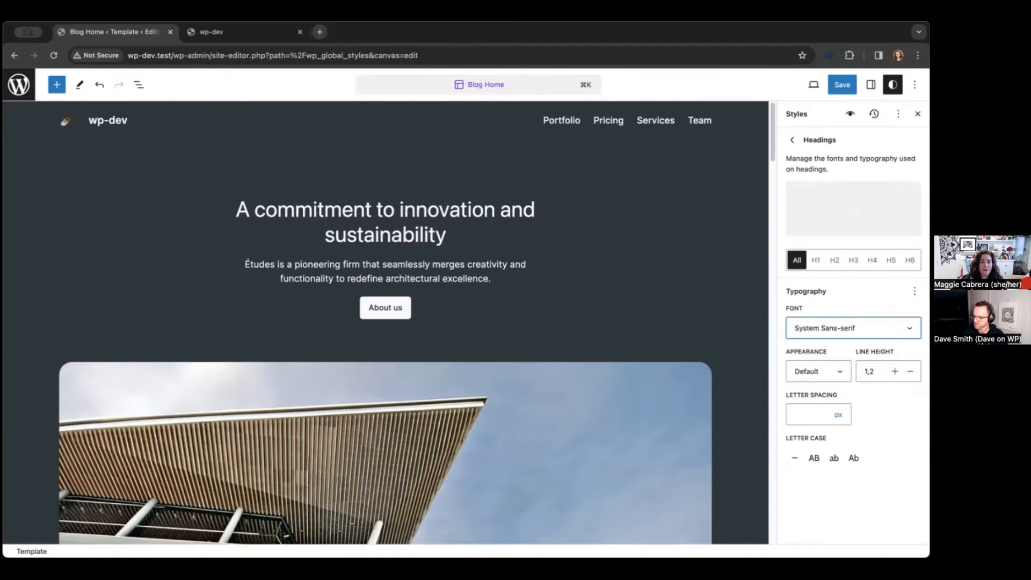
pyautogui.click(791, 140)
pyautogui.click(822, 216)
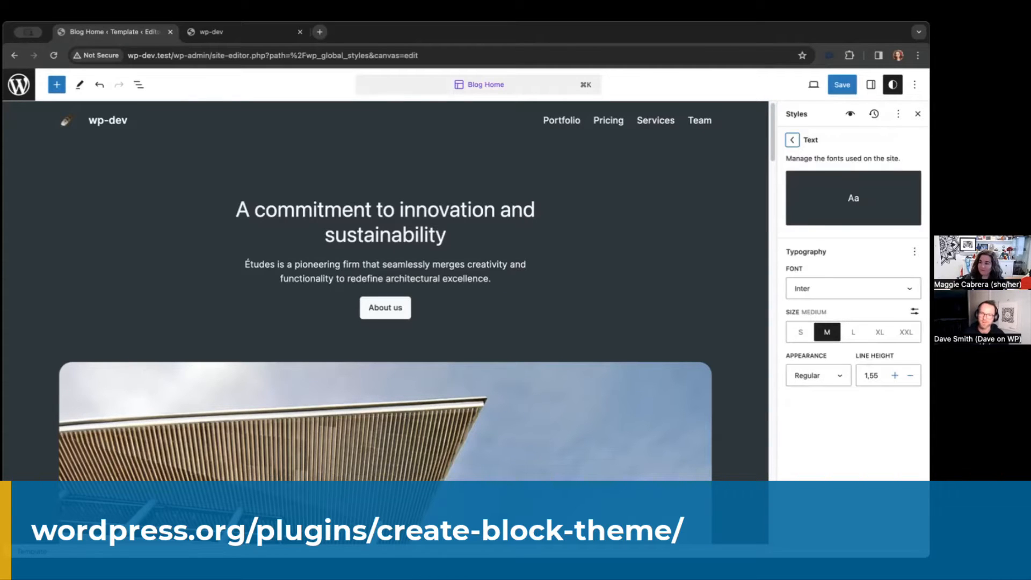
pyautogui.click(852, 289)
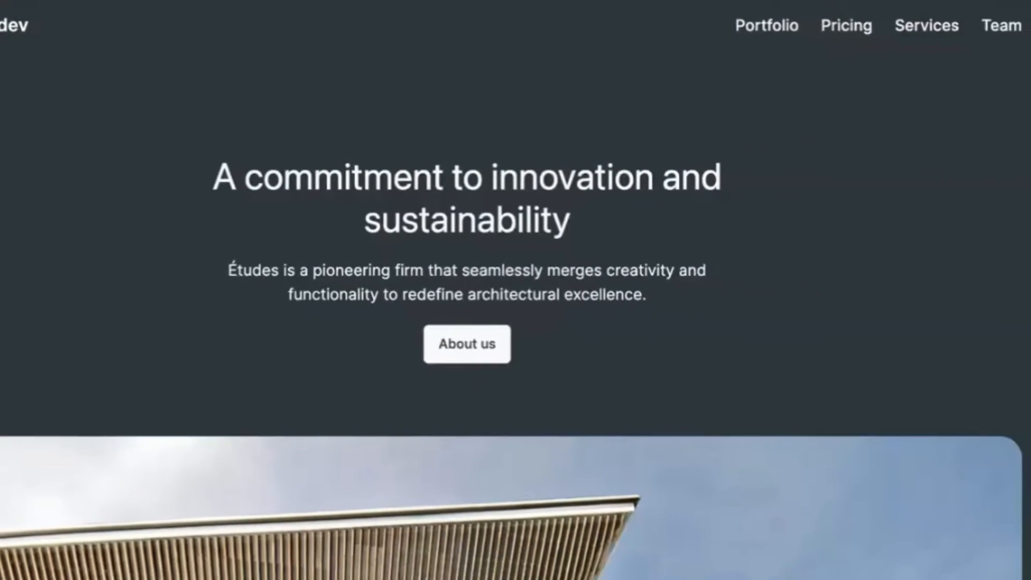
# Step: Set the font of all headings back to Cardo and save the site changes
pyautogui.click(994, 350)
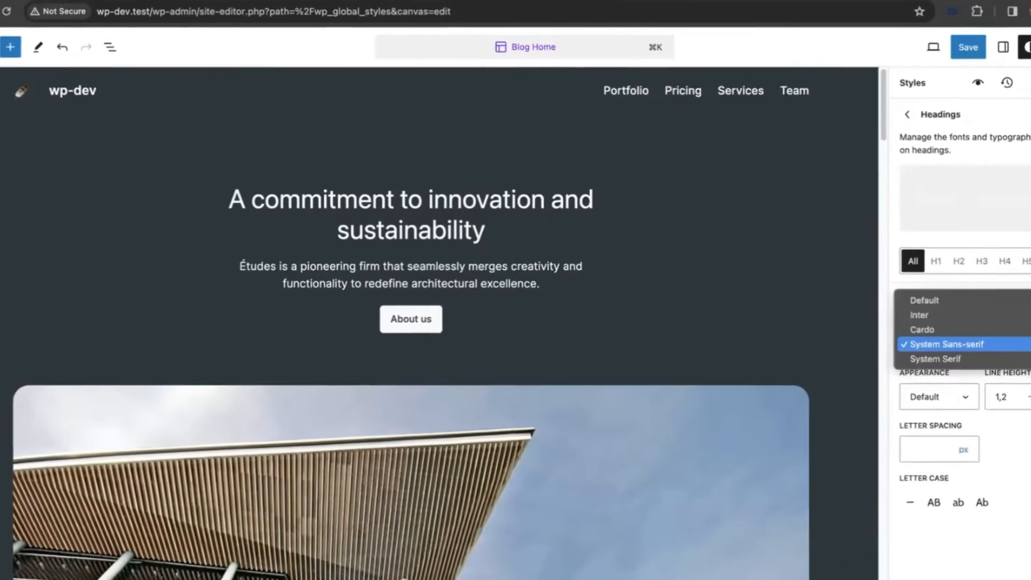
pyautogui.click(925, 330)
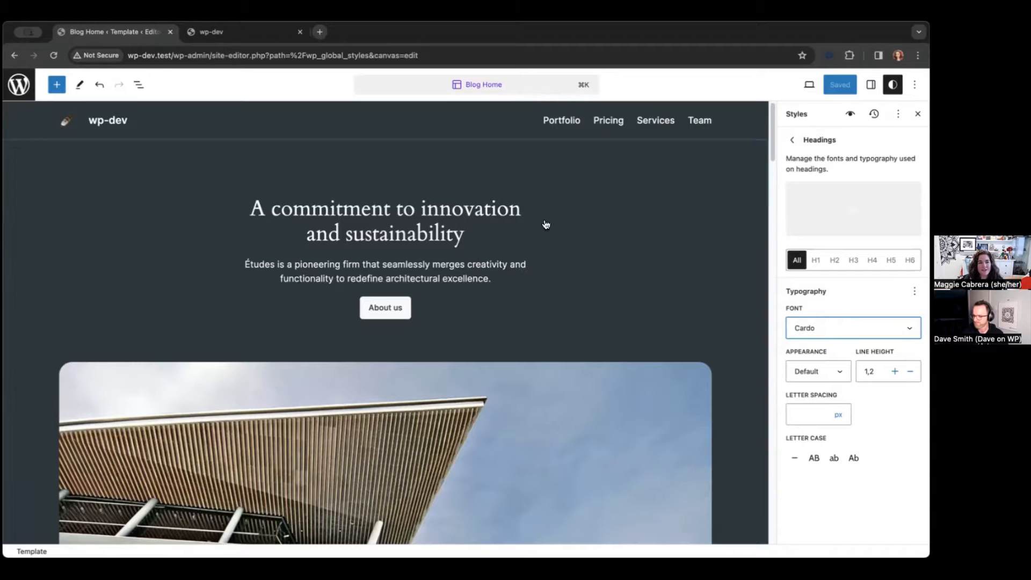
# Step: Review the heading typography from the hero heading down the page and return to the main styles overview
pyautogui.click(416, 228)
pyautogui.scroll(-5, 439, 224)
pyautogui.scroll(-20, 440, 220)
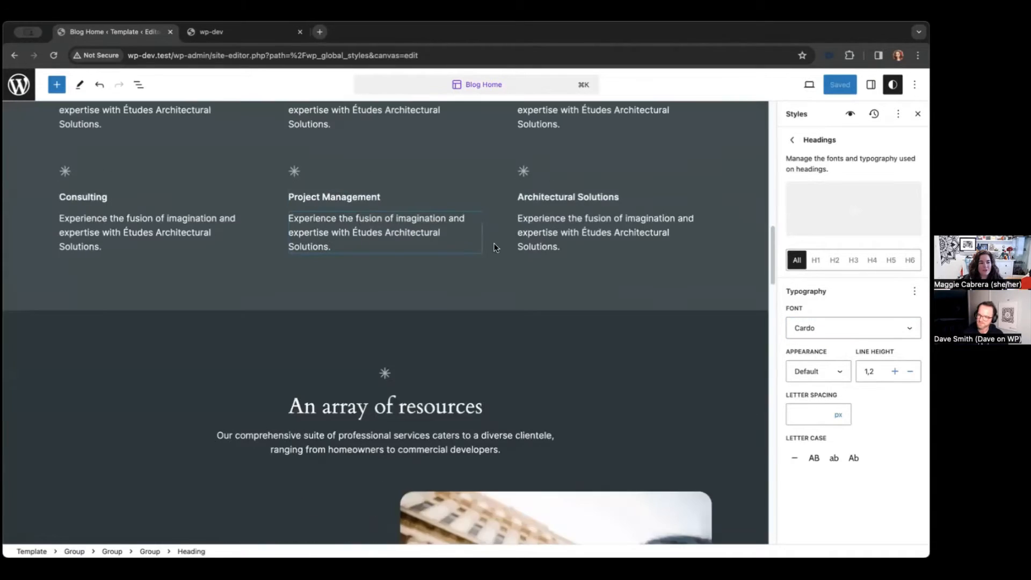
pyautogui.scroll(20, 515, 259)
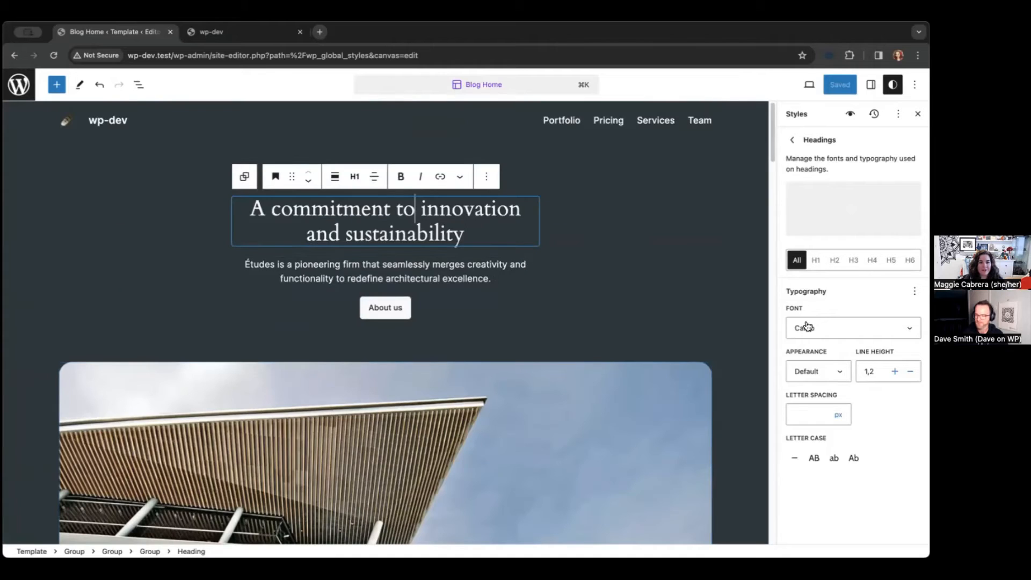
pyautogui.click(792, 140)
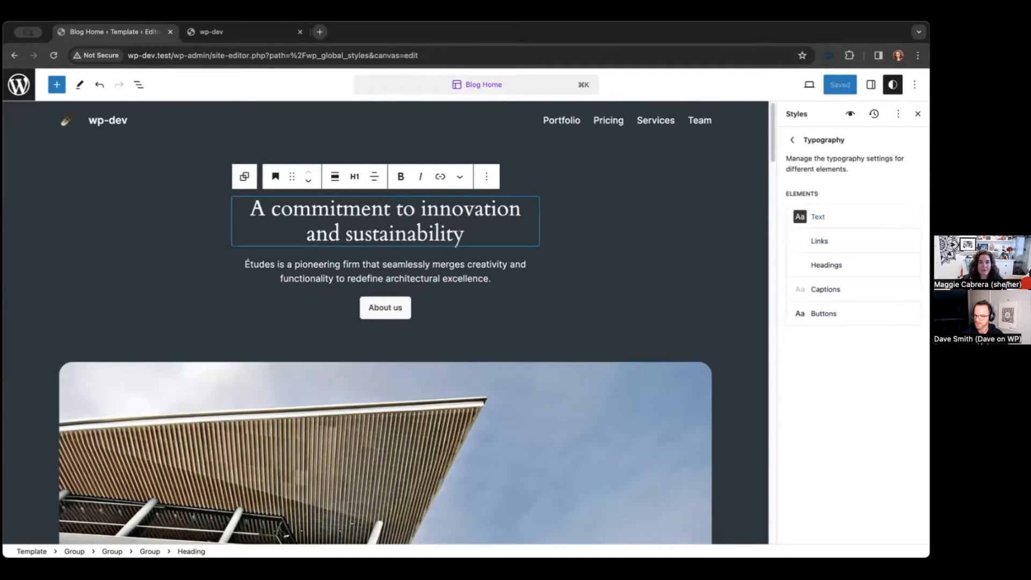
pyautogui.click(793, 140)
# Step: Replace the site logo in the header with the treble clef image ndT8XLaie.png from the media library
pyautogui.click(701, 194)
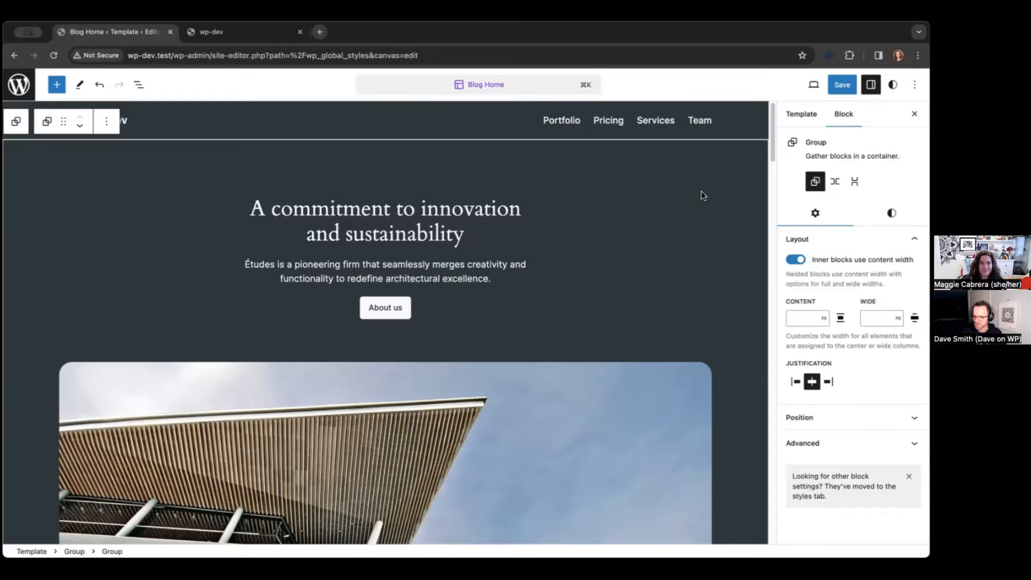
pyautogui.click(239, 121)
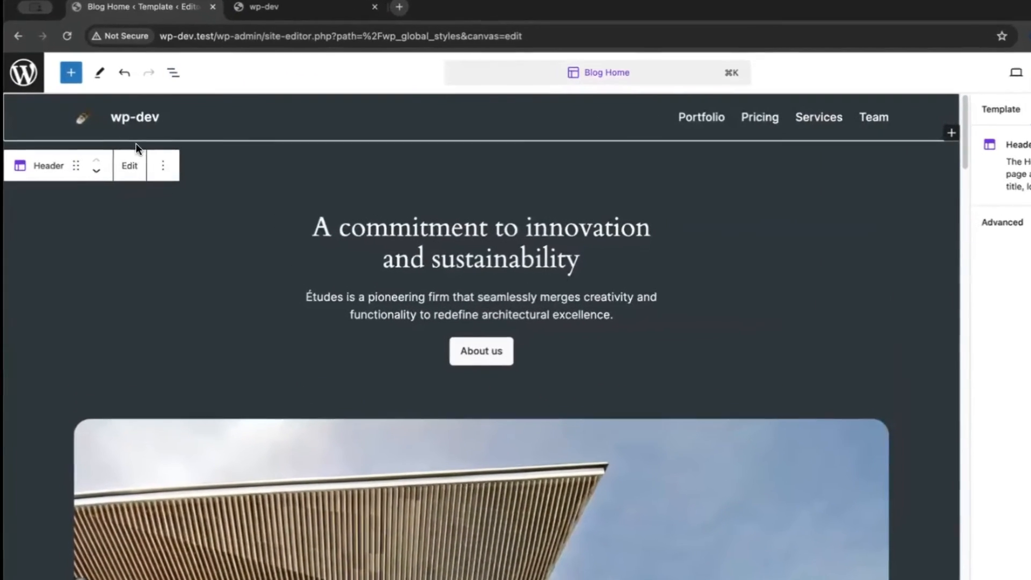
pyautogui.click(92, 118)
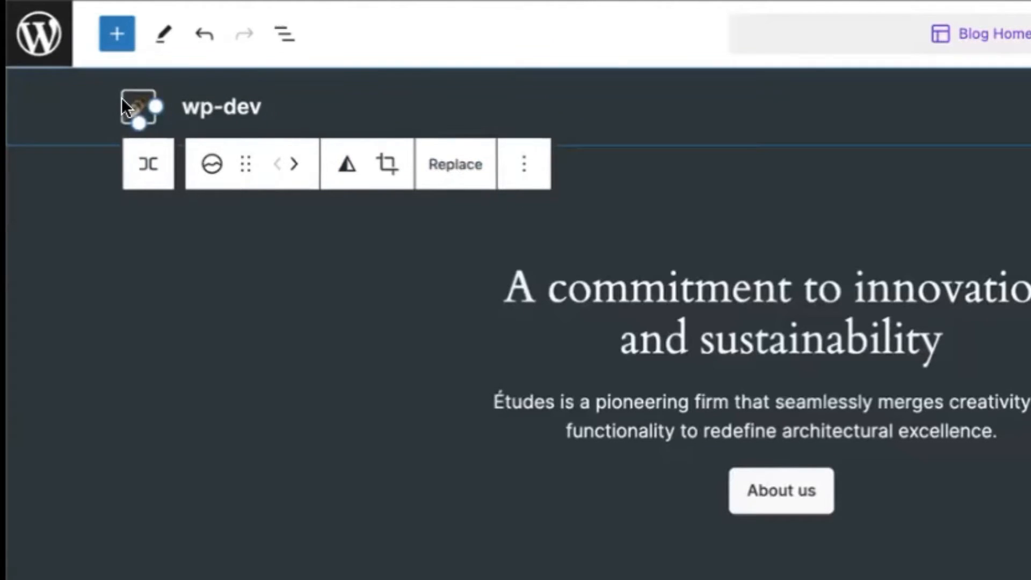
pyautogui.click(452, 167)
pyautogui.click(534, 246)
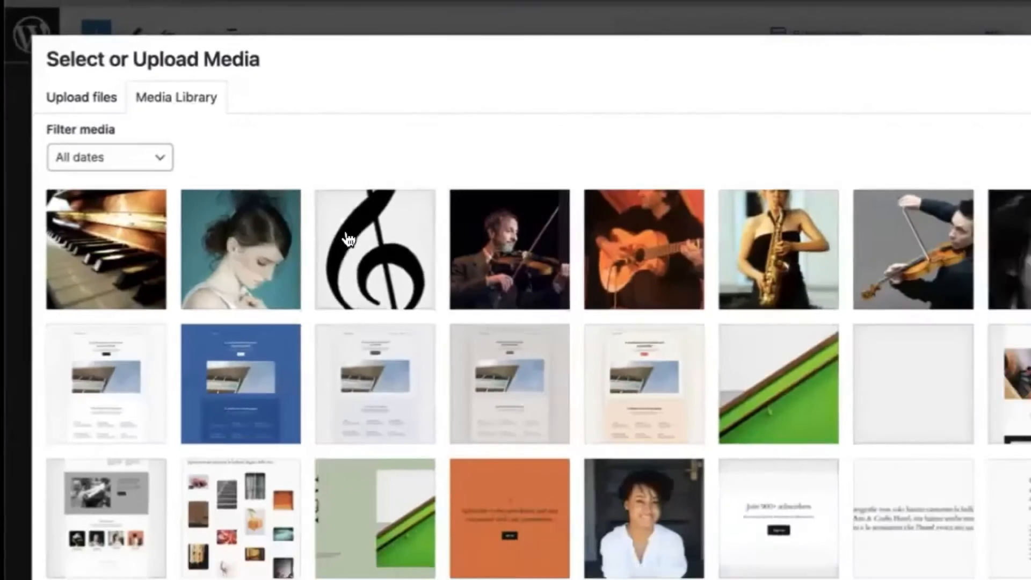
pyautogui.click(347, 239)
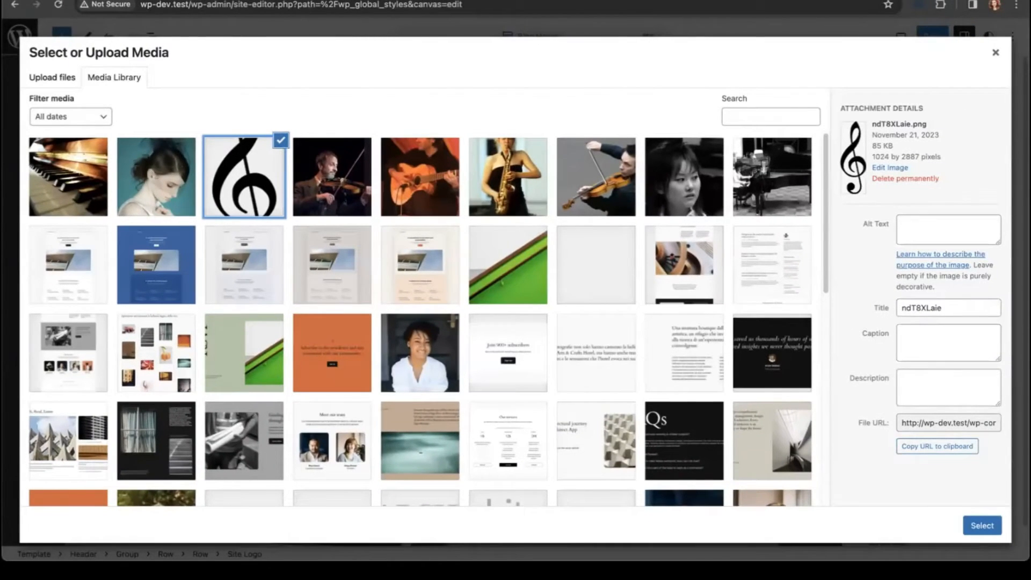
pyautogui.click(982, 525)
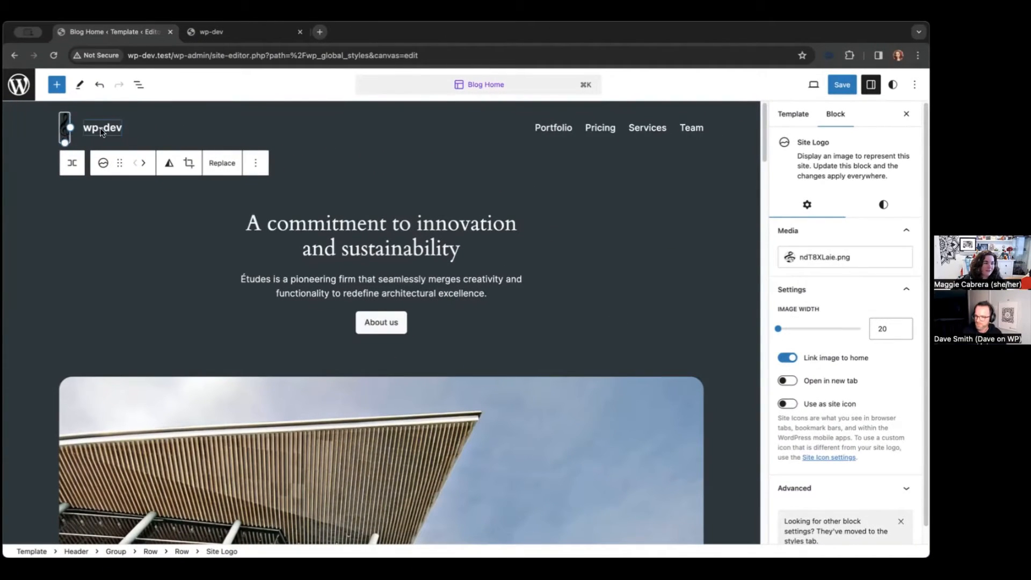
# Step: Change the site title in the header to Musopress
pyautogui.click(101, 127)
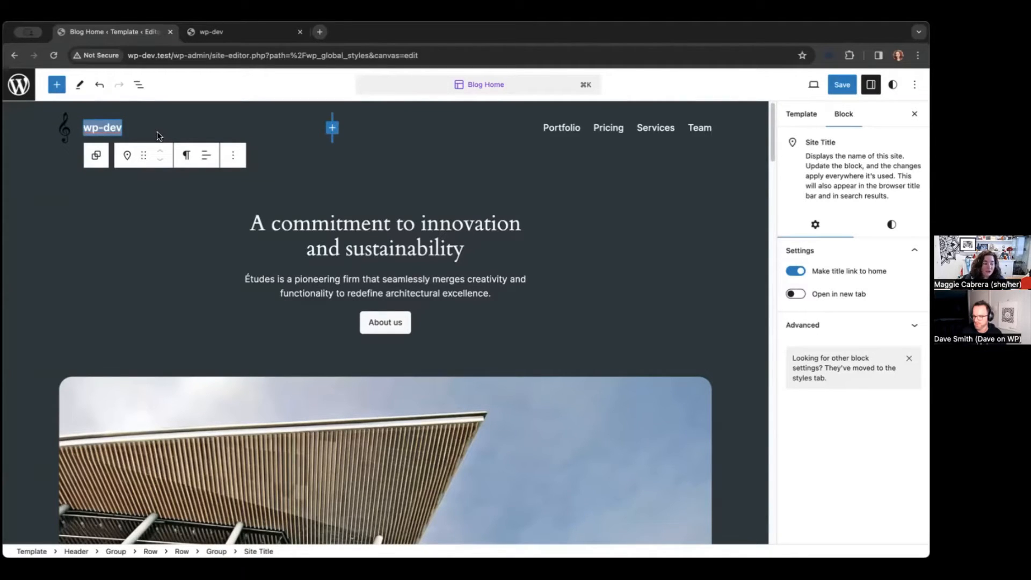
pyautogui.write('M')
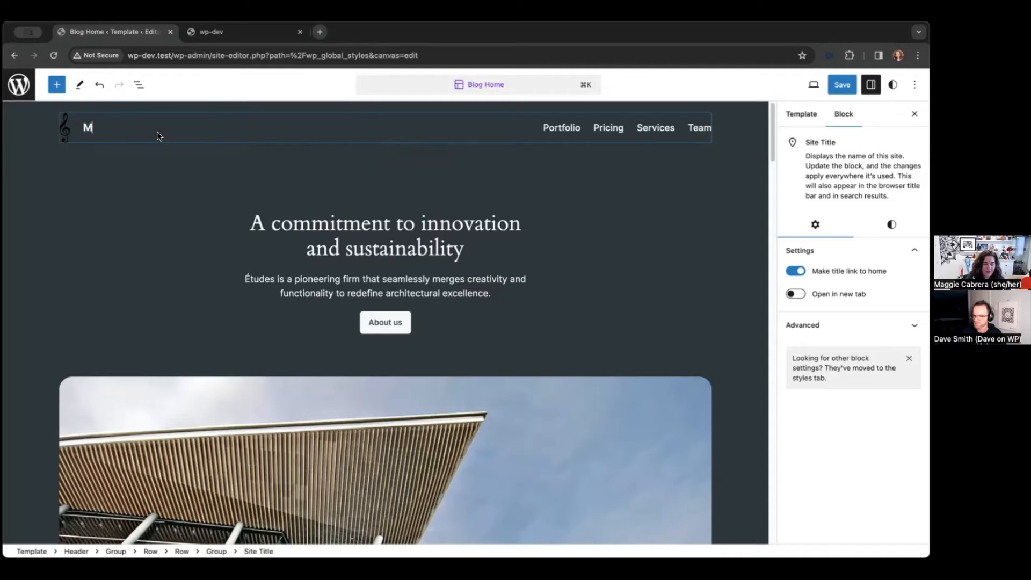
pyautogui.write('usopress')
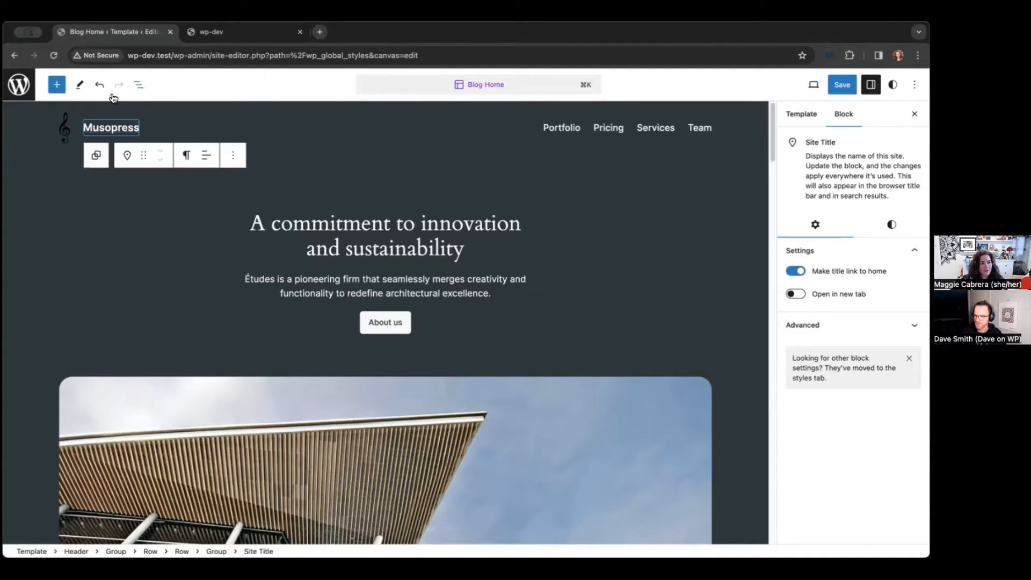
# Step: Set the background of the Group inside the Header to the Contrast theme color #F9F9F9
pyautogui.click(139, 84)
pyautogui.click(97, 147)
pyautogui.click(110, 157)
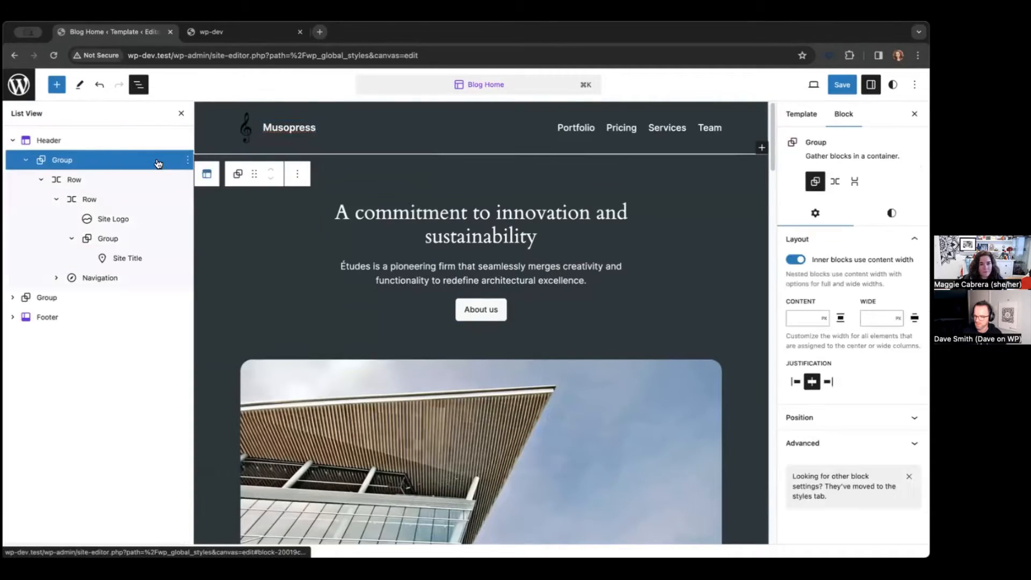
pyautogui.click(817, 287)
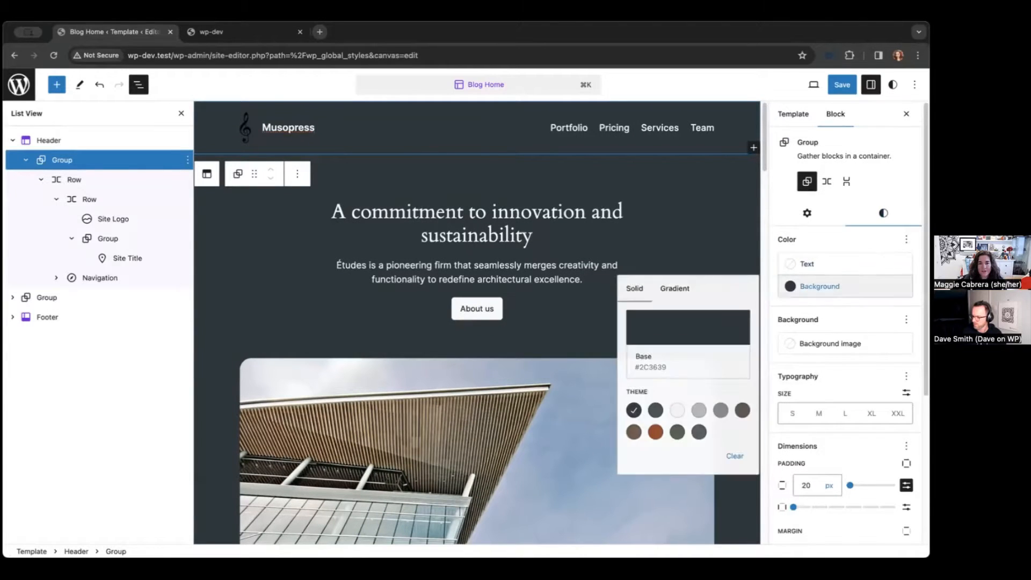
pyautogui.click(668, 413)
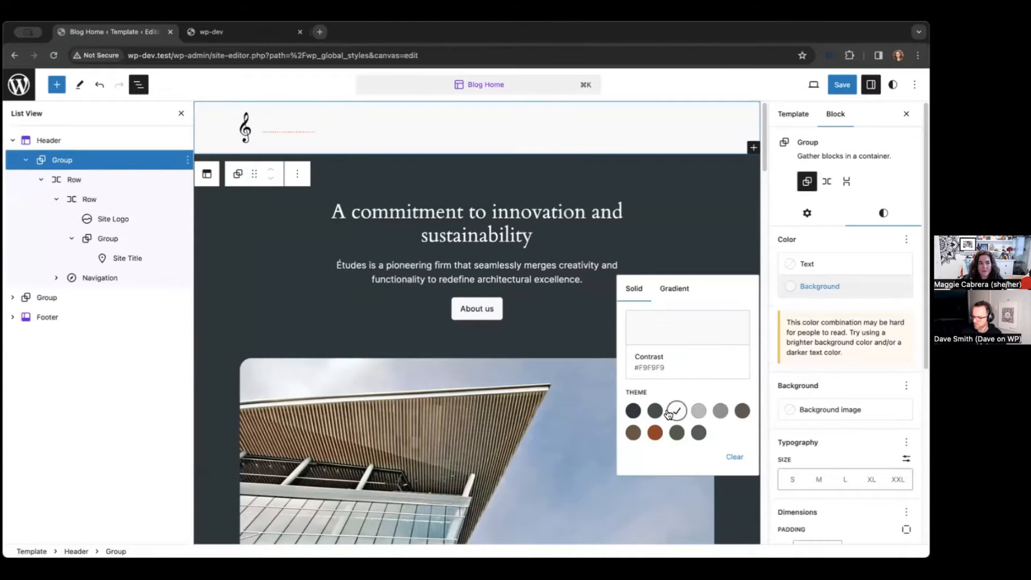
# Step: Set the header group's text color to the Base theme color #2C3639 and save the changes
pyautogui.click(807, 264)
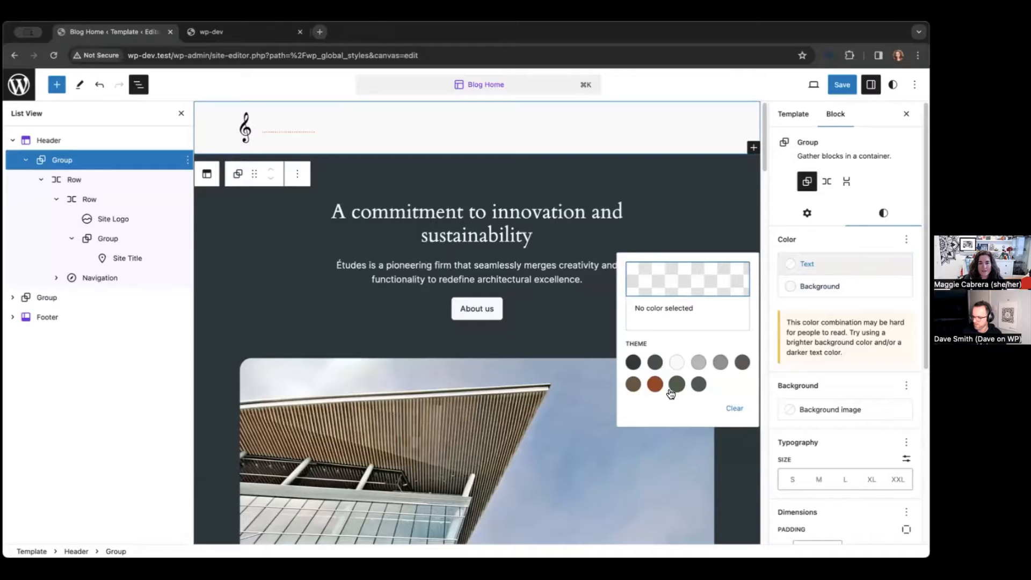
pyautogui.click(633, 364)
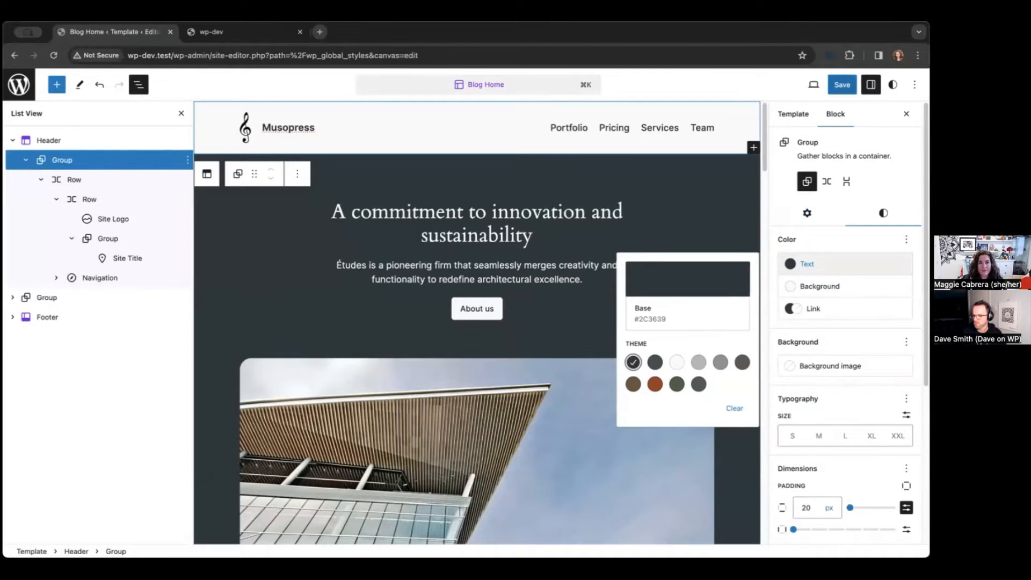
pyautogui.click(842, 84)
pyautogui.click(816, 84)
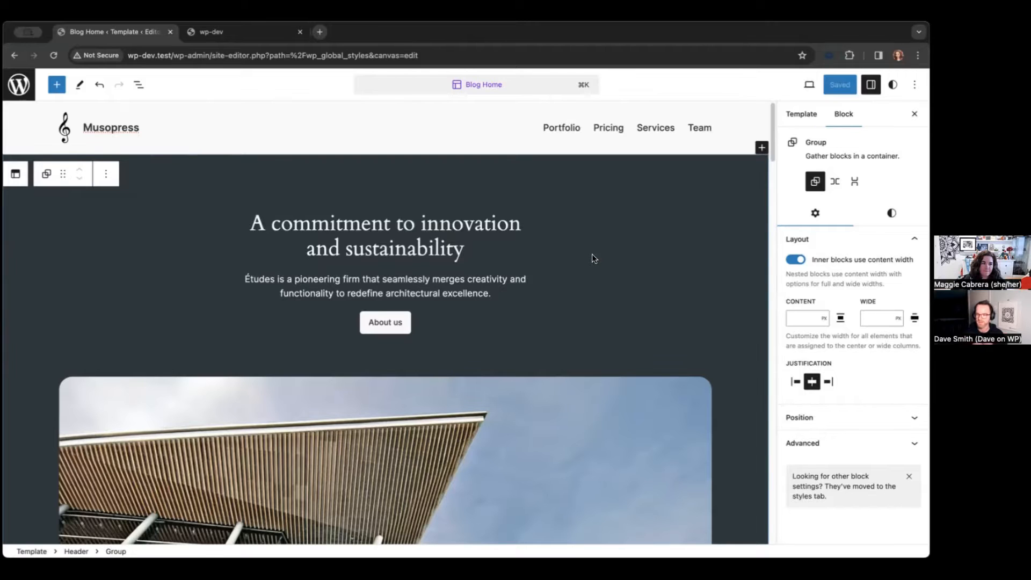
# Step: Replace the hero heading with "Musical moments tailored just for your occasion"
pyautogui.click(461, 248)
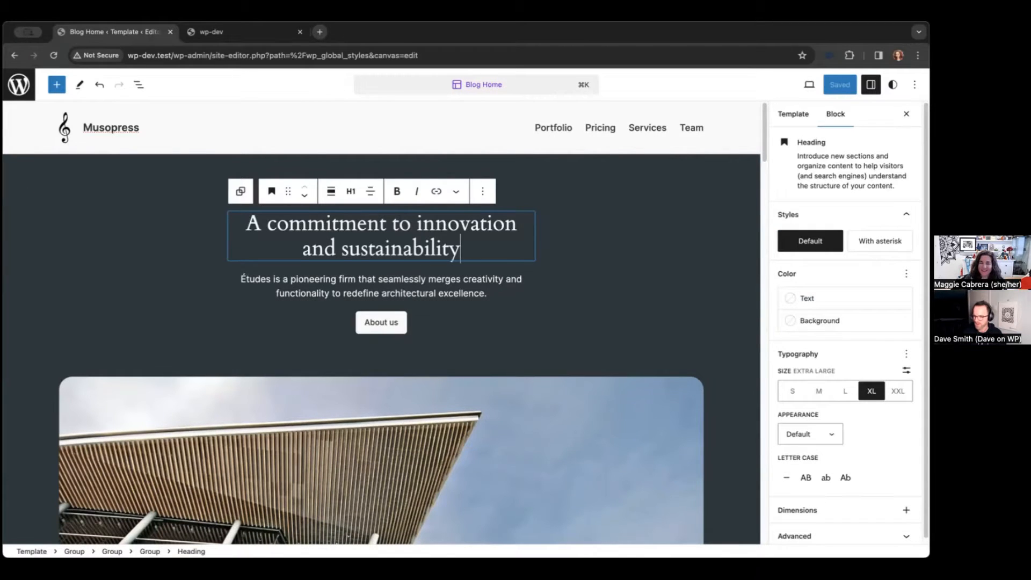
pyautogui.press('super+Tab')
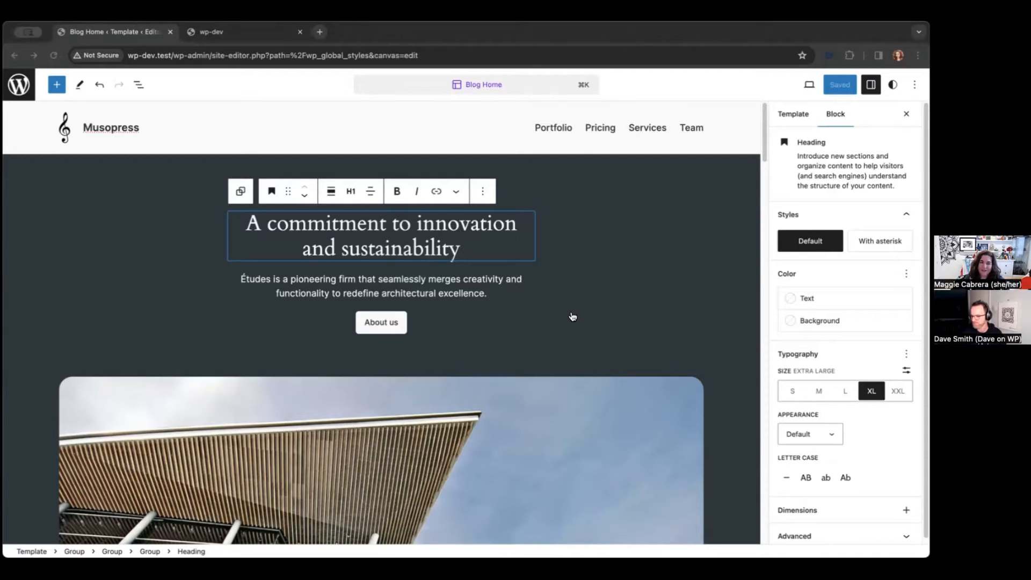
pyautogui.click(439, 256)
pyautogui.moveTo(461, 242); pyautogui.dragTo(244, 225)
pyautogui.write('Musical Moments Tailored Just for Your Occasion')
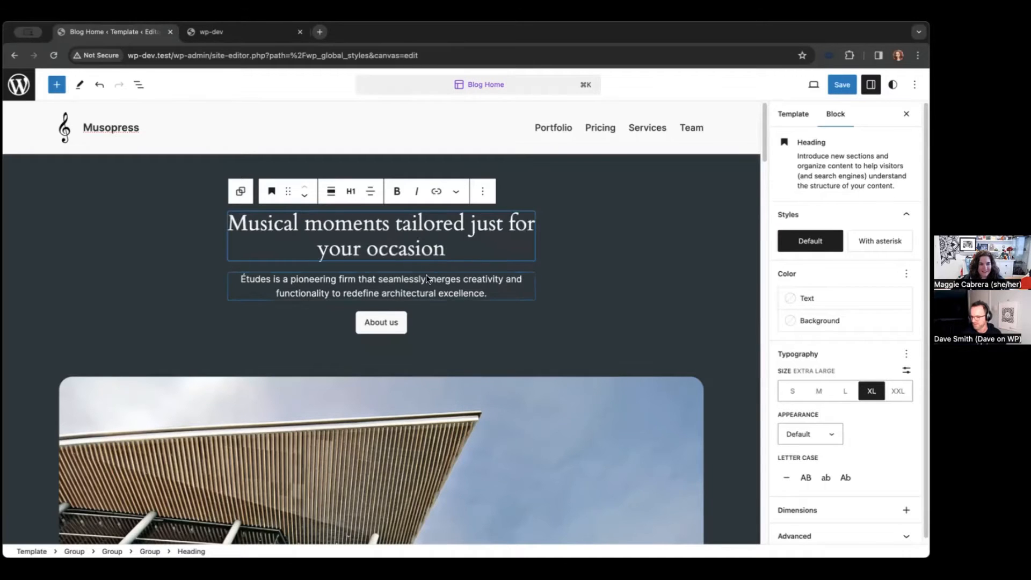
# Step: Replace the hero paragraph with the text running from "Welcome to MusoPress, where the rhythm of your events" to "every moment deserves its own soundtrack."
pyautogui.click(428, 279)
pyautogui.click(788, 356)
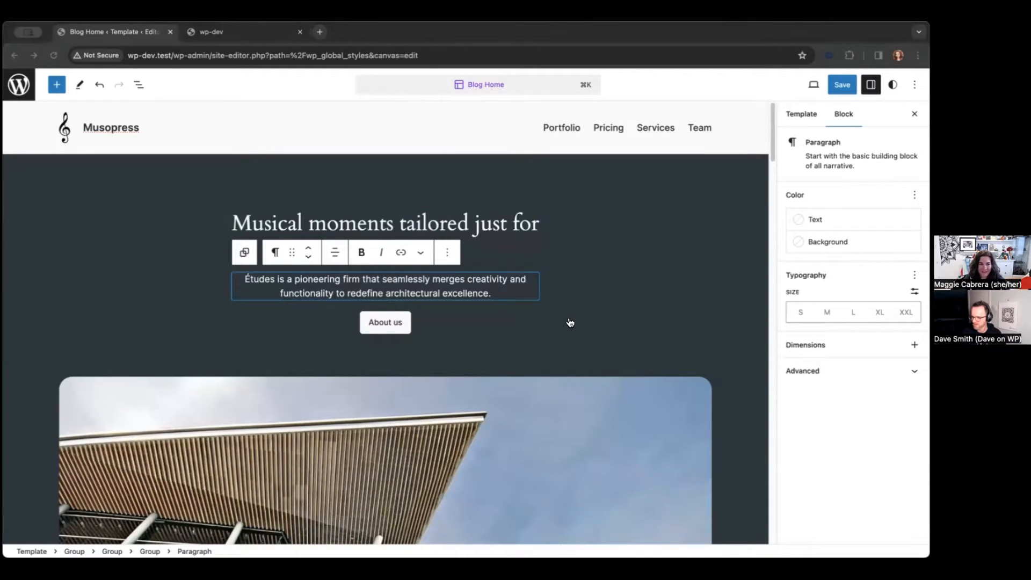
pyautogui.tripleClick(475, 290)
pyautogui.write("Welcome to MusoPress, where the rhythm of your events meets the perfect melody. We're not your typical event musician agency; we're a passionate crew of music enthusiasts who believe that every moment deserves its own soundtrack.")
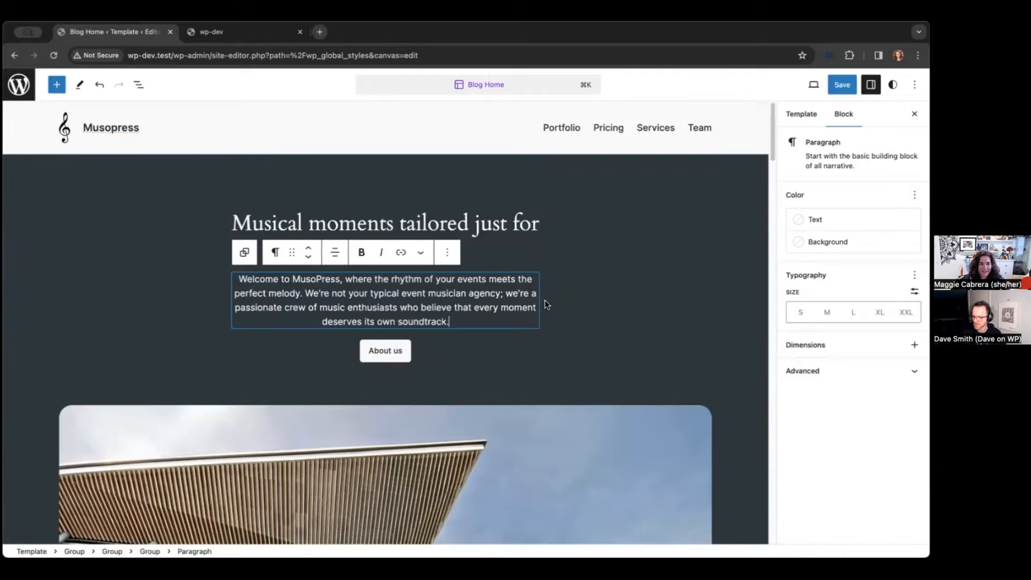
pyautogui.click(595, 308)
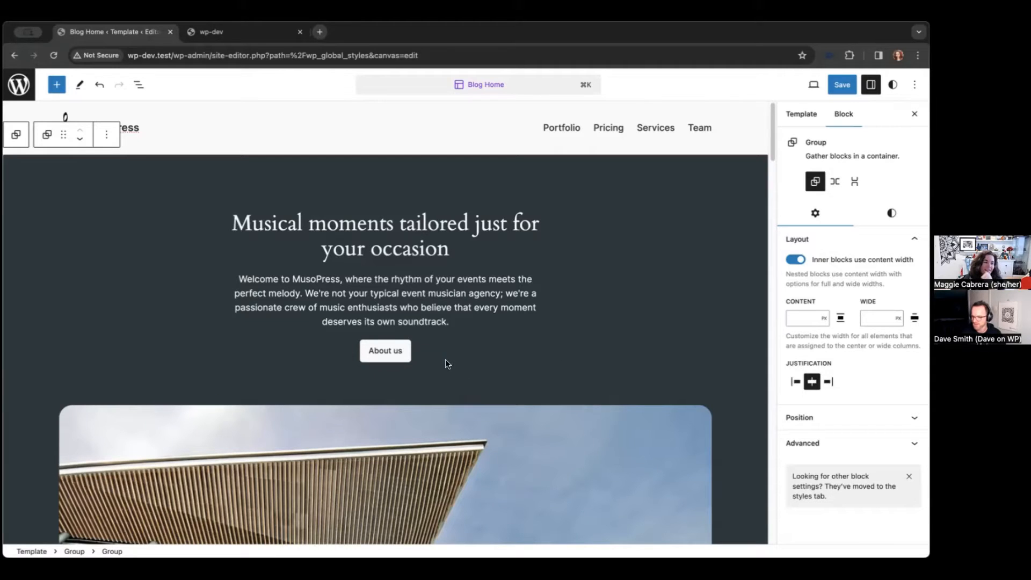
pyautogui.click(398, 350)
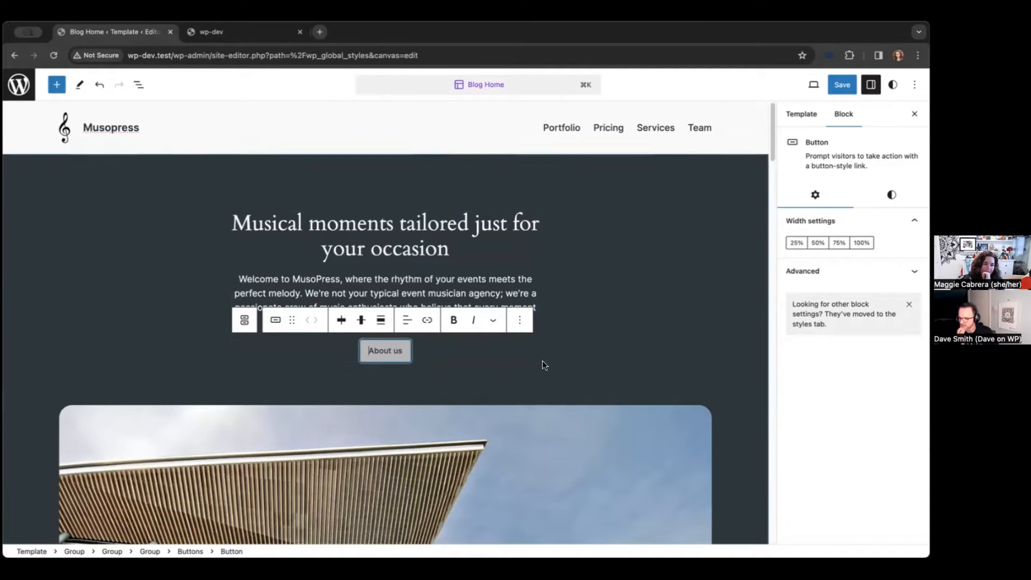
pyautogui.scroll(-2, 569, 356)
pyautogui.scroll(-3, 573, 346)
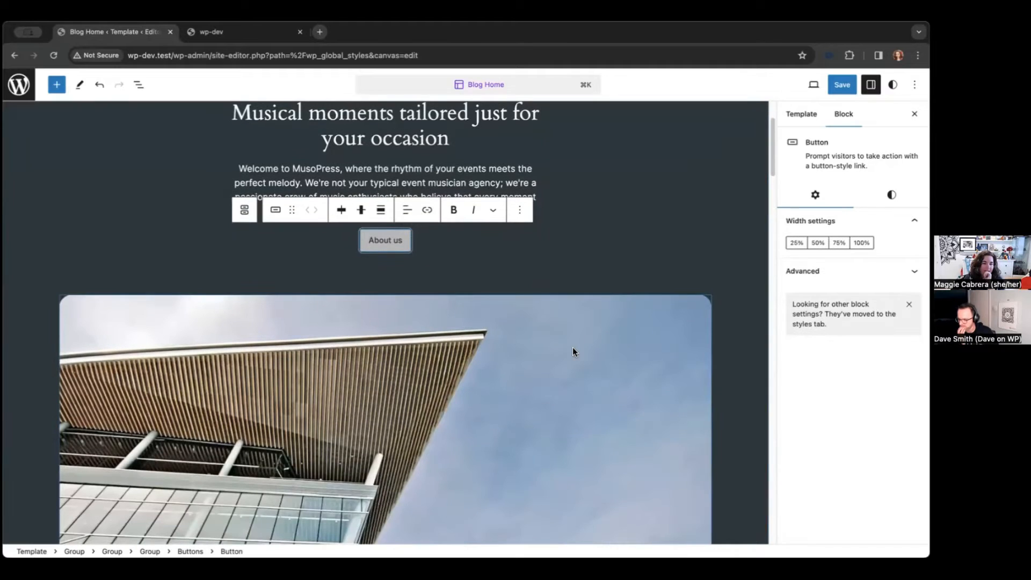
pyautogui.click(572, 348)
pyautogui.scroll(1, 403, 204)
# Step: Give the hero paragraph a custom font size slightly larger than Medium
pyautogui.click(431, 214)
pyautogui.scroll(4, 510, 216)
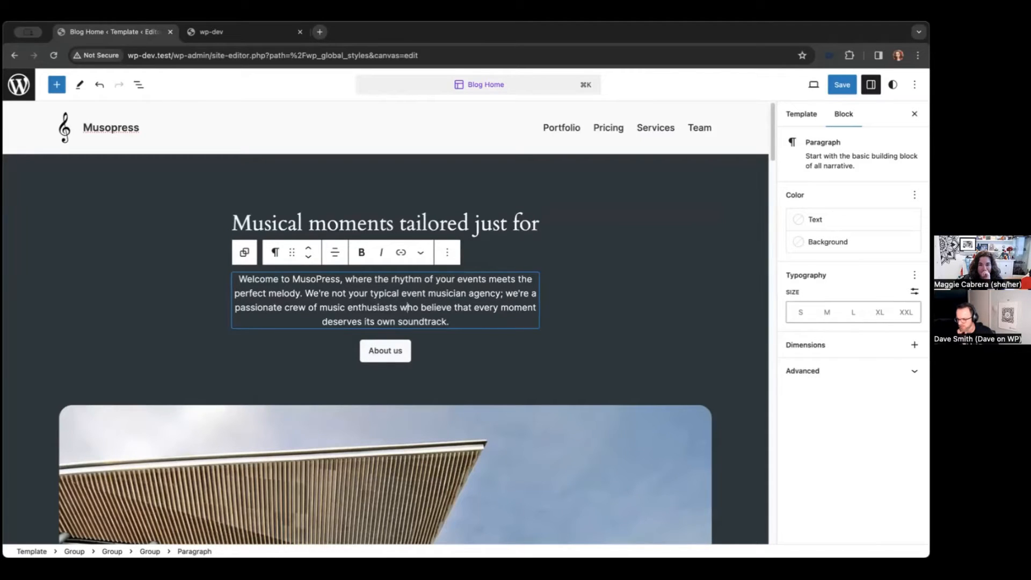
pyautogui.click(827, 312)
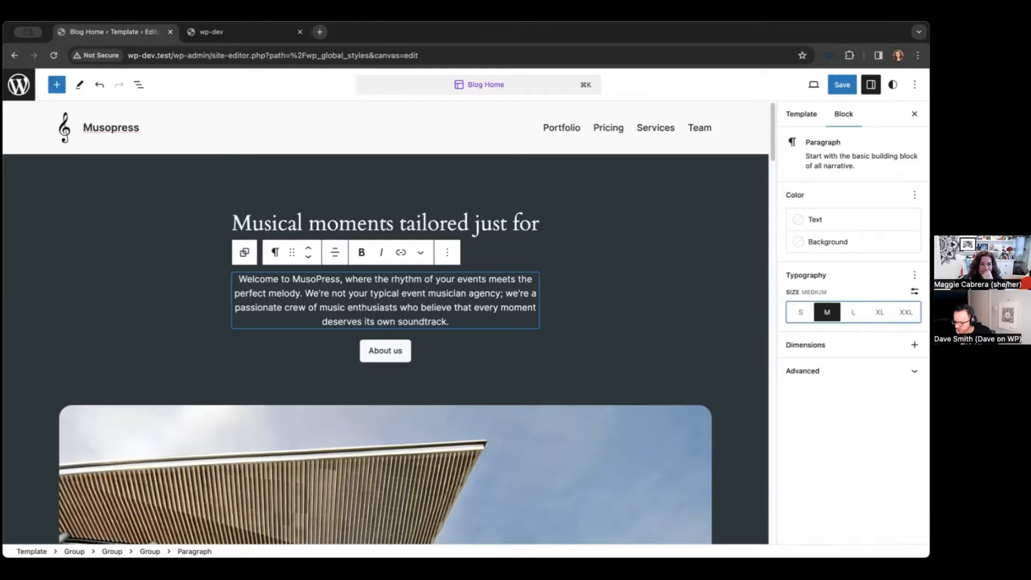
pyautogui.click(914, 291)
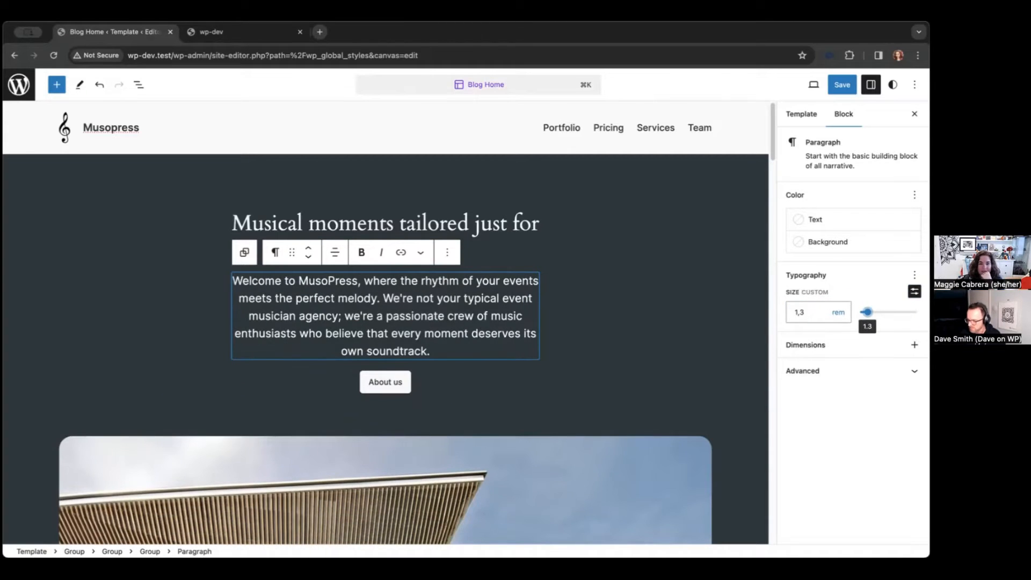
pyautogui.moveTo(867, 311); pyautogui.dragTo(866, 312)
# Step: Set the content and wide widths of the group holding the hero heading, paragraph and button to 700 px
pyautogui.click(139, 84)
pyautogui.click(78, 199)
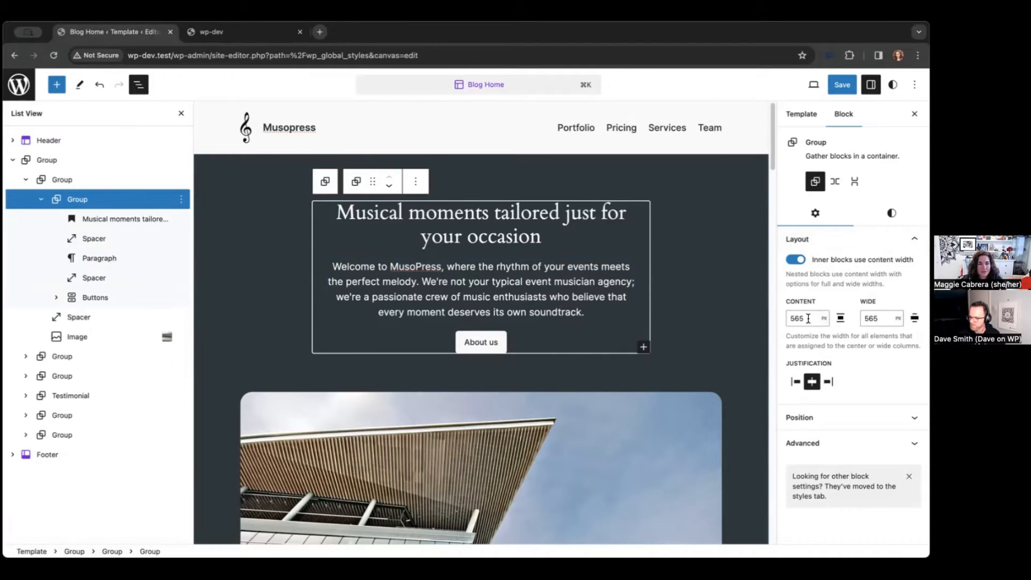
pyautogui.click(117, 182)
pyautogui.click(110, 198)
pyautogui.click(881, 318)
pyautogui.doubleClick(805, 318)
pyautogui.write('700')
pyautogui.moveTo(806, 318); pyautogui.dragTo(751, 312)
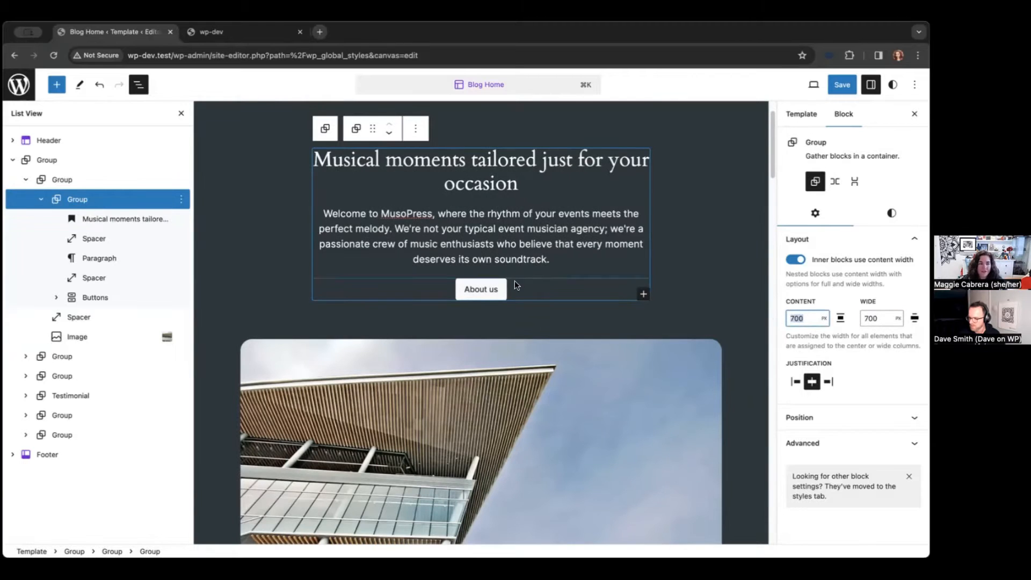
pyautogui.click(290, 292)
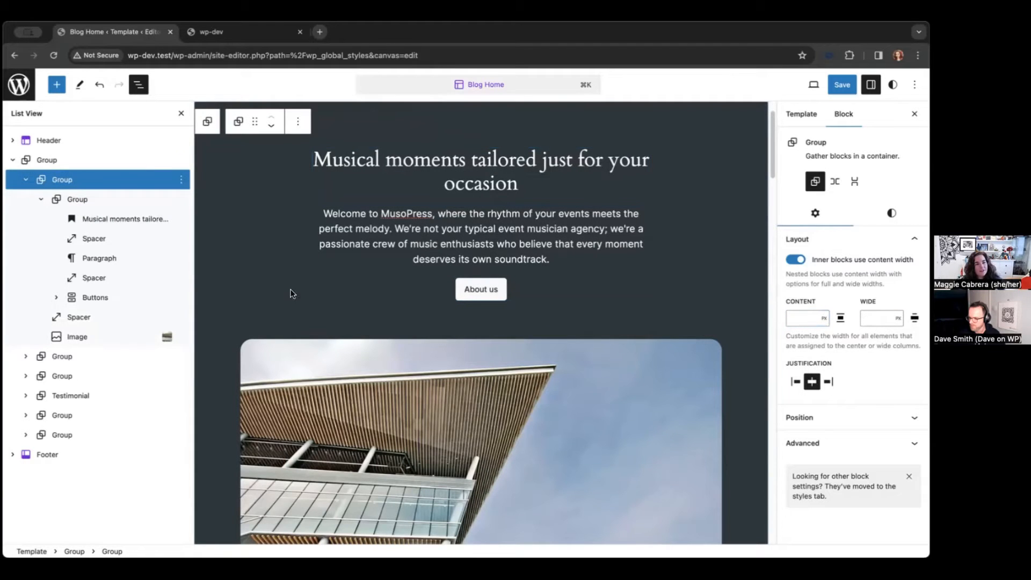
pyautogui.click(326, 356)
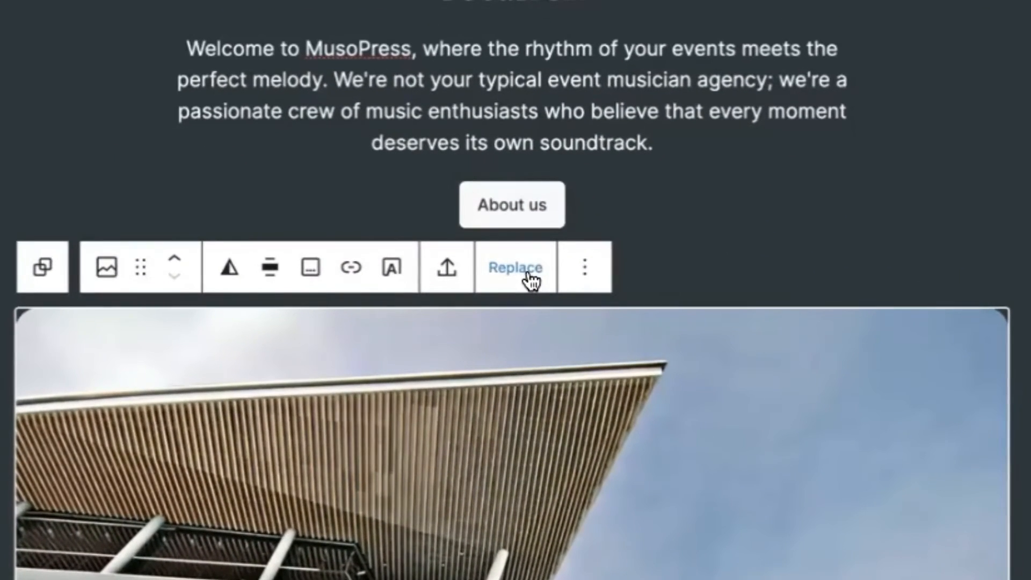
pyautogui.click(510, 303)
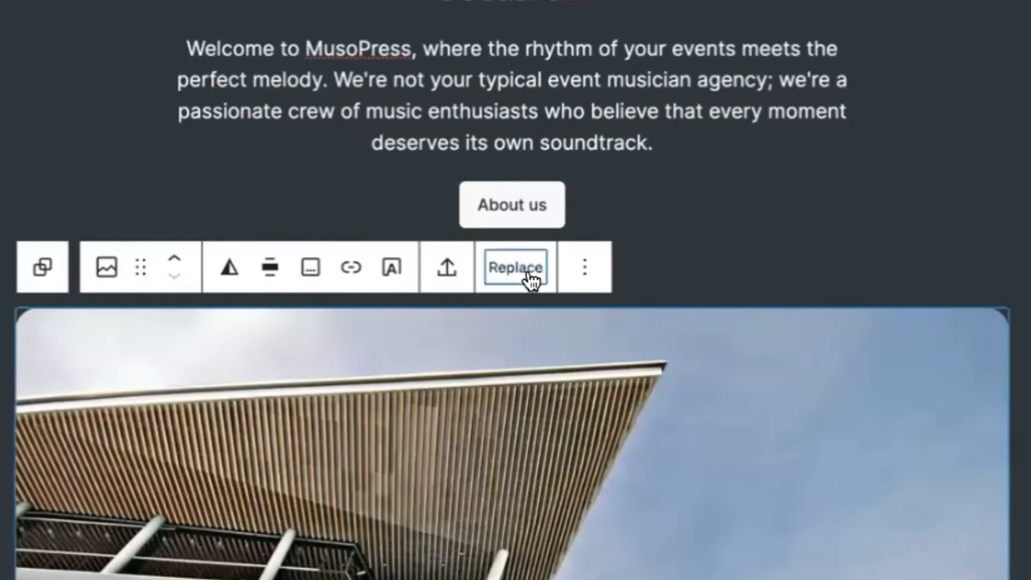
pyautogui.click(565, 345)
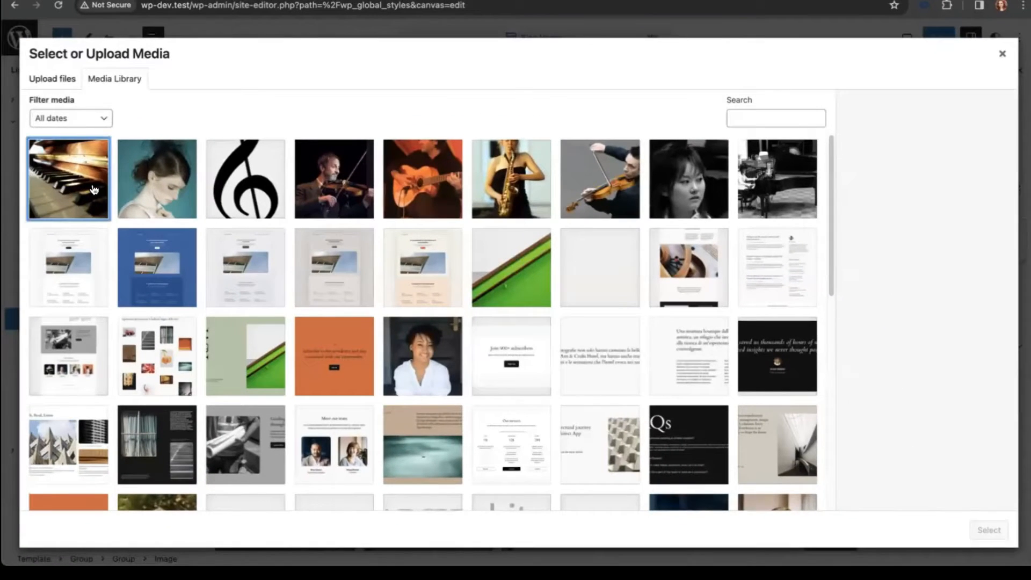
pyautogui.click(93, 190)
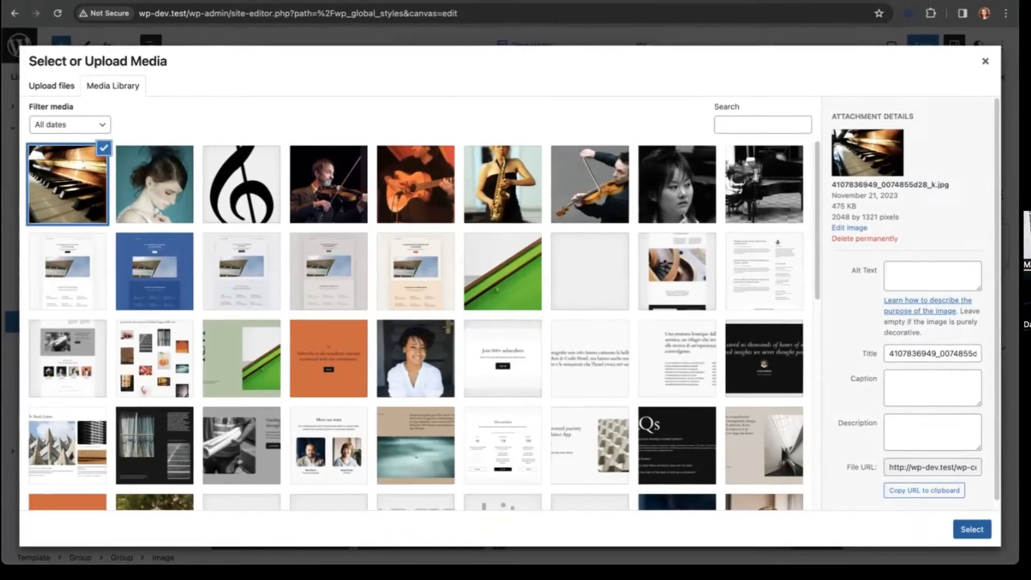
pyautogui.click(973, 529)
pyautogui.scroll(-3, 473, 231)
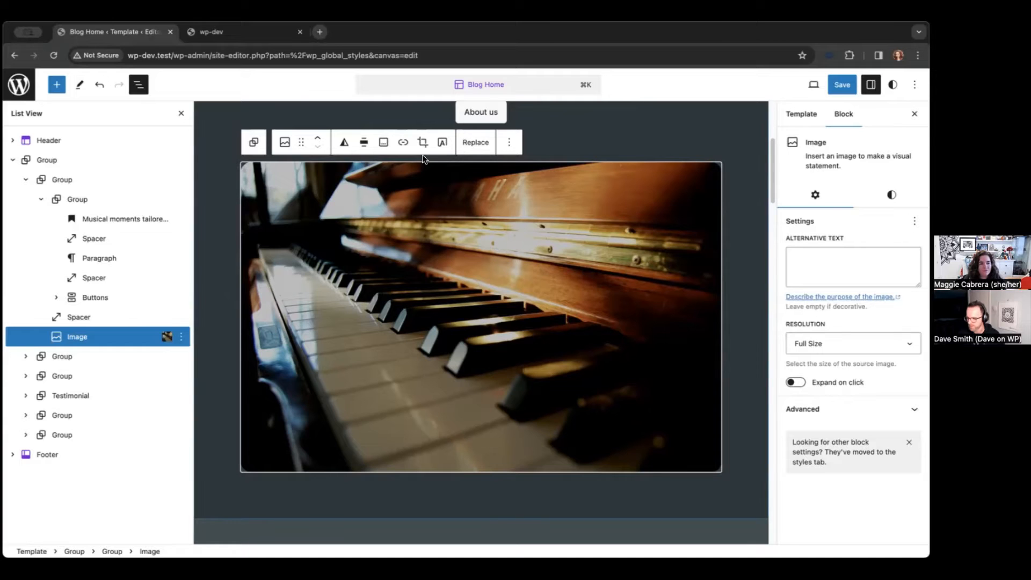
# Step: Switch the "A passion for creating spaces" heading between the Default and With asterisk styles, ending on With asterisk
pyautogui.scroll(-2, 482, 275)
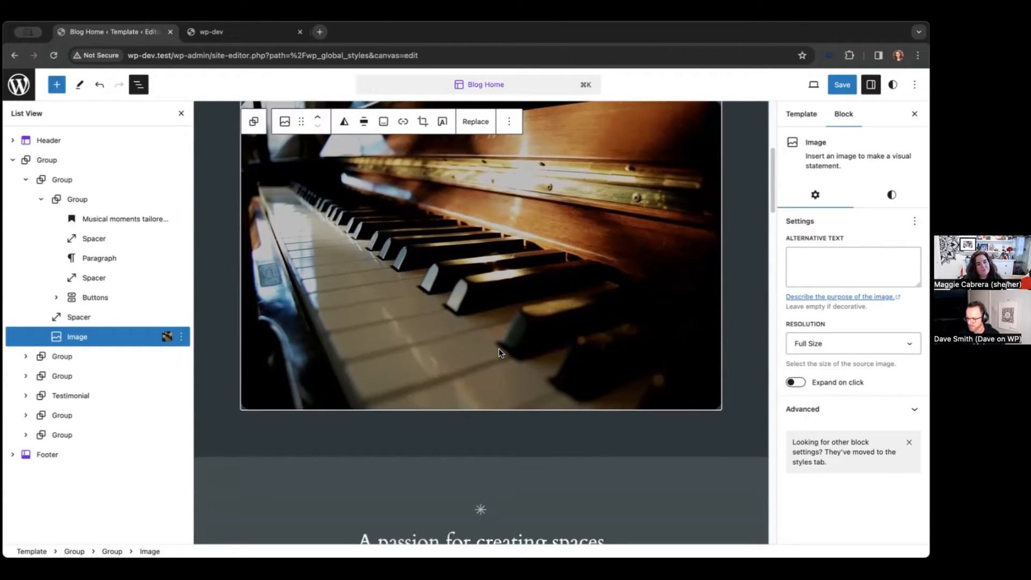
pyautogui.scroll(-10, 498, 353)
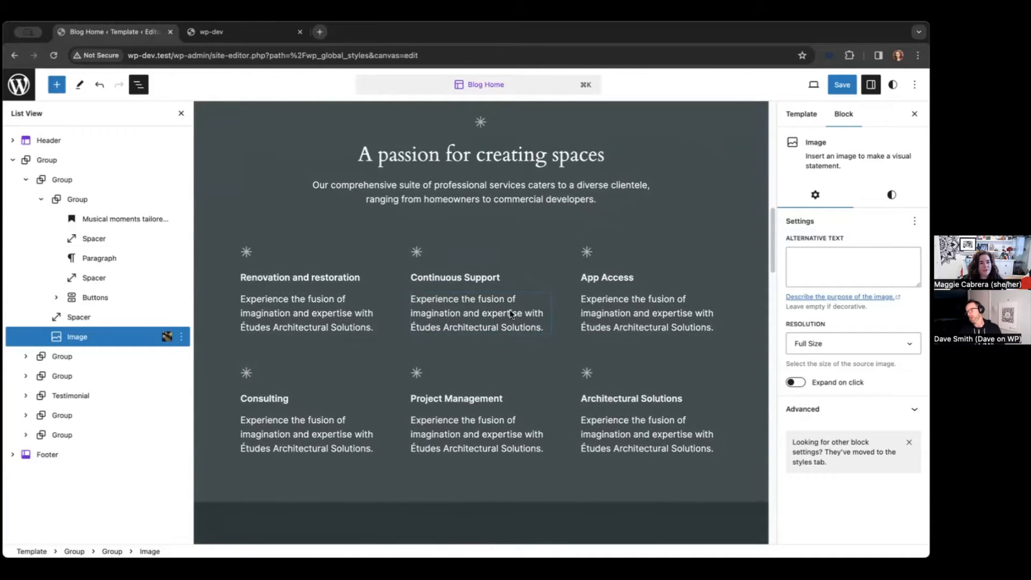
pyautogui.scroll(1, 510, 314)
pyautogui.scroll(-1, 510, 309)
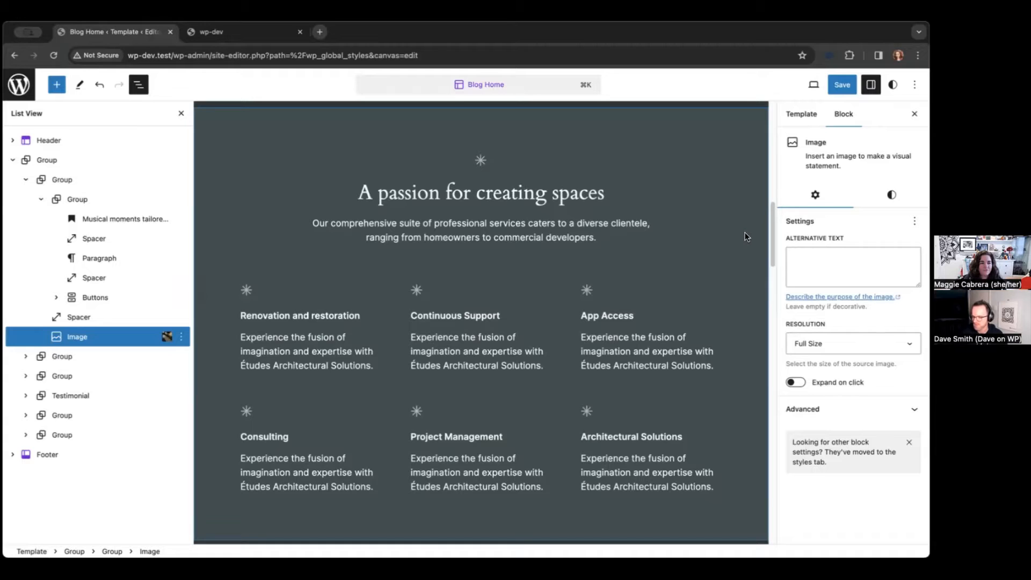
pyautogui.click(502, 194)
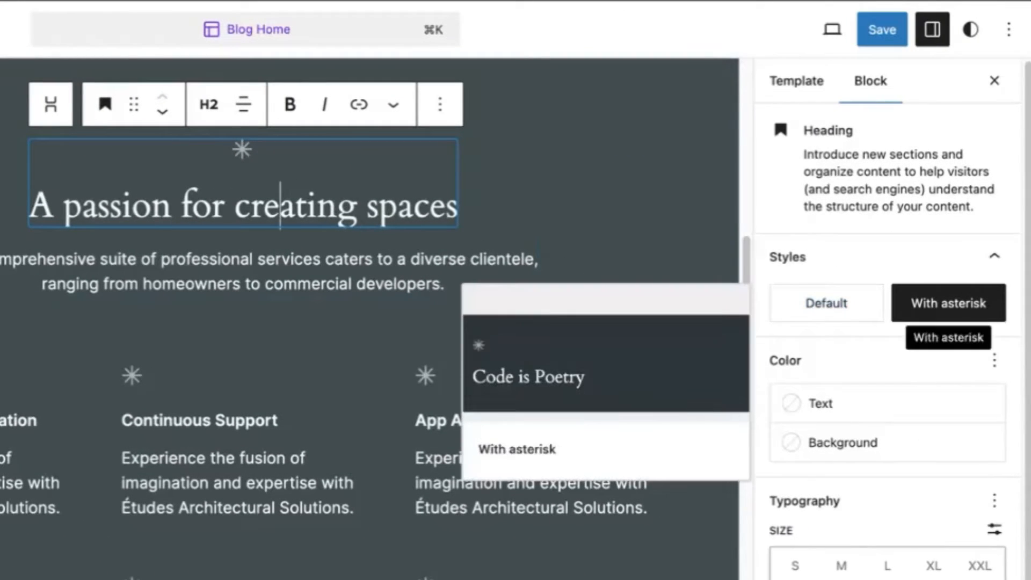
pyautogui.click(827, 302)
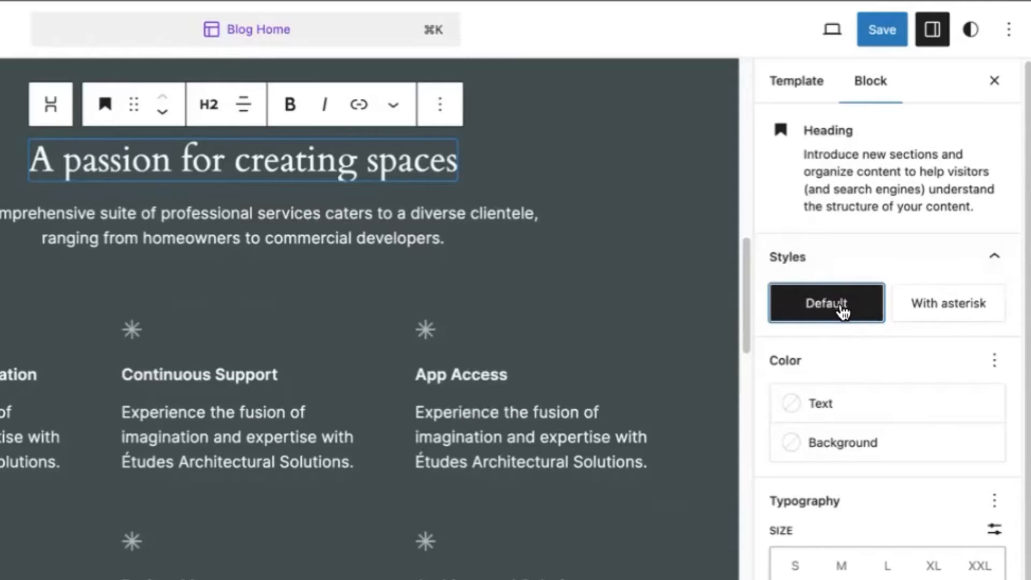
pyautogui.click(948, 303)
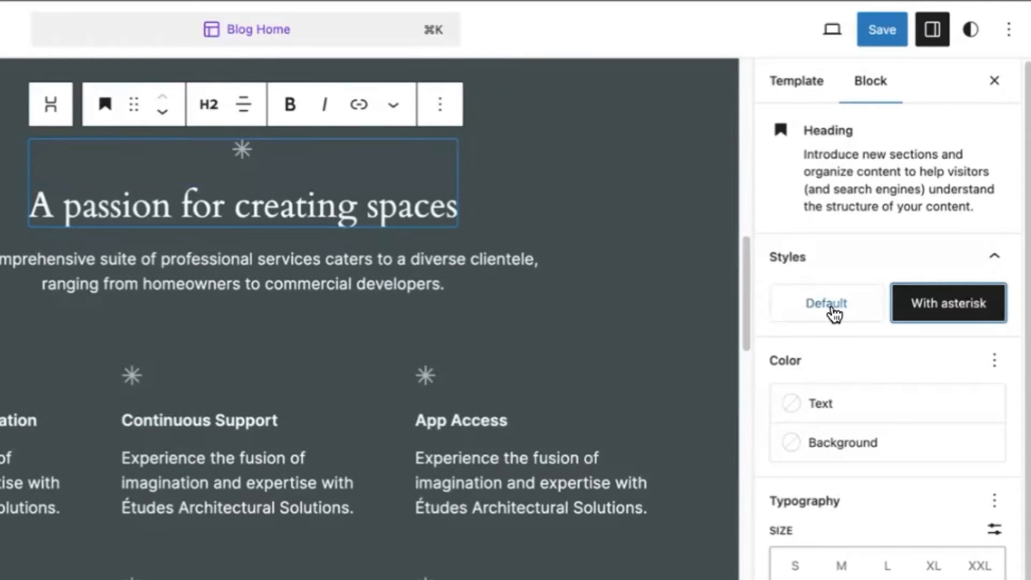
pyautogui.click(832, 308)
pyautogui.click(948, 305)
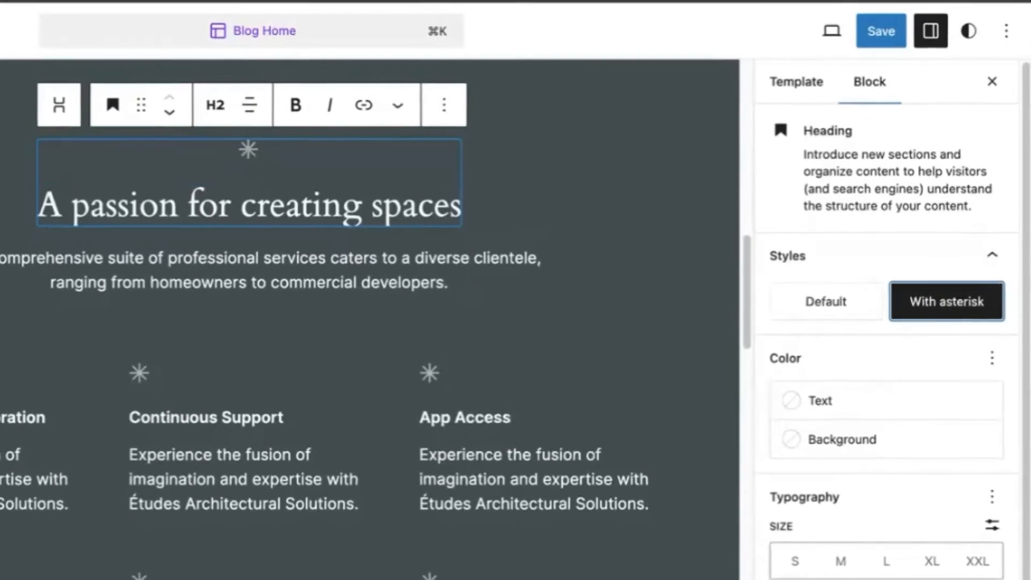
# Step: Return the "A passion for creating spaces" heading to the Default style and replace its text with "Why us"
pyautogui.click(826, 304)
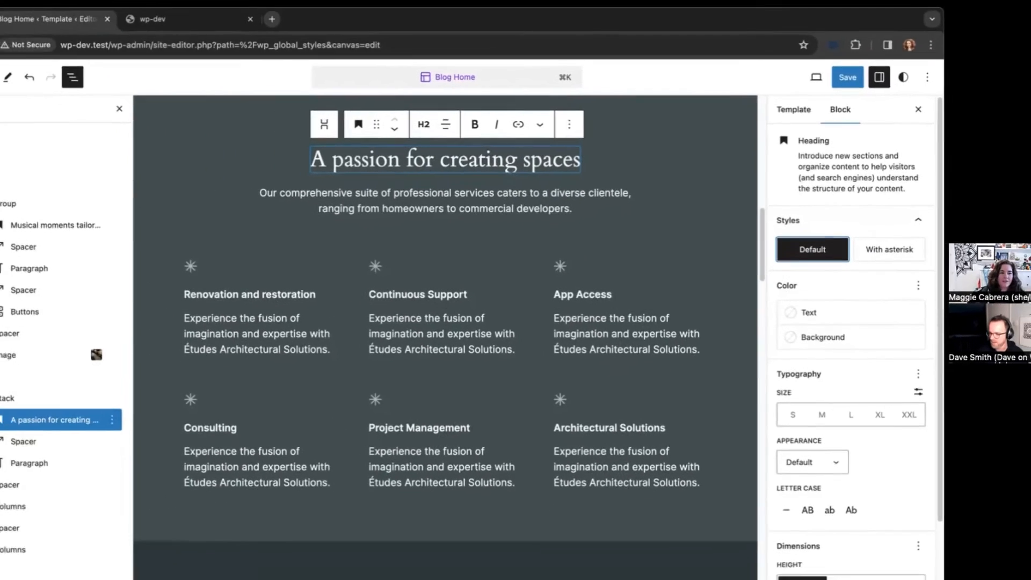
pyautogui.scroll(2, 432, 249)
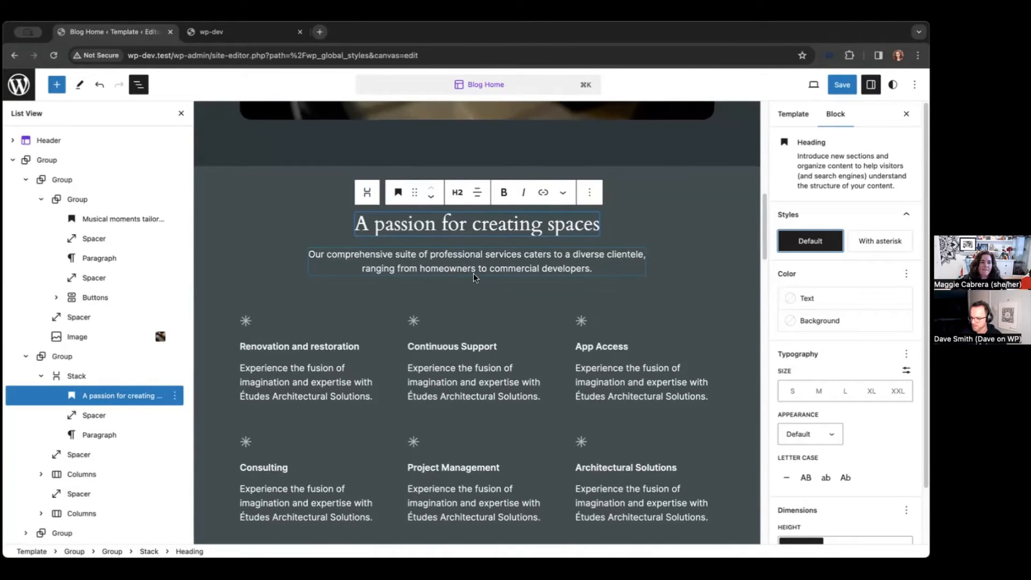
pyautogui.tripleClick(498, 222)
pyautogui.write('Why Us')
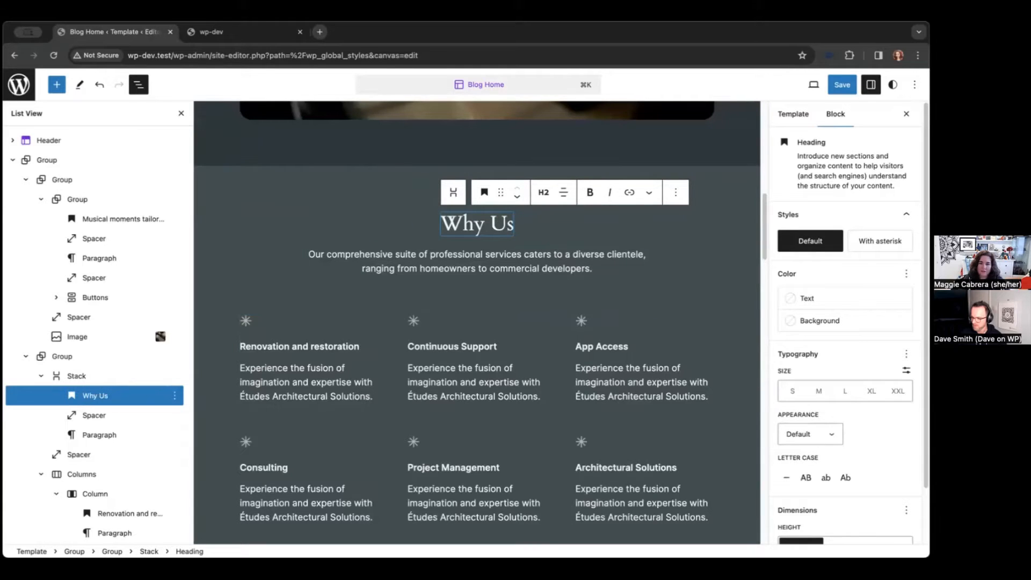
pyautogui.press('Left')
pyautogui.press('BackSpace')
pyautogui.write('u')
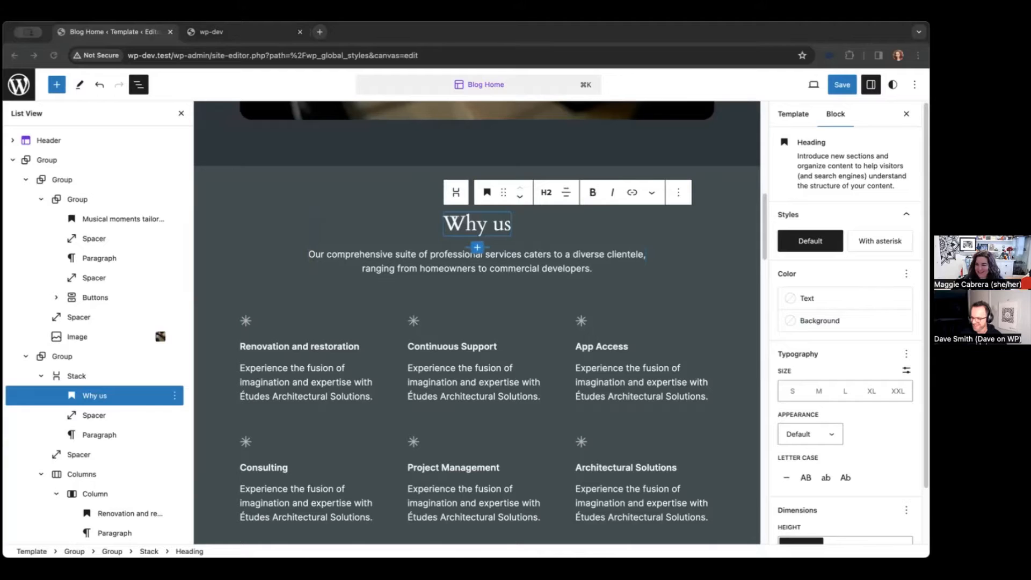
# Step: Replace the paragraph under "Why us" with the "Choose MusoPress for tailored, professional musicians" text and retitle the "Renovation and restoration" feature "Tailored Setlists"
pyautogui.tripleClick(460, 269)
pyautogui.write('Choose MusoPress for tailored, professional musicians — crafting unforgettable atmospheres, precisely fitting your event’s unique needs.')
pyautogui.tripleClick(310, 349)
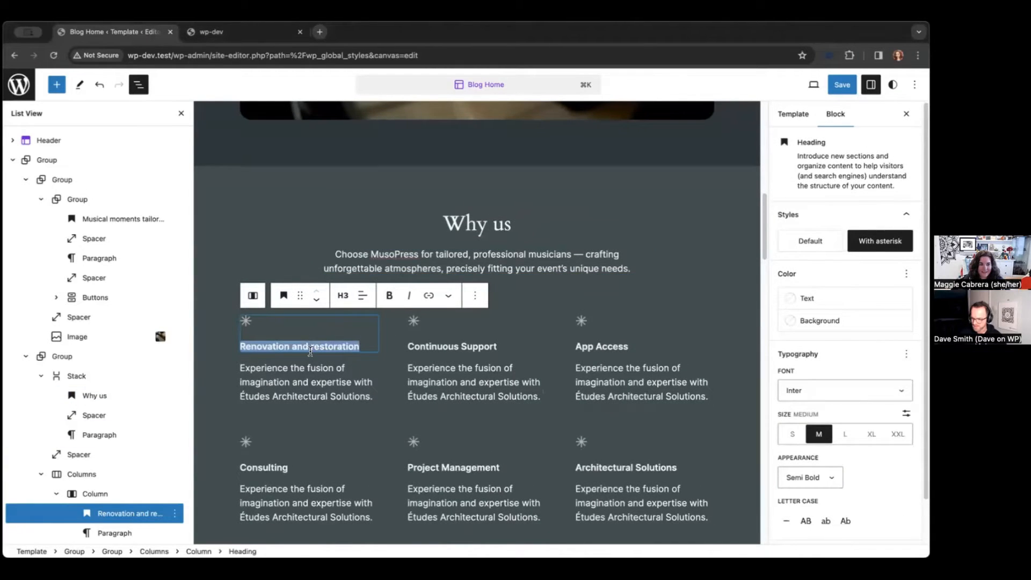
pyautogui.write('Tailored Setlists')
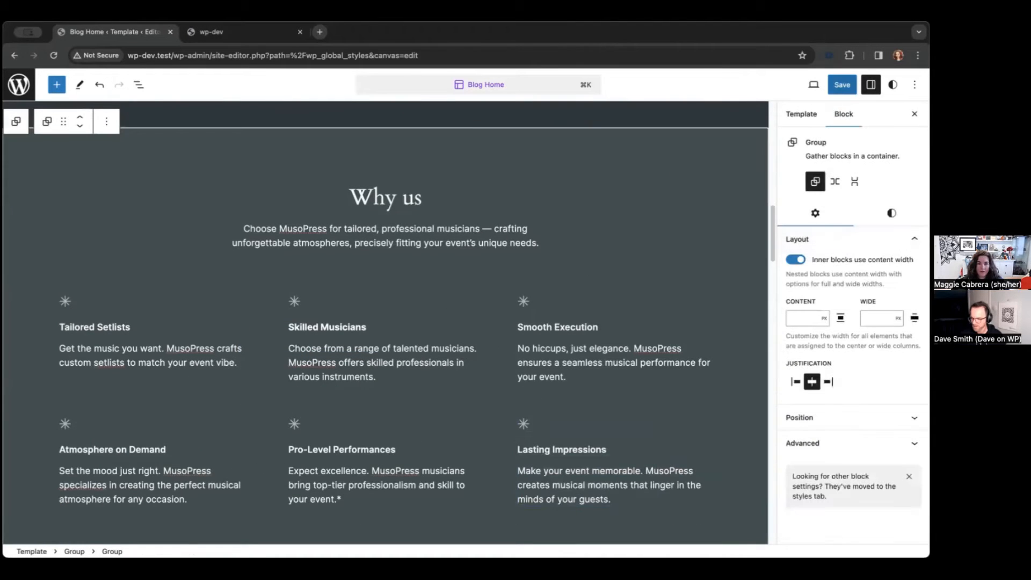
# Step: Save the edited Blog Home template with the new Why us section content
pyautogui.press('super+s')
pyautogui.click(810, 82)
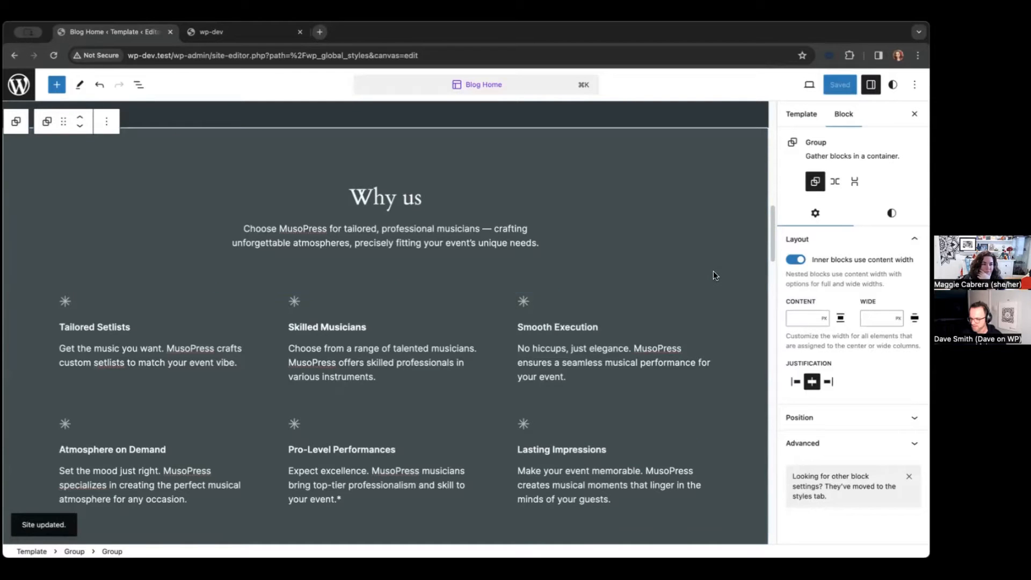
pyautogui.scroll(-1, 714, 271)
pyautogui.scroll(-2, 722, 277)
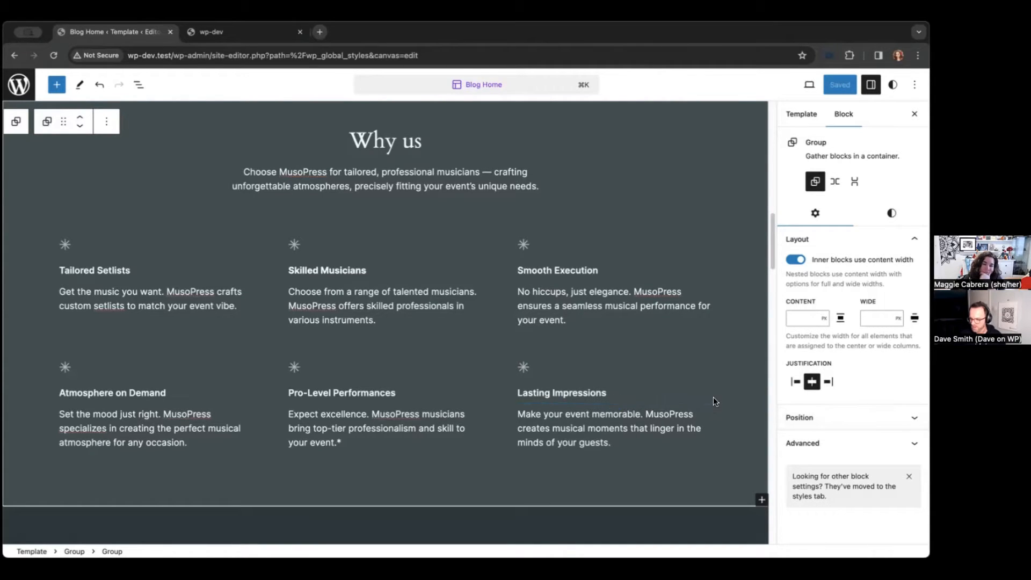
pyautogui.scroll(-1, 755, 358)
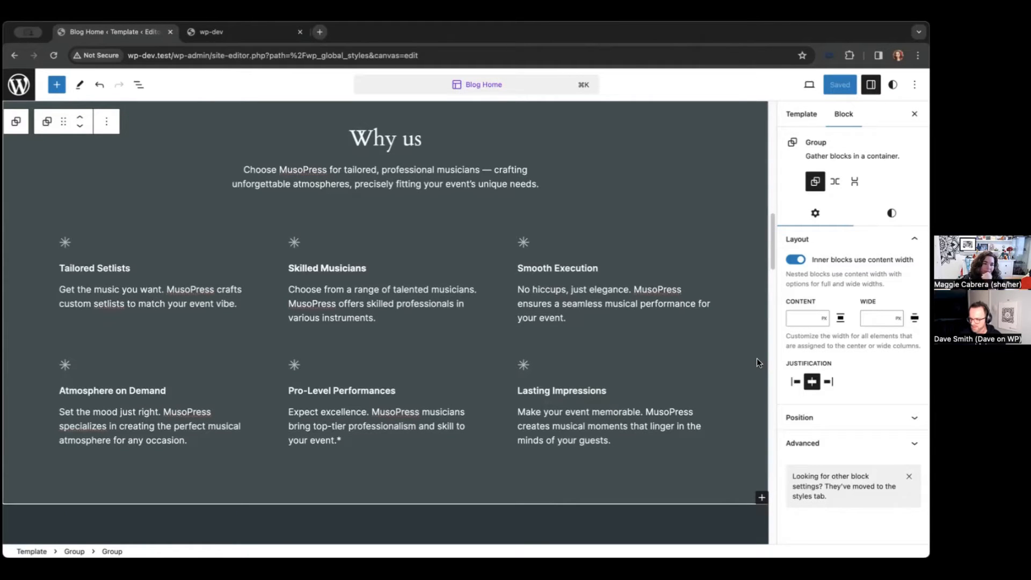
# Step: Rename the group holding the features section as "Why us" and move it back to directly below the hero group
pyautogui.click(138, 85)
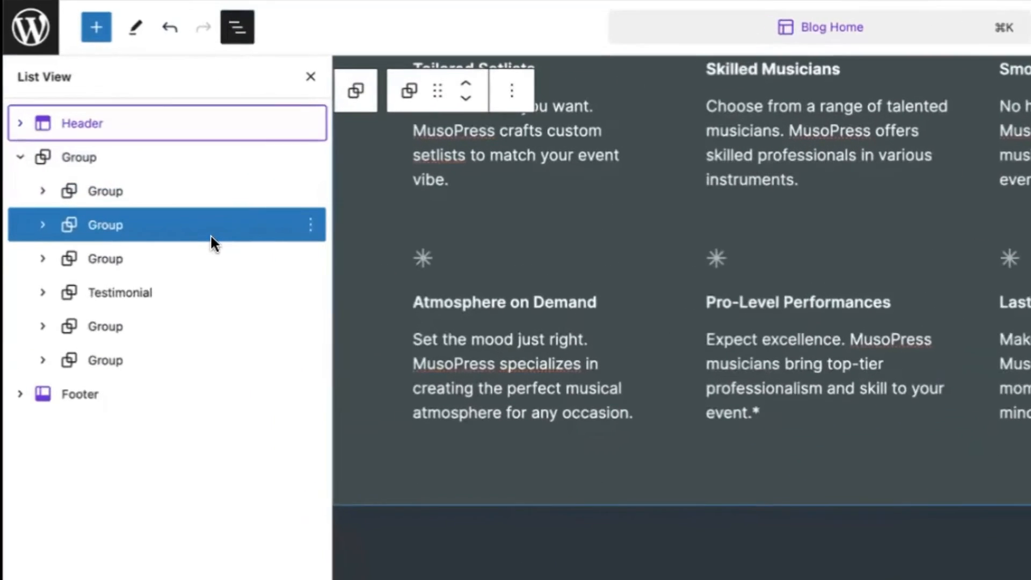
pyautogui.scroll(5, 661, 282)
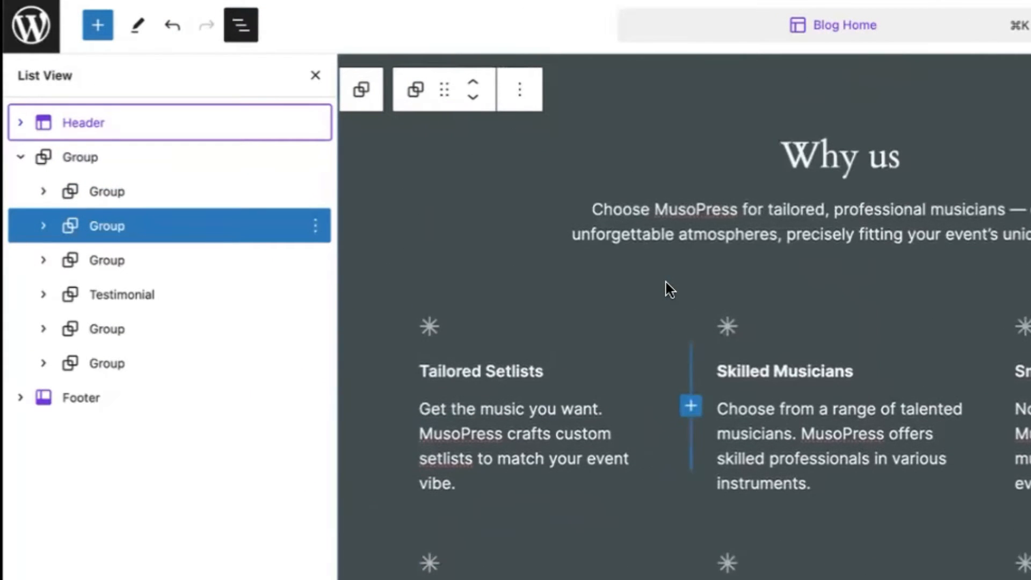
pyautogui.scroll(1, 666, 282)
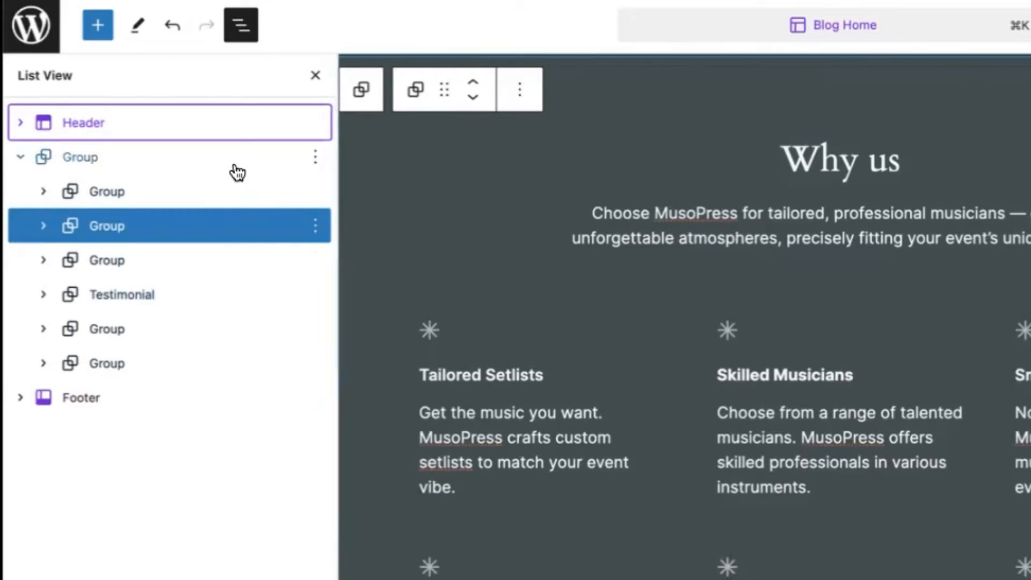
pyautogui.click(317, 228)
pyautogui.click(318, 228)
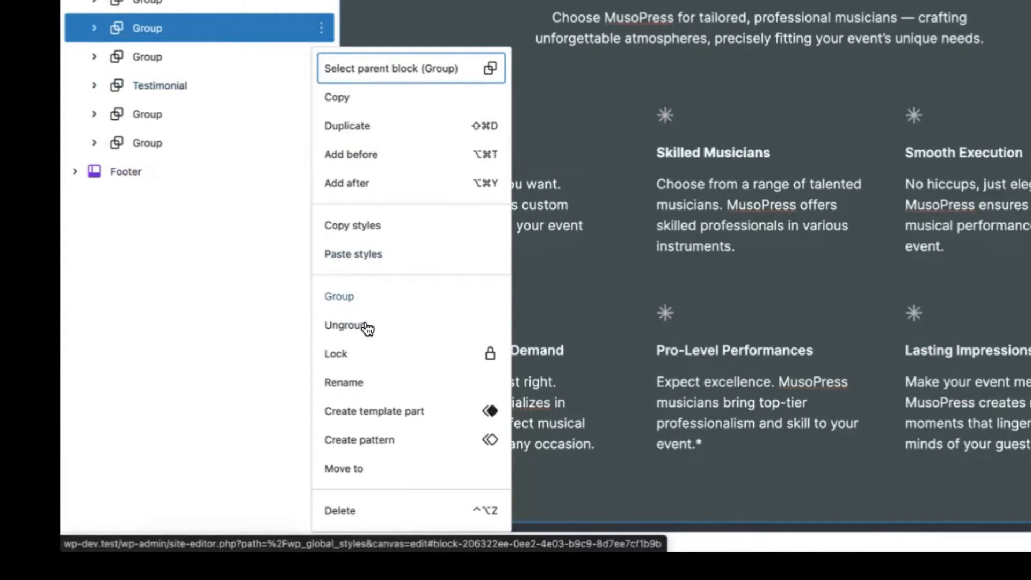
pyautogui.click(371, 383)
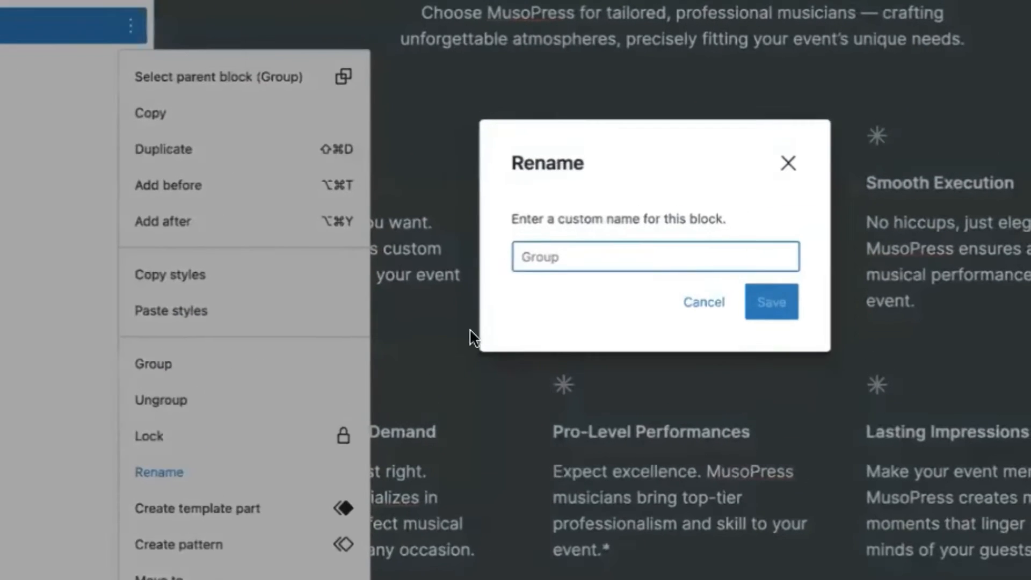
pyautogui.write('Why us')
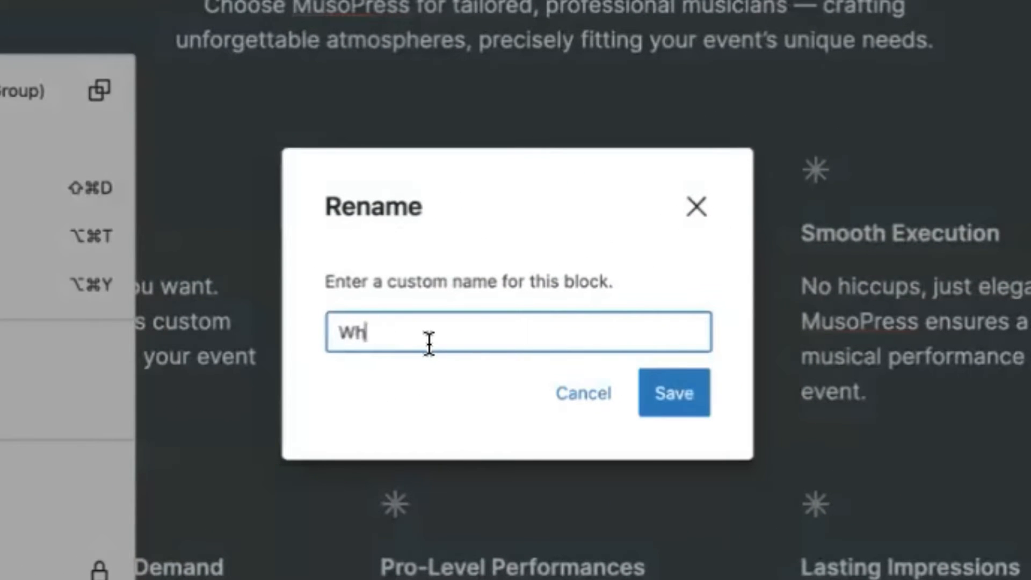
pyautogui.click(670, 389)
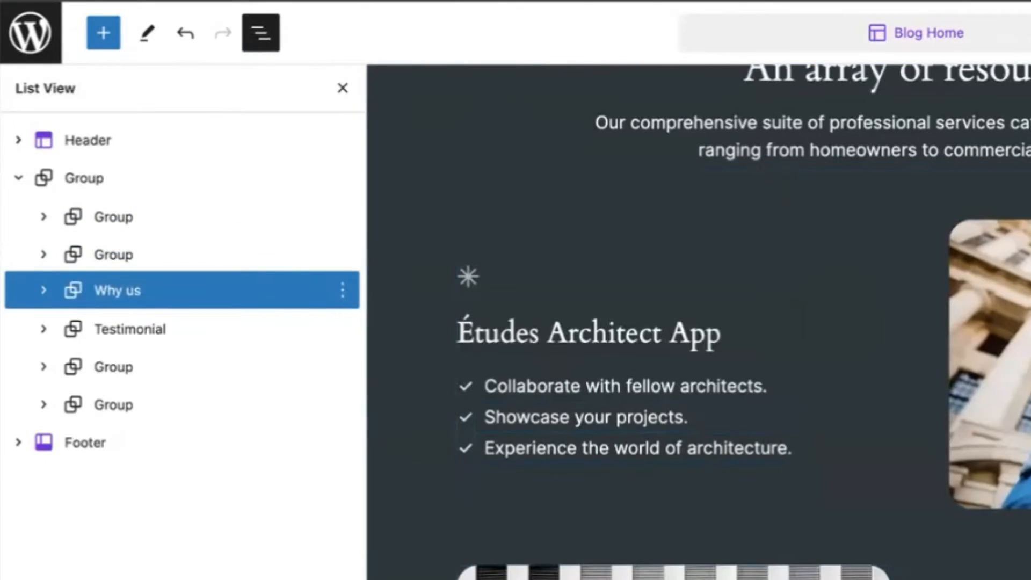
pyautogui.press('alt+shift+super+t')
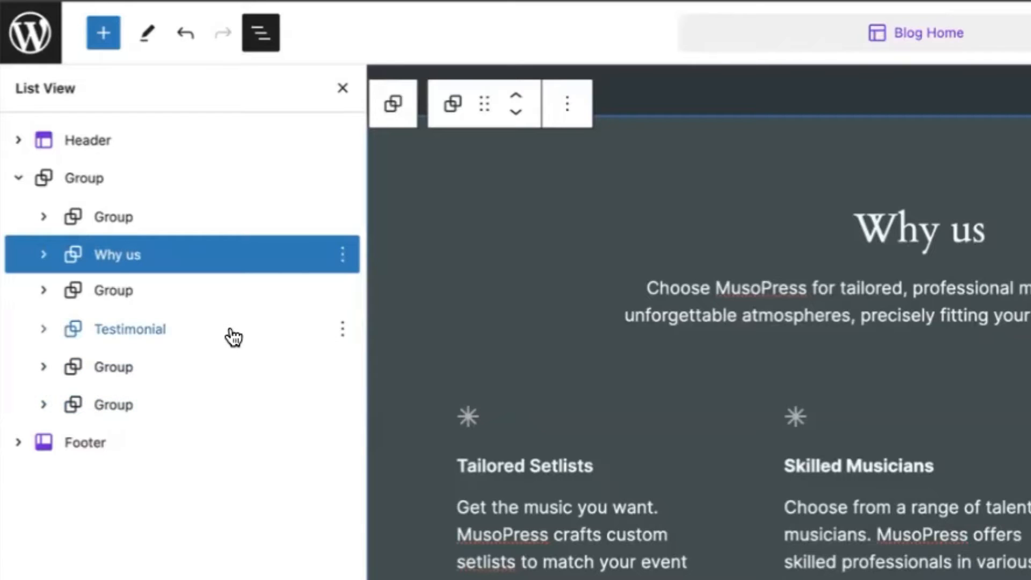
# Step: Rename the group containing the hero text and piano image as "Intro"
pyautogui.scroll(10, 959, 447)
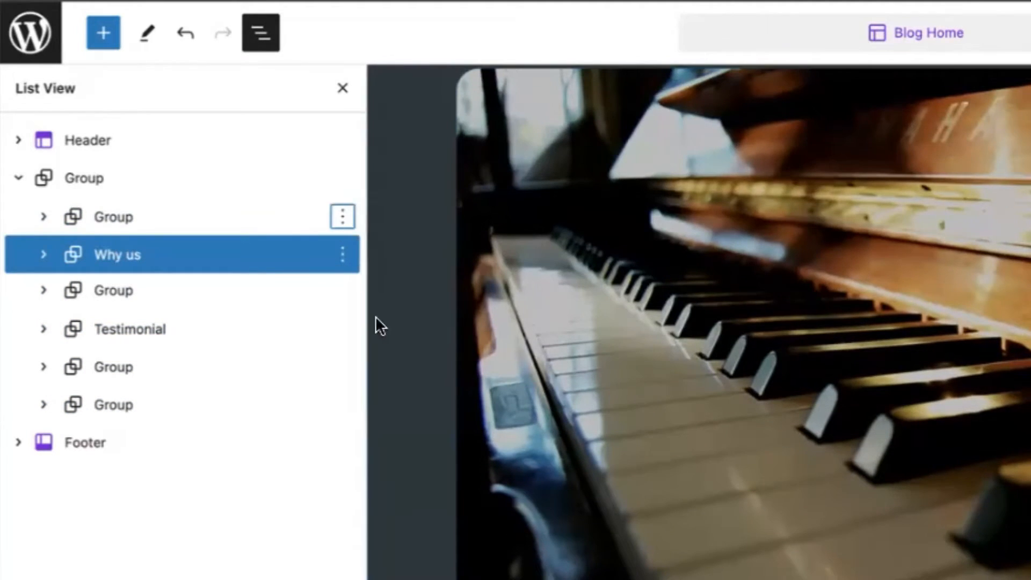
pyautogui.click(343, 218)
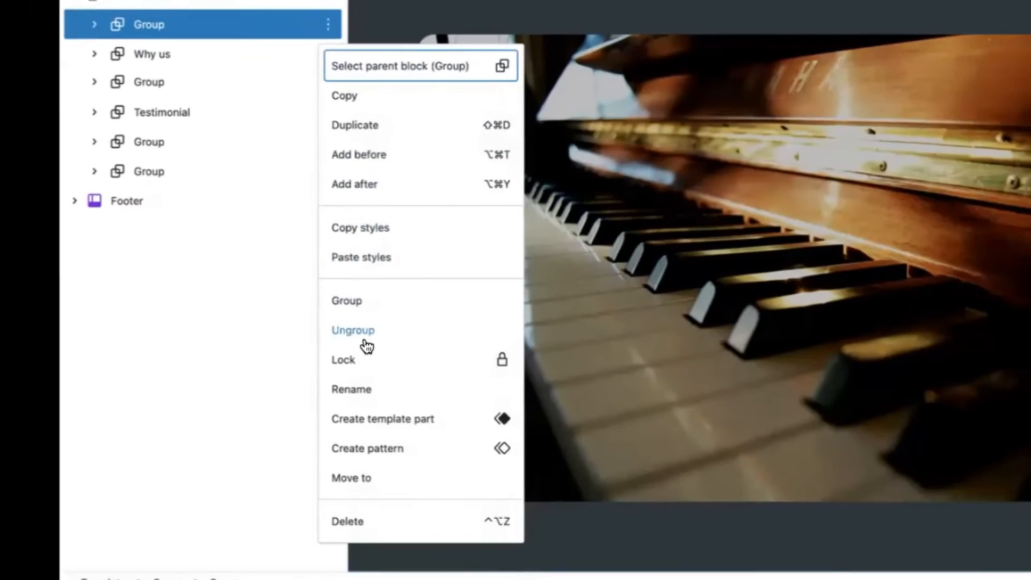
pyautogui.click(361, 396)
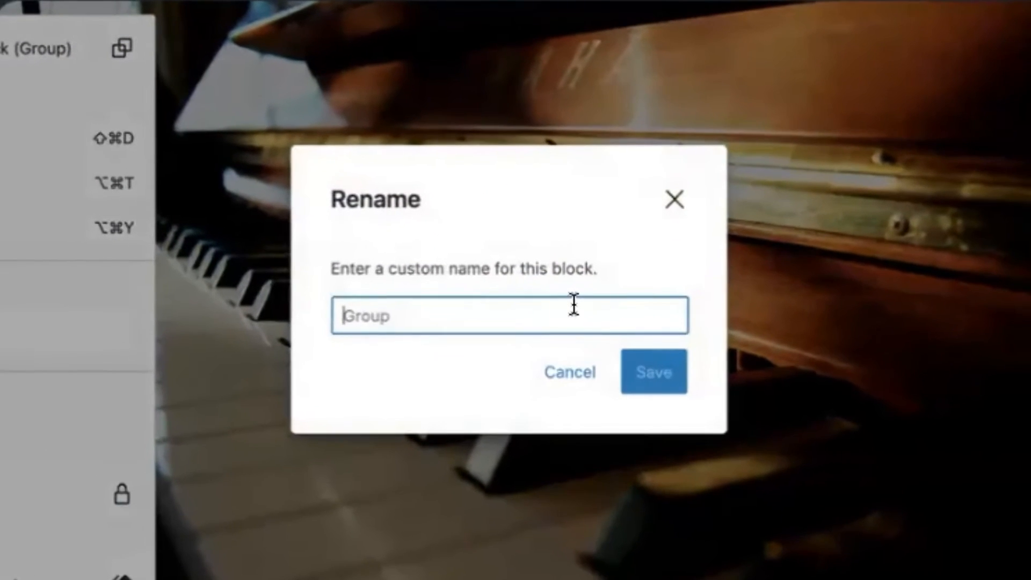
pyautogui.write('Intro')
pyautogui.click(667, 371)
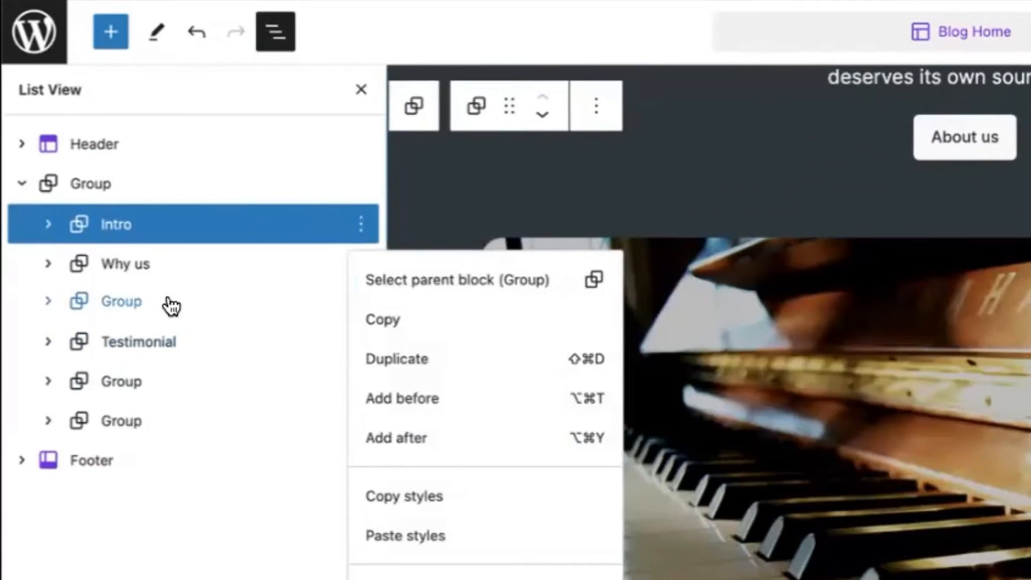
# Step: Delete the whole "An array of resources" group from the template
pyautogui.click(114, 278)
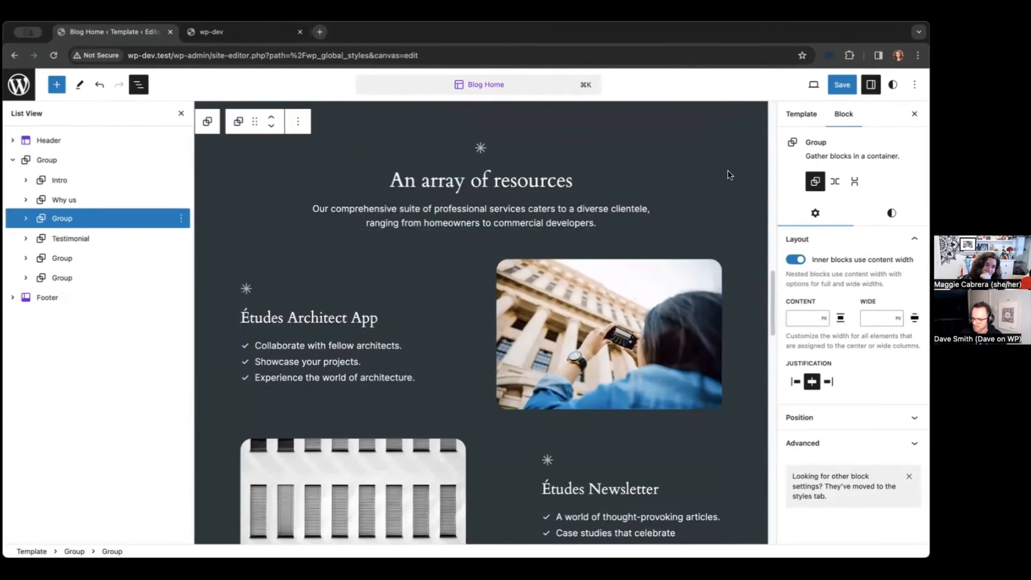
pyautogui.click(322, 362)
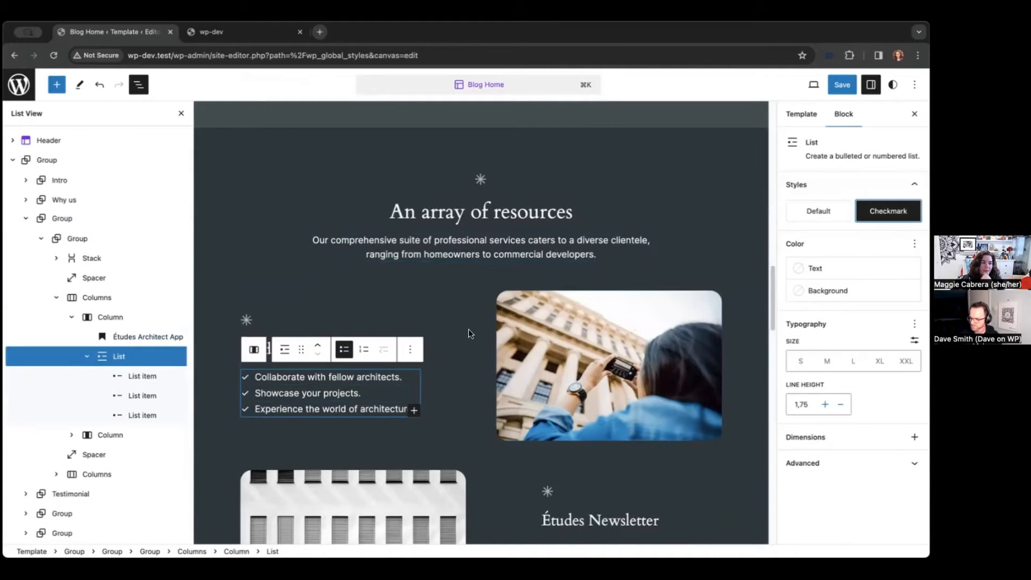
pyautogui.click(59, 218)
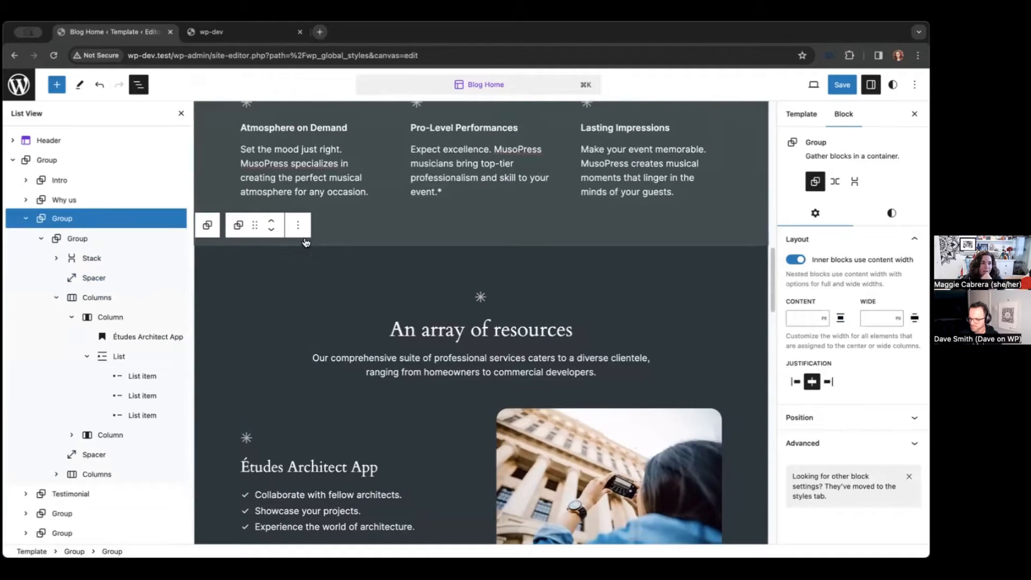
pyautogui.click(296, 225)
pyautogui.click(345, 544)
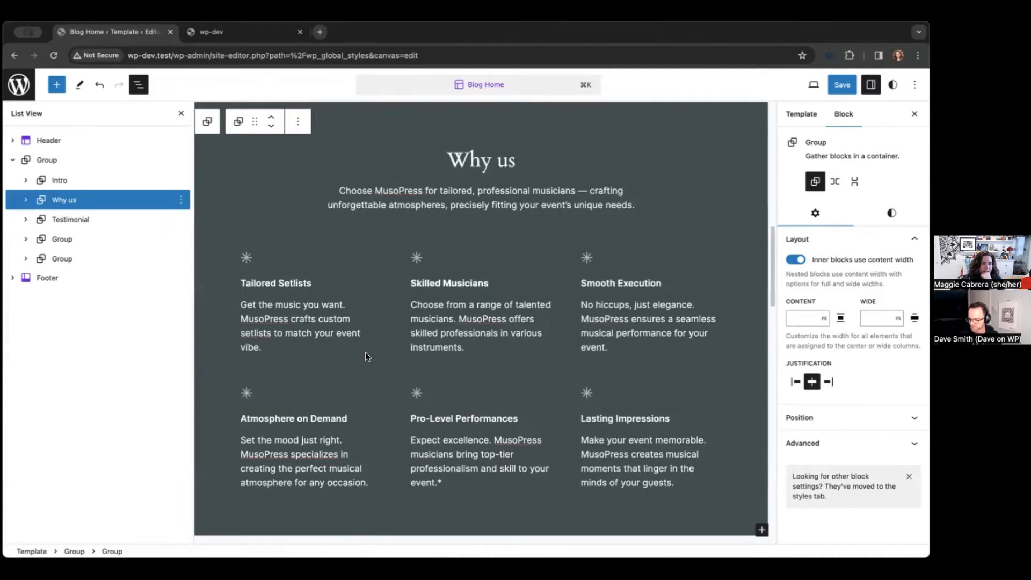
# Step: Replace the testimonial quote with the italic "MusoPress made our big day even more special!" wedding review
pyautogui.scroll(-5, 469, 234)
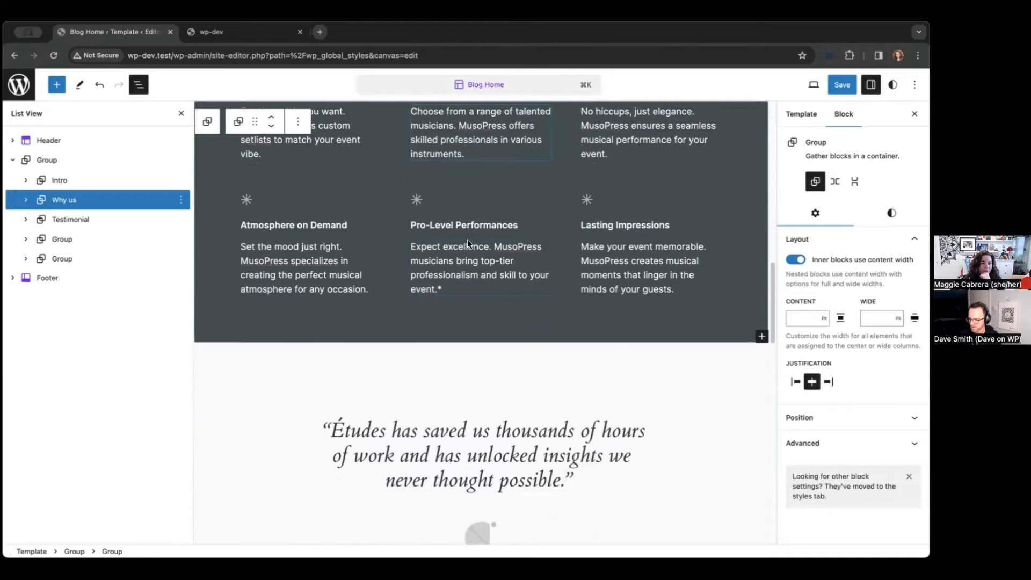
pyautogui.scroll(-1, 467, 248)
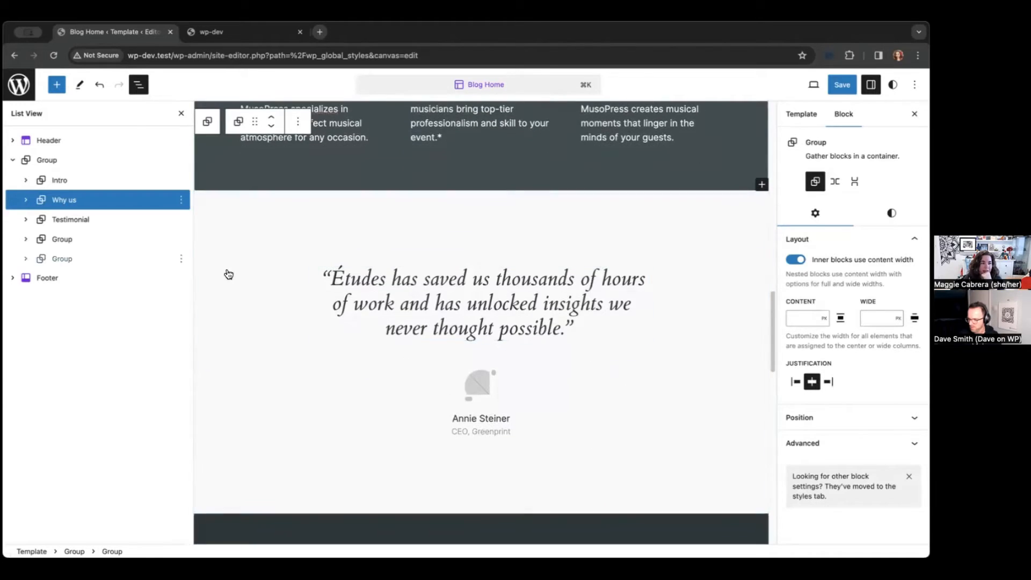
pyautogui.click(406, 277)
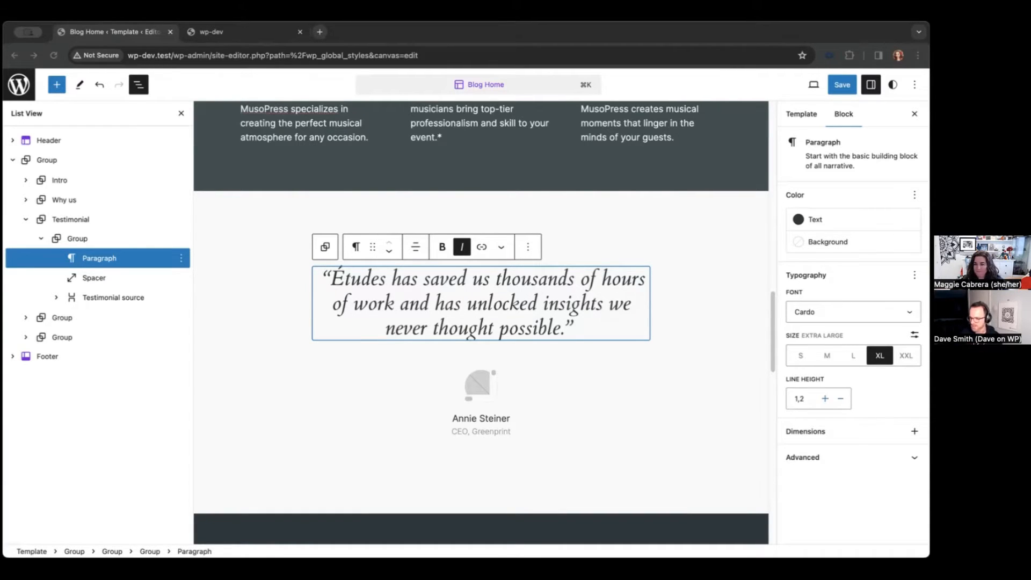
pyautogui.click(593, 326)
pyautogui.moveTo(580, 326); pyautogui.dragTo(318, 278)
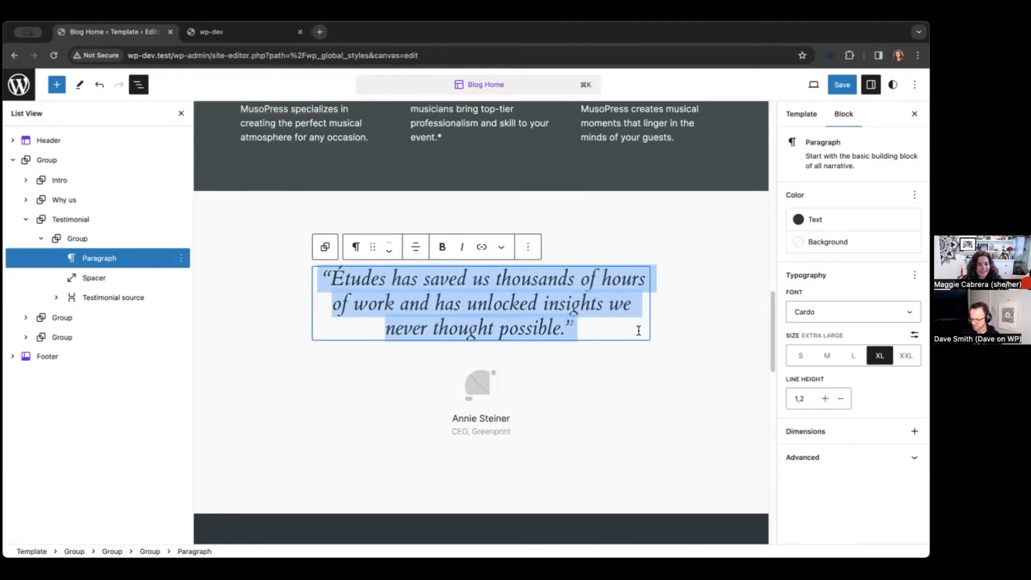
pyautogui.write('"MusoPress made our big day even more special! The pianist they matched us with was pure magic. Our guests couldn\'t stop raving about the enchanting atmosphere. Thank you for making our wedding soundtrack unforgettable!"')
pyautogui.moveTo(567, 423); pyautogui.dragTo(316, 277)
pyautogui.click(462, 247)
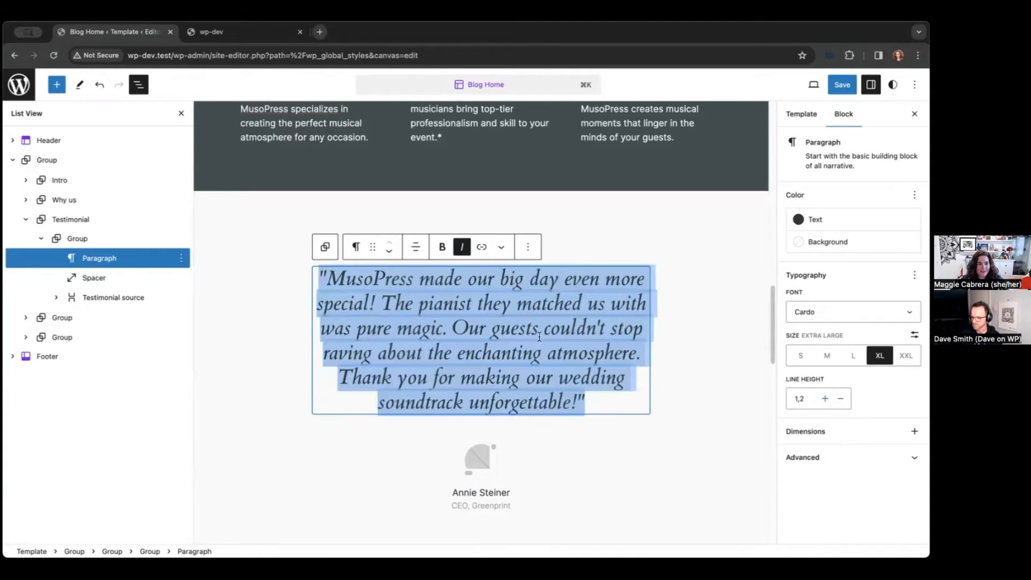
pyautogui.click(439, 394)
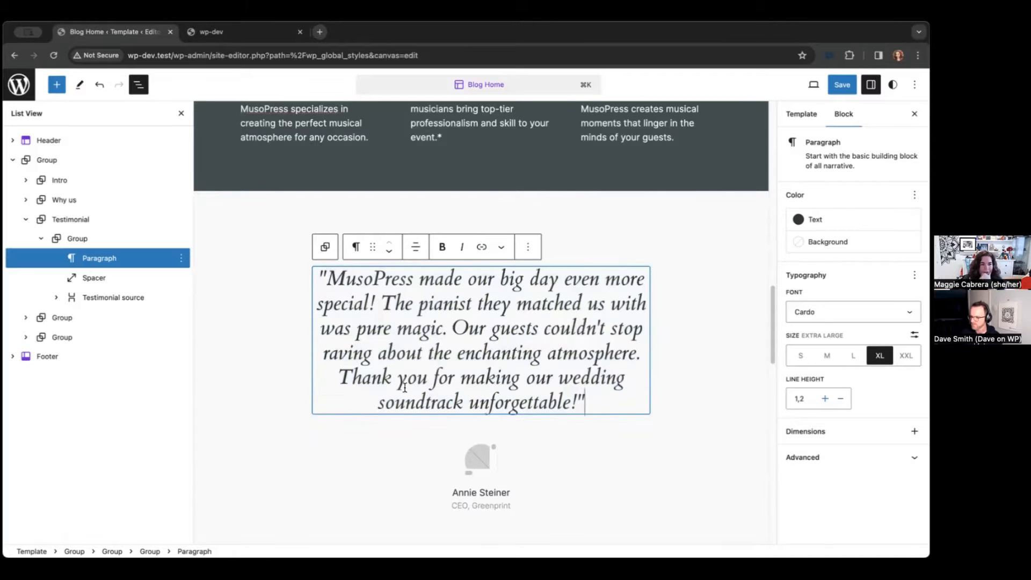
# Step: Turn off the content-width setting for inner blocks on the group inside the Testimonial section
pyautogui.click(121, 241)
pyautogui.click(99, 258)
pyautogui.click(100, 240)
pyautogui.click(795, 259)
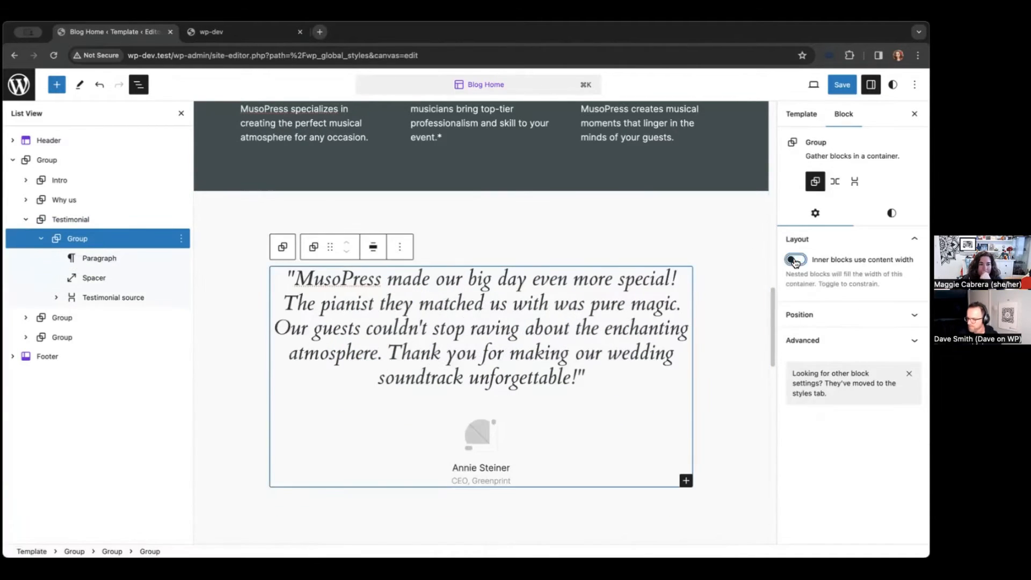
# Step: Close the block list and delete the sentence "Thank you for making our wedding soundtrack unforgettable!" from the testimonial quote
pyautogui.click(138, 86)
pyautogui.scroll(-2, 410, 327)
pyautogui.moveTo(415, 288); pyautogui.dragTo(522, 311)
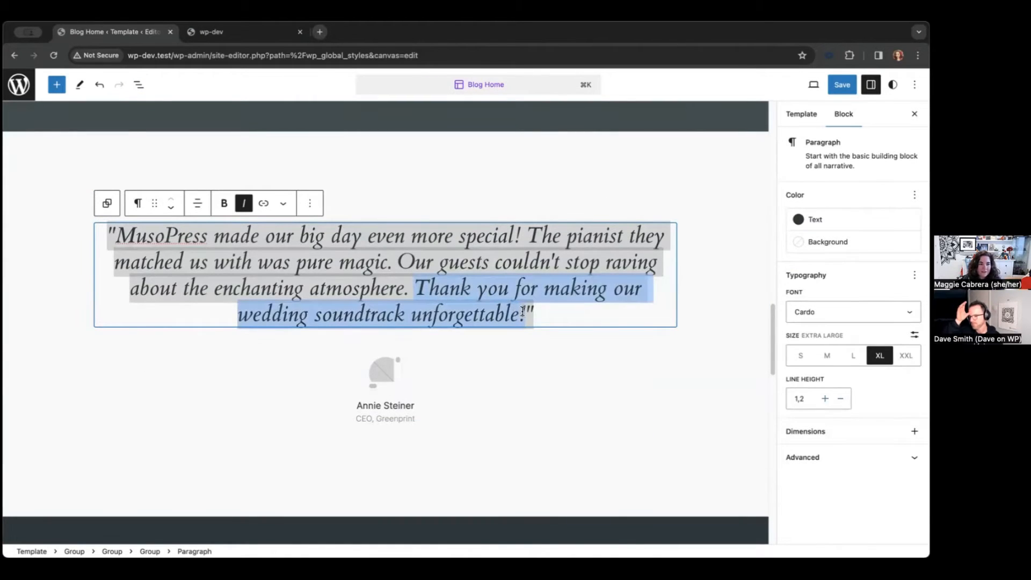
pyautogui.press('BackSpace')
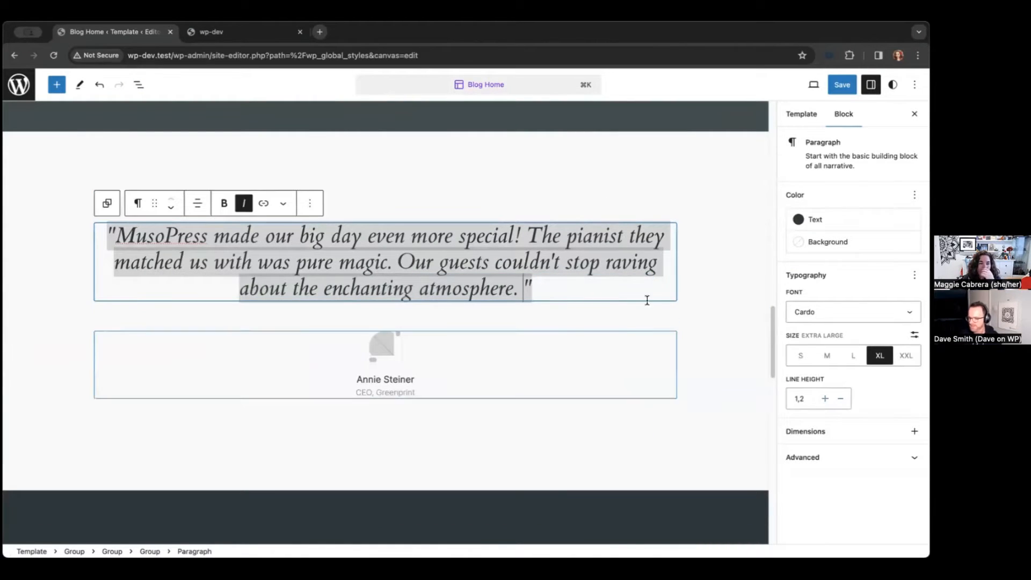
pyautogui.click(630, 336)
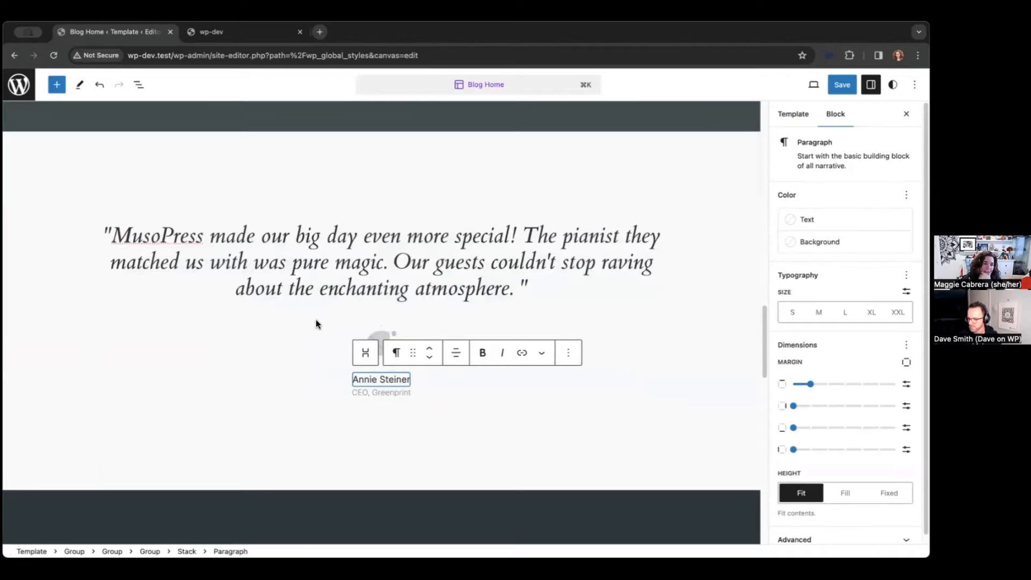
# Step: Set the testimonial's round portrait to the library photo of the dark-haired woman on a teal background
pyautogui.click(330, 321)
pyautogui.click(379, 349)
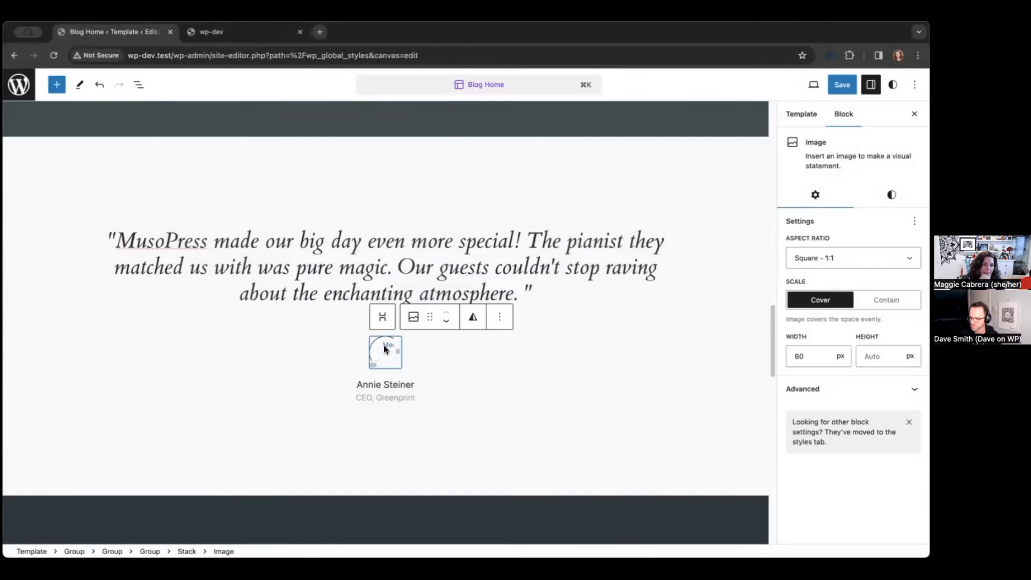
pyautogui.click(384, 349)
pyautogui.click(151, 236)
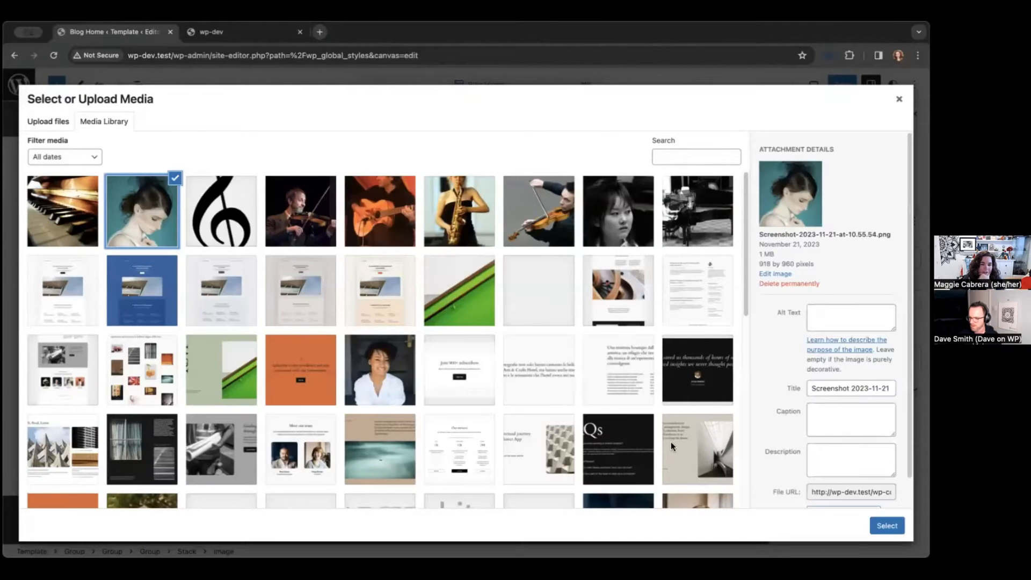
pyautogui.click(887, 525)
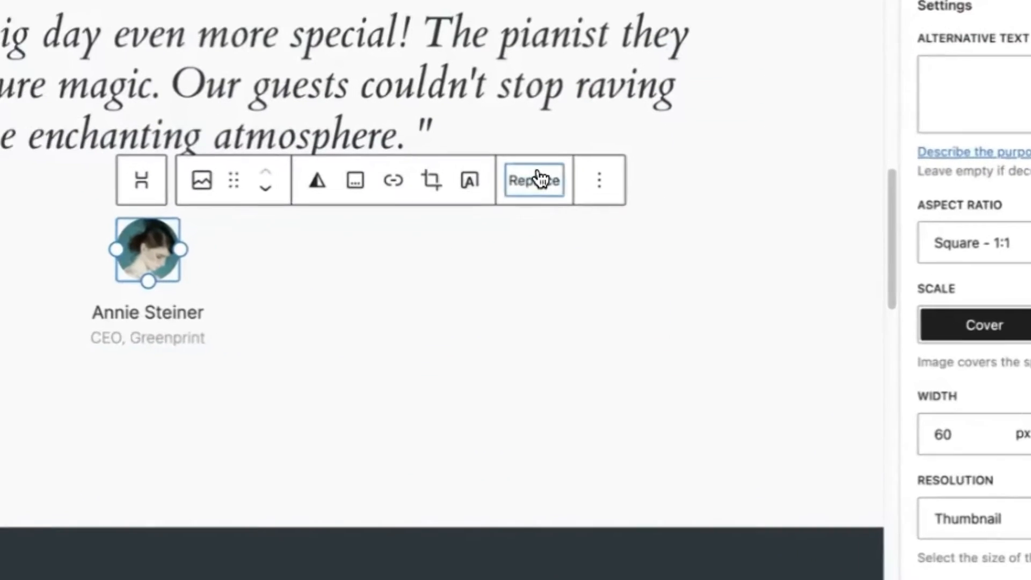
pyautogui.click(579, 310)
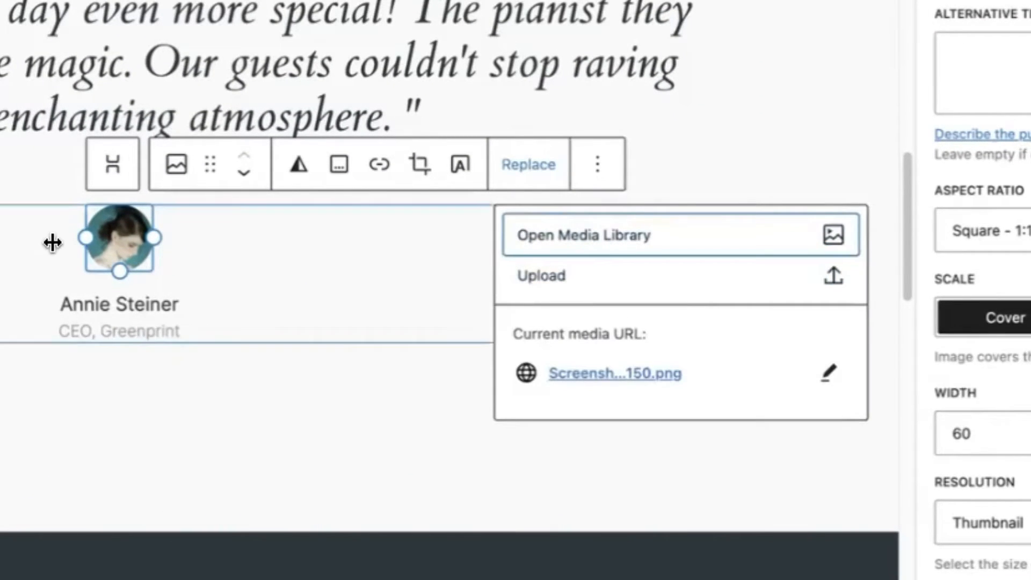
pyautogui.click(73, 247)
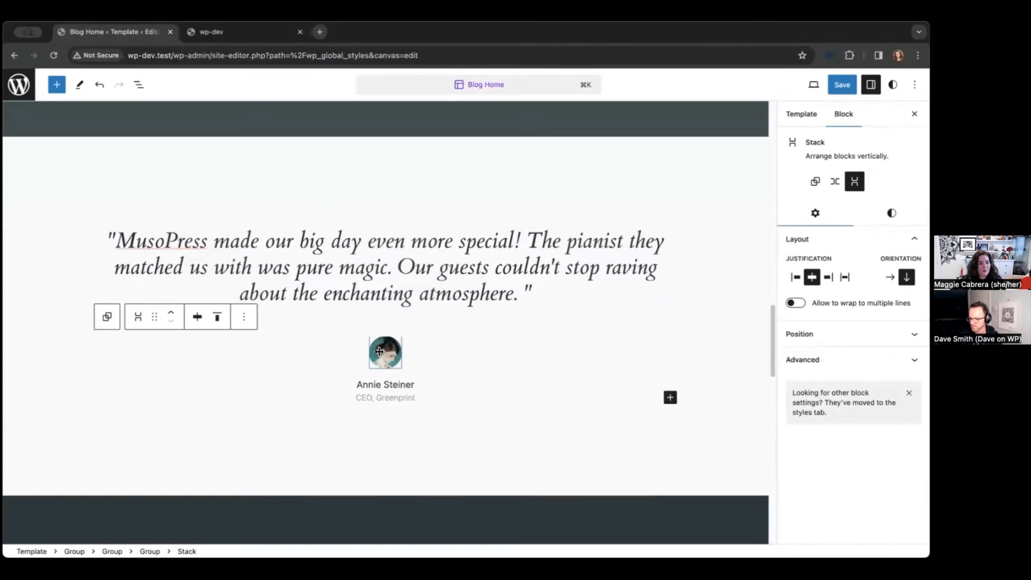
# Step: Replace the testimonial author with the reviewer's first name and initial, and set the role to "Elegant Wedding Host"
pyautogui.click(320, 338)
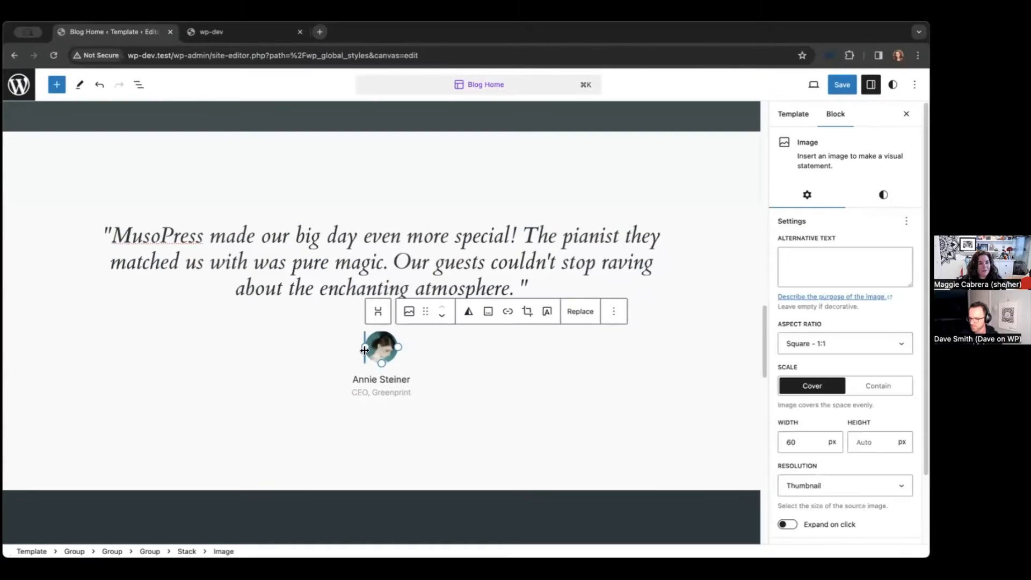
pyautogui.click(420, 351)
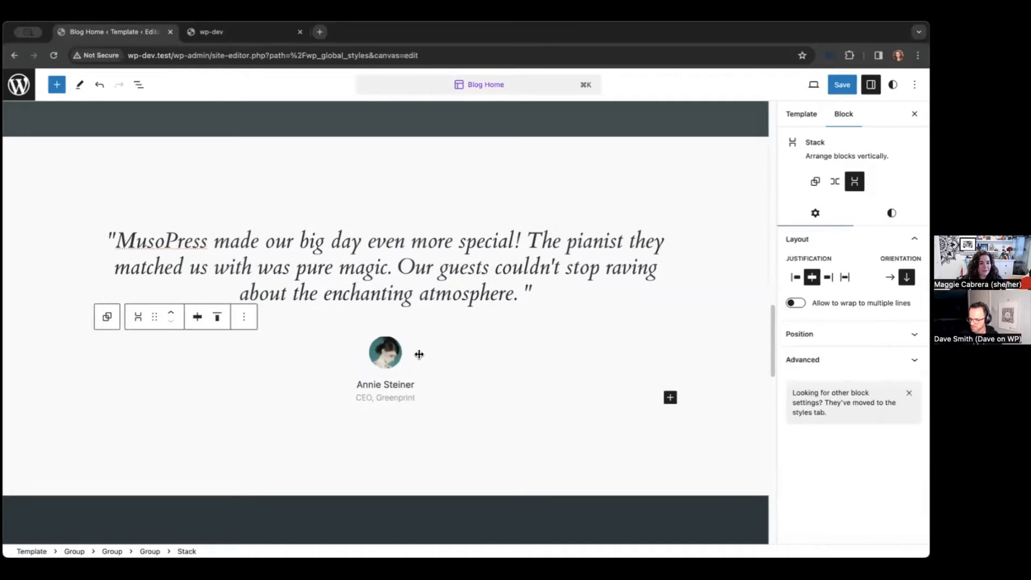
pyautogui.click(392, 385)
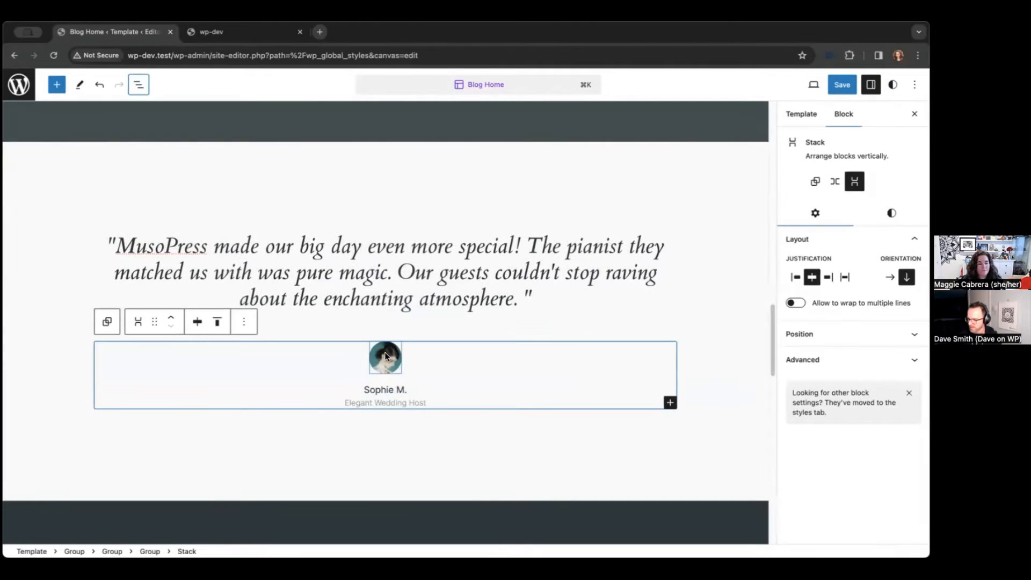
# Step: Change the "Watch, Read, Listen" heading above the post list to "Latest News"
pyautogui.scroll(-2, 529, 293)
pyautogui.scroll(-8, 529, 294)
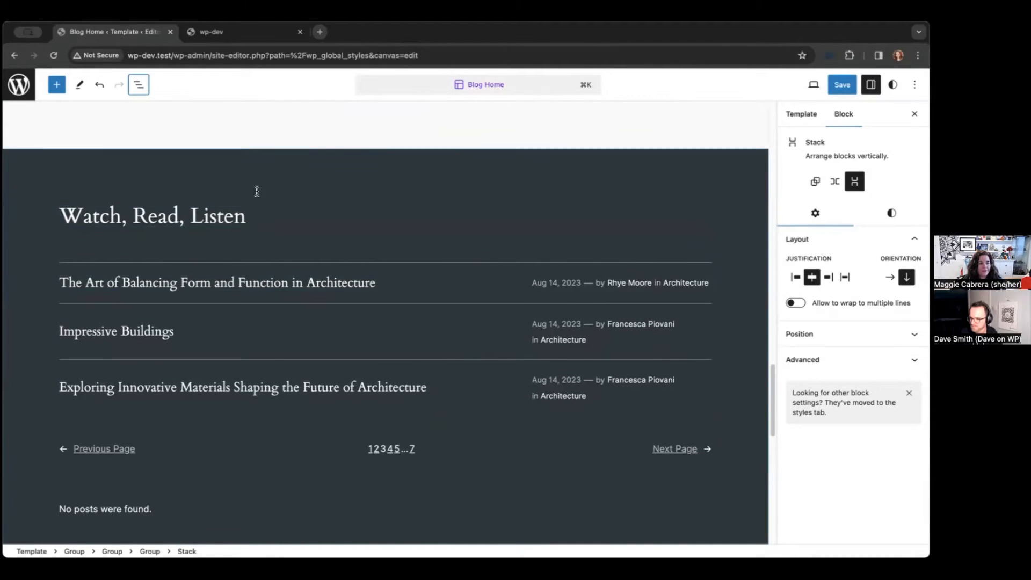
pyautogui.scroll(-1, 215, 202)
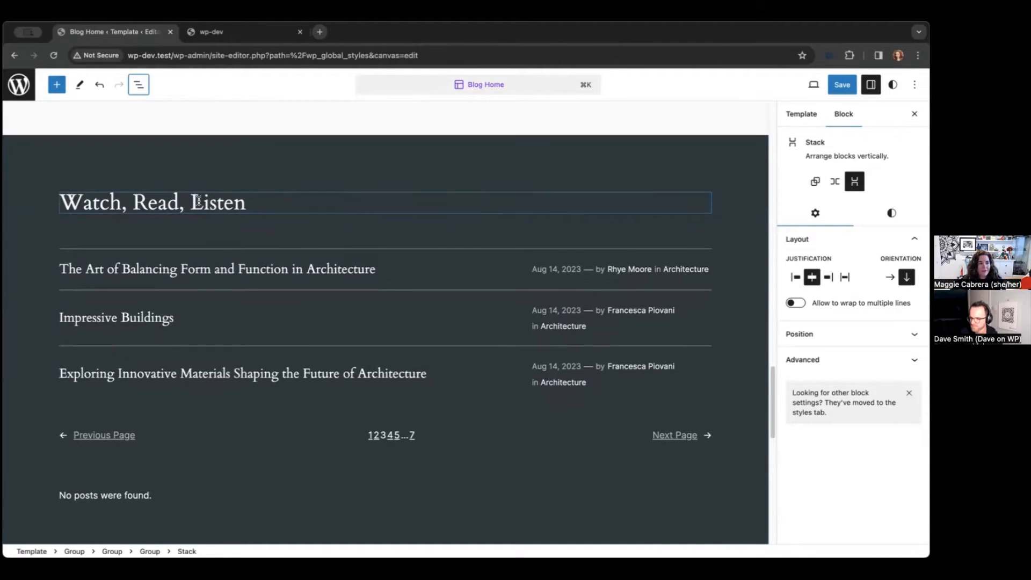
pyautogui.tripleClick(232, 210)
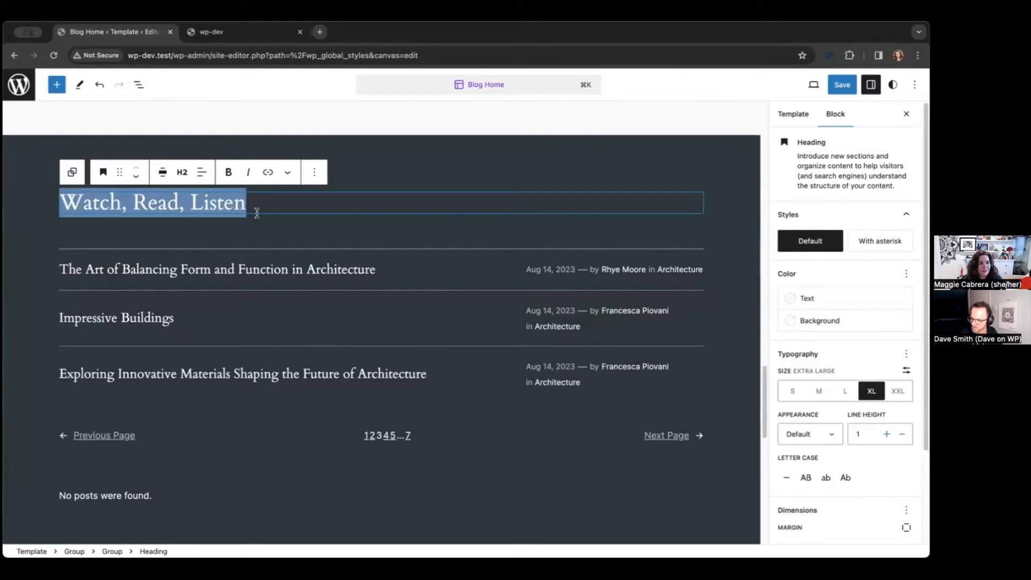
pyautogui.press('super+Tab')
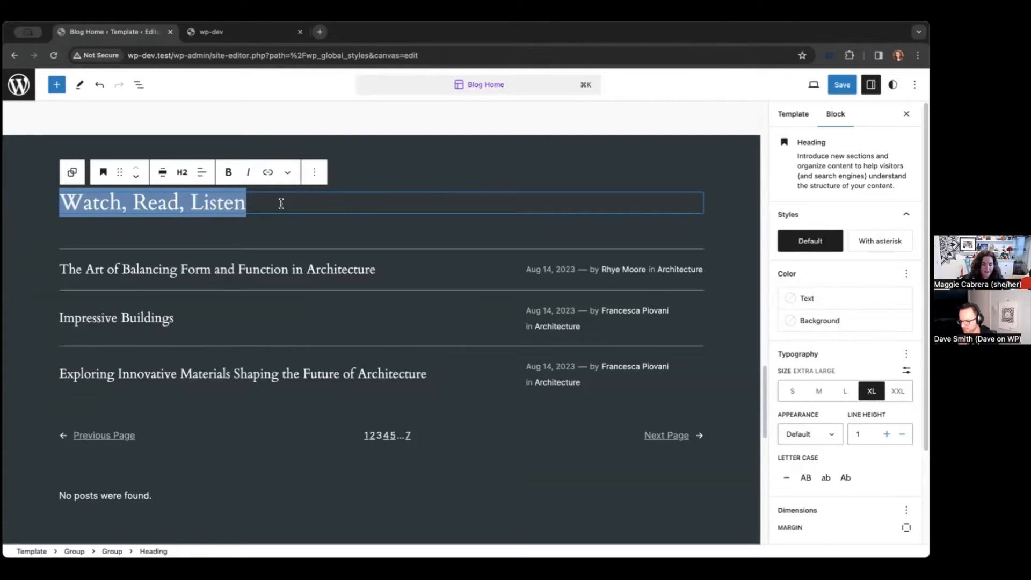
pyautogui.write('Latest')
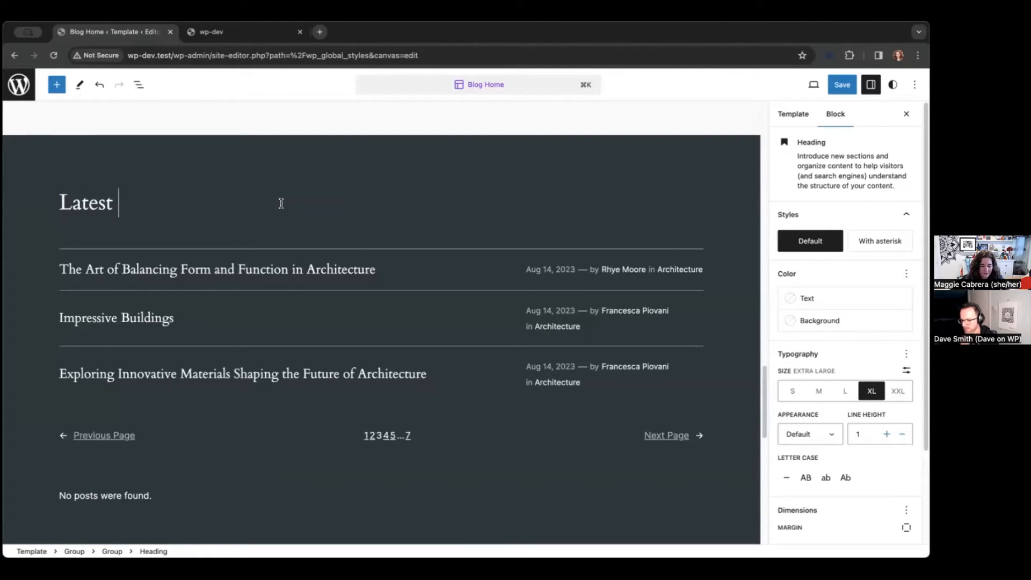
pyautogui.write(' News')
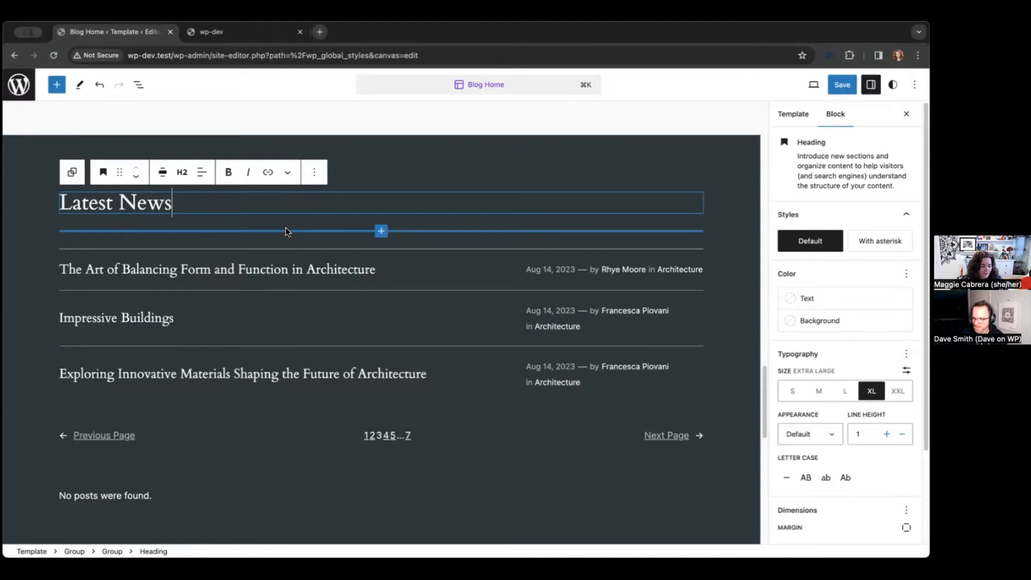
# Step: Examine the Post Template and Query Loop blocks and their settings in the "Latest News" section
pyautogui.click(344, 170)
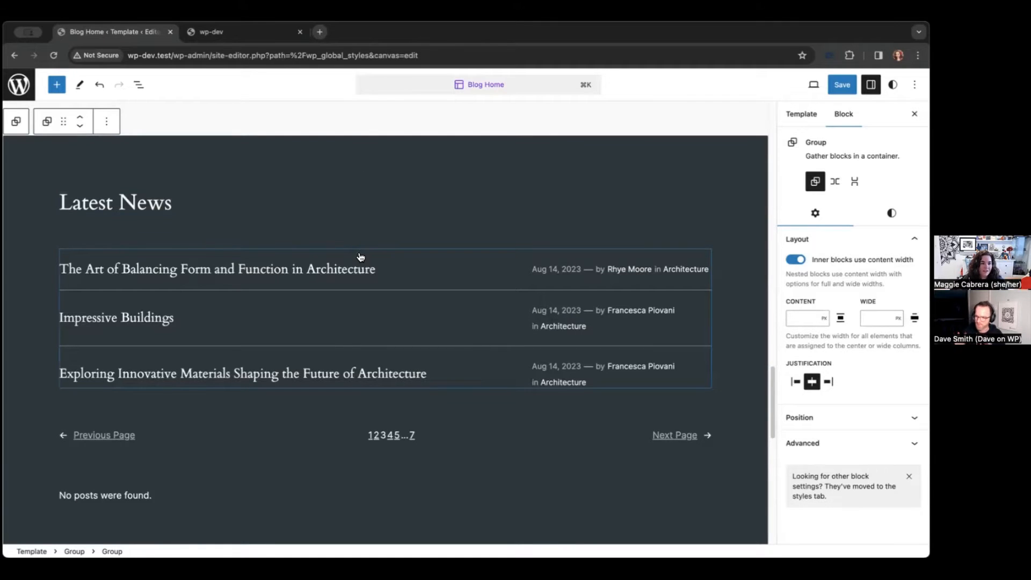
pyautogui.click(359, 292)
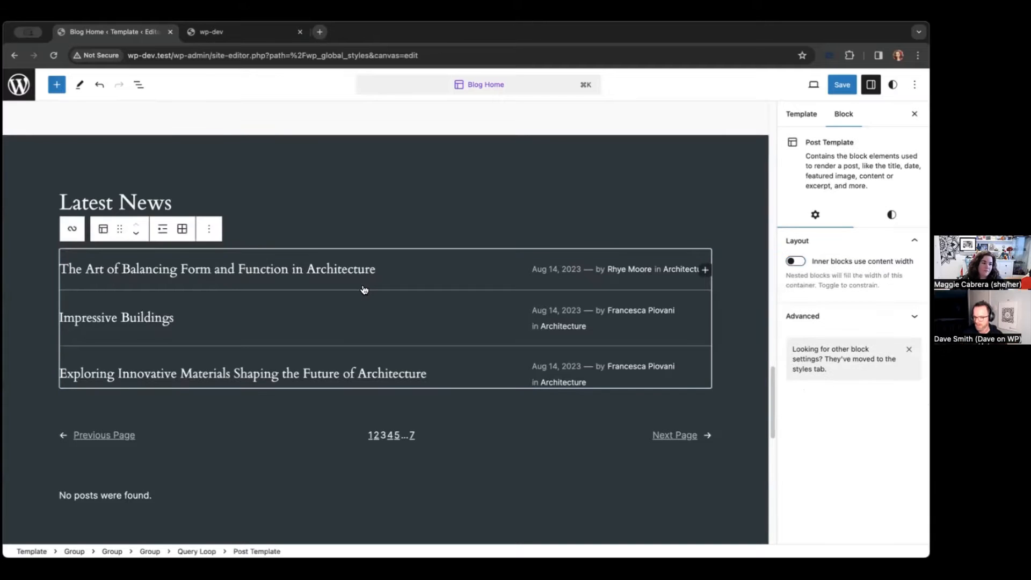
pyautogui.click(73, 230)
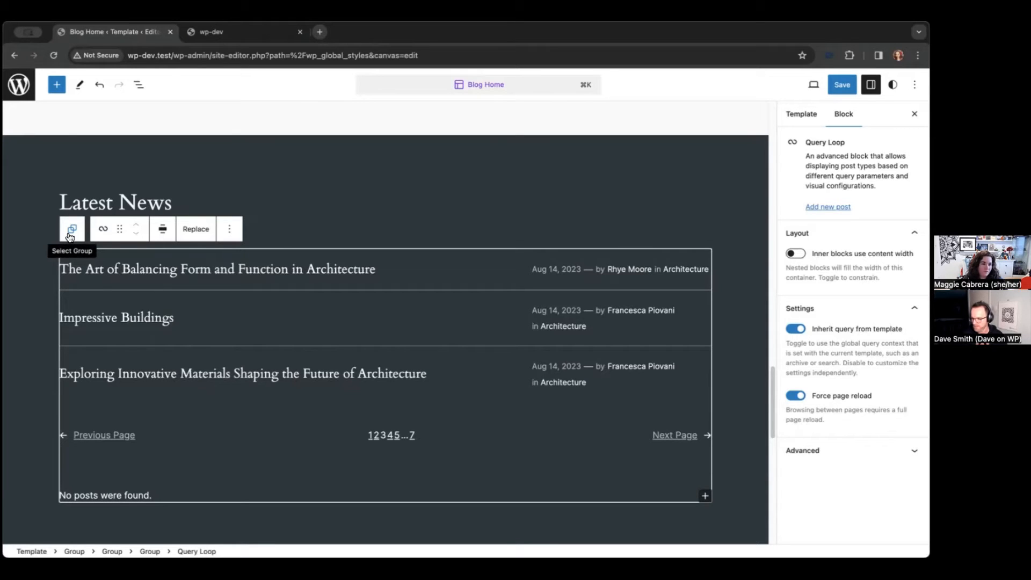
pyautogui.moveTo(131, 397)
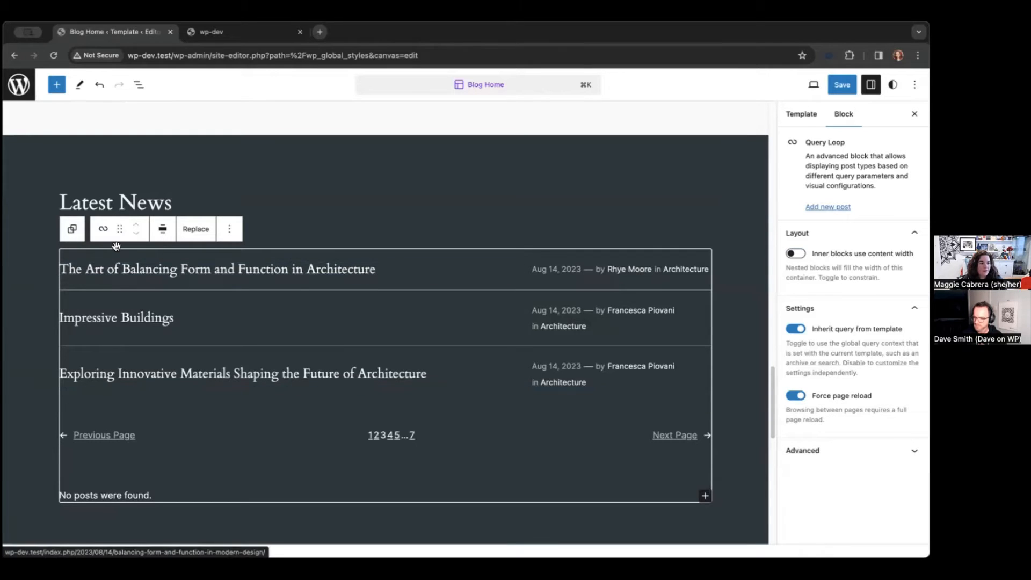
pyautogui.click(734, 234)
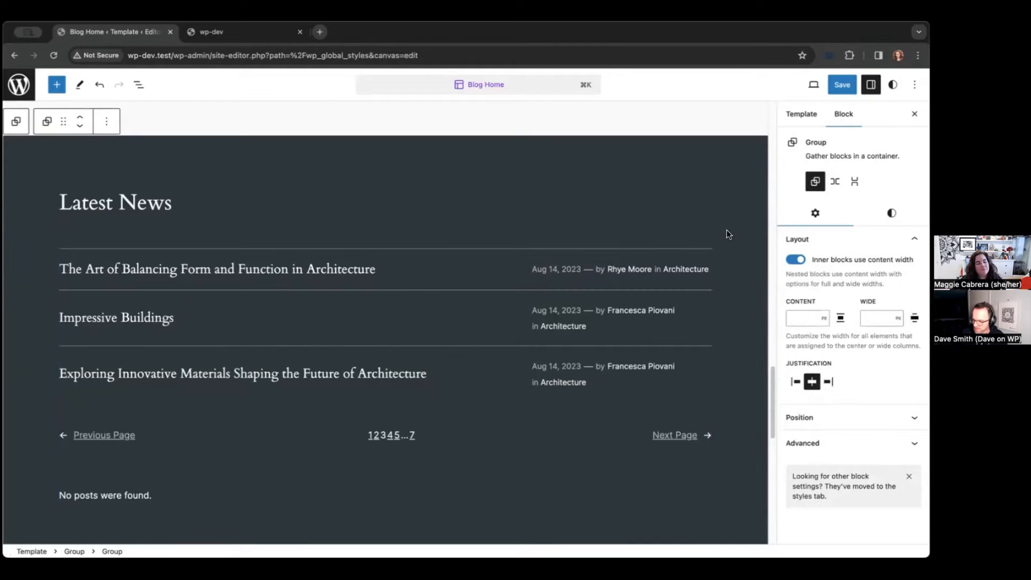
# Step: Try the black-and-white grand piano photo as the background image of the "Join 900+ subscribers" group, then reset it
pyautogui.scroll(-3, 723, 217)
pyautogui.scroll(-5, 724, 218)
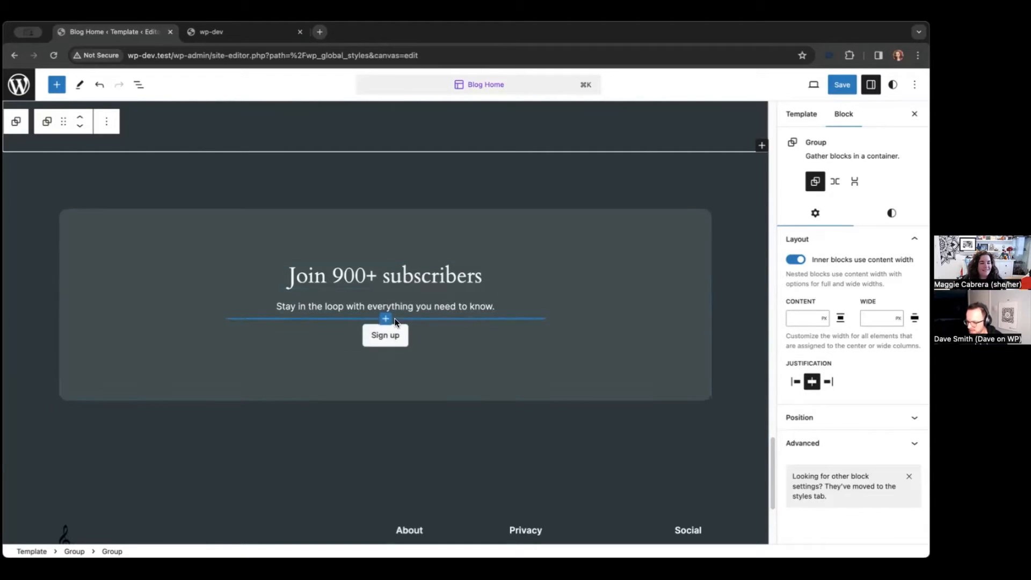
pyautogui.scroll(-1, 505, 371)
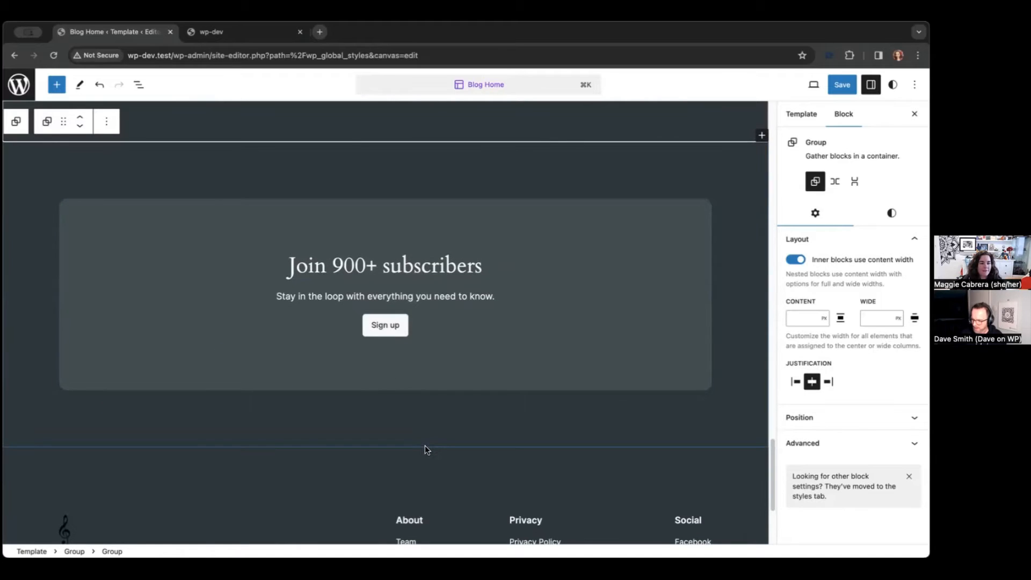
pyautogui.click(622, 314)
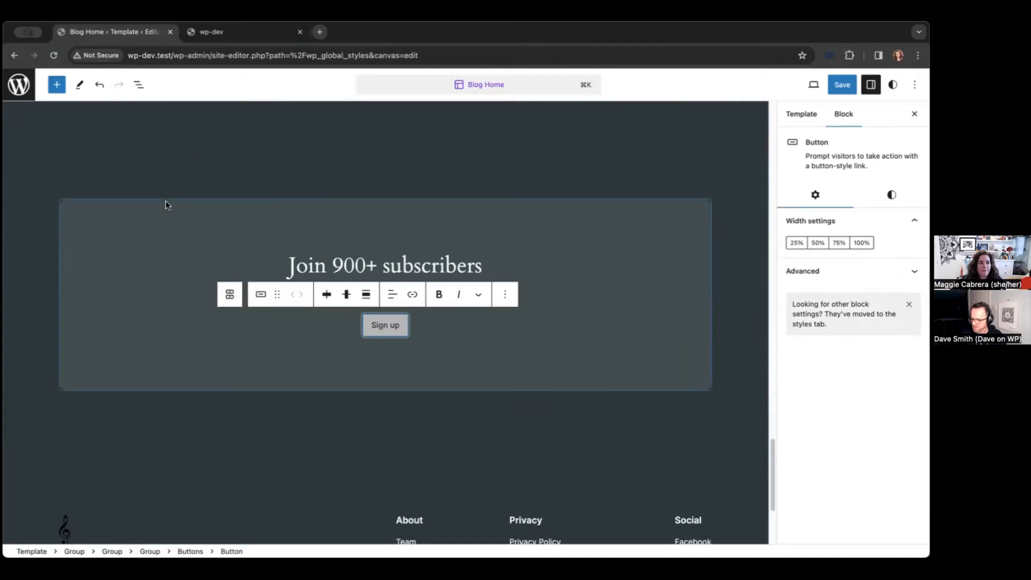
pyautogui.click(158, 216)
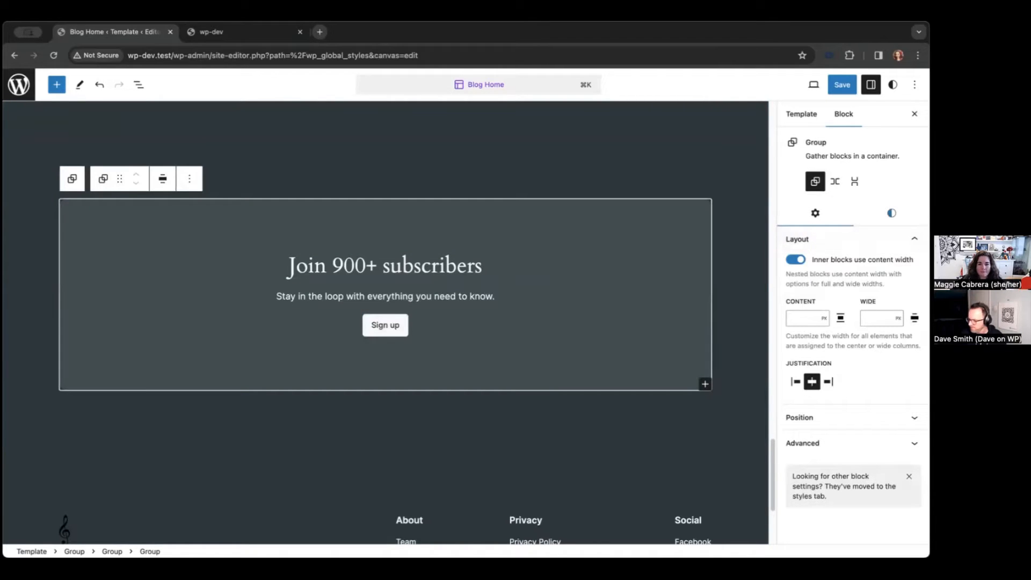
pyautogui.click(891, 212)
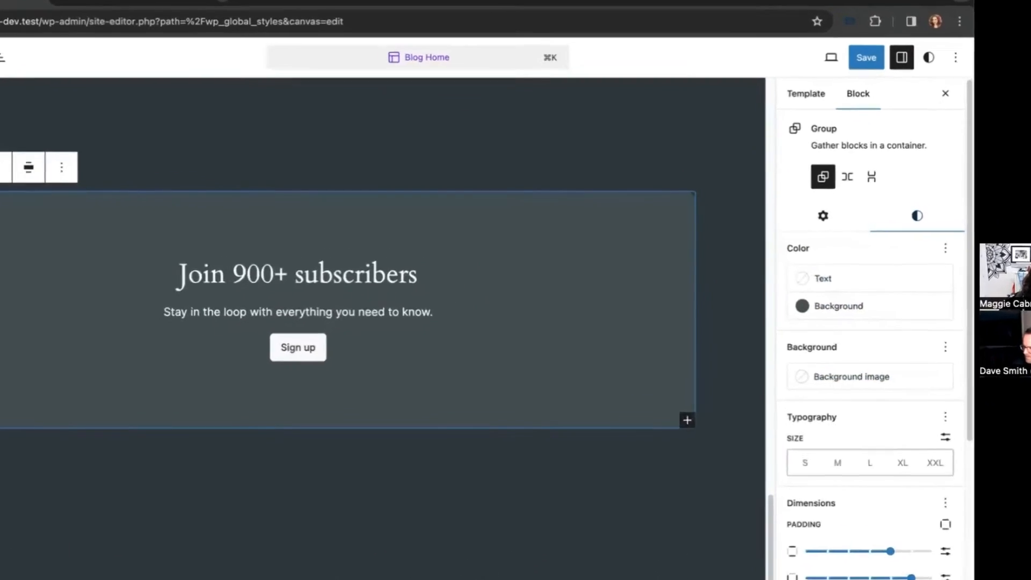
pyautogui.click(835, 344)
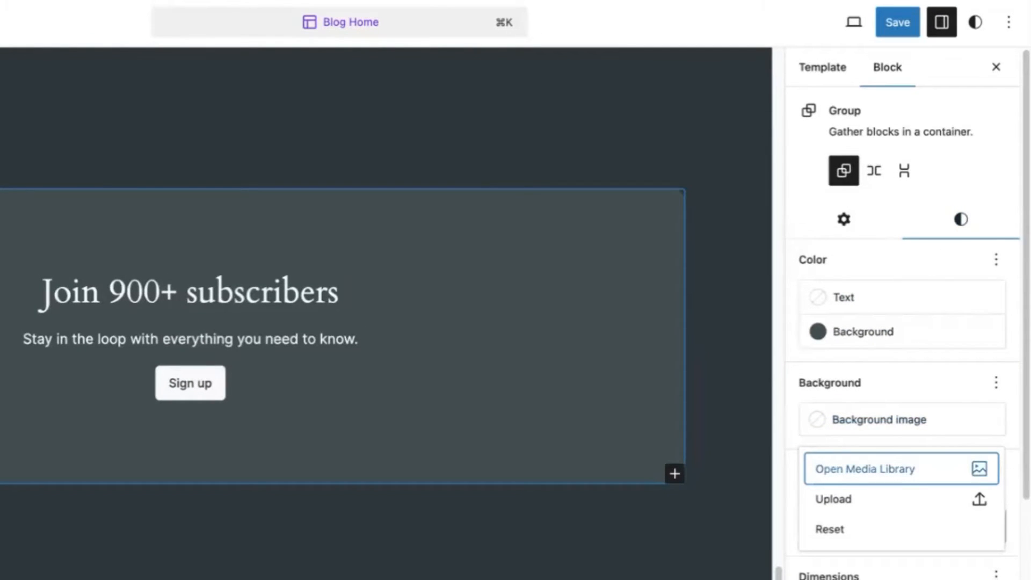
pyautogui.click(880, 469)
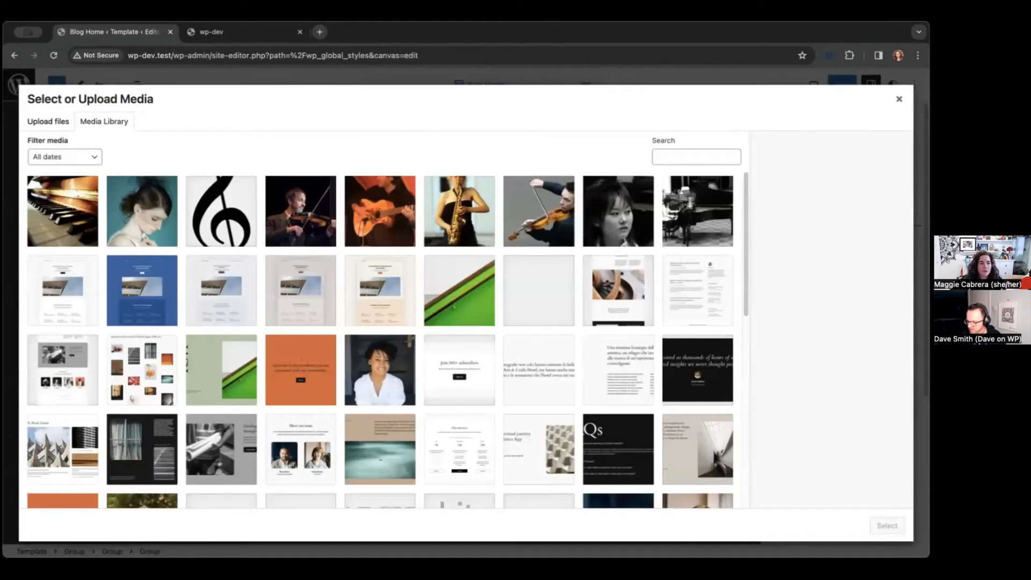
pyautogui.click(459, 290)
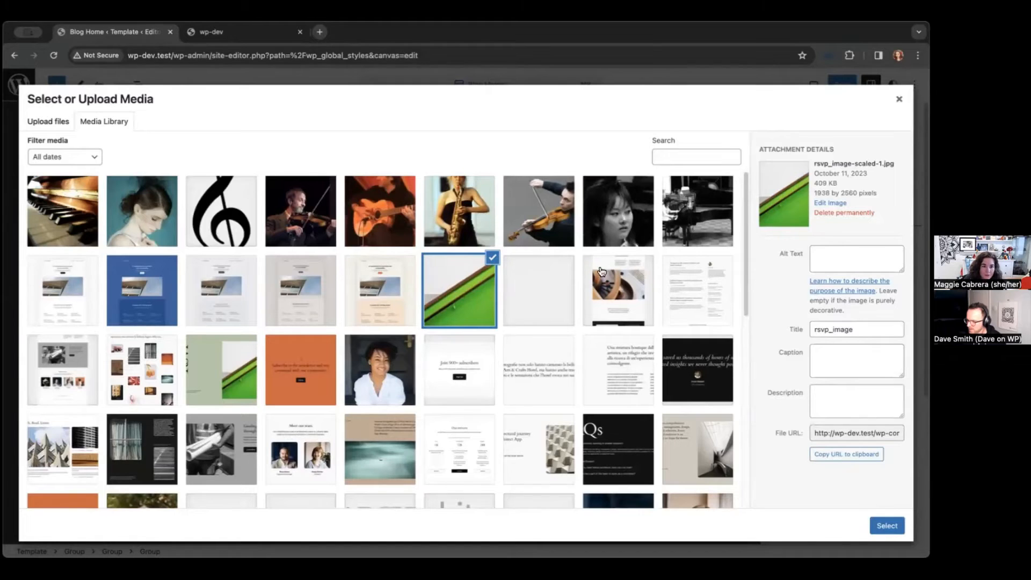
pyautogui.click(700, 223)
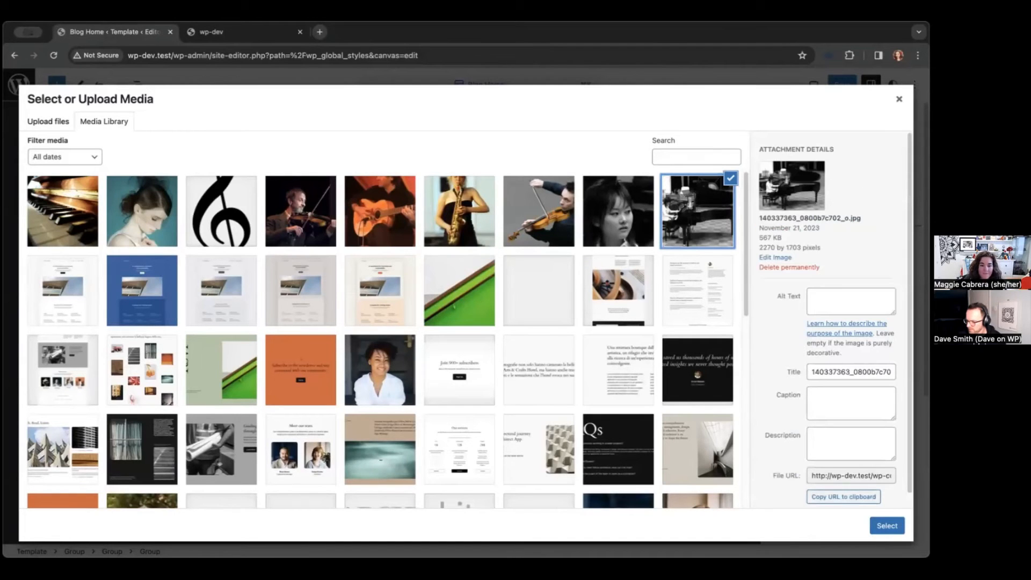
pyautogui.click(886, 526)
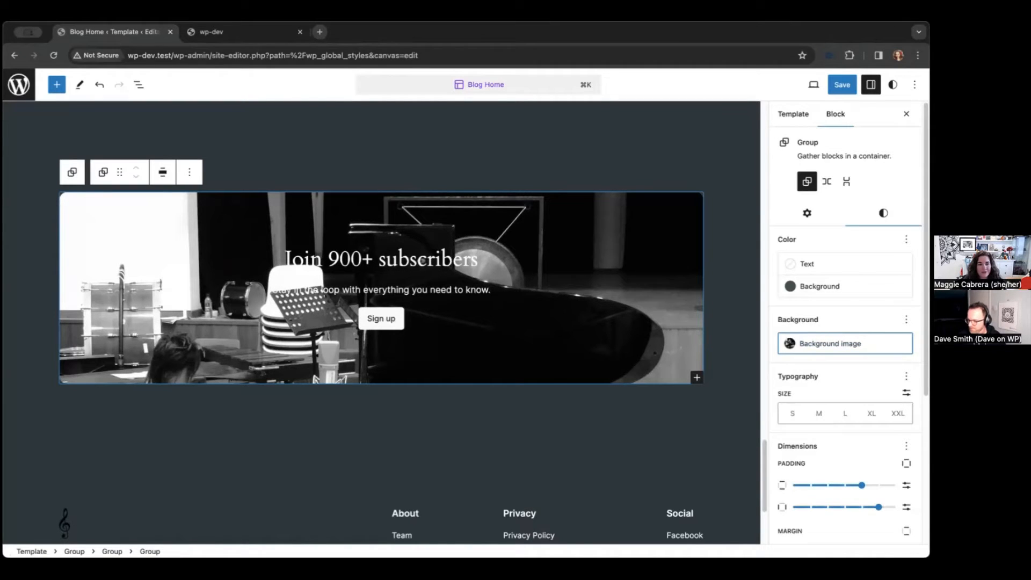
pyautogui.click(906, 320)
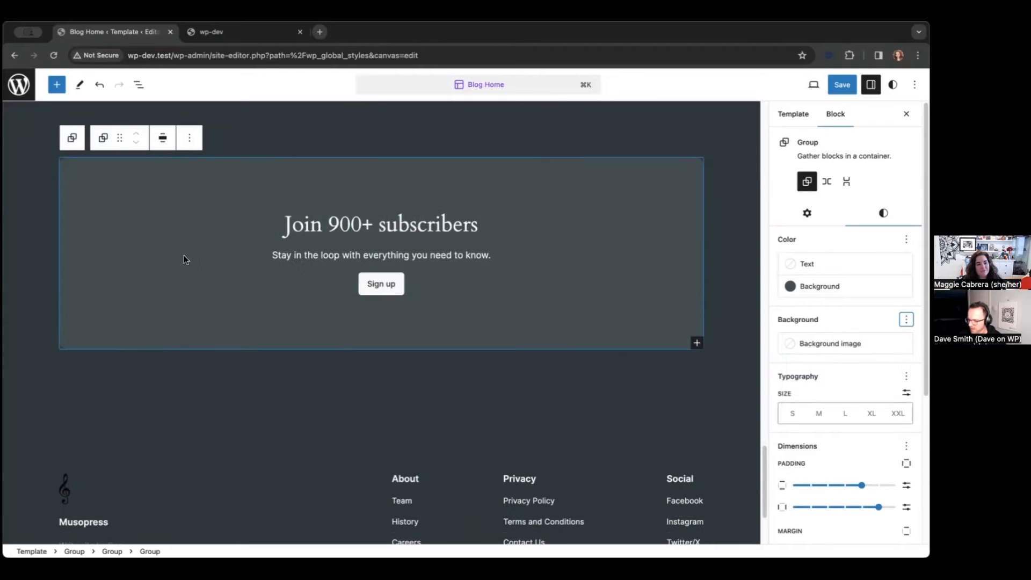
# Step: Check the footer area and save all changes to the Blog Home template and site
pyautogui.scroll(-5, 183, 258)
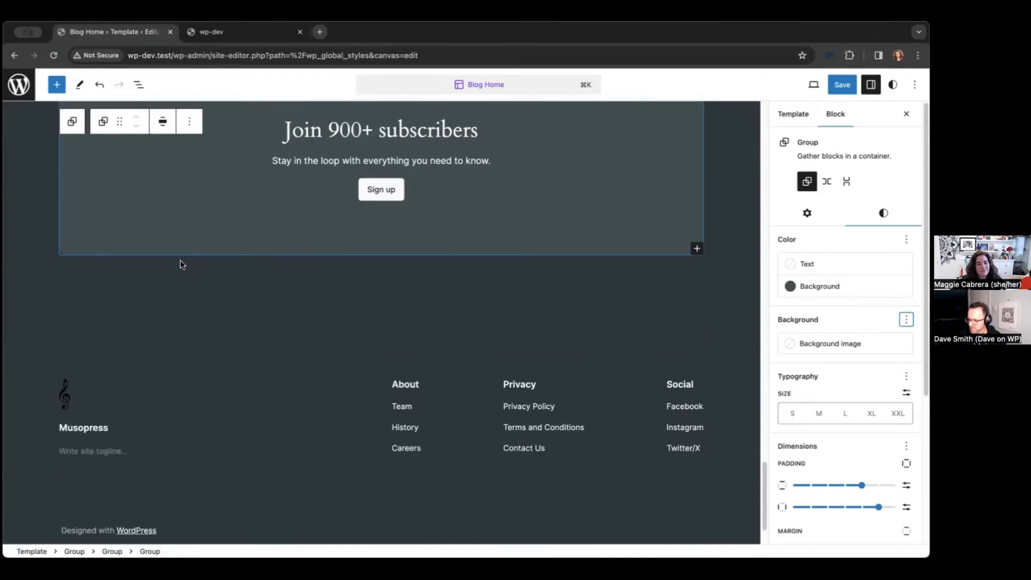
pyautogui.scroll(6, 179, 259)
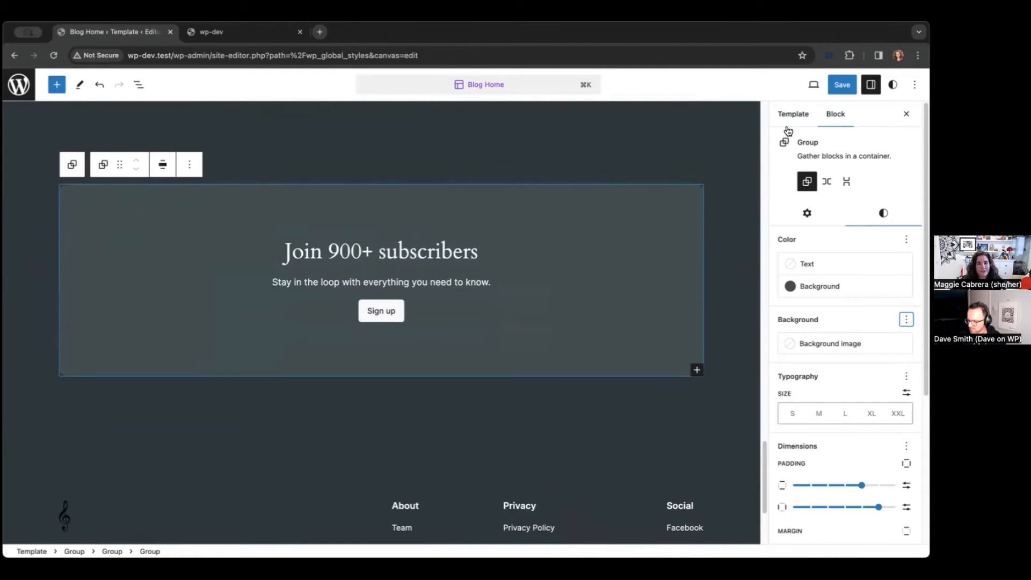
pyautogui.click(839, 84)
pyautogui.click(836, 85)
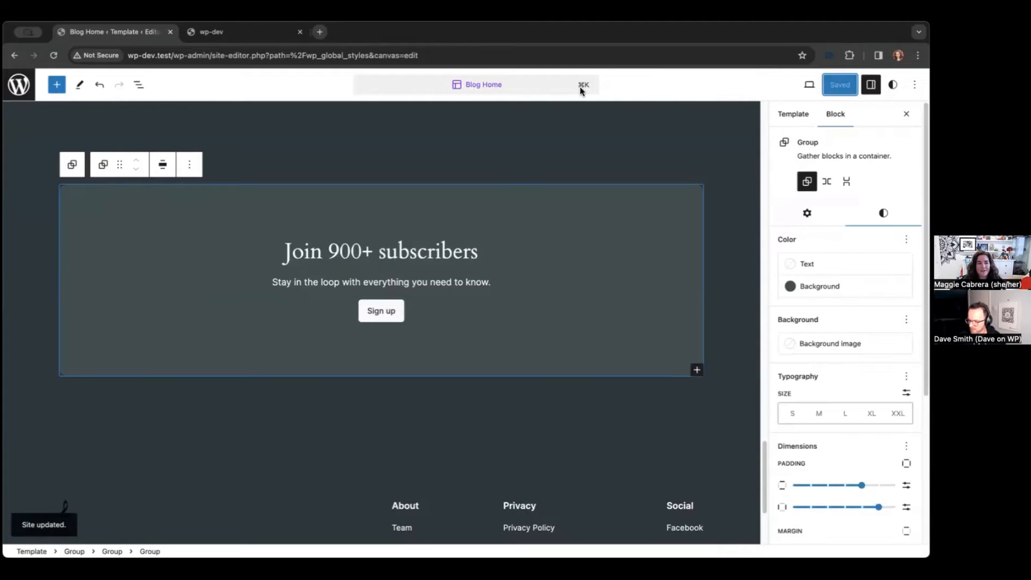
# Step: Switch to the wp-dev.test front end and reload the home page to view the saved design
pyautogui.click(231, 34)
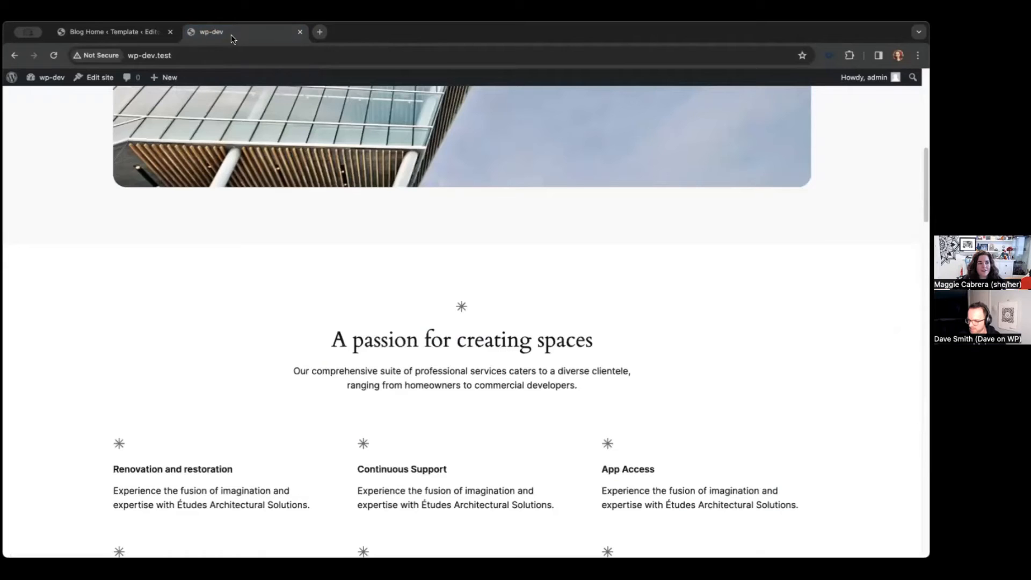
pyautogui.scroll(9, 222, 200)
pyautogui.click(53, 59)
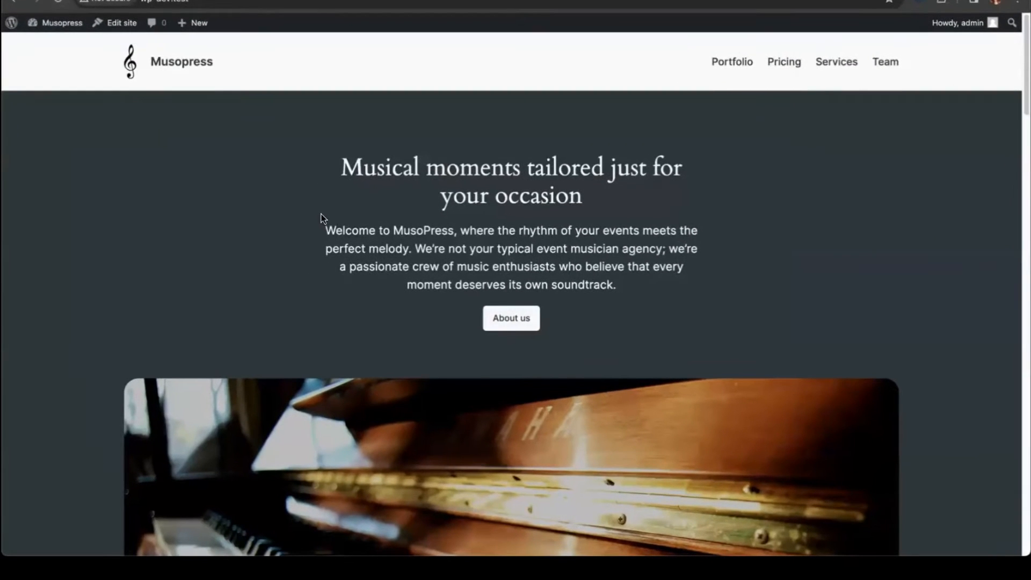
# Step: Review the live home page from the hero through Why us, the testimonial and Latest News down to the footer
pyautogui.scroll(-10, 875, 192)
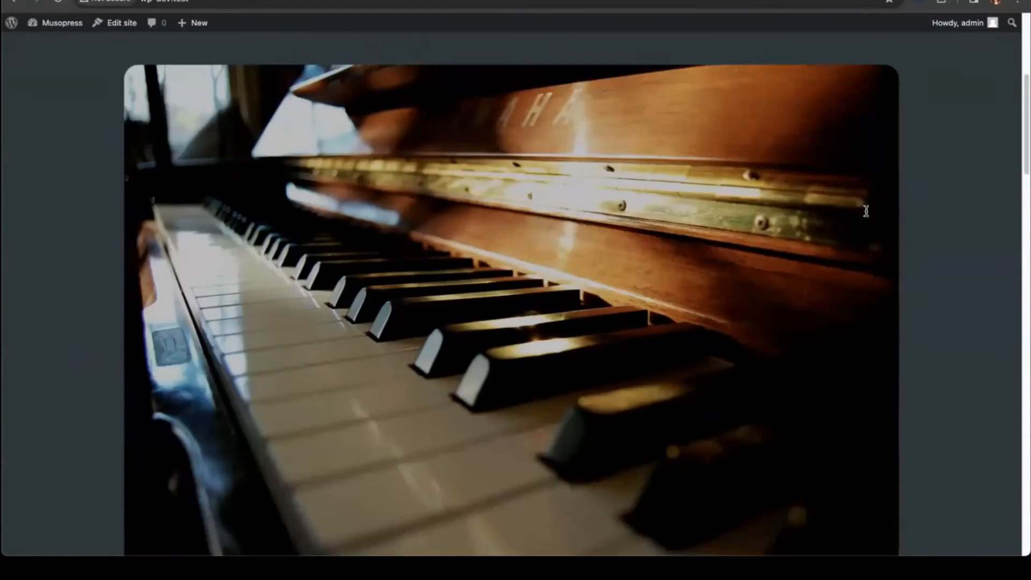
pyautogui.scroll(-10, 858, 220)
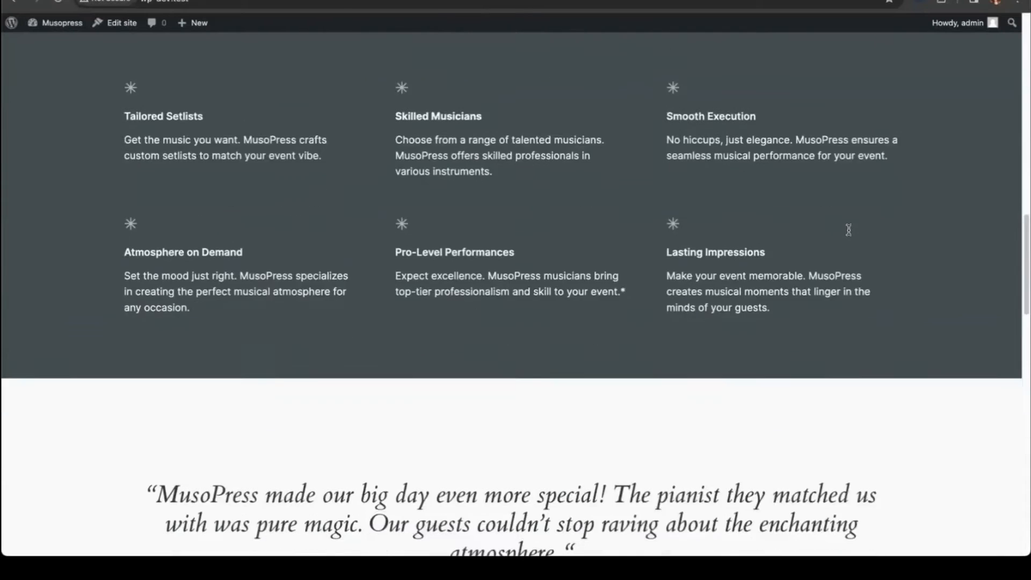
pyautogui.scroll(-10, 848, 230)
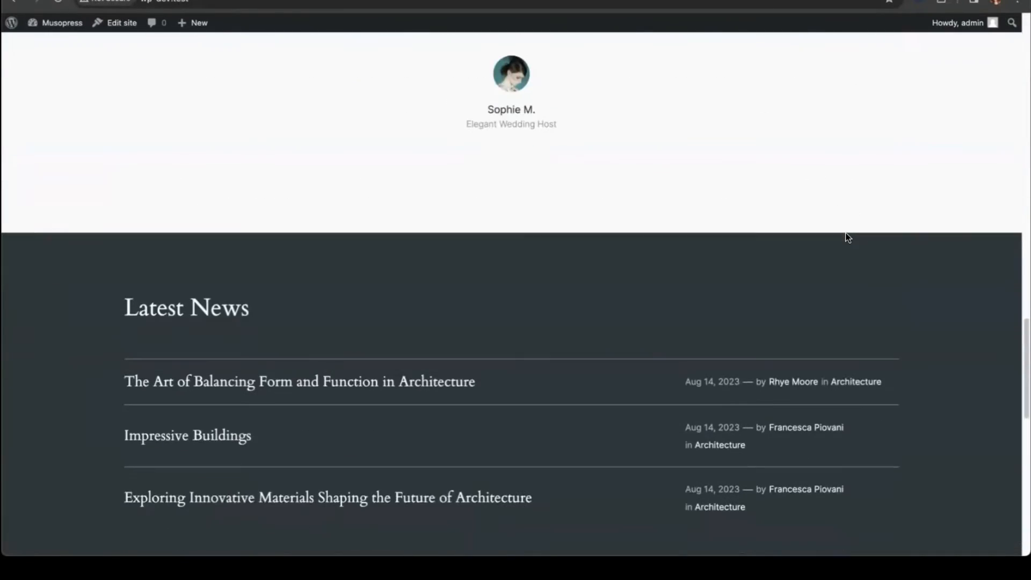
pyautogui.scroll(-7, 844, 236)
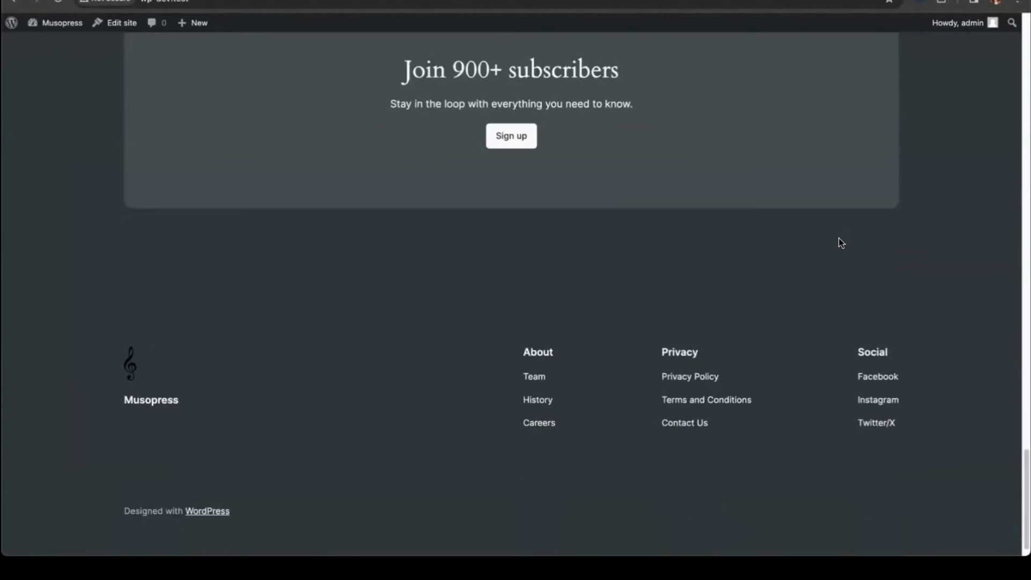
pyautogui.scroll(10, 837, 242)
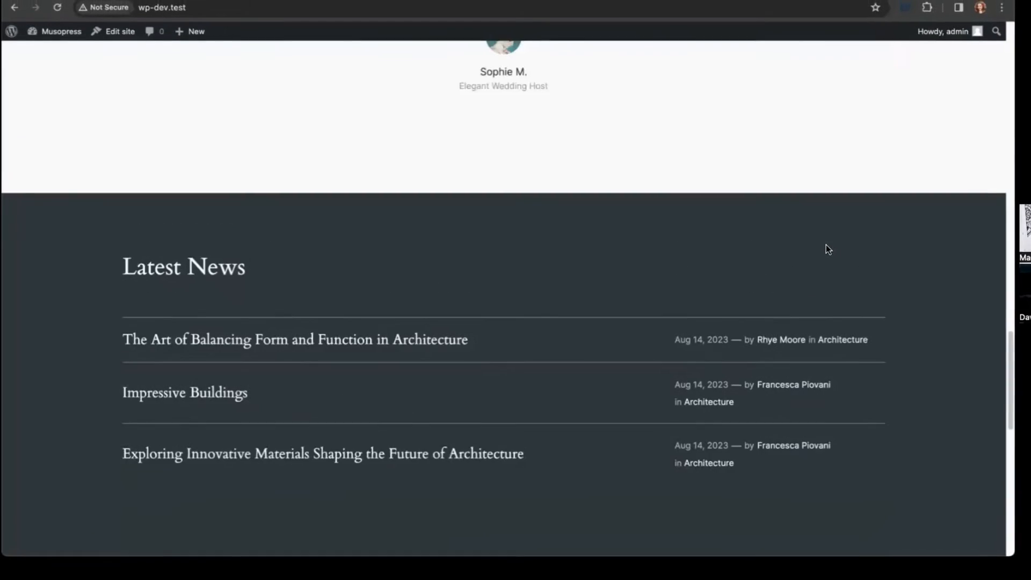
pyautogui.scroll(5, 817, 252)
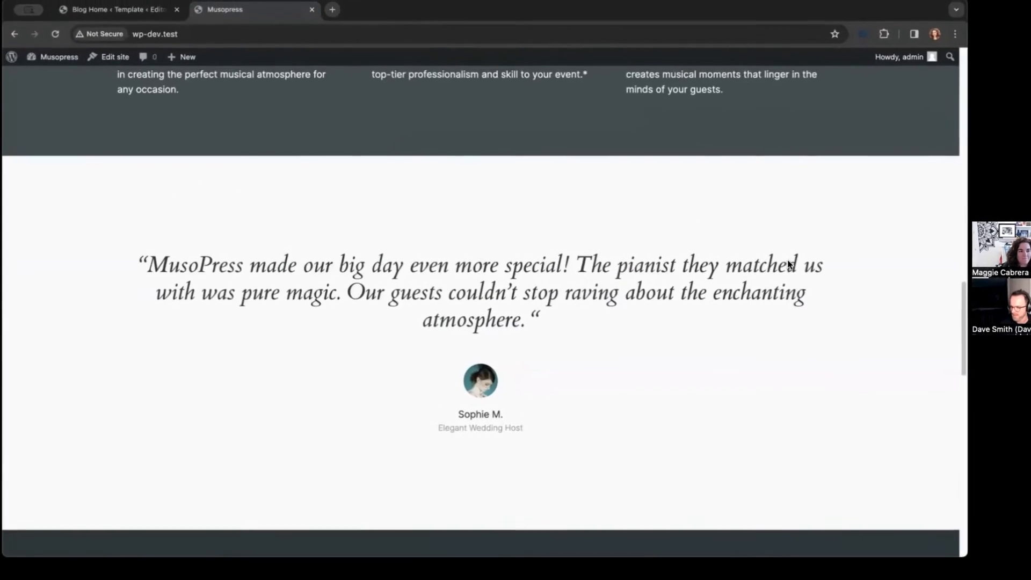
pyautogui.scroll(6, 784, 266)
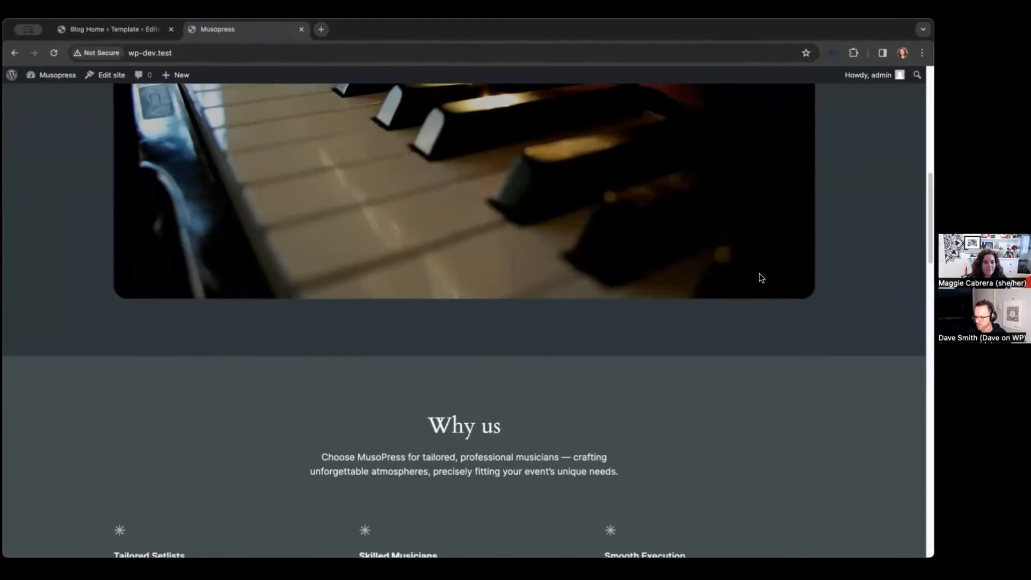
pyautogui.scroll(10, 762, 277)
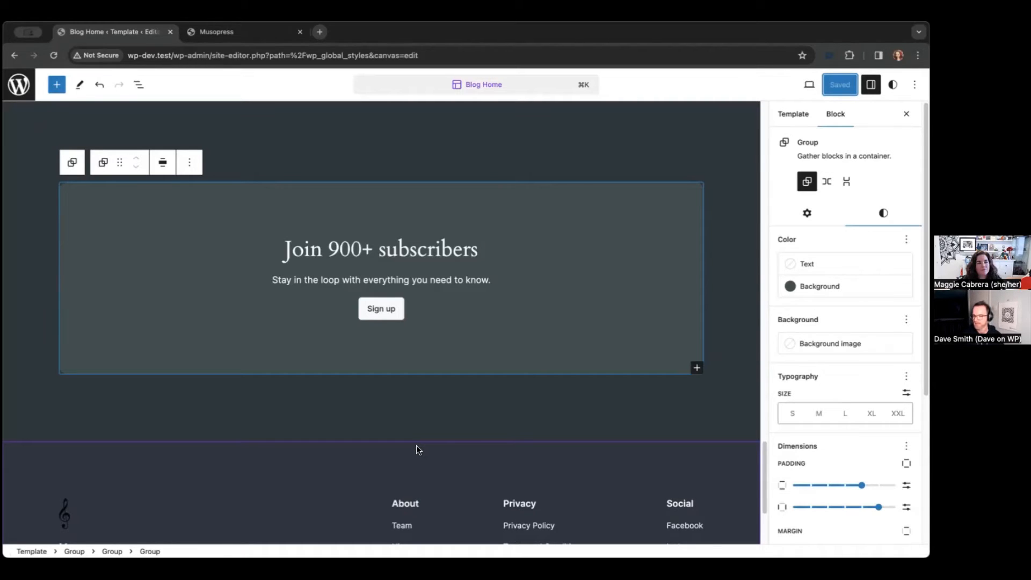
# Step: Leave the Site Editor for the WordPress dashboard and start a new page from the Pages list
pyautogui.click(13, 84)
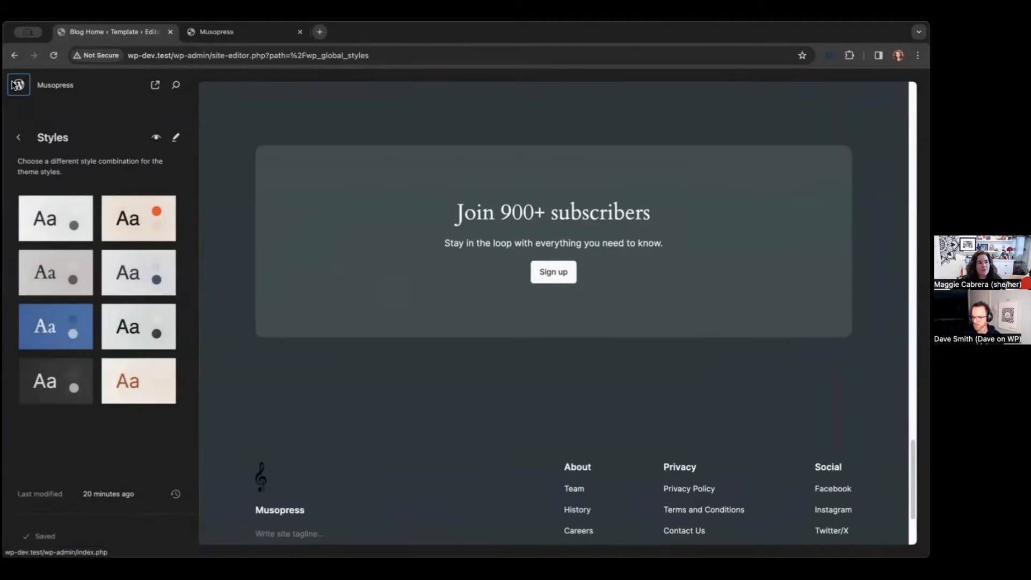
pyautogui.click(18, 85)
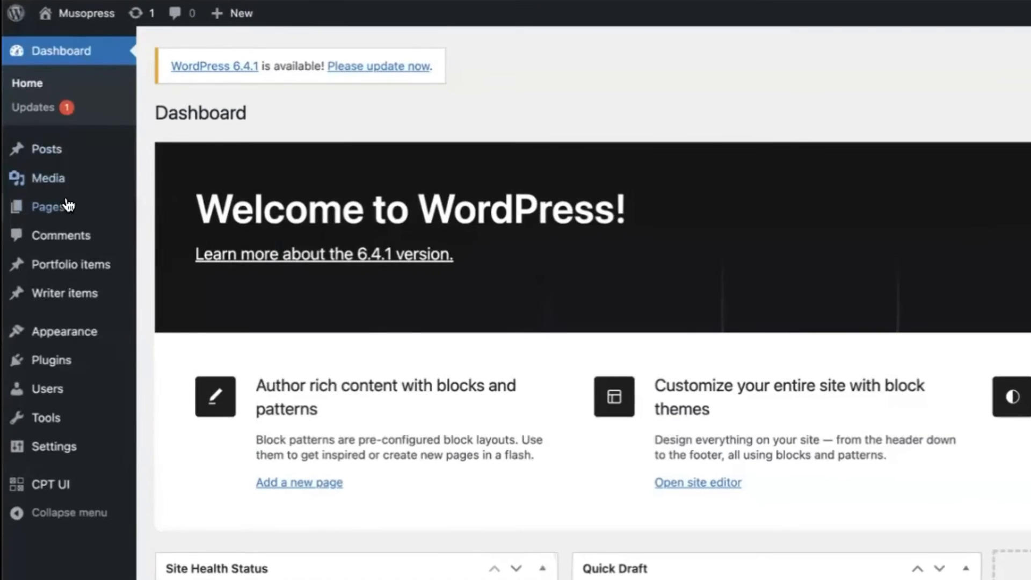
pyautogui.click(67, 205)
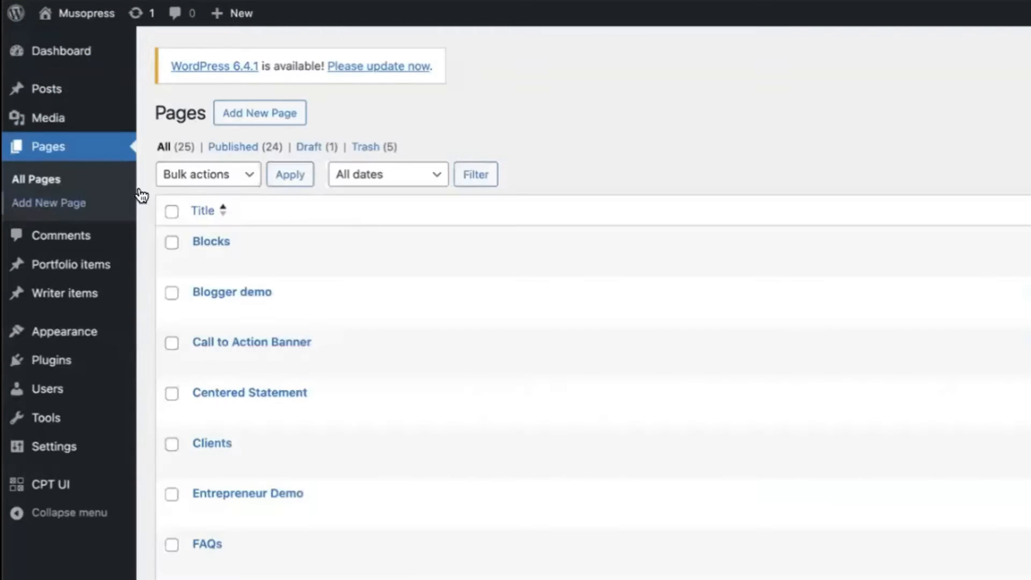
pyautogui.click(250, 115)
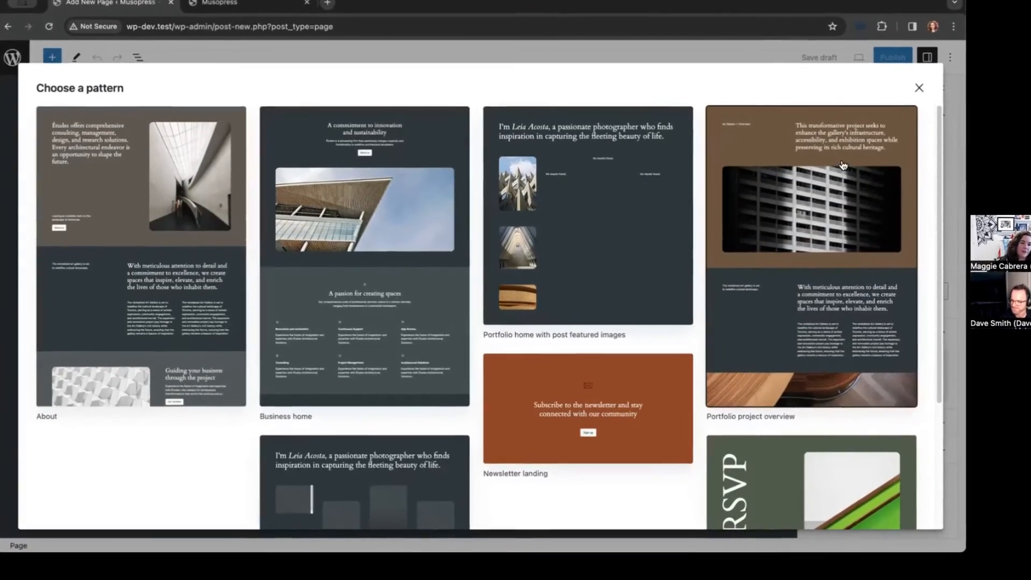
# Step: Look through the full-page starter patterns and insert the "About" pattern into the new page
pyautogui.scroll(-3, 831, 250)
pyautogui.scroll(3, 863, 230)
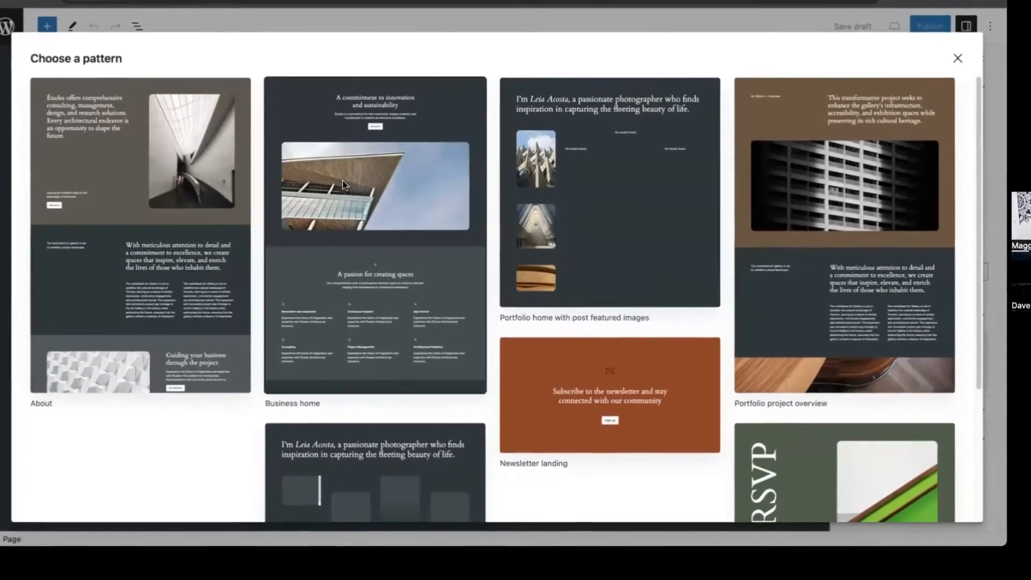
pyautogui.scroll(-3, 859, 268)
pyautogui.scroll(3, 287, 203)
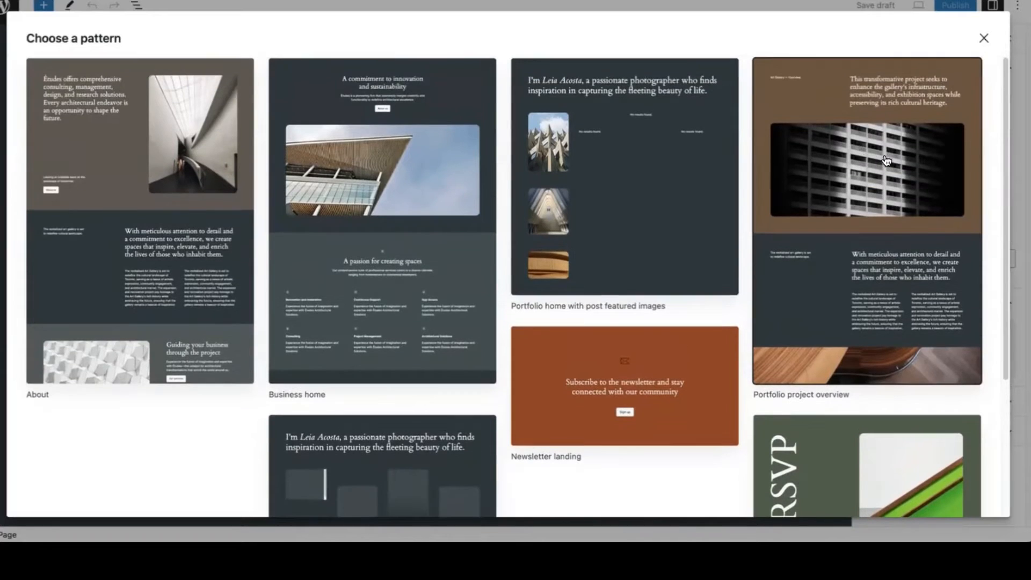
pyautogui.scroll(-3, 882, 236)
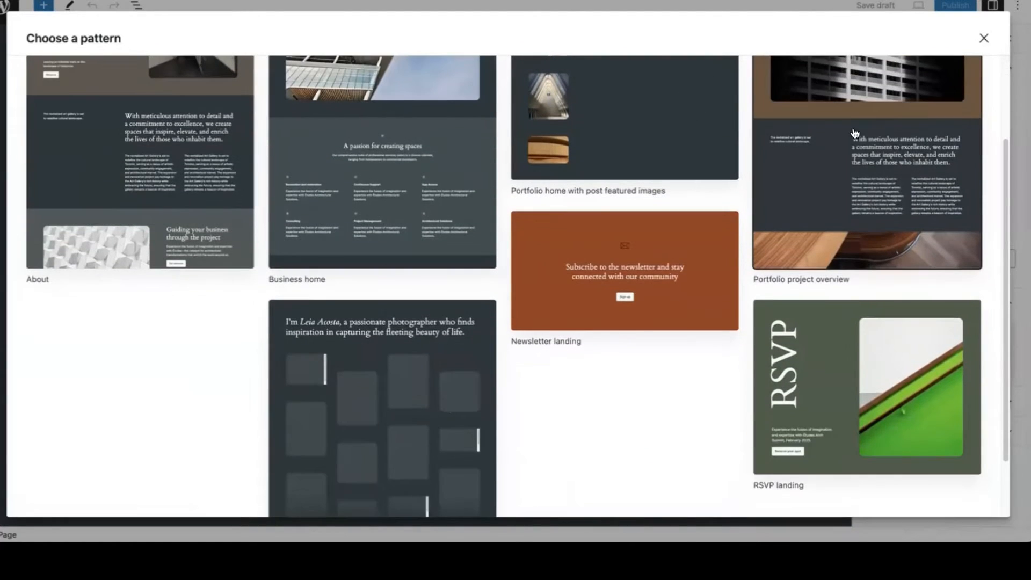
pyautogui.scroll(-2, 857, 129)
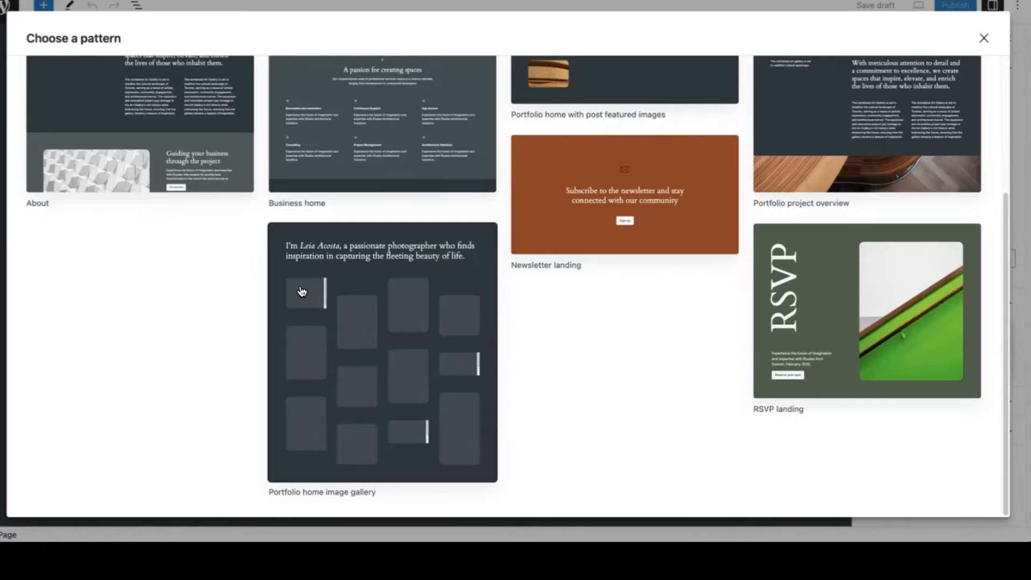
pyautogui.scroll(3, 294, 296)
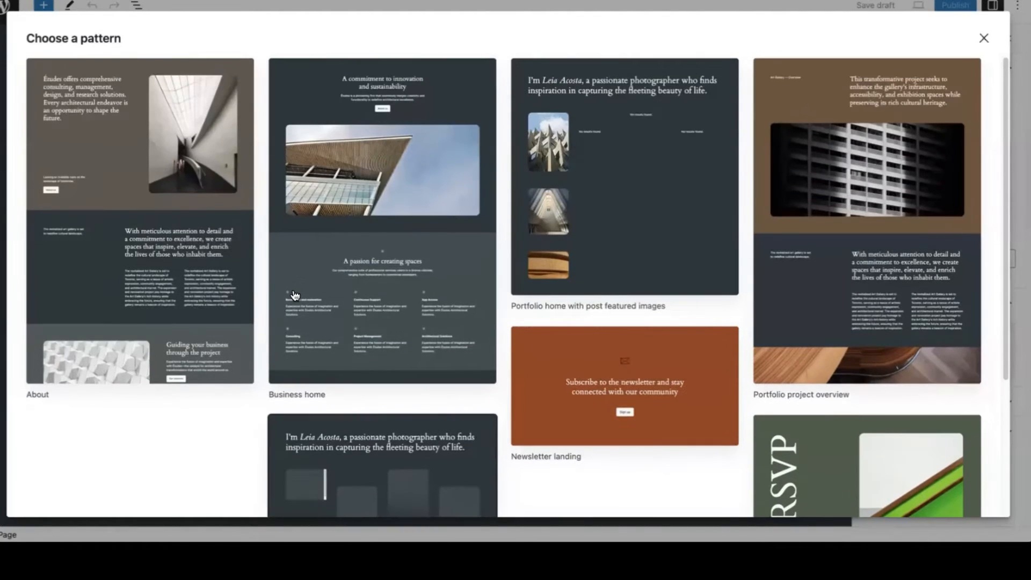
pyautogui.click(85, 140)
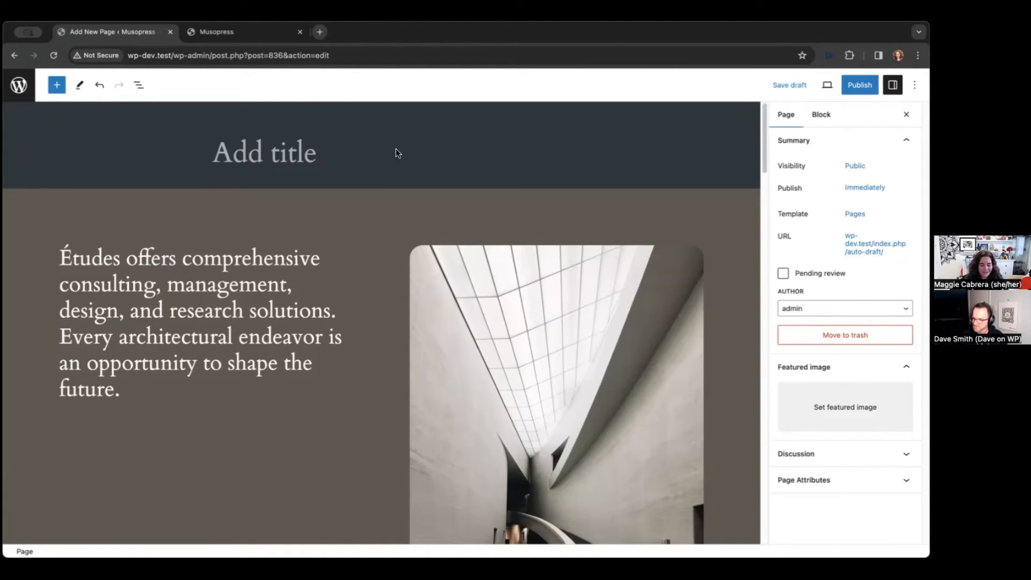
# Step: Enter "About" as the page title
pyautogui.write('Abpu')
pyautogui.write('t')
pyautogui.press('BackSpace')
pyautogui.press('BackSpace')
pyautogui.press('BackSpace')
pyautogui.write('bout')
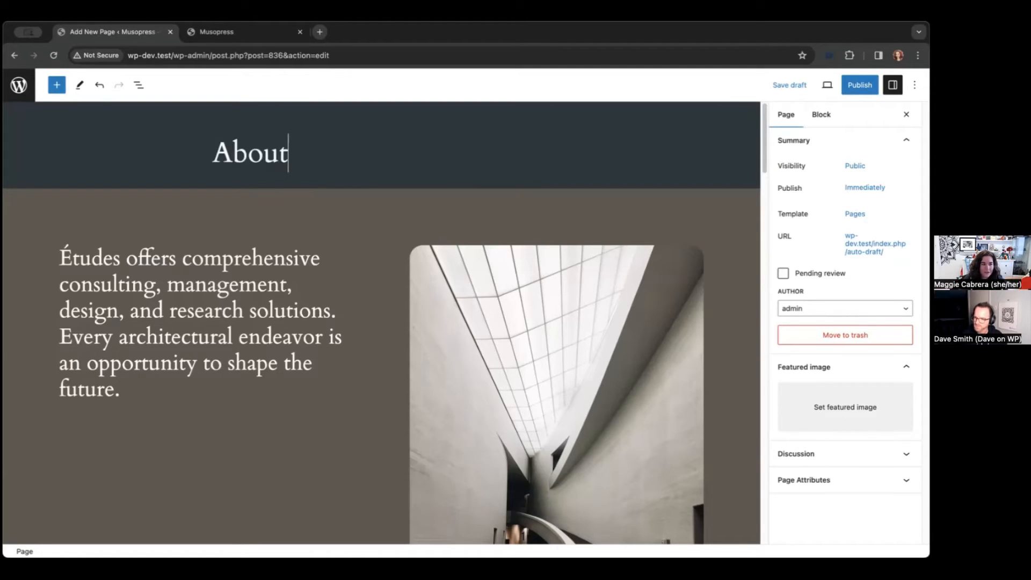
# Step: Examine the inserted About pattern's sections from the intro and gallery text to the project guidance and team sections
pyautogui.scroll(-4, 448, 174)
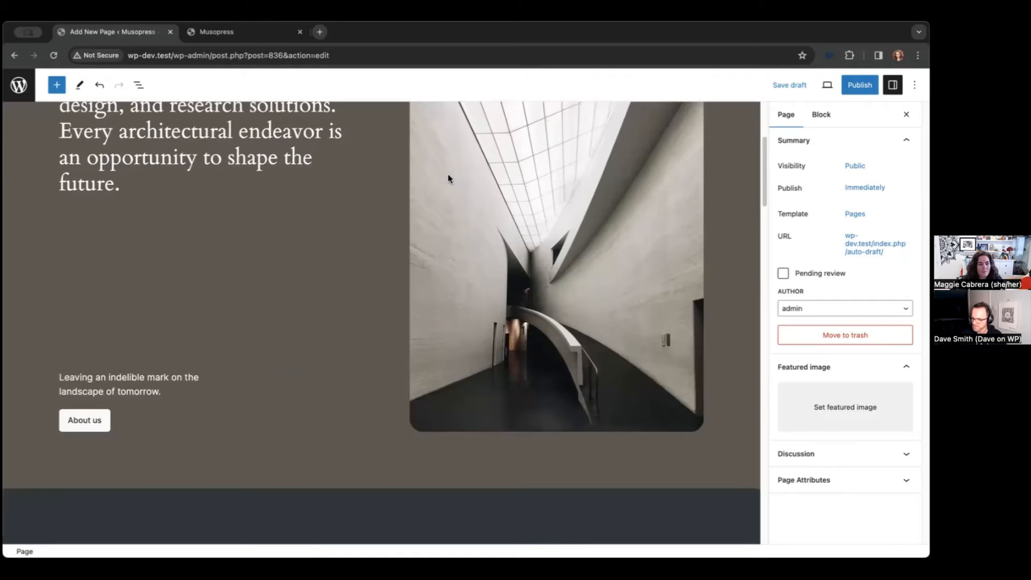
pyautogui.scroll(-5, 447, 174)
pyautogui.scroll(7, 448, 174)
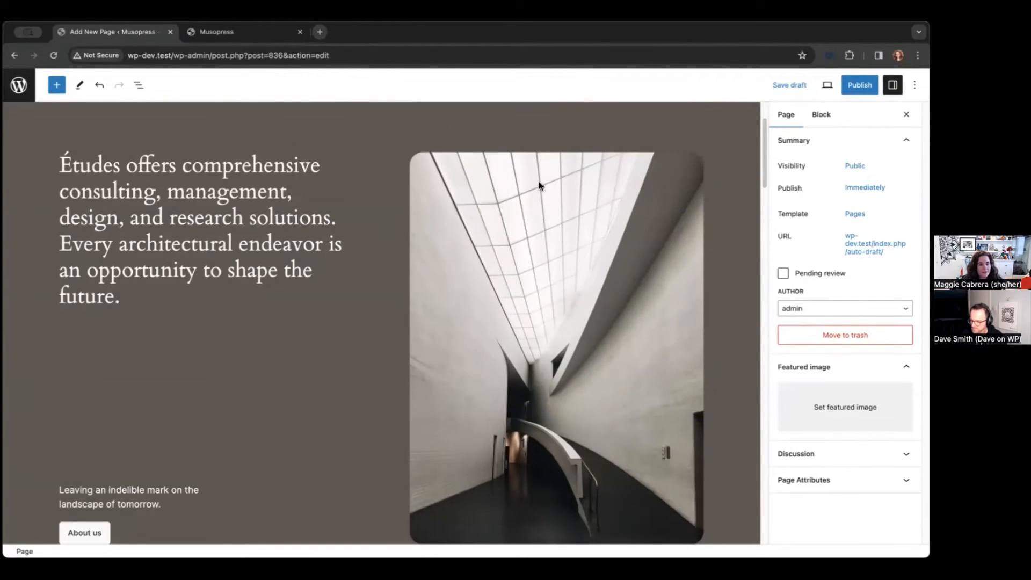
pyautogui.moveTo(370, 299)
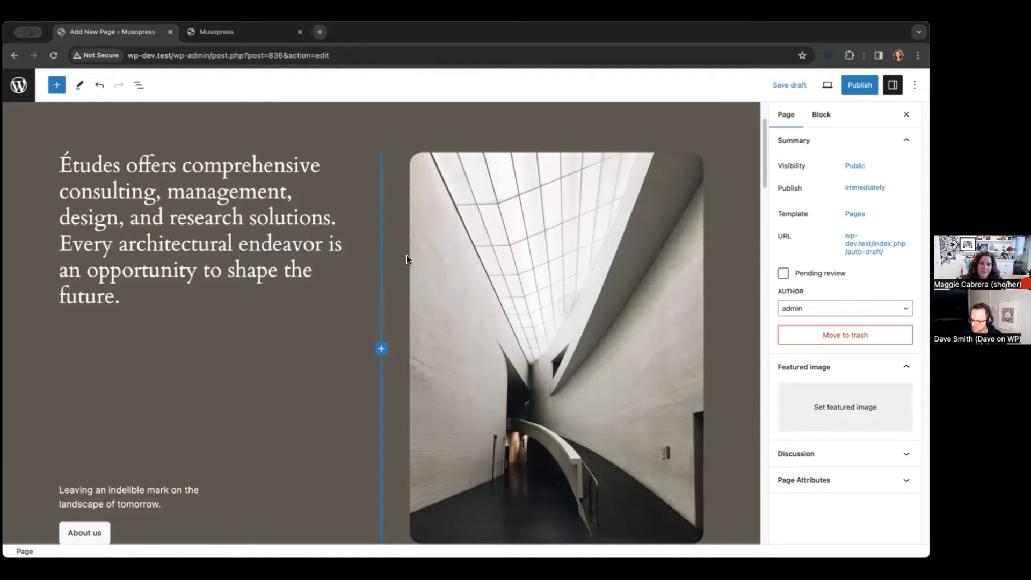
pyautogui.scroll(-3, 655, 170)
pyautogui.scroll(-8, 655, 175)
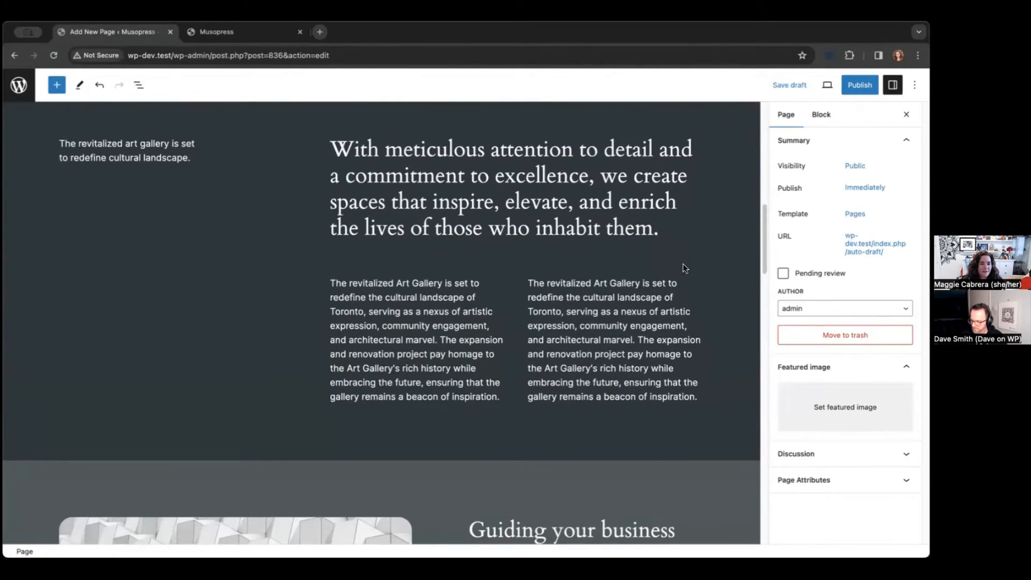
pyautogui.scroll(-7, 737, 228)
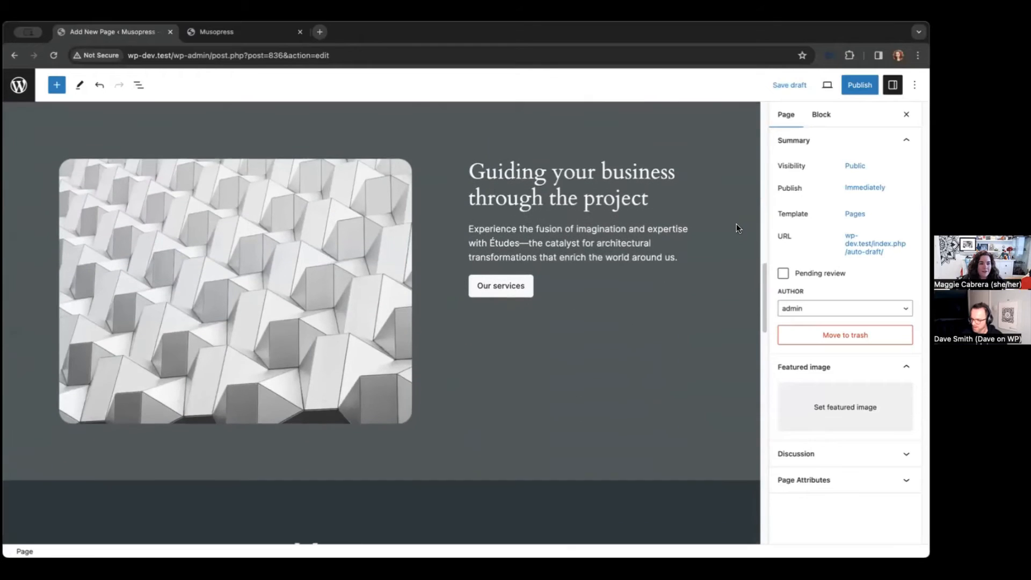
pyautogui.scroll(-4, 735, 225)
pyautogui.scroll(-5, 736, 227)
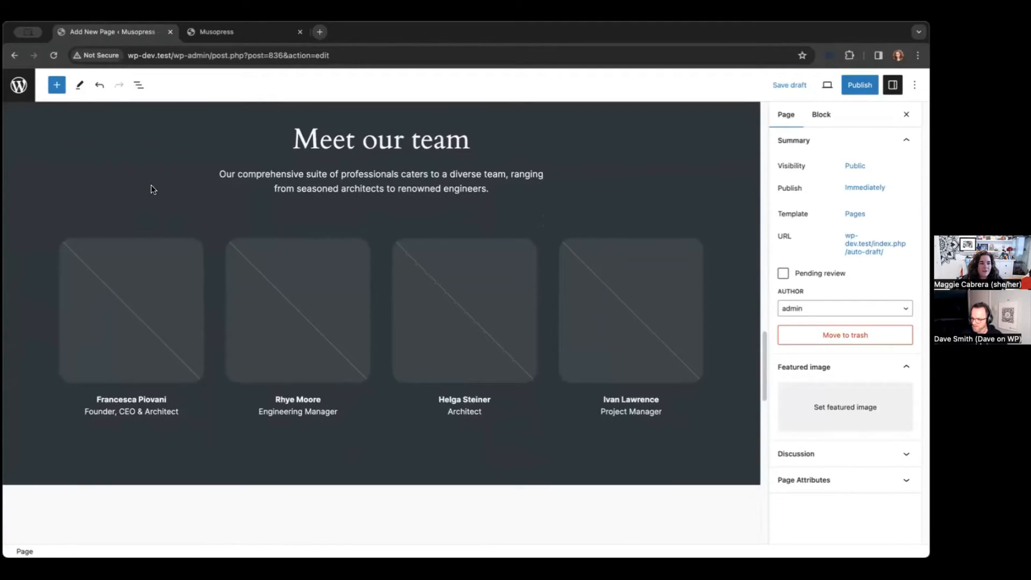
# Step: Delete the "Meet our team" group from the About page
pyautogui.scroll(2, 152, 185)
pyautogui.click(141, 223)
pyautogui.click(112, 187)
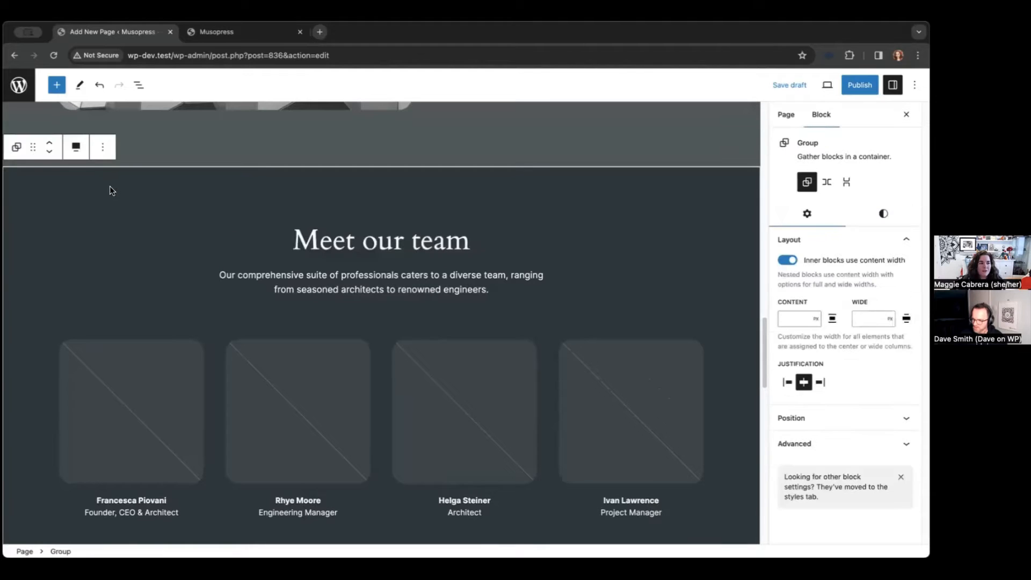
pyautogui.click(104, 151)
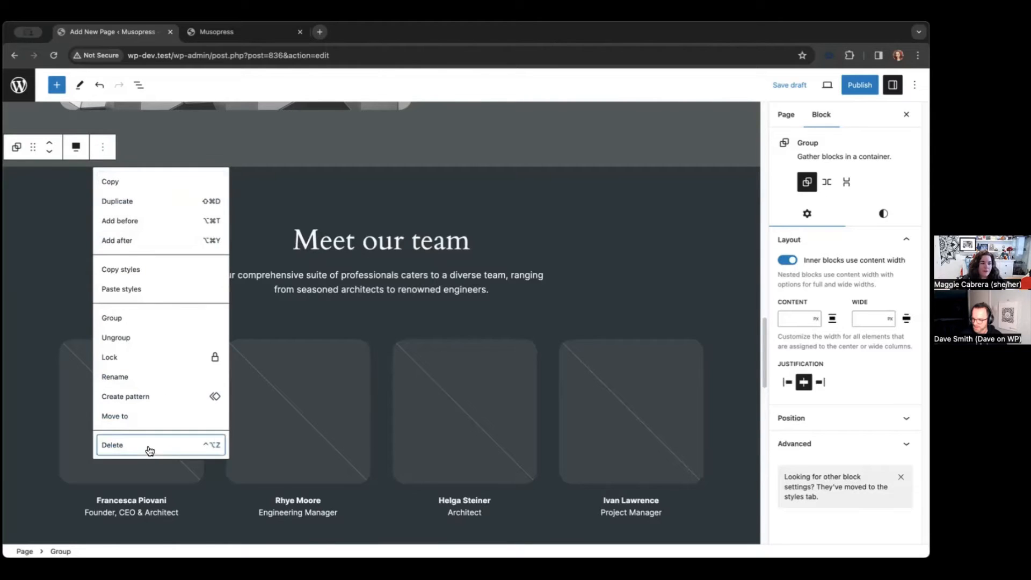
pyautogui.click(149, 451)
# Step: Delete the leftover Pattern placeholder block between the project guidance section and the FAQs
pyautogui.scroll(-4, 311, 269)
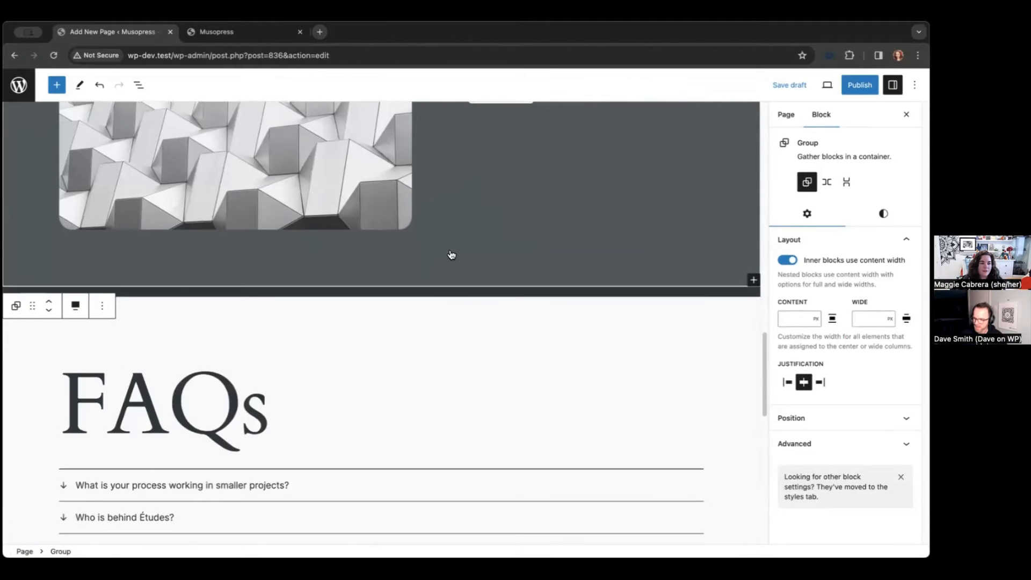
pyautogui.click(382, 291)
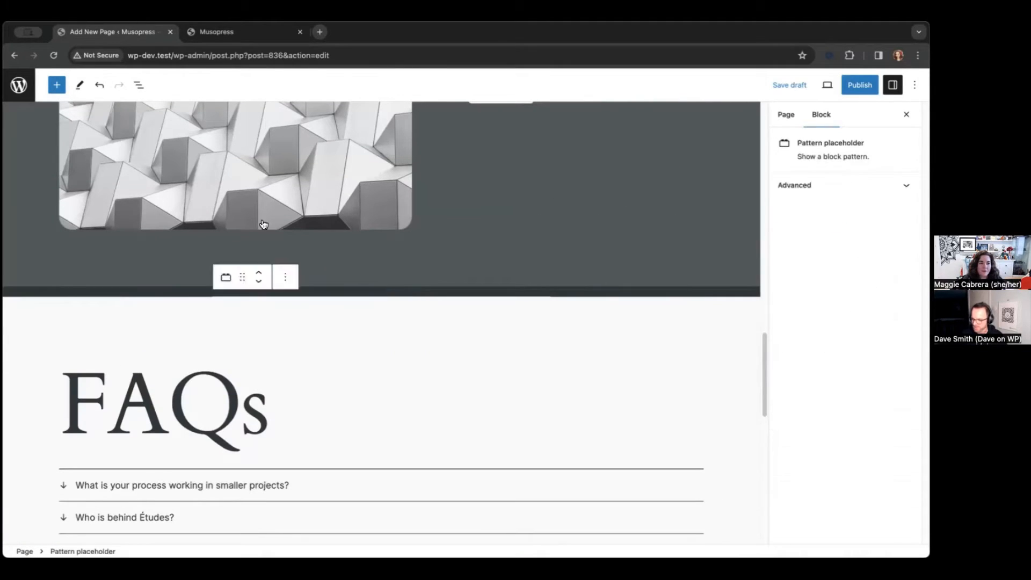
pyautogui.click(138, 86)
pyautogui.click(181, 201)
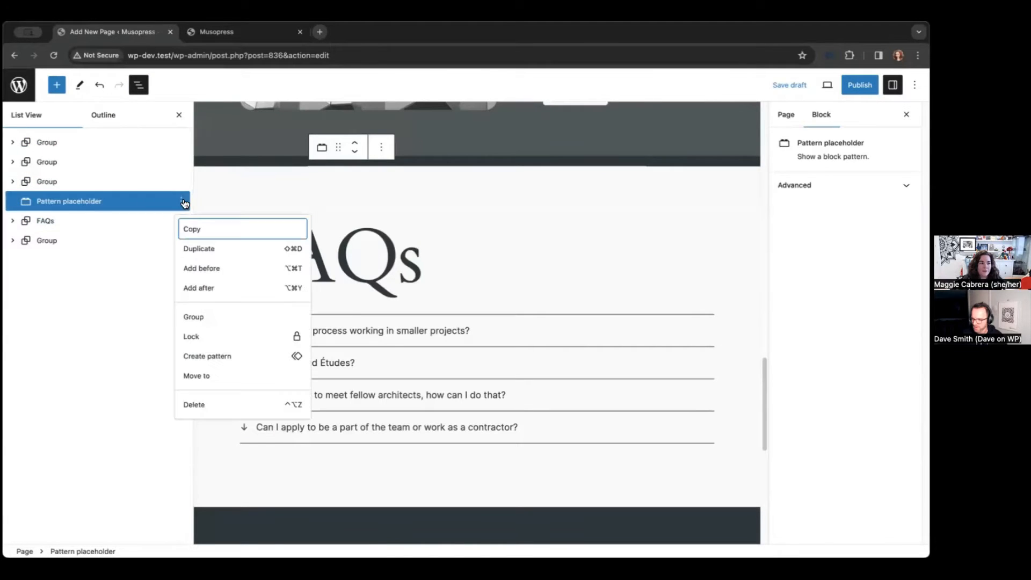
pyautogui.click(214, 406)
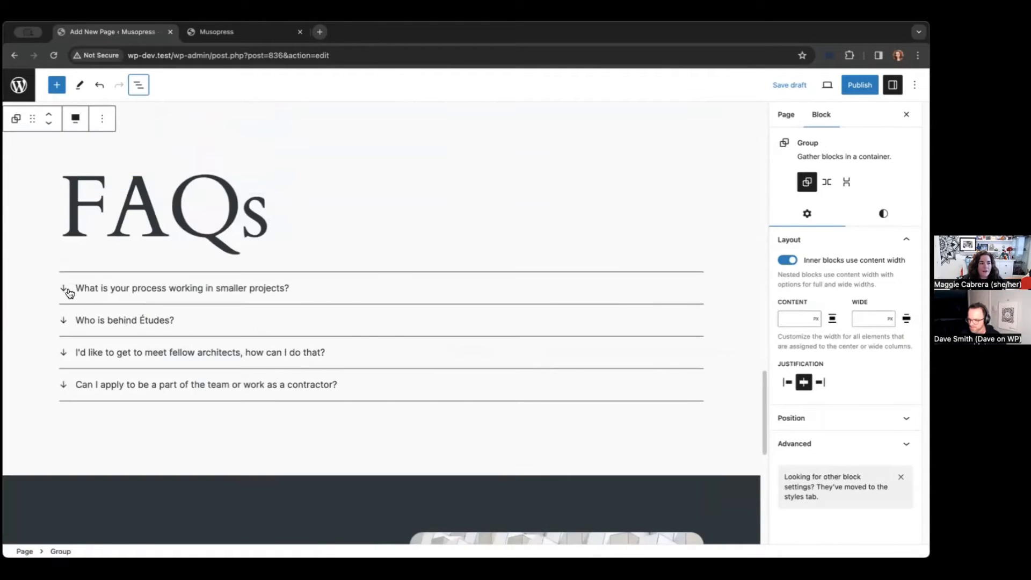
# Step: Expand the first two FAQ questions and apply the Default style to the "Who is behind Études?" Details block
pyautogui.click(68, 290)
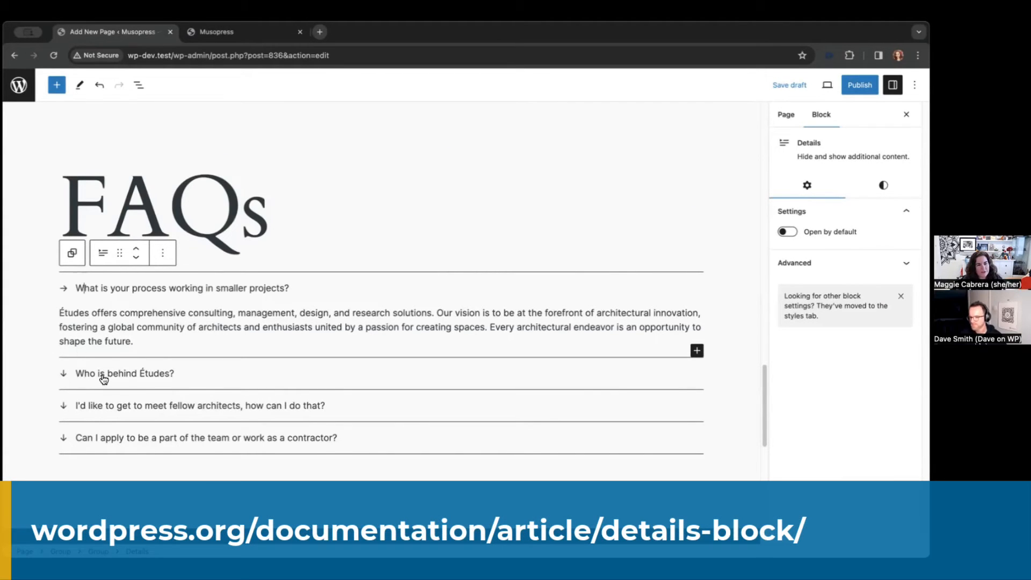
pyautogui.click(104, 378)
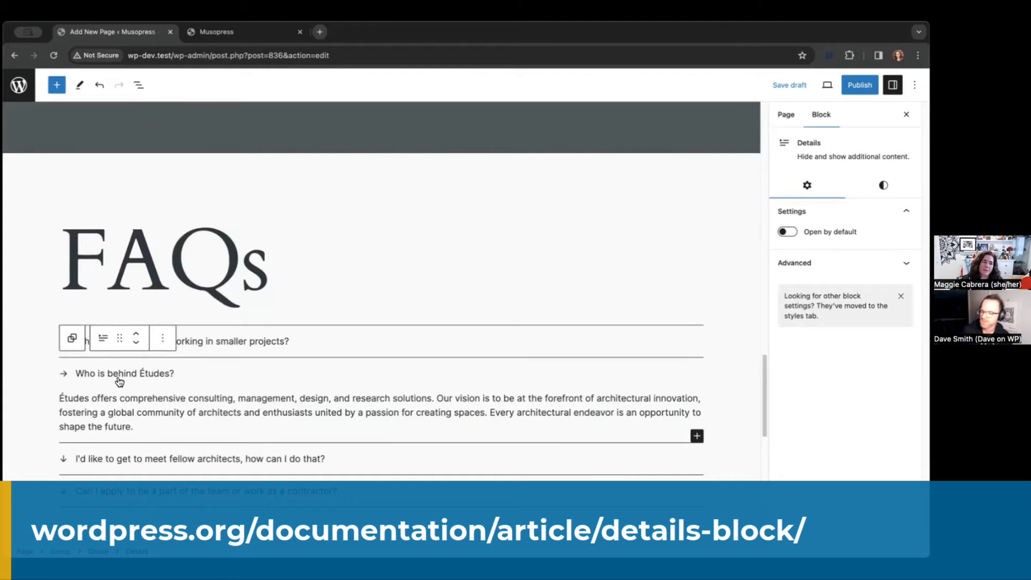
pyautogui.click(105, 337)
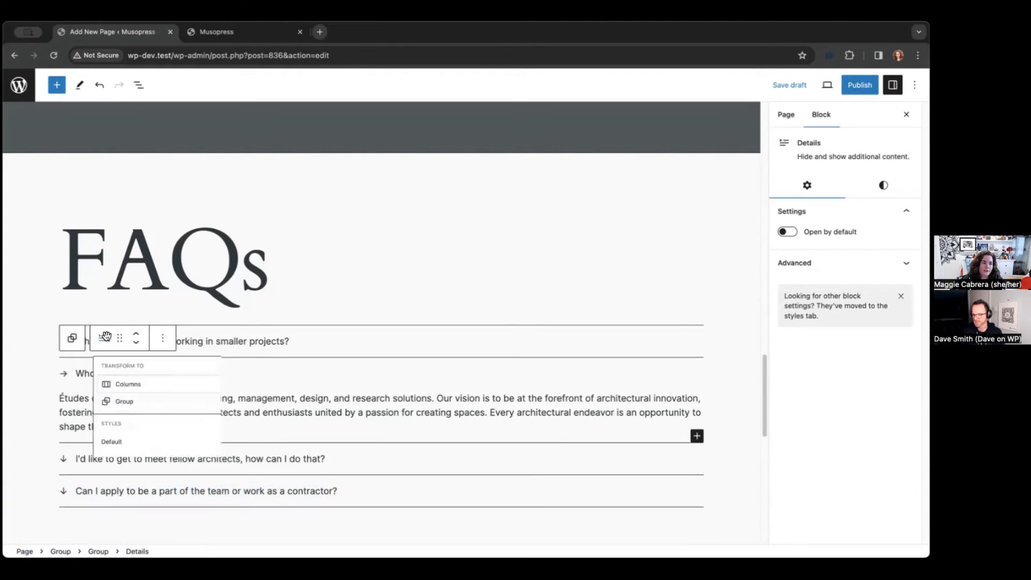
pyautogui.click(106, 337)
pyautogui.click(883, 185)
pyautogui.moveTo(810, 237)
pyautogui.click(837, 275)
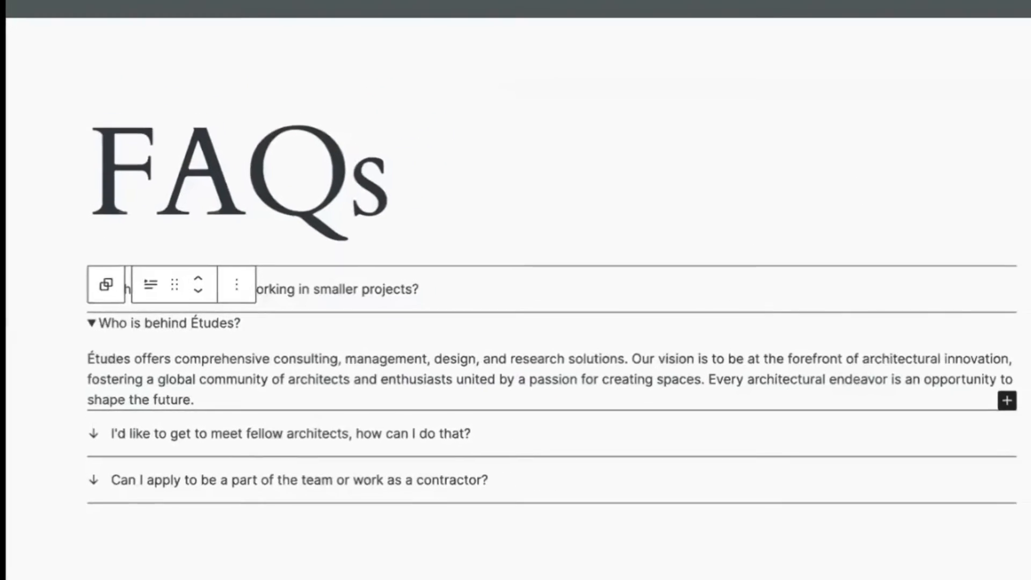
# Step: Replace the About page's intro paragraph with the MusoPress text beginning "At MusoPress, we've curated a small but extraordinary lineup of musicians"
pyautogui.click(1017, 200)
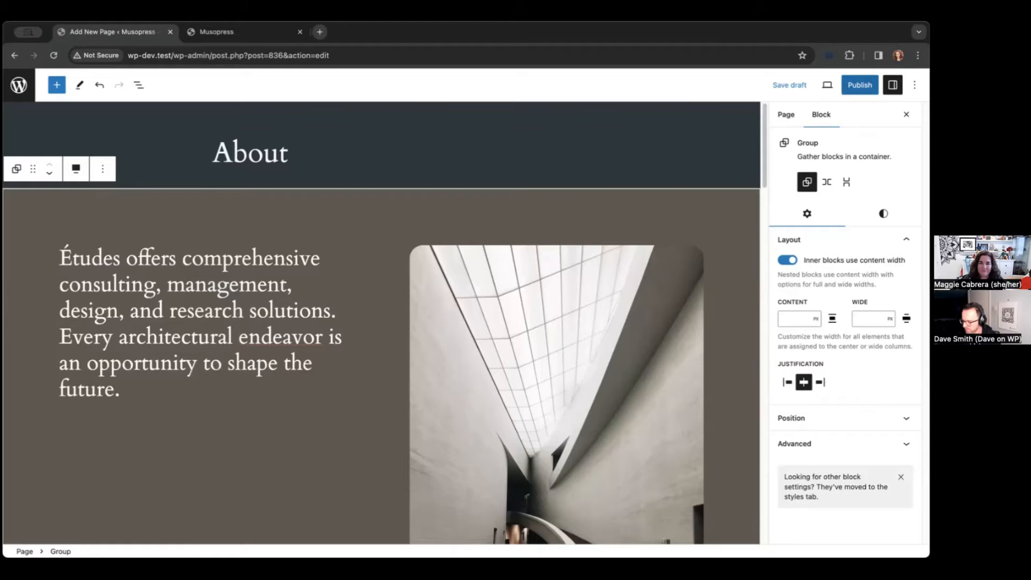
pyautogui.tripleClick(150, 260)
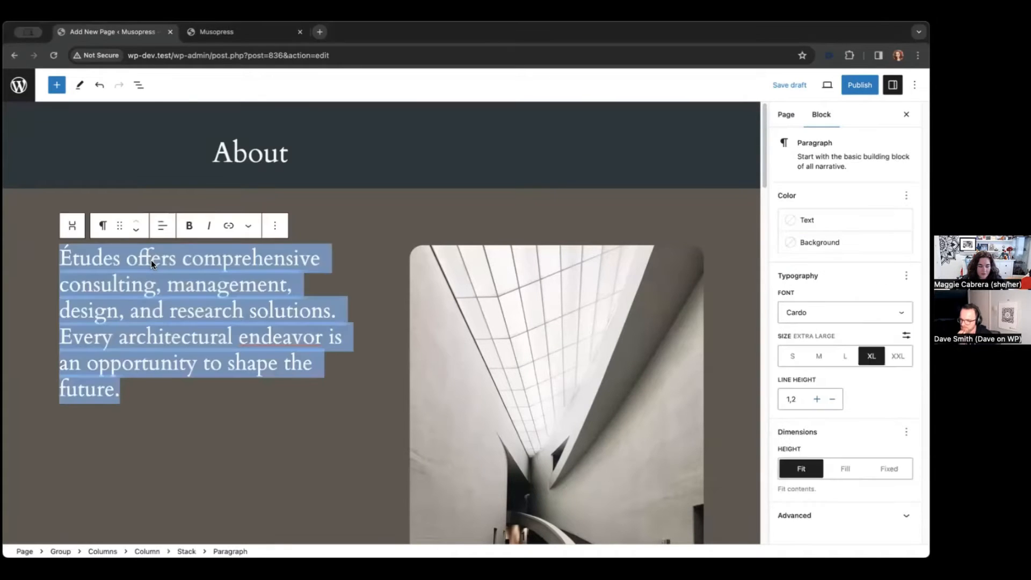
pyautogui.write("At Musopress, we've curated a small but extraordinary lineup of musicians who are more than just notes on a page—they're the heartbeat of unforgettable experiences. Whether you're hosting an intimate gathering or a grand celebration, we're here to strike the right chord and set the stage for musical magic.")
pyautogui.scroll(2, 199, 237)
pyautogui.scroll(1, 198, 237)
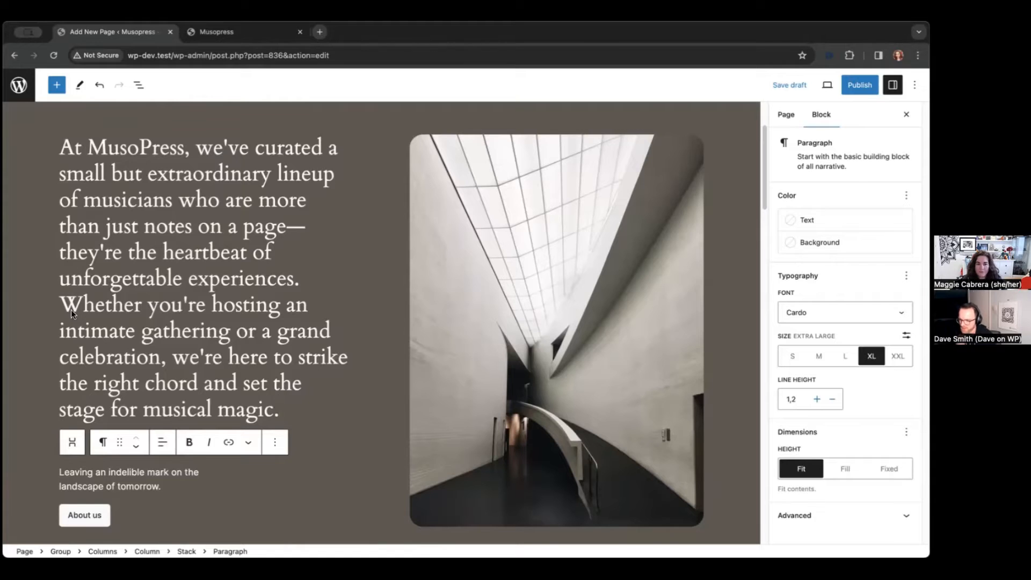
# Step: Move the "Whether you're hosting an intimate gathering" sentence out of the intro paragraph to replace the "Leaving an indelible mark" text above the About us button
pyautogui.moveTo(62, 294); pyautogui.dragTo(282, 408)
pyautogui.hotkey('ctrl', 'x')
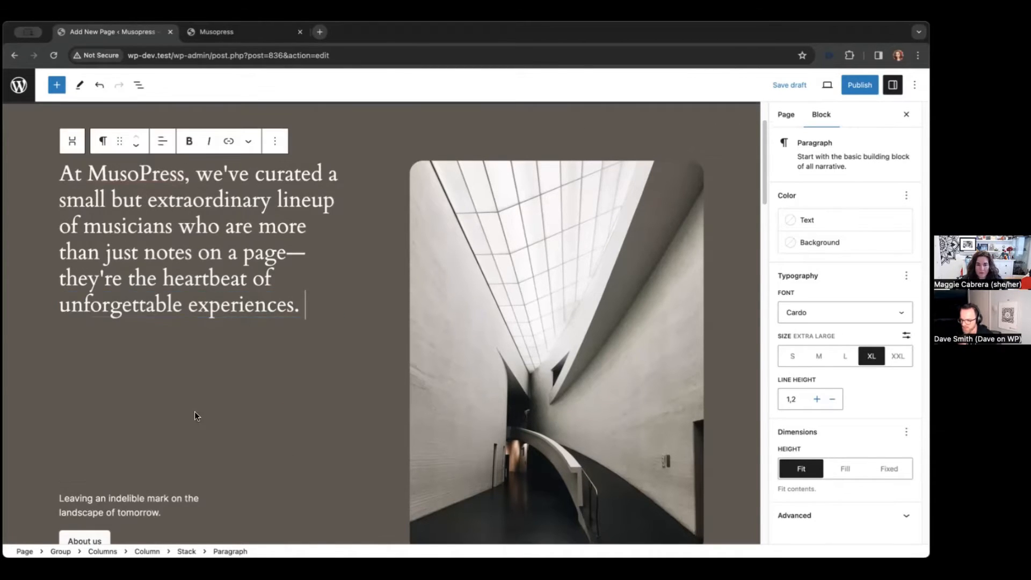
pyautogui.click(82, 502)
pyautogui.hotkey('ctrl', 'a')
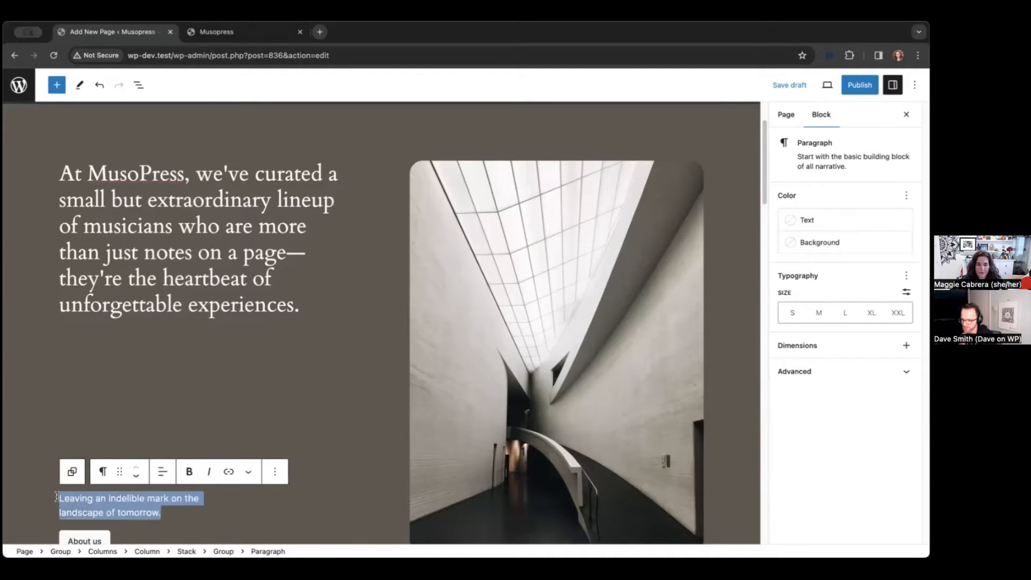
pyautogui.hotkey('ctrl', 'v')
# Step: Replace the architecture image beside the intro text with the saxophone player photo from the media library
pyautogui.click(591, 214)
pyautogui.click(652, 141)
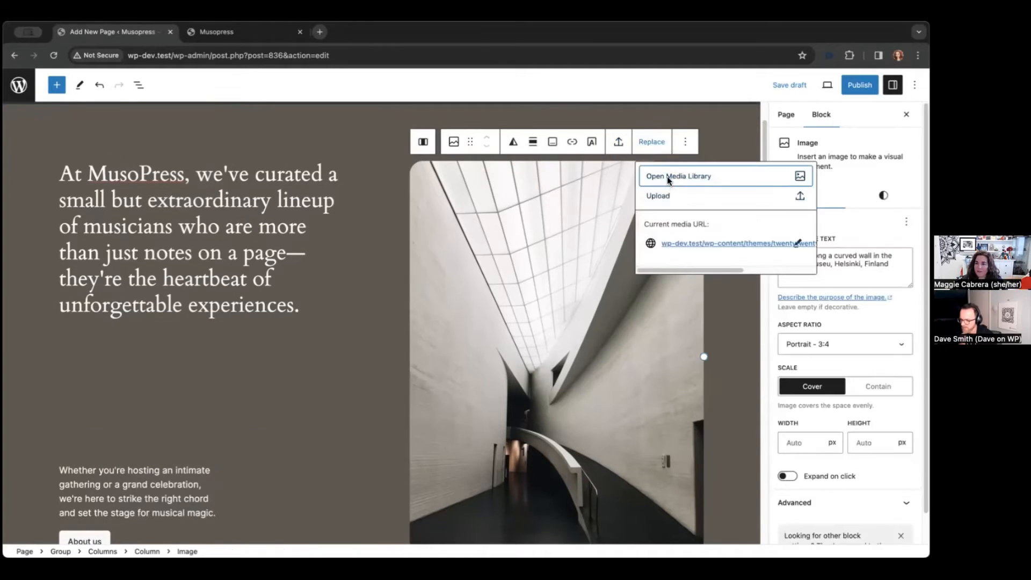
pyautogui.click(668, 175)
pyautogui.click(451, 220)
pyautogui.click(887, 525)
# Step: Publish the About page and review its title area and content on the site
pyautogui.scroll(-5, 709, 243)
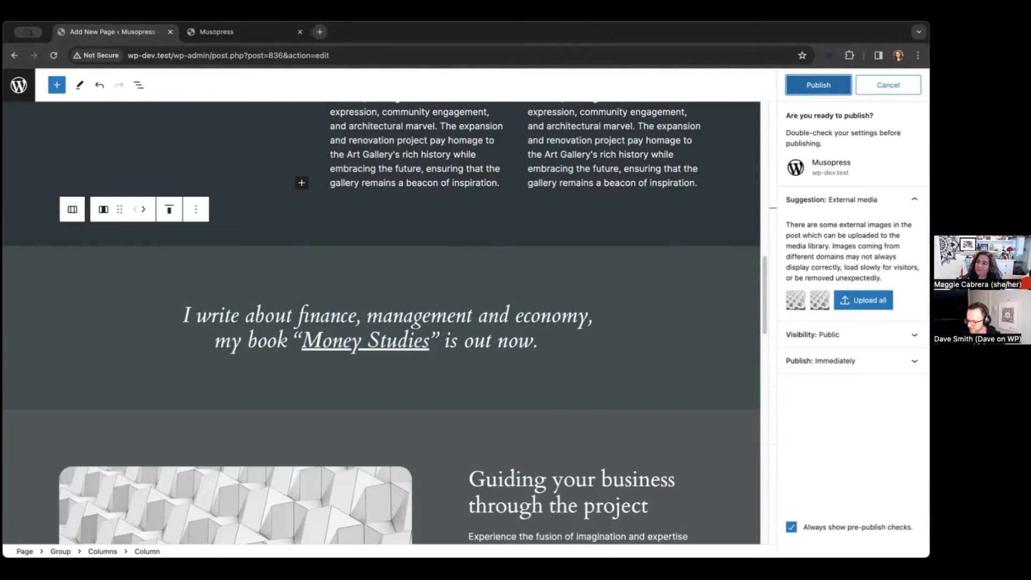
pyautogui.press('Return')
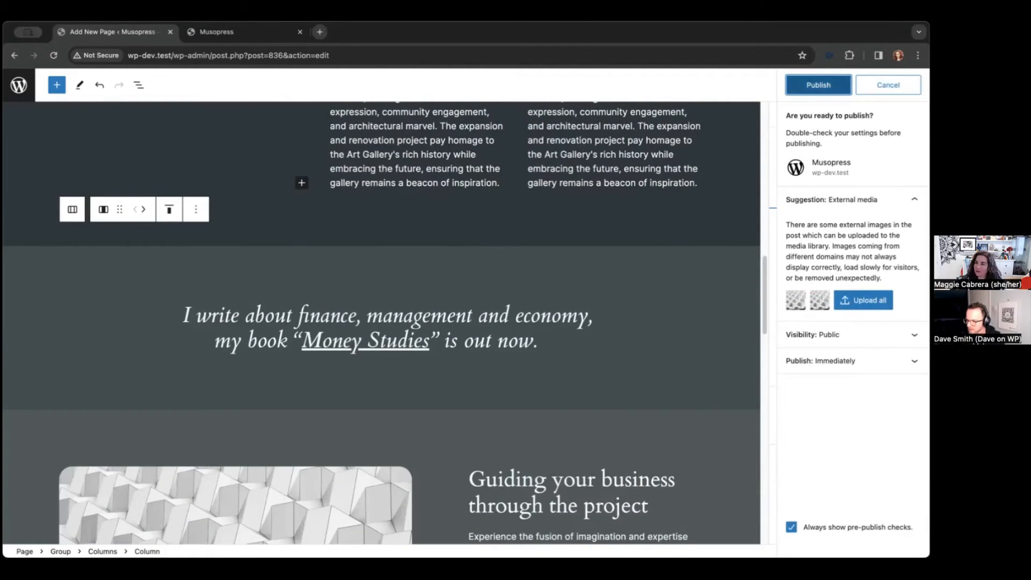
pyautogui.click(817, 204)
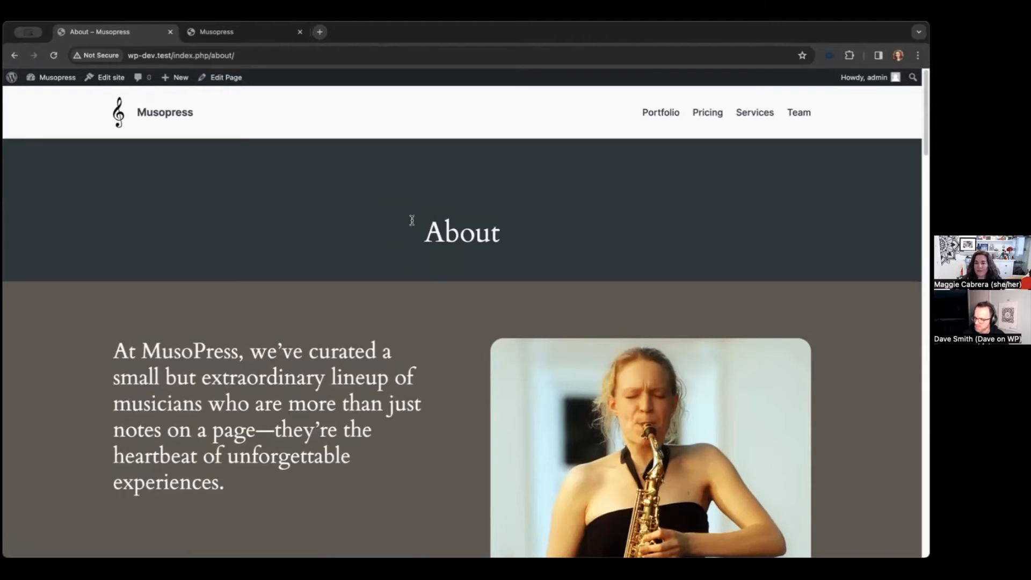
pyautogui.moveTo(554, 234); pyautogui.dragTo(321, 232)
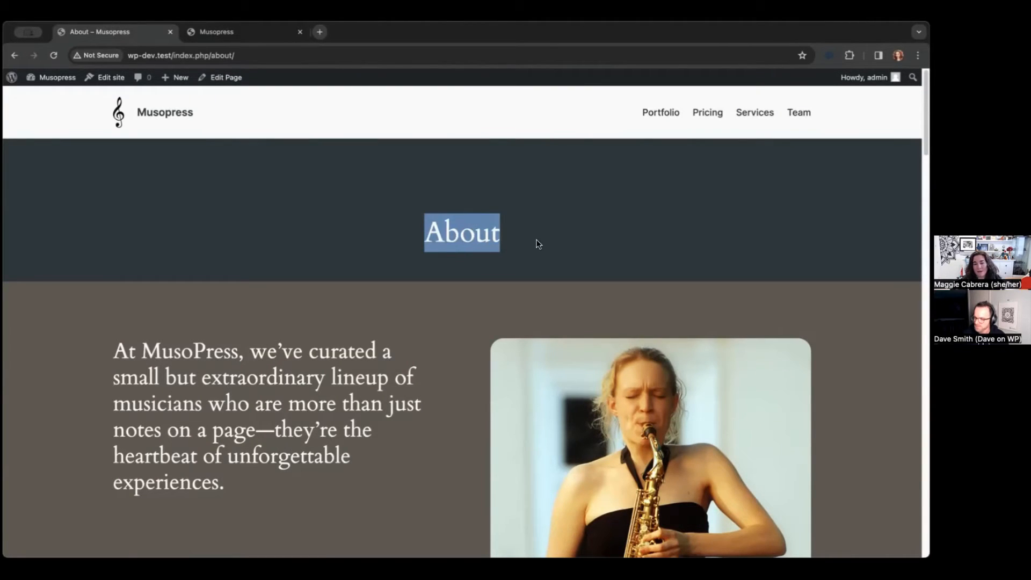
pyautogui.scroll(-15, 490, 242)
pyautogui.scroll(15, 478, 260)
# Step: Reopen the About page for editing, assign it the Page No Title template and update the page
pyautogui.click(228, 78)
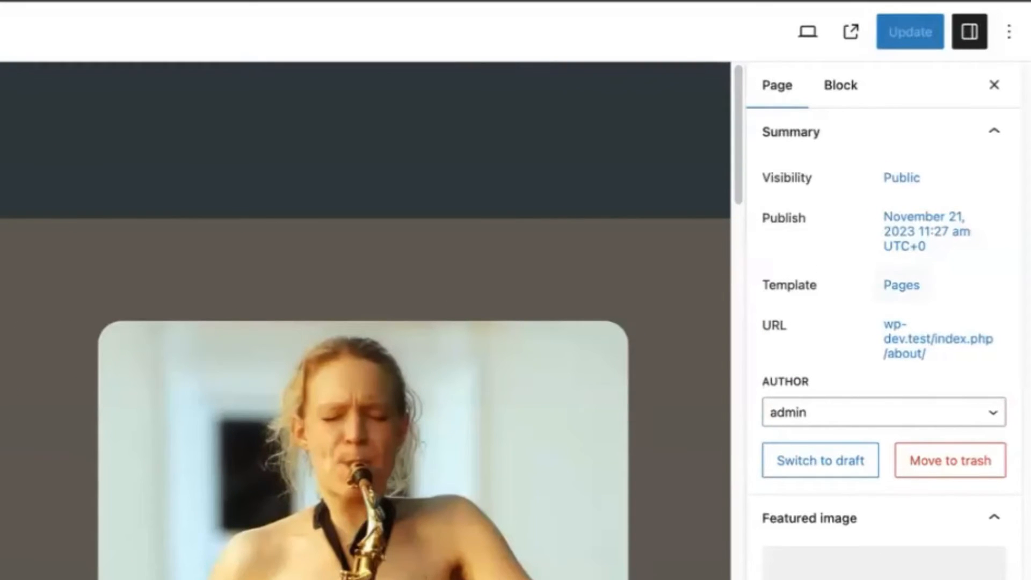
pyautogui.click(901, 285)
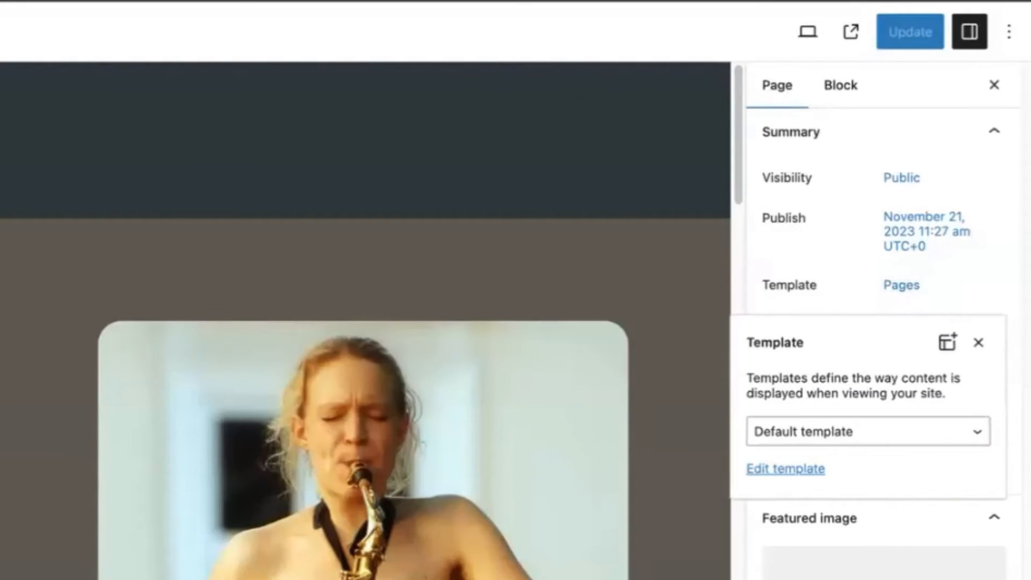
pyautogui.click(859, 431)
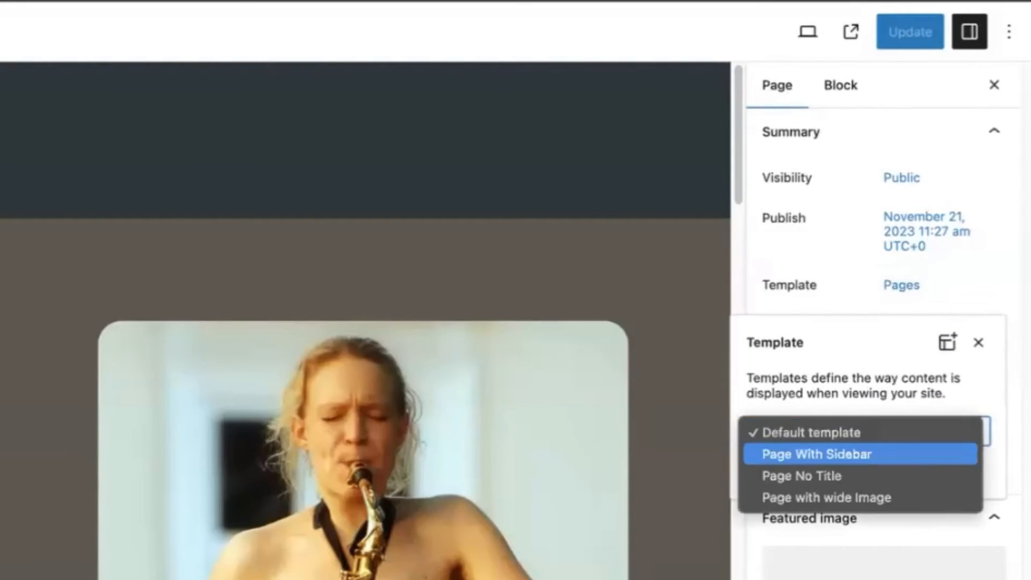
pyautogui.click(807, 481)
pyautogui.click(910, 31)
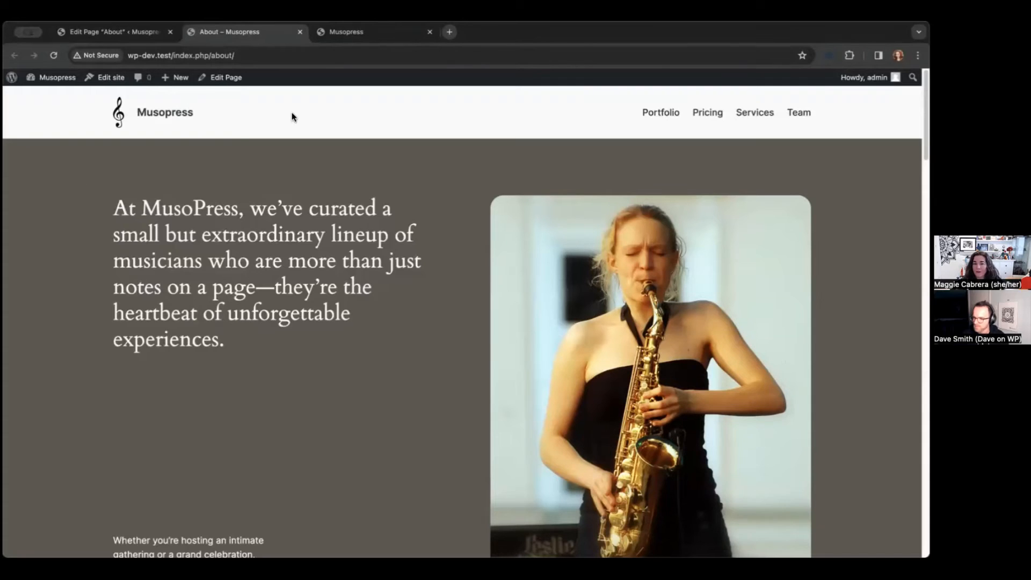
# Step: Check the updated About page on the site from the intro to the art gallery section, and return to its editor
pyautogui.scroll(-4, 388, 163)
pyautogui.scroll(4, 395, 173)
pyautogui.scroll(-10, 422, 292)
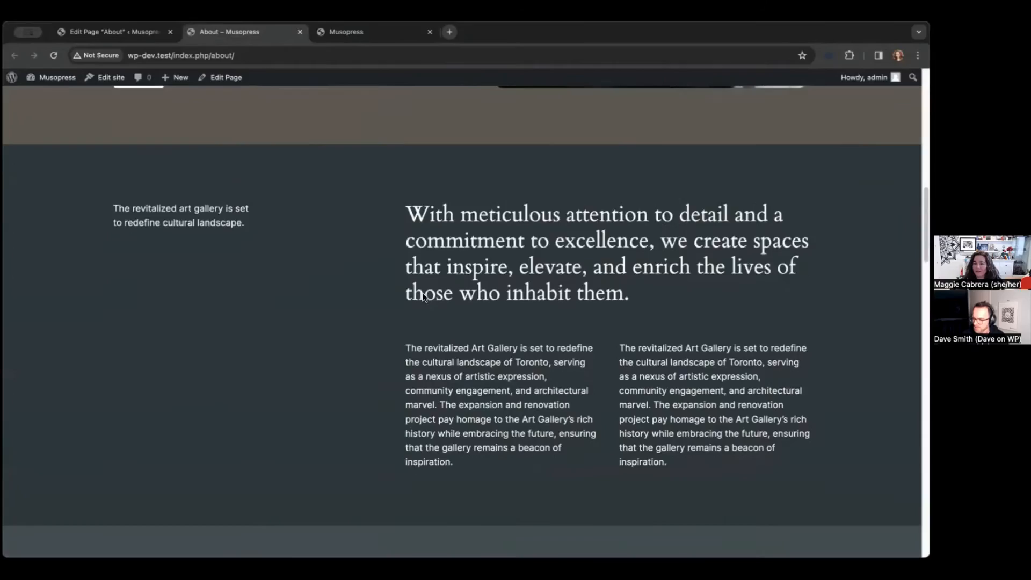
pyautogui.scroll(10, 431, 292)
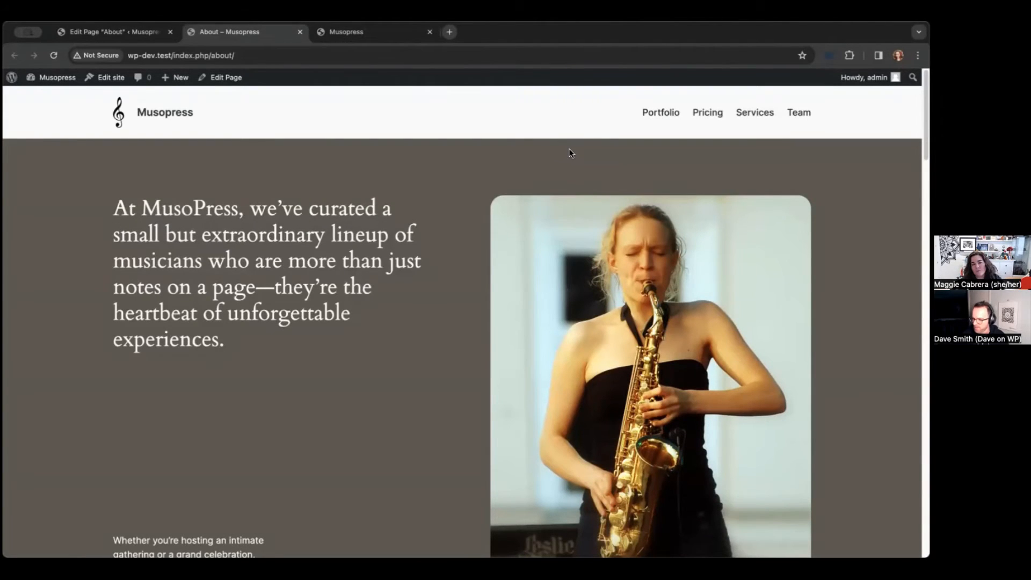
pyautogui.click(142, 31)
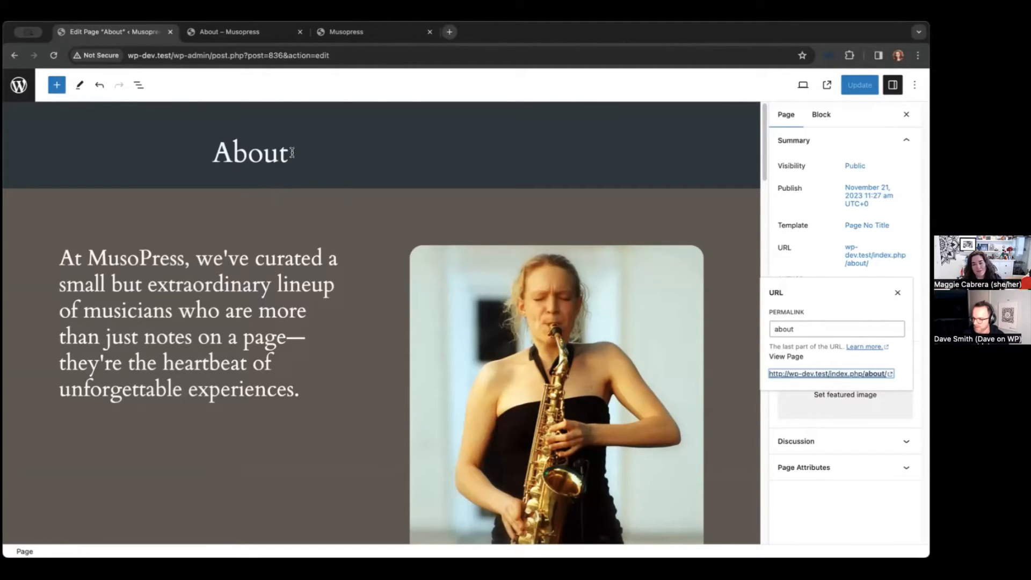
pyautogui.click(278, 174)
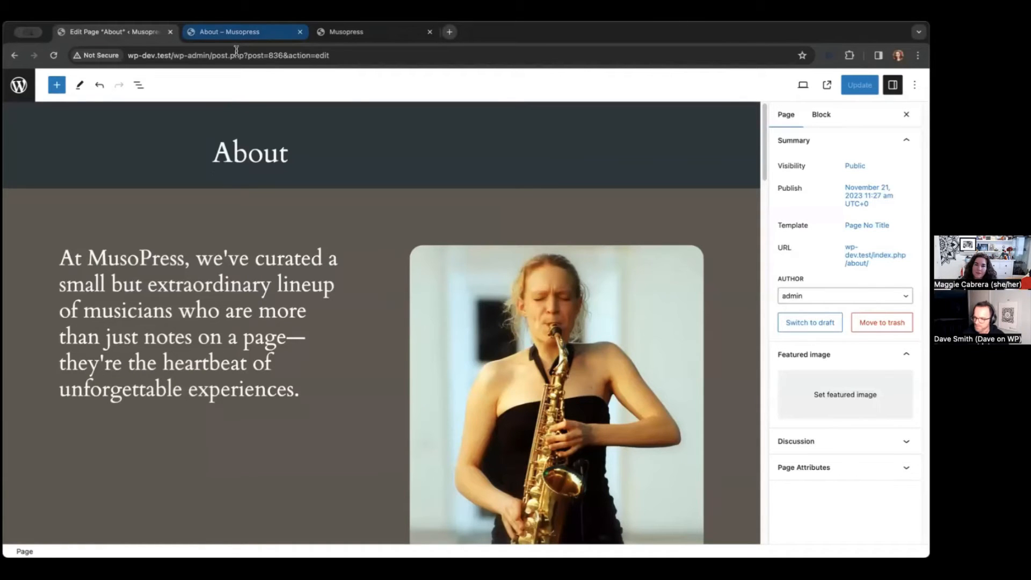
# Step: Close the extra Musopress browser tab and add a new page titled "Team" from the Pages list
pyautogui.click(371, 31)
pyautogui.click(428, 32)
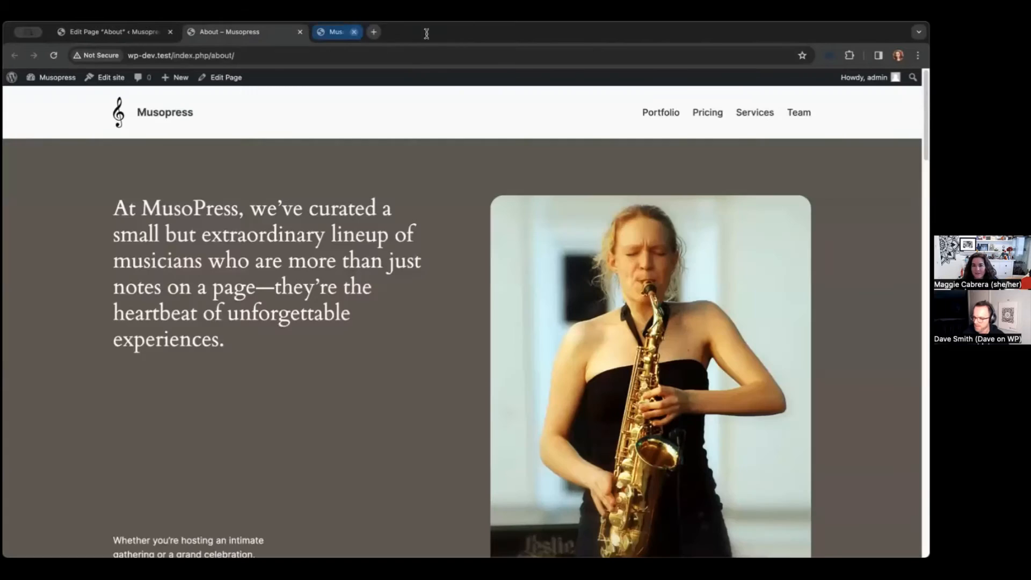
pyautogui.click(128, 30)
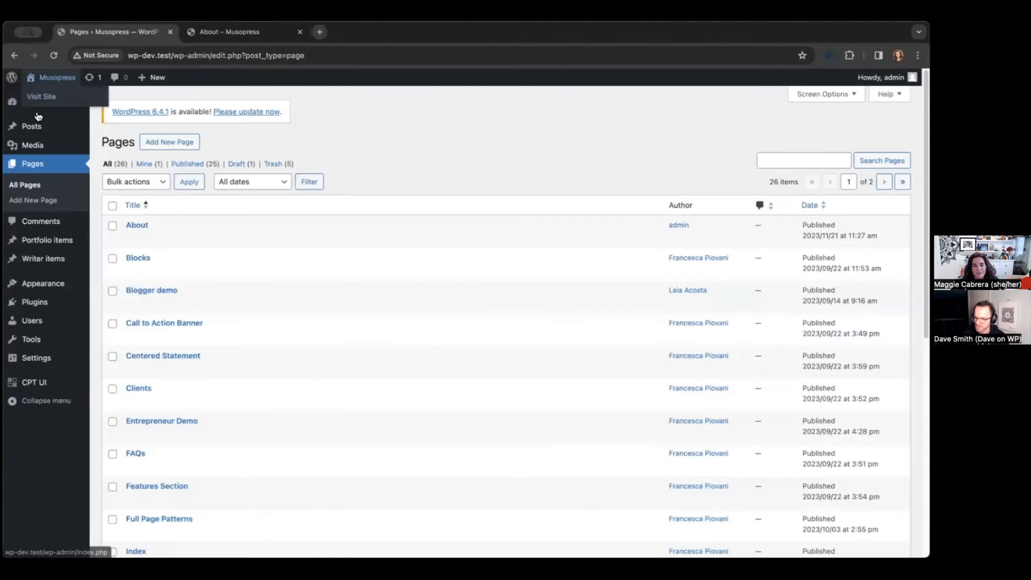
pyautogui.click(174, 143)
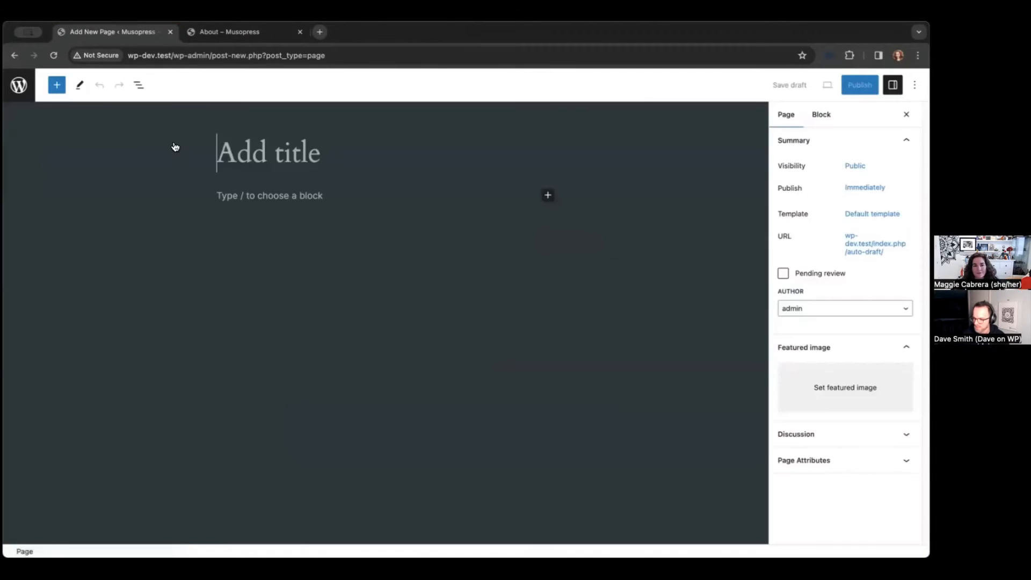
pyautogui.write('Team')
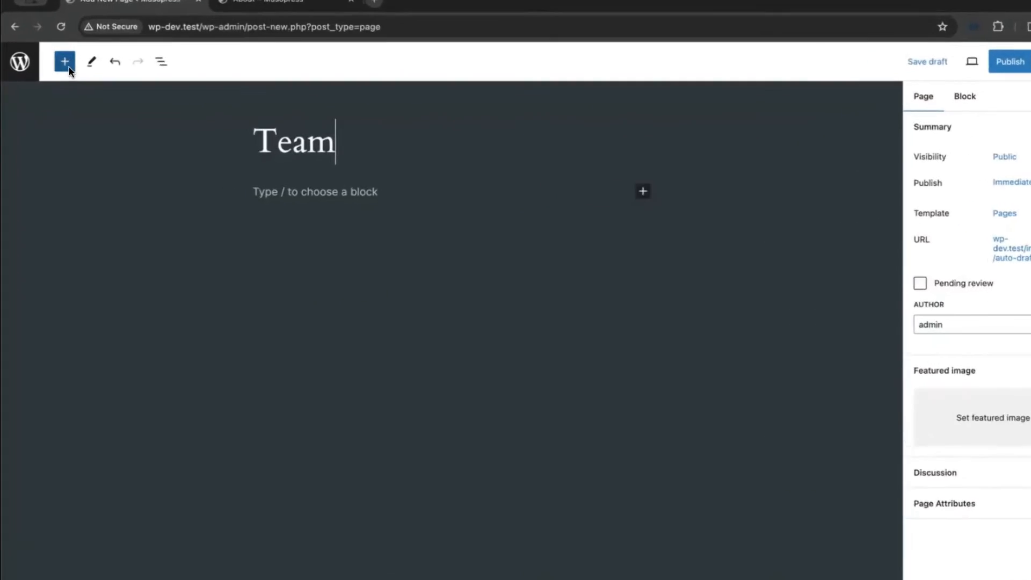
# Step: Insert the "Team members, 4 columns" pattern from the Team category into the Team page
pyautogui.click(57, 86)
pyautogui.click(143, 121)
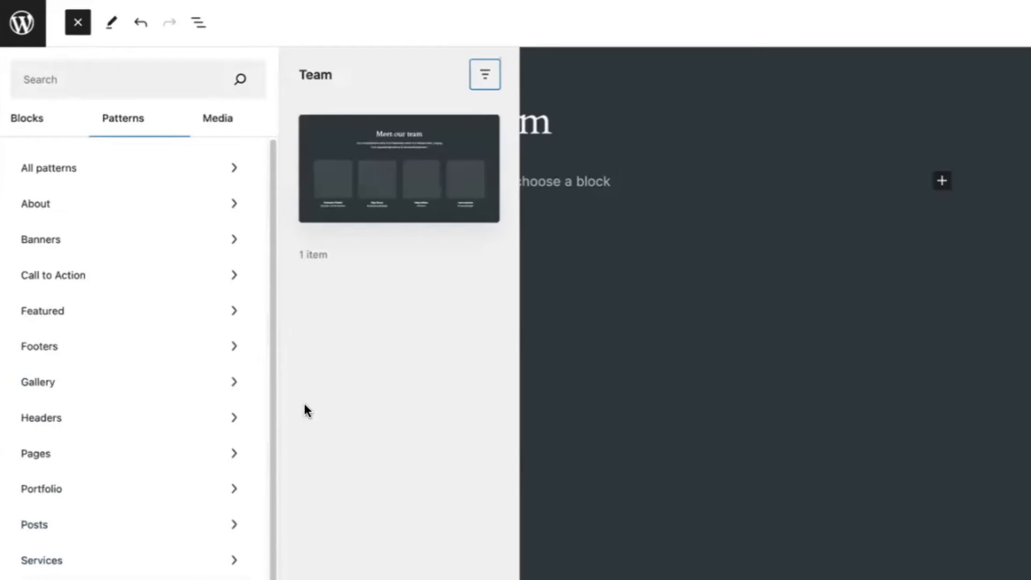
pyautogui.click(385, 141)
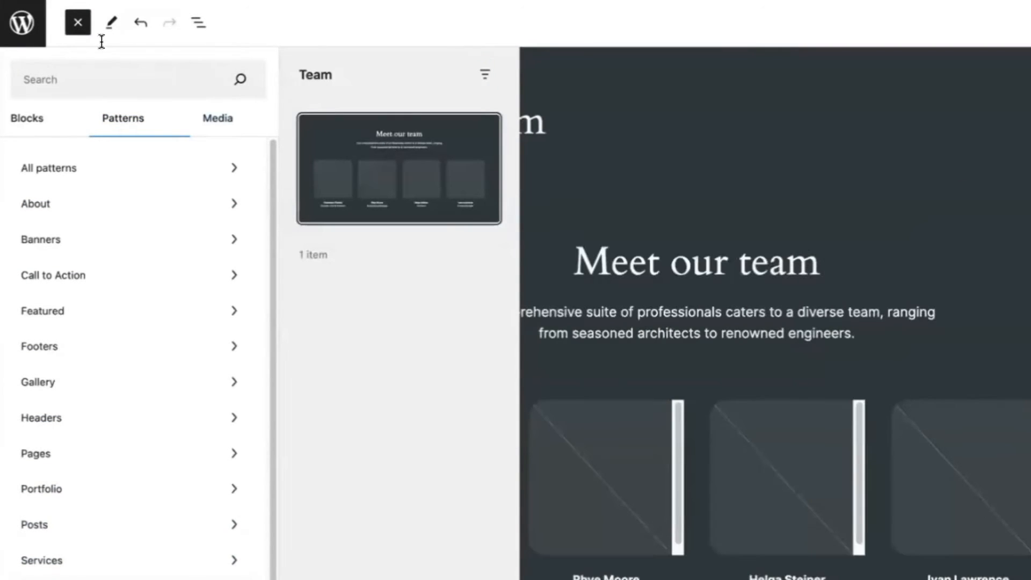
pyautogui.click(78, 23)
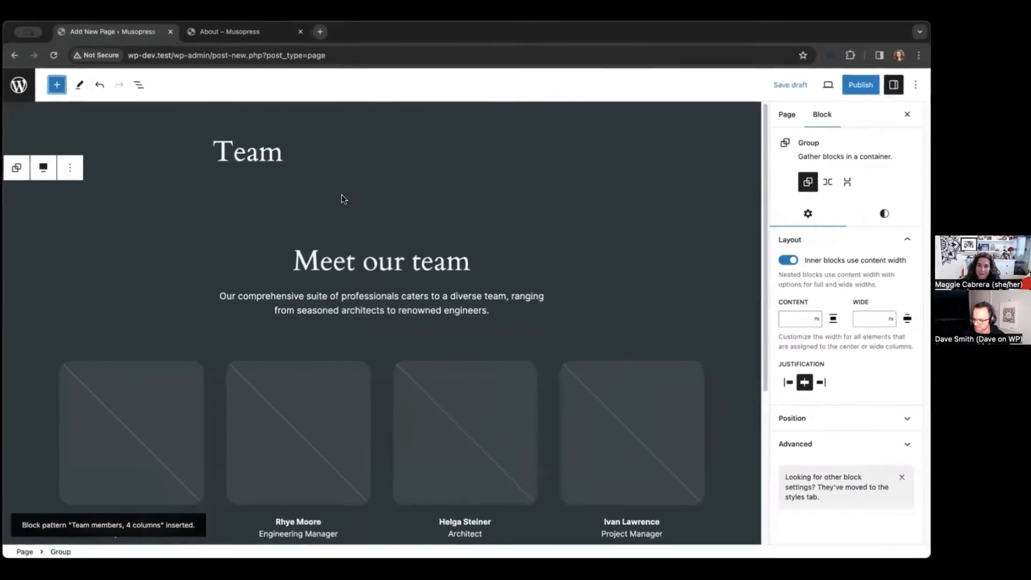
pyautogui.scroll(-2, 341, 198)
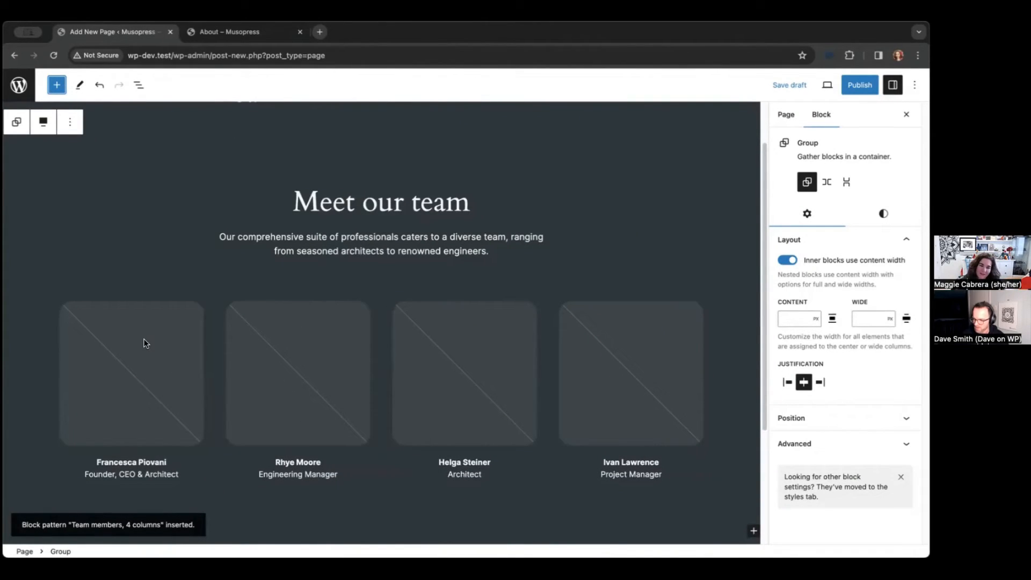
# Step: Fill the first team member's image placeholder with the saxophone player photo from the media library
pyautogui.click(118, 375)
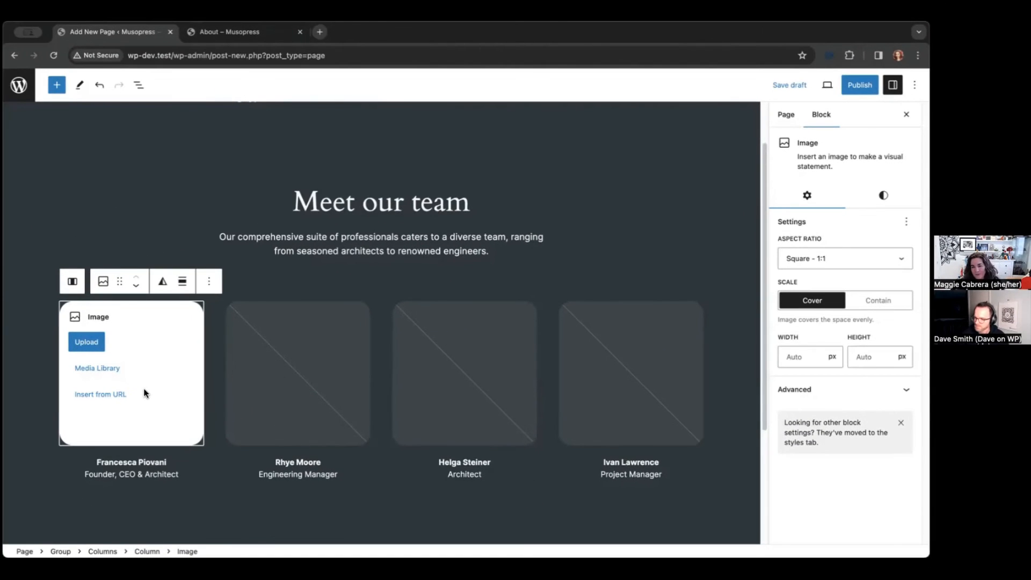
pyautogui.click(105, 365)
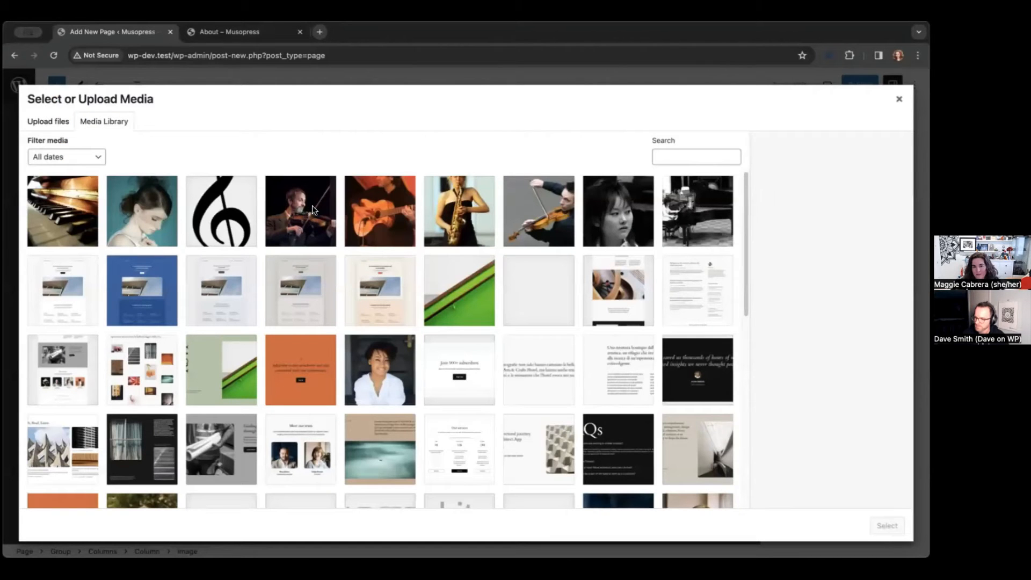
pyautogui.click(312, 207)
pyautogui.click(439, 207)
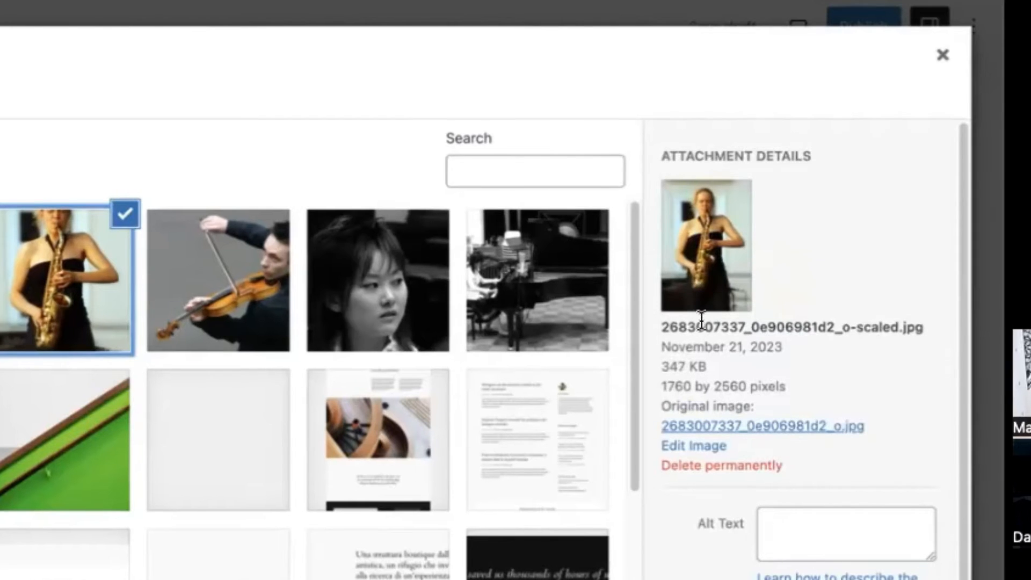
pyautogui.click(922, 579)
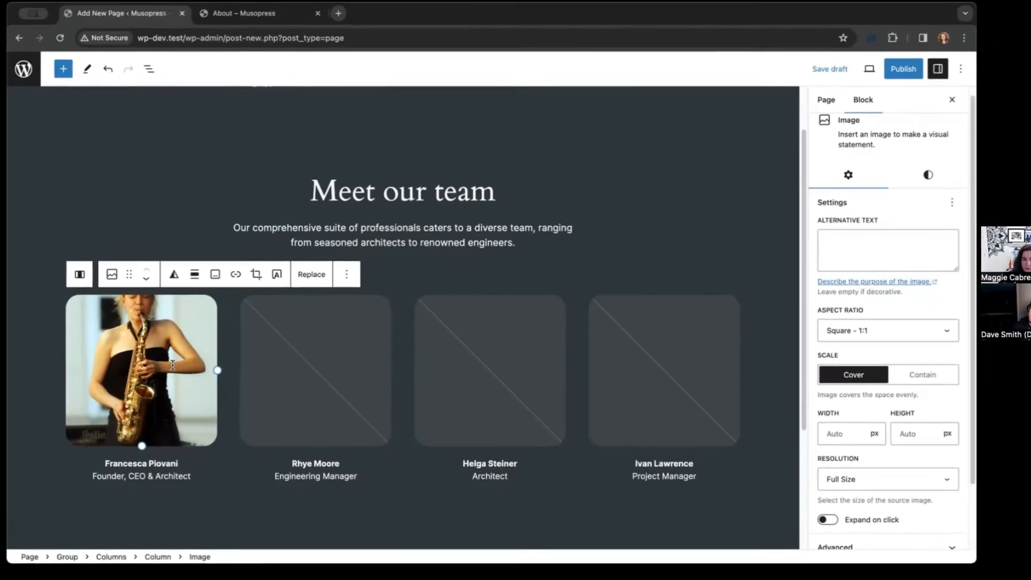
pyautogui.scroll(2, 223, 316)
pyautogui.scroll(-2, 151, 378)
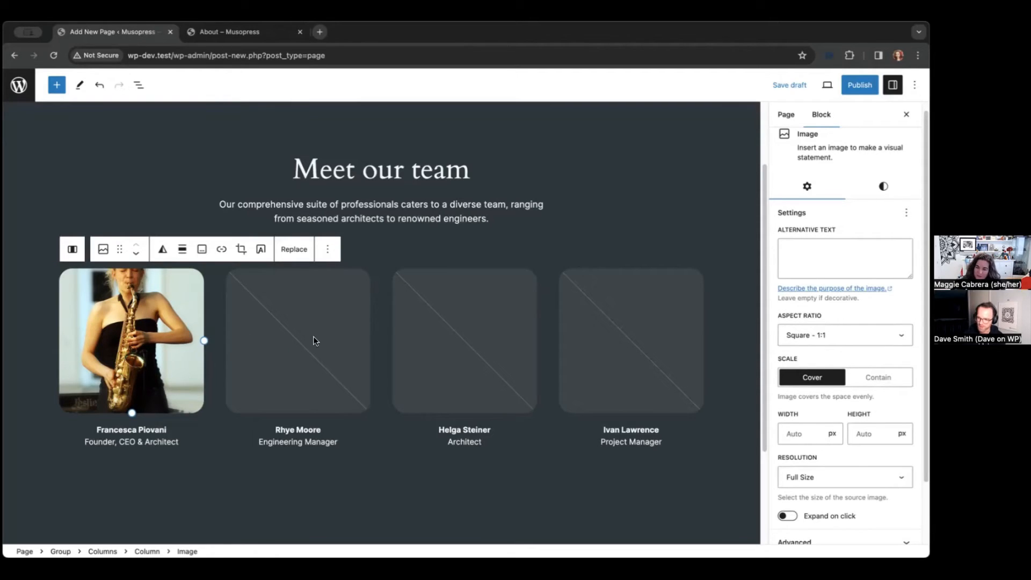
pyautogui.scroll(1, 182, 333)
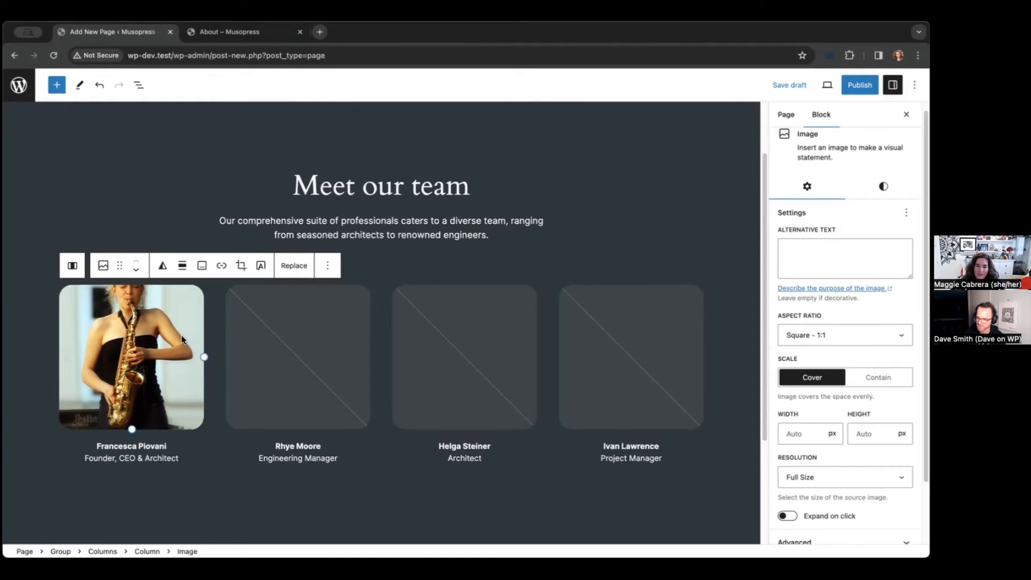
# Step: Fill the remaining three team image placeholders with the bearded violinist, guitarist and dark-haired violinist photos, in that order, from the media library
pyautogui.click(239, 355)
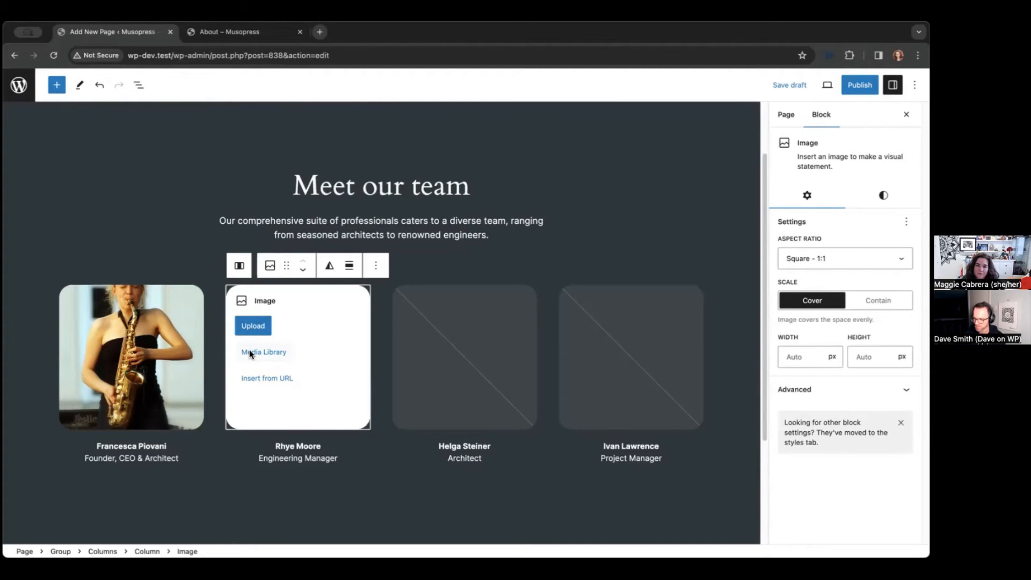
pyautogui.click(249, 353)
pyautogui.click(306, 215)
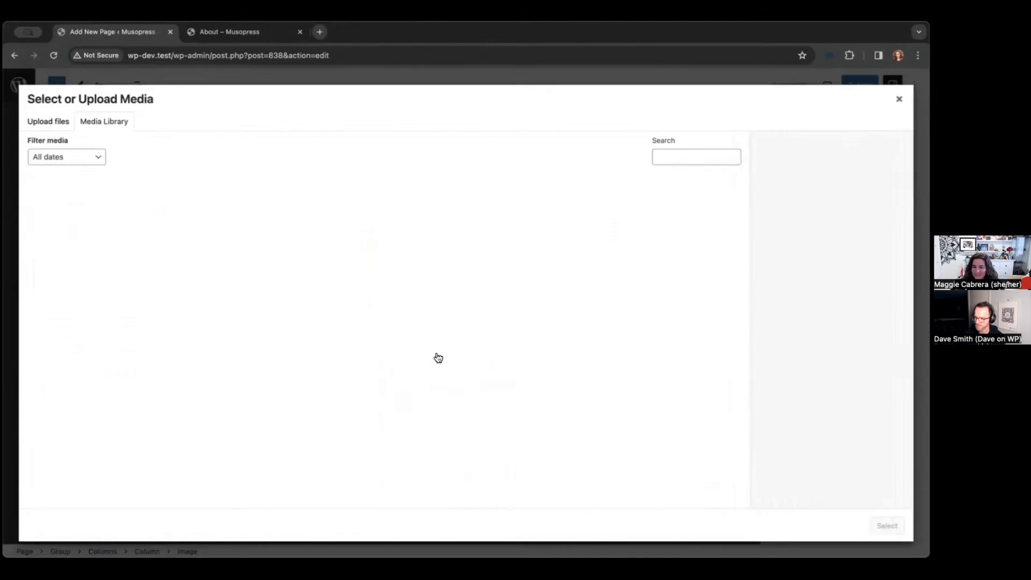
pyautogui.click(392, 227)
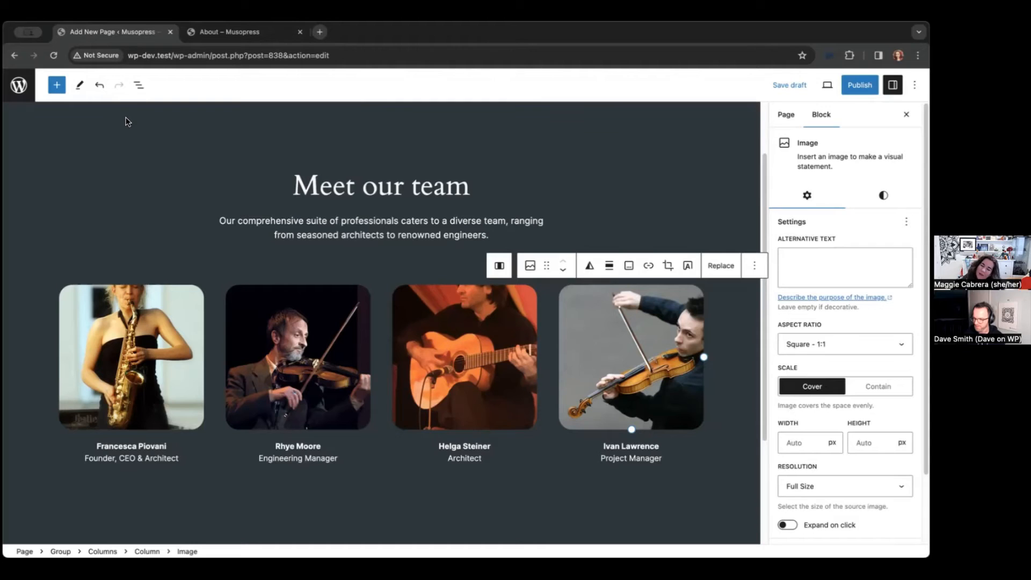
# Step: Duplicate the Columns block holding the four team members to add a second row below it
pyautogui.click(141, 89)
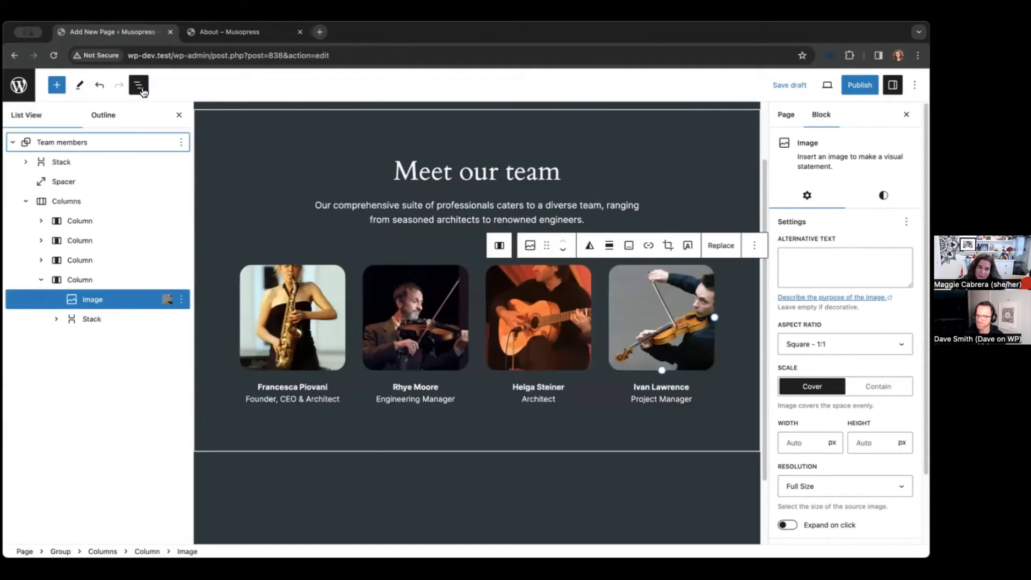
pyautogui.click(41, 280)
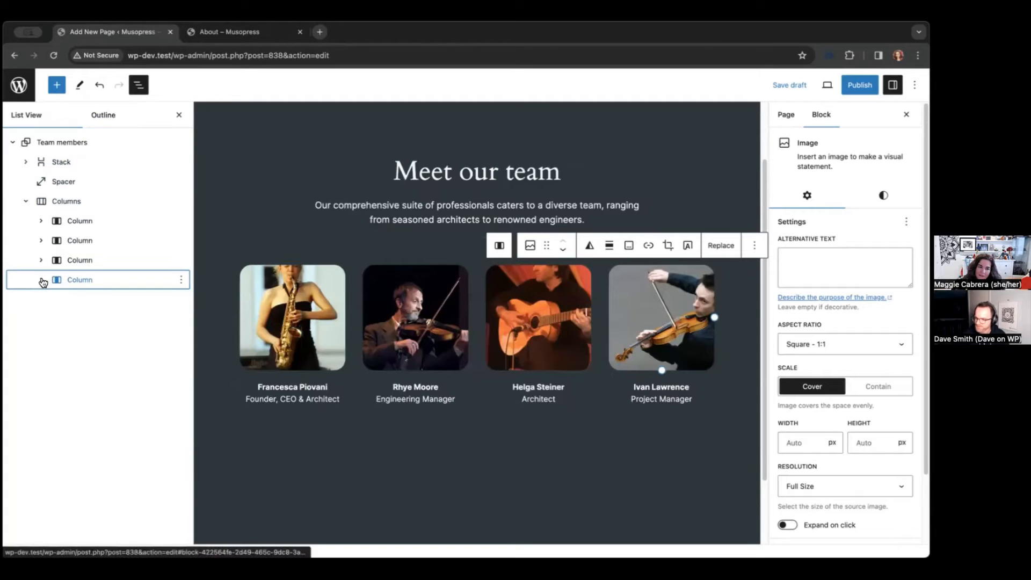
pyautogui.click(89, 207)
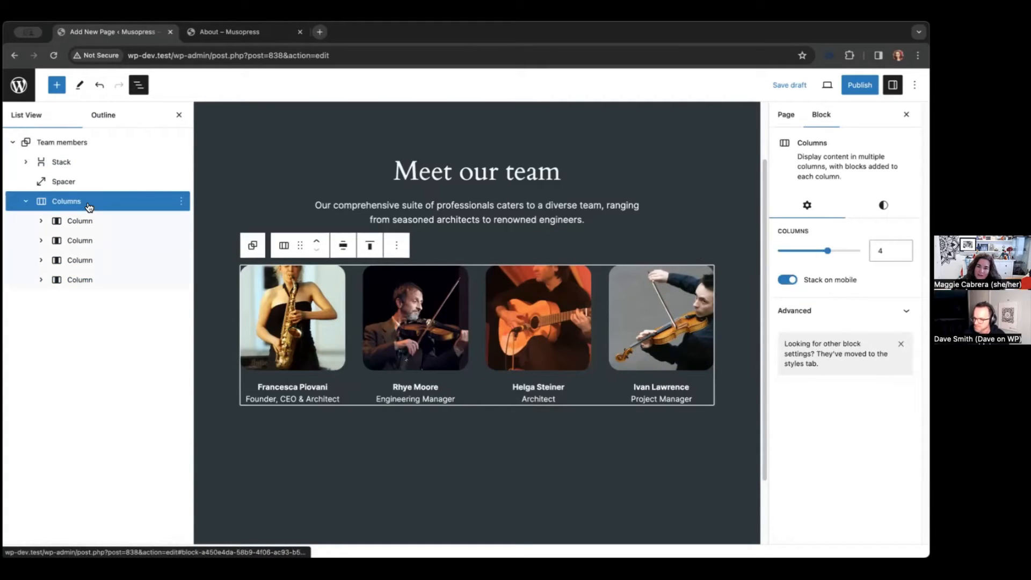
pyautogui.click(181, 202)
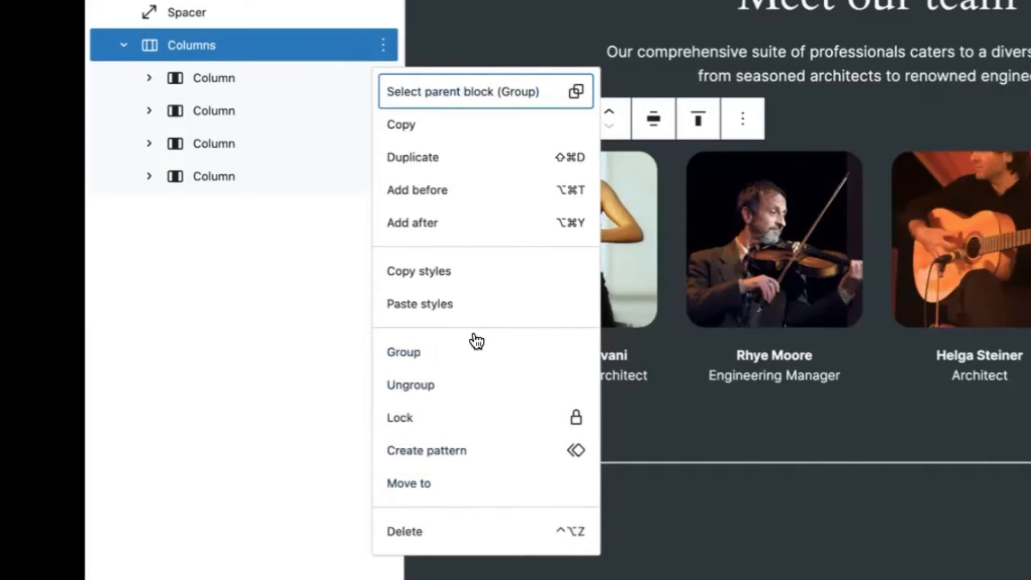
pyautogui.click(472, 161)
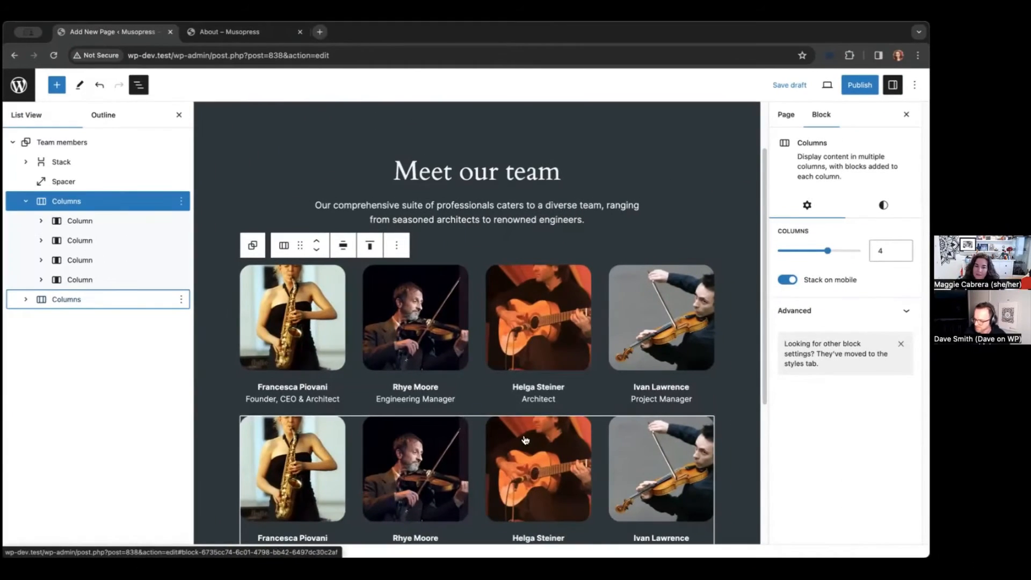
# Step: Delete the fourth column from the second row of team members
pyautogui.click(27, 300)
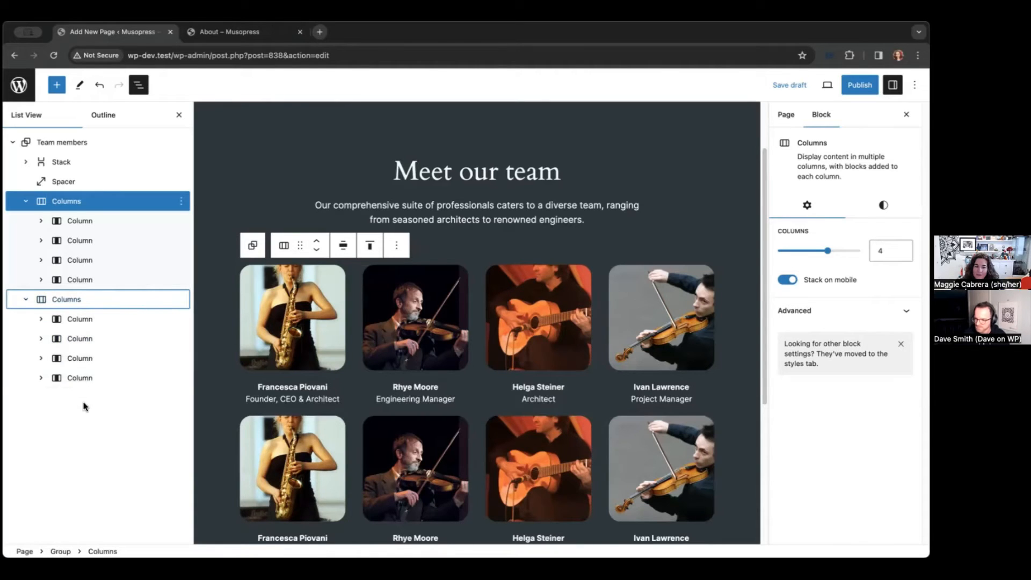
pyautogui.click(90, 375)
pyautogui.click(177, 378)
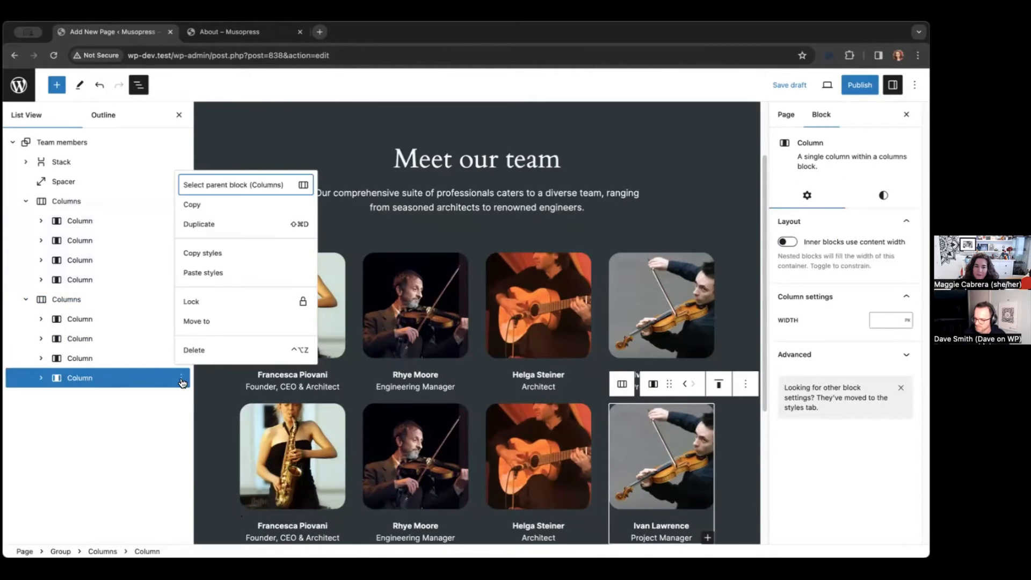
pyautogui.click(199, 349)
pyautogui.scroll(-3, 529, 353)
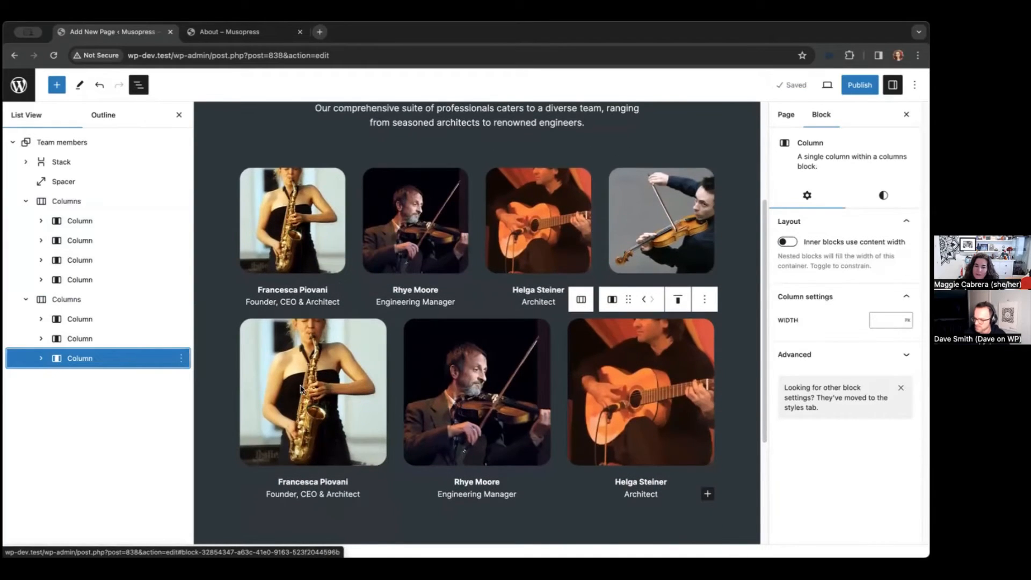
# Step: Set the width of the second row's first column to 25%
pyautogui.click(129, 320)
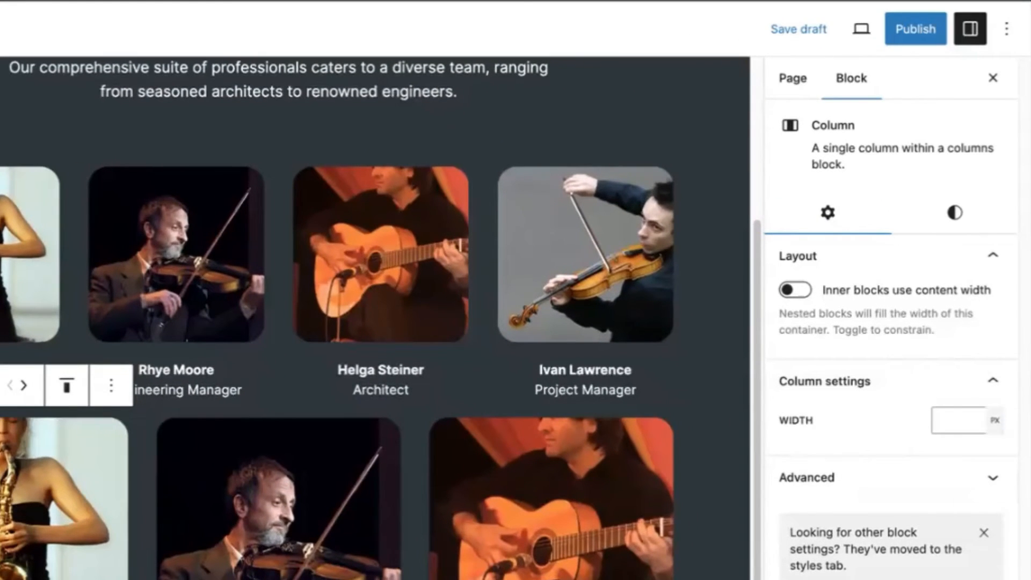
pyautogui.click(995, 420)
pyautogui.click(995, 438)
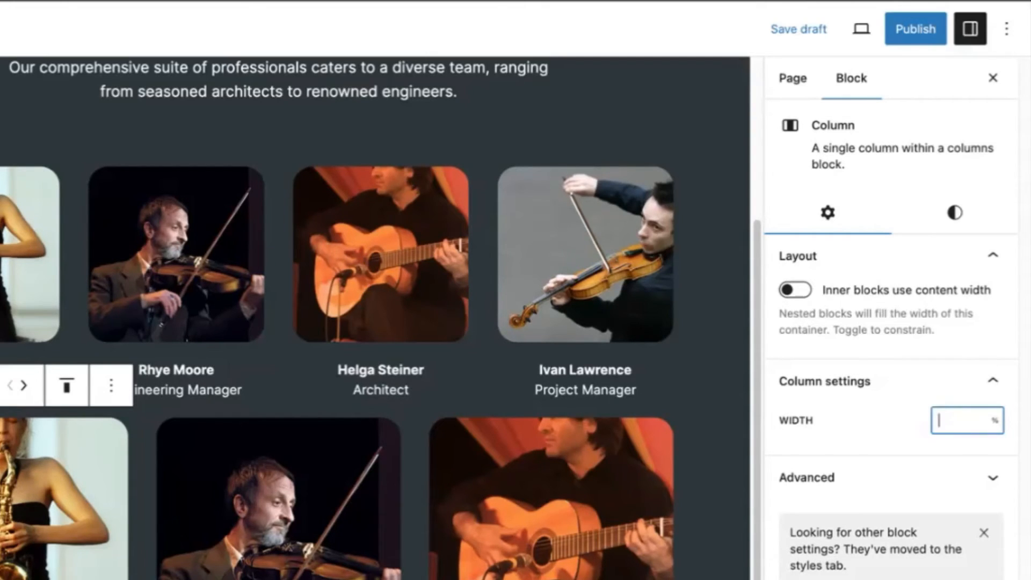
pyautogui.write('25')
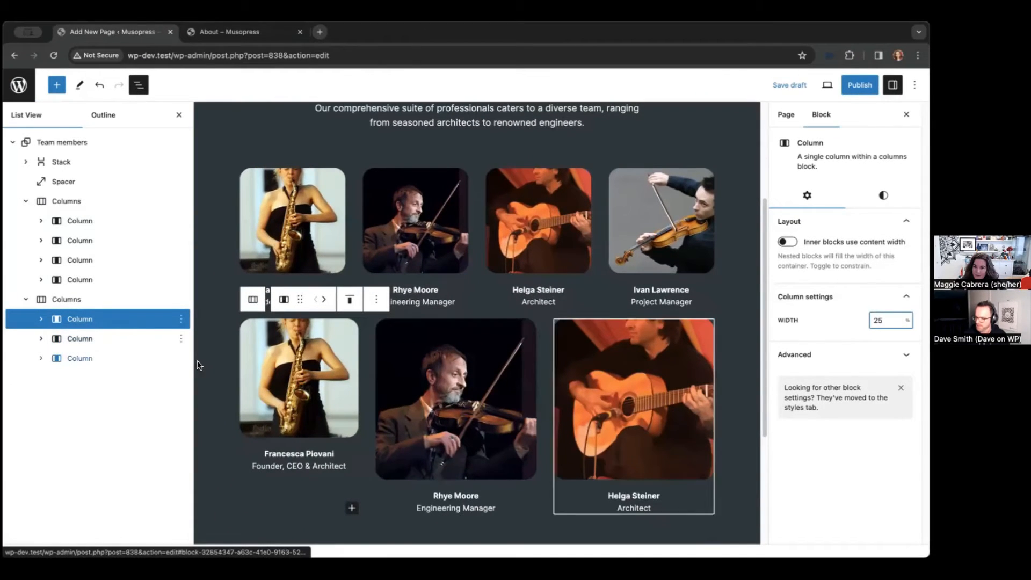
# Step: Set the widths of the second and third columns in the second row to 25% each
pyautogui.click(96, 339)
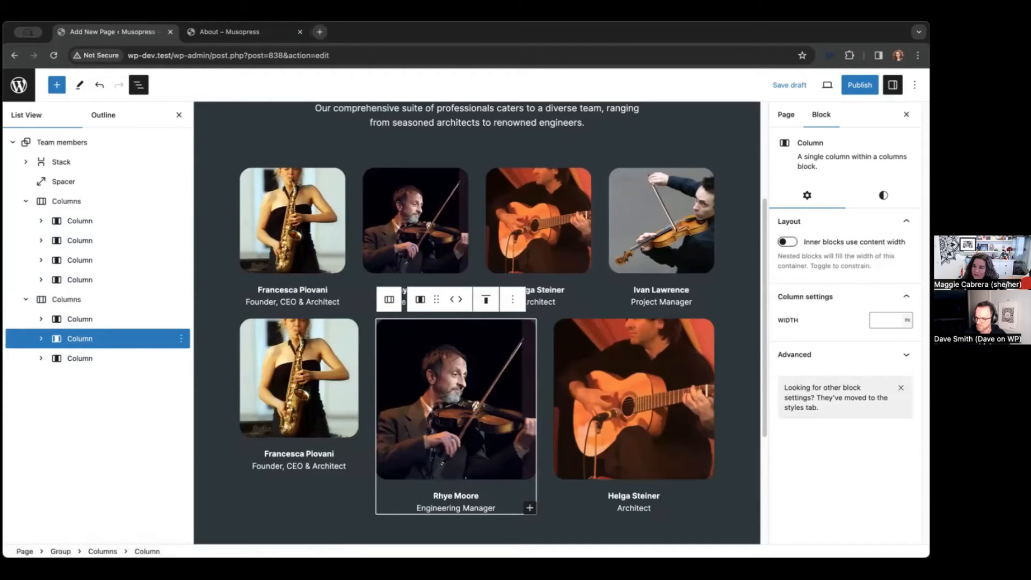
pyautogui.click(906, 319)
pyautogui.click(906, 332)
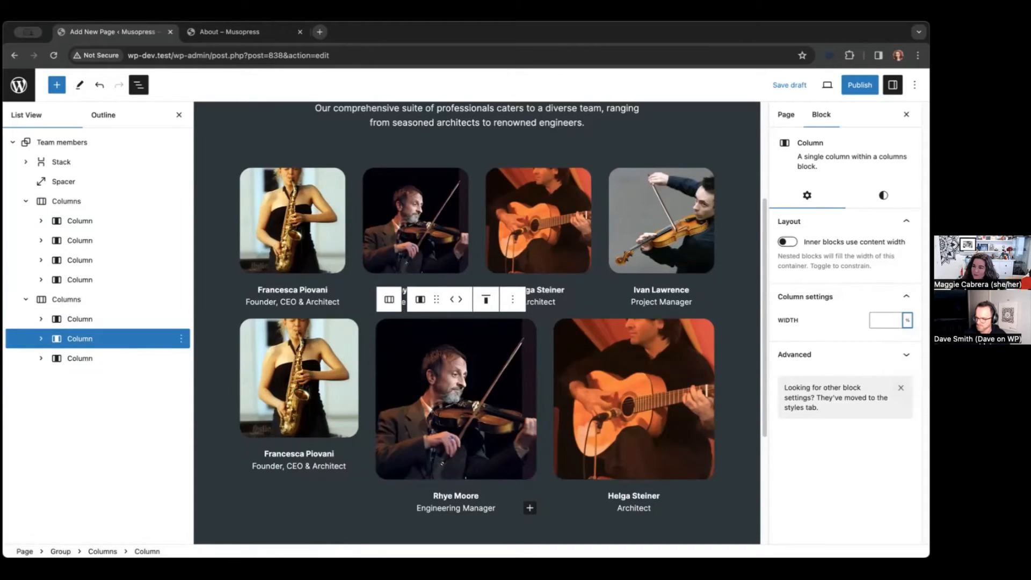
pyautogui.write('25')
pyautogui.click(96, 358)
pyautogui.click(885, 320)
pyautogui.write('25')
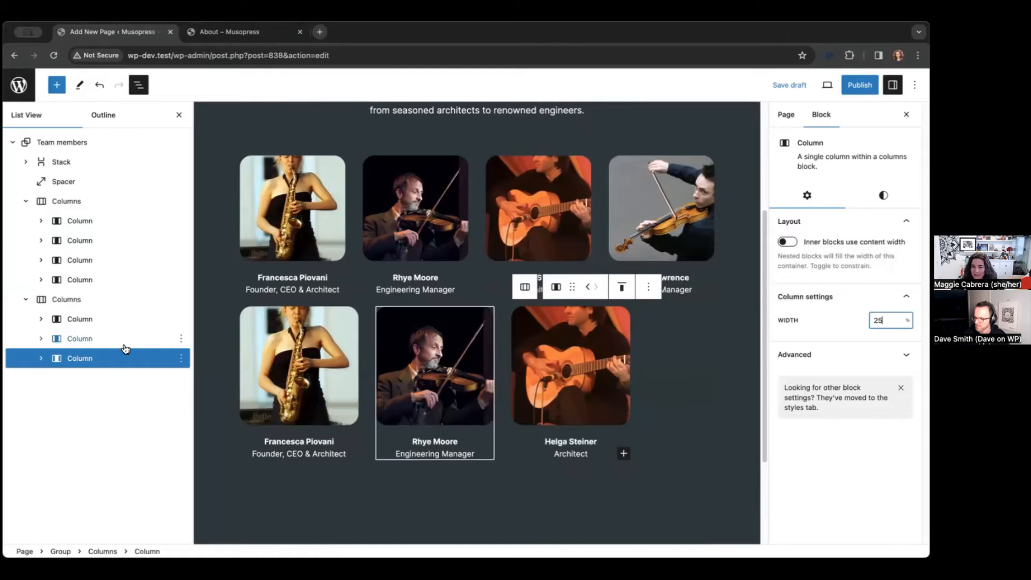
# Step: Give the second row's first column a custom horizontal padding of 4.1%
pyautogui.click(126, 320)
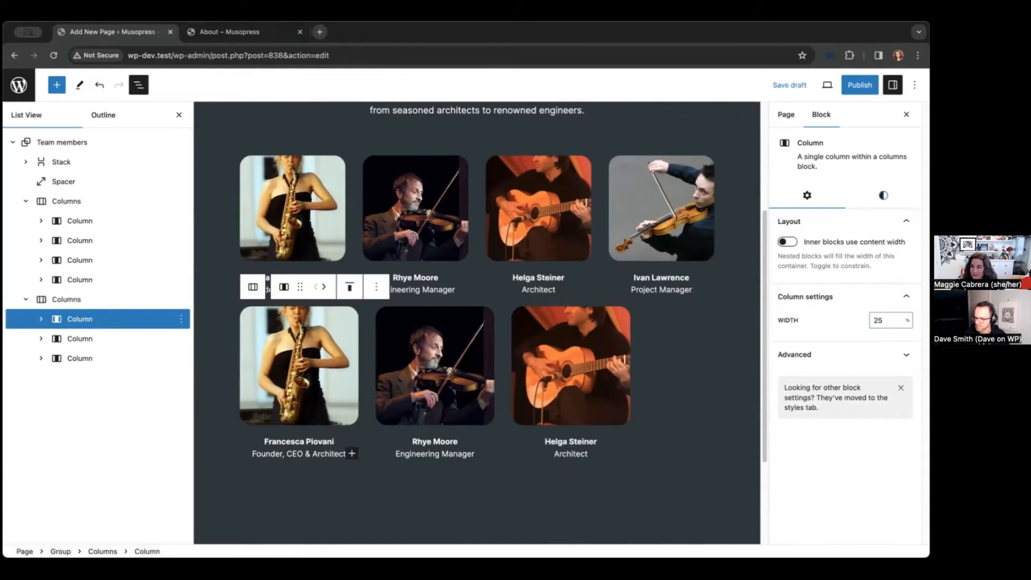
pyautogui.click(883, 195)
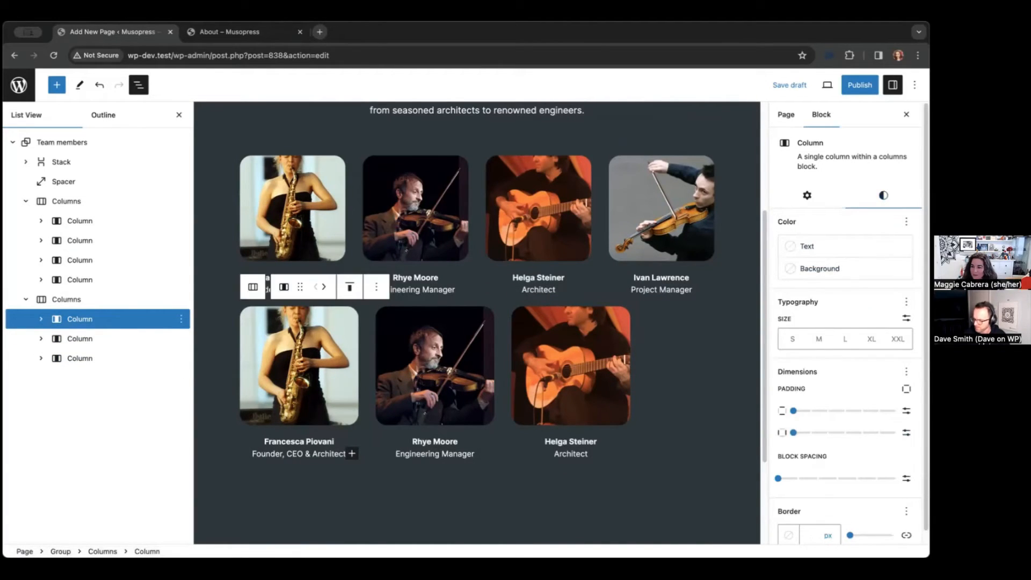
pyautogui.click(439, 38)
pyautogui.click(296, 376)
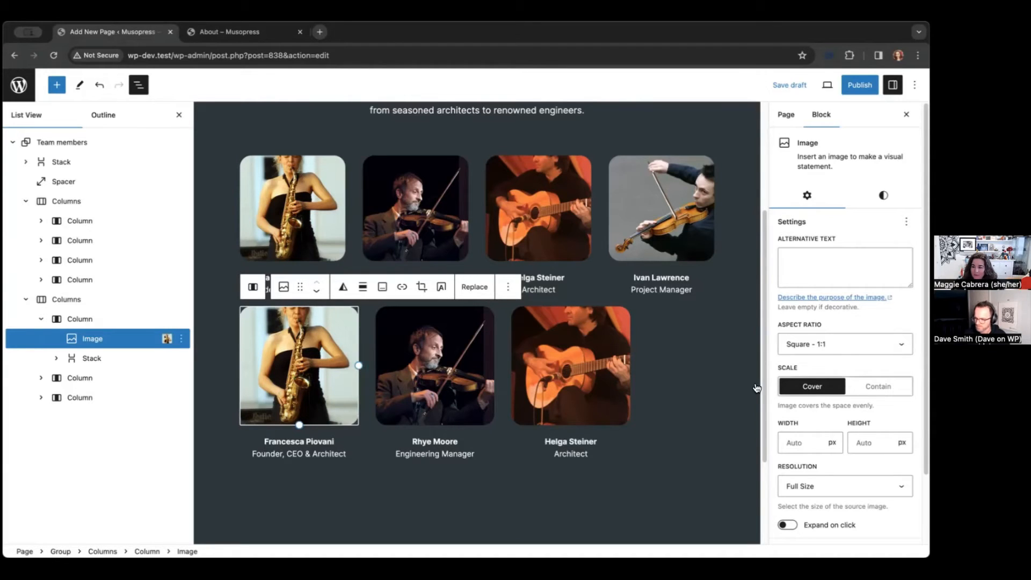
pyautogui.click(80, 318)
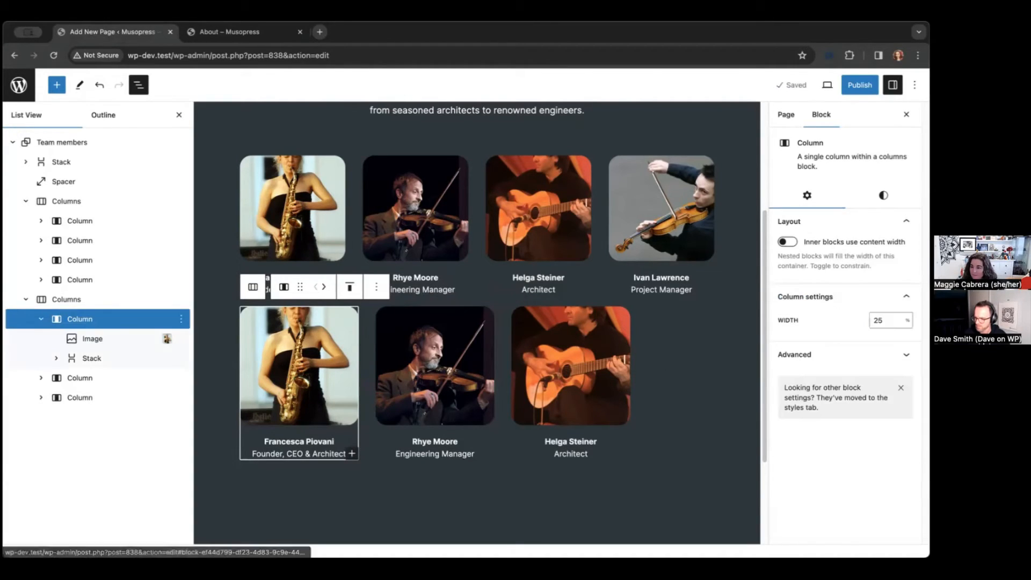
pyautogui.click(802, 407)
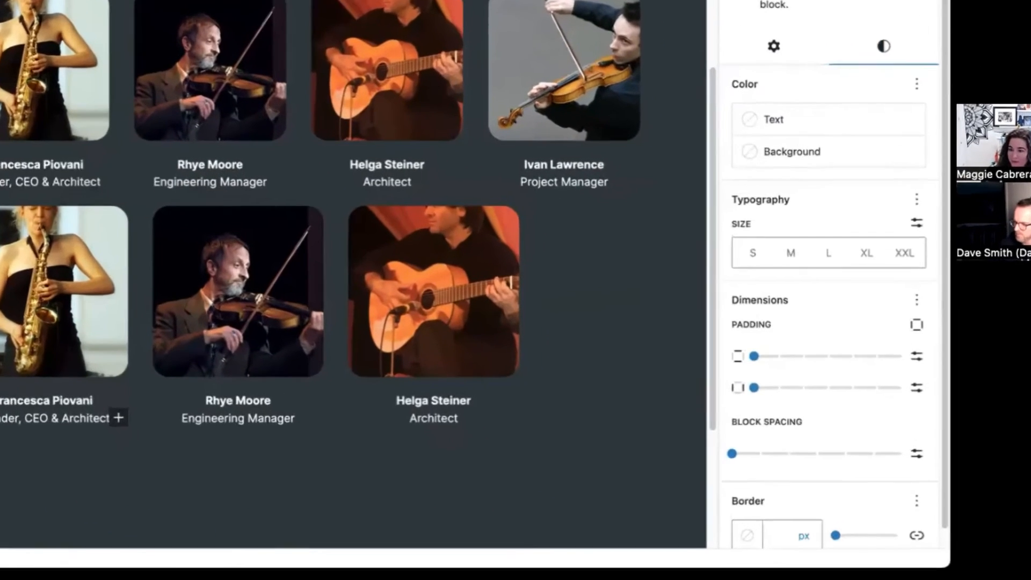
pyautogui.click(911, 412)
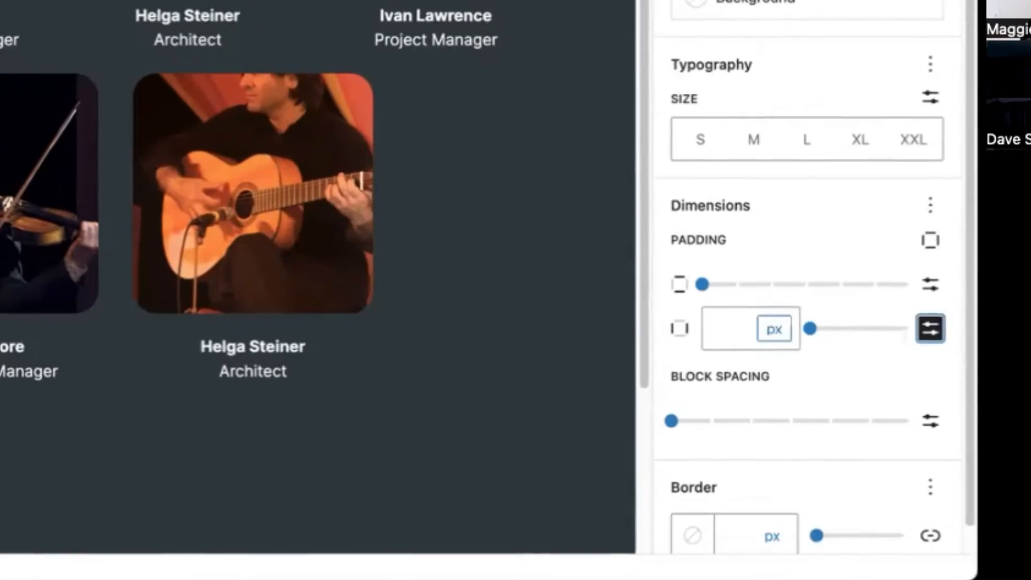
pyautogui.click(774, 329)
pyautogui.click(747, 349)
pyautogui.click(729, 341)
pyautogui.write('4')
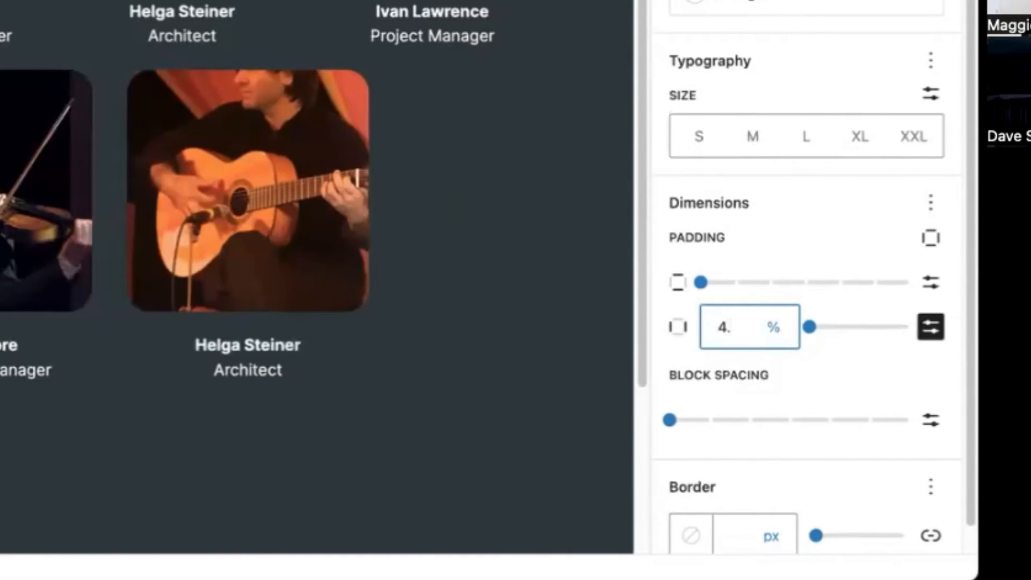
pyautogui.write('.')
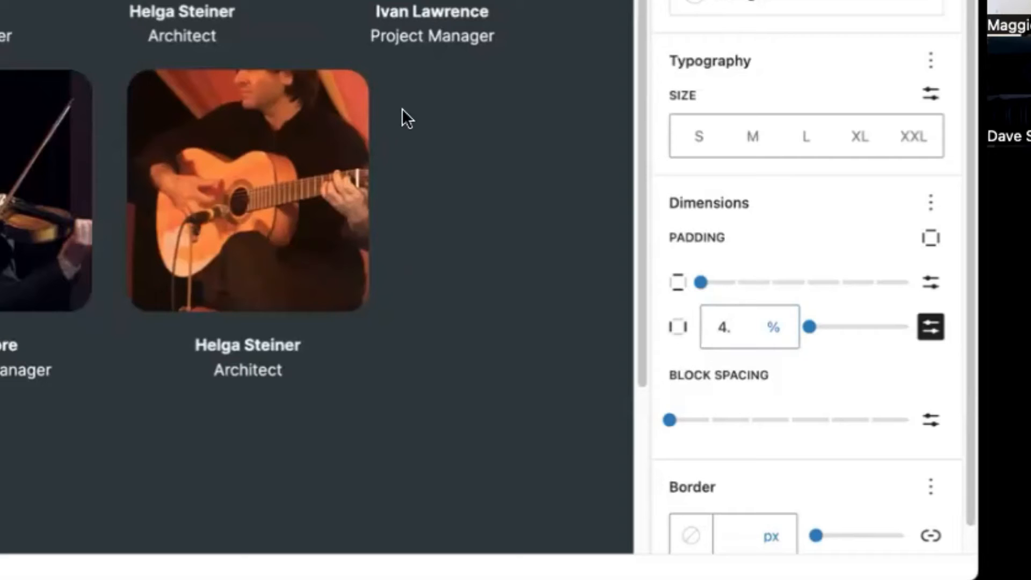
pyautogui.write('1')
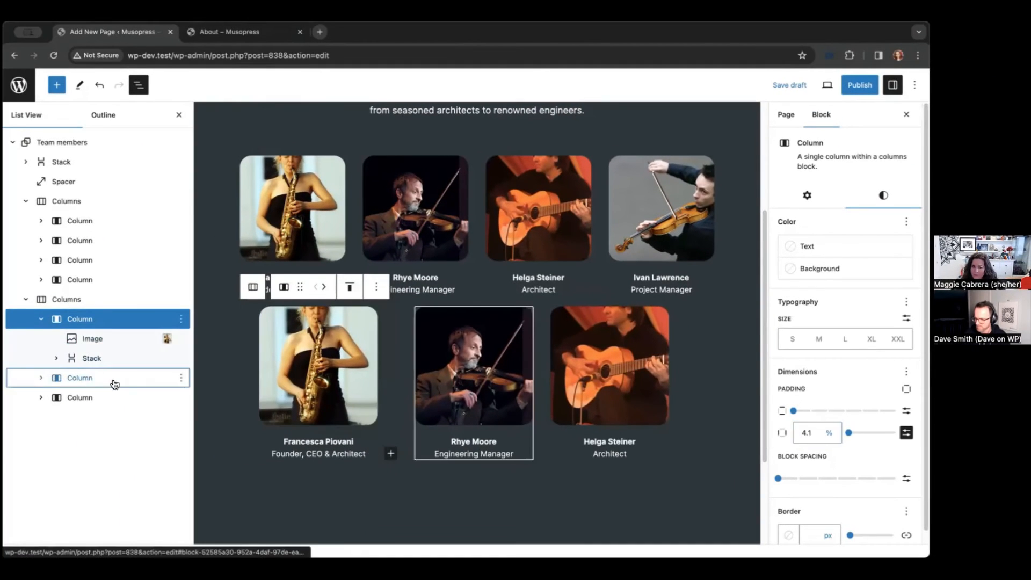
# Step: Give the second row's middle column a custom horizontal padding of 4.1%
pyautogui.click(99, 376)
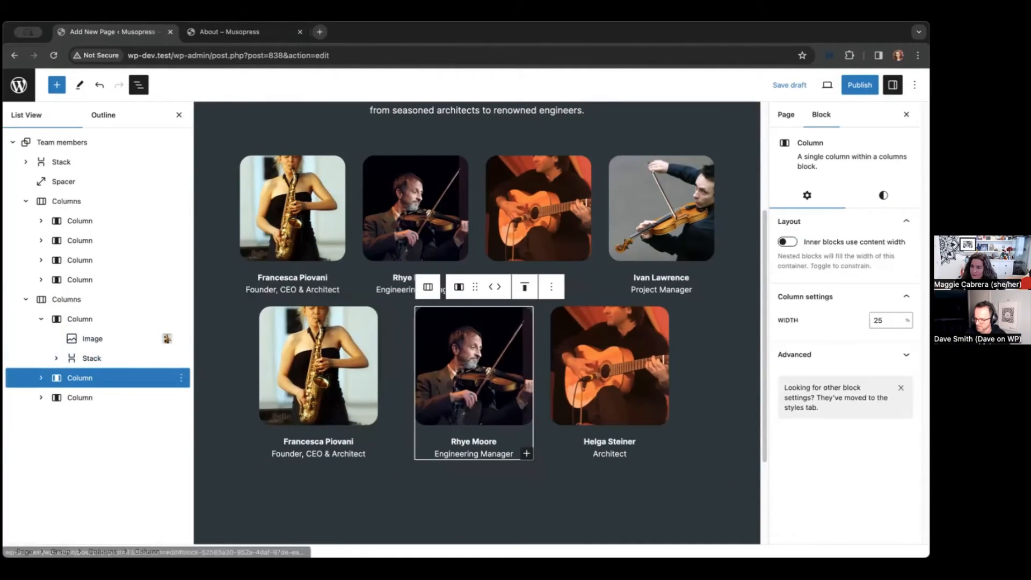
pyautogui.click(883, 195)
pyautogui.scroll(-1, 859, 376)
pyautogui.click(906, 421)
pyautogui.click(828, 420)
pyautogui.click(833, 433)
pyautogui.click(808, 420)
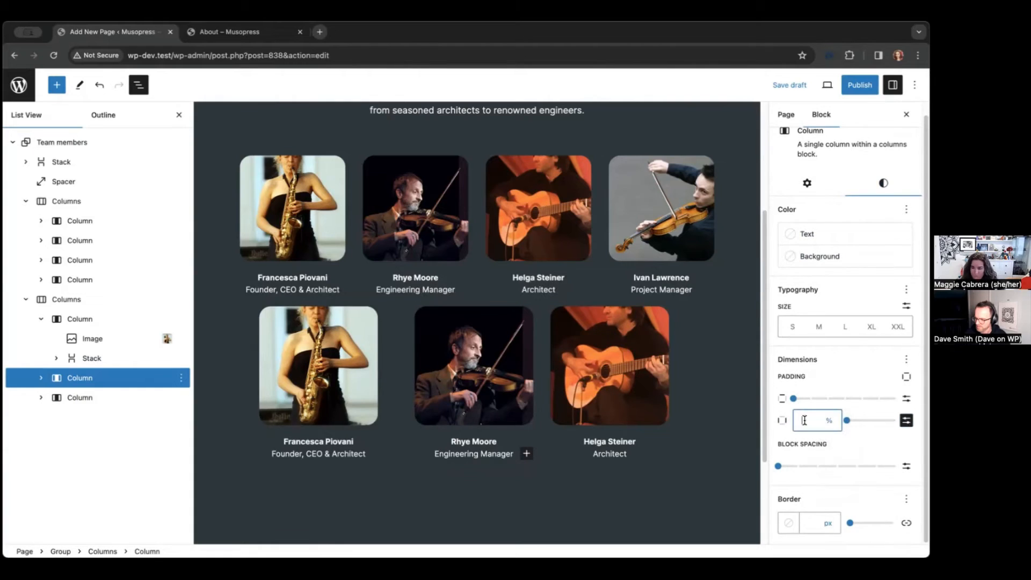
pyautogui.write('4.1')
# Step: Set the horizontal padding of the second row's last column to 4.1% and deselect the block
pyautogui.click(80, 397)
pyautogui.click(883, 195)
pyautogui.click(798, 433)
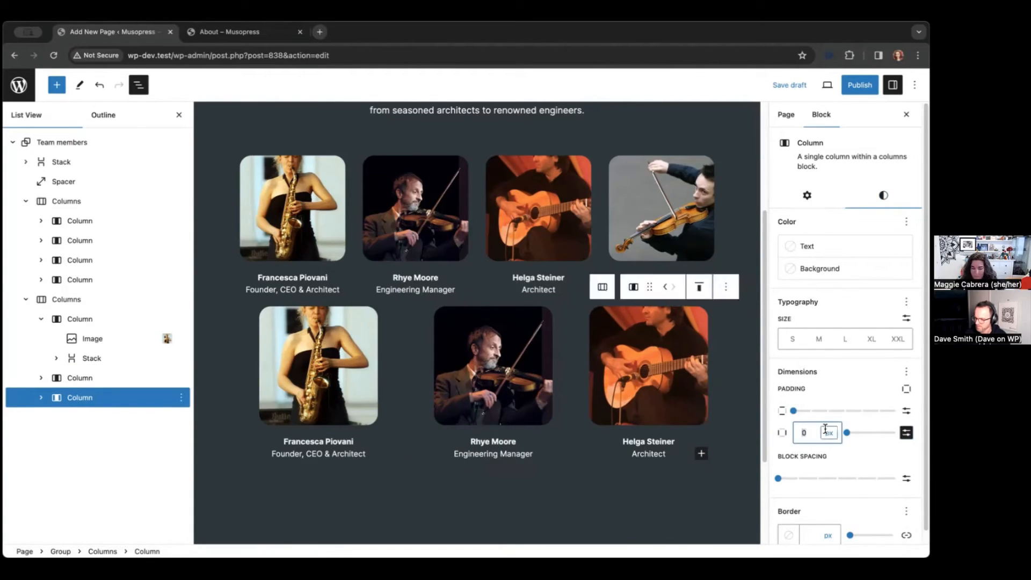
pyautogui.write('4.1')
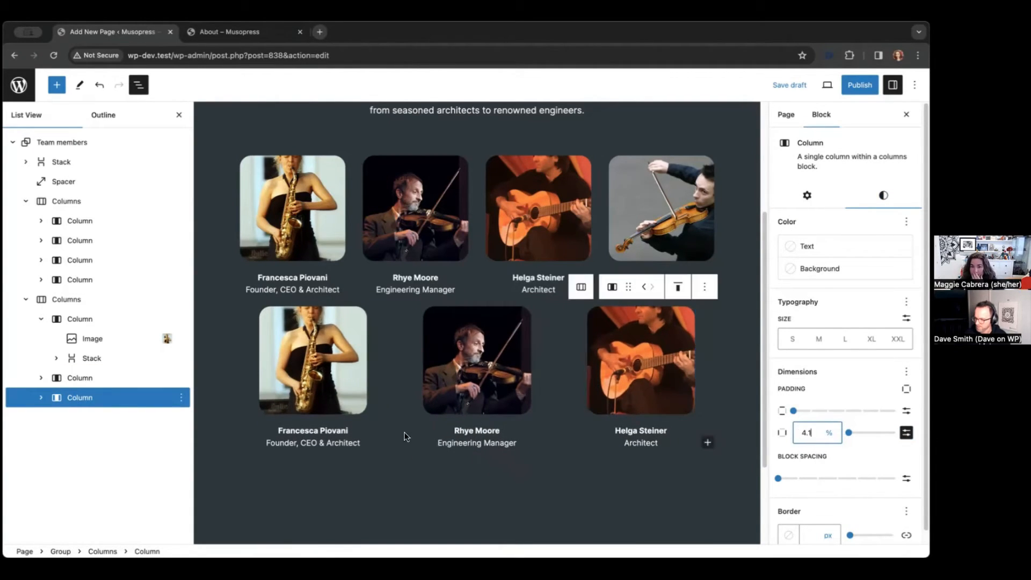
pyautogui.click(424, 500)
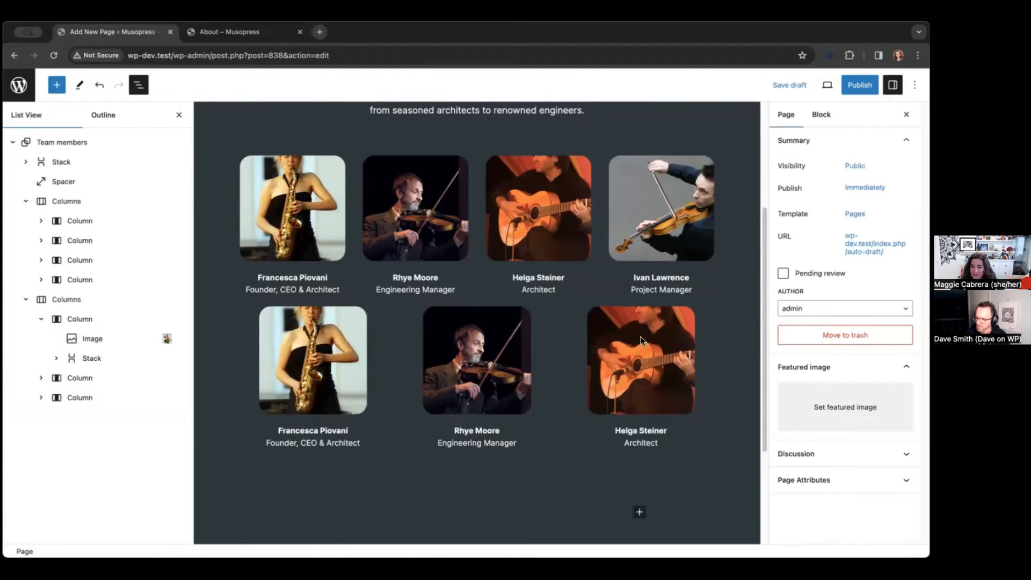
# Step: Check how both rows of team members stack in the mobile preview and return to the desktop preview
pyautogui.click(109, 319)
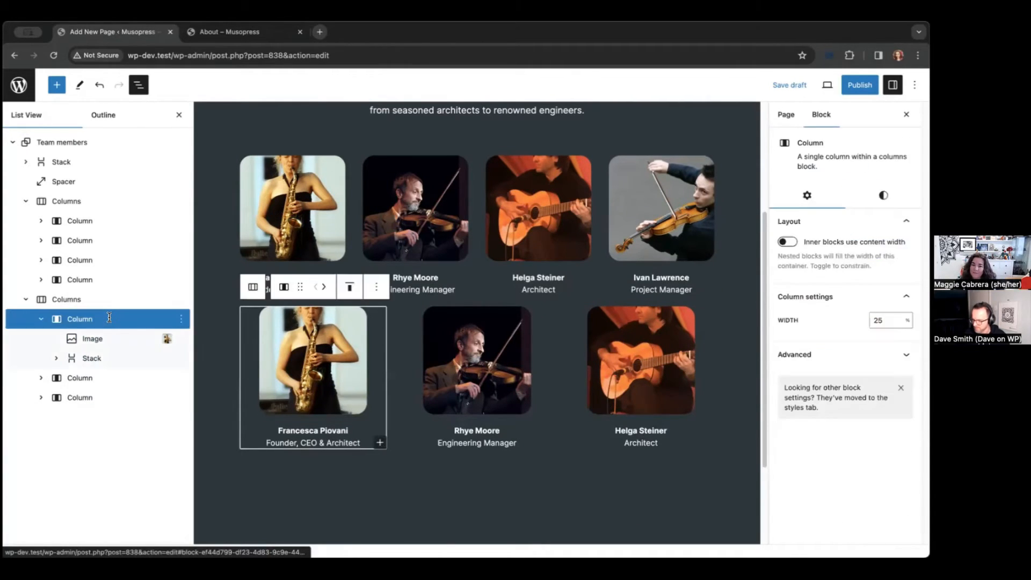
pyautogui.click(92, 378)
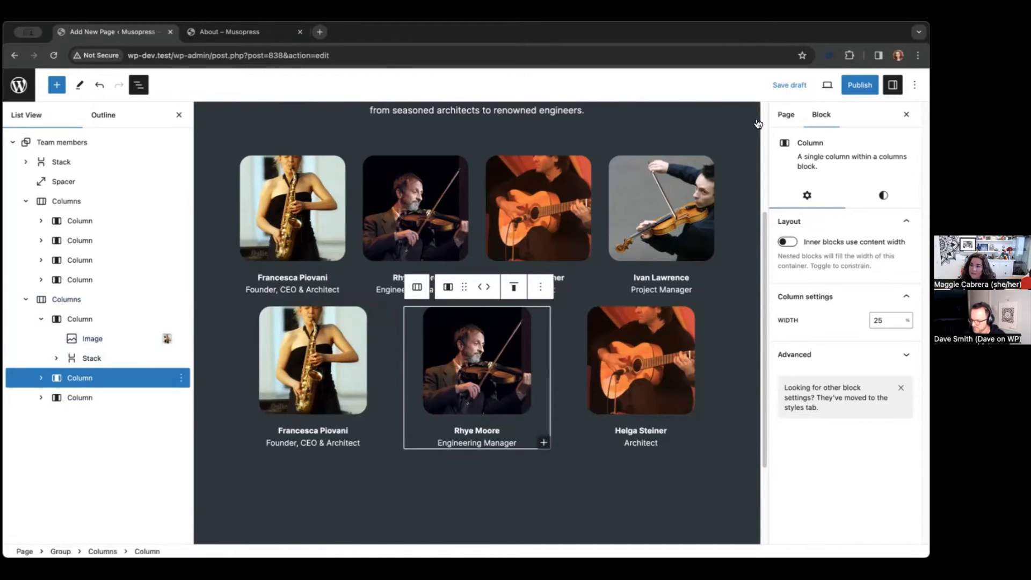
pyautogui.click(826, 86)
pyautogui.click(749, 156)
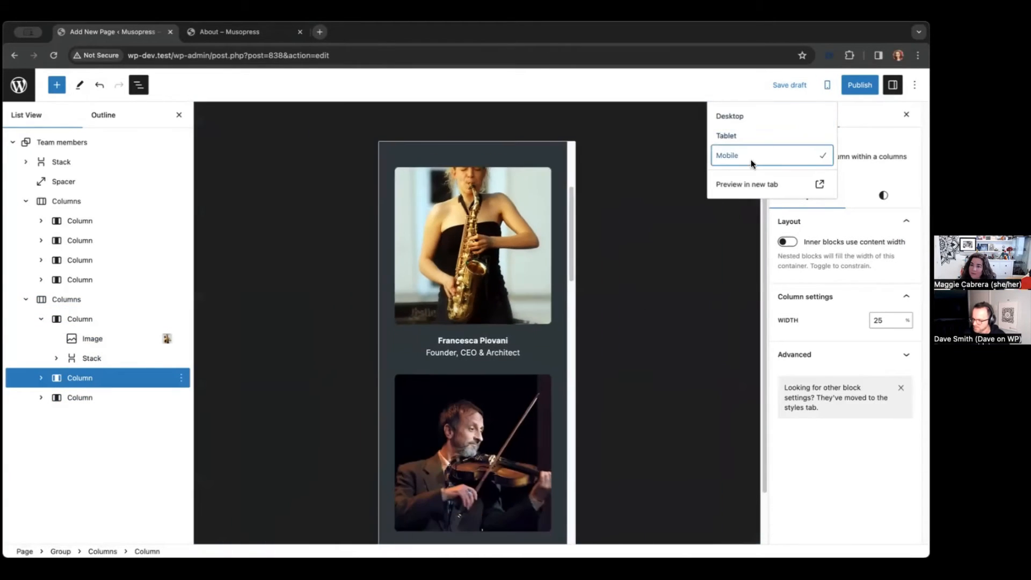
pyautogui.scroll(-7, 526, 270)
pyautogui.scroll(4, 521, 278)
pyautogui.scroll(-4, 523, 282)
pyautogui.scroll(6, 521, 278)
pyautogui.scroll(-8, 520, 278)
pyautogui.scroll(10, 521, 278)
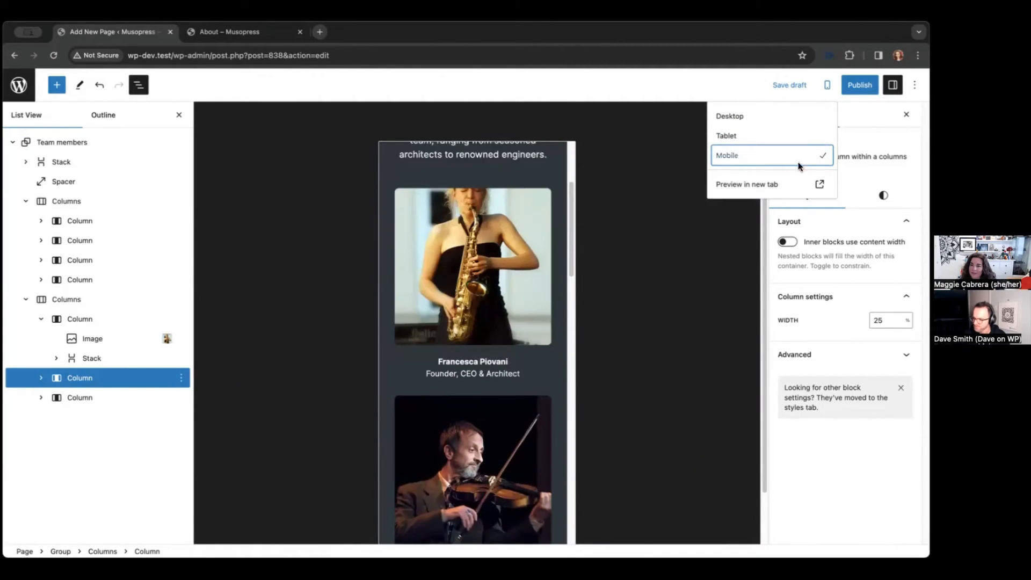
pyautogui.click(798, 117)
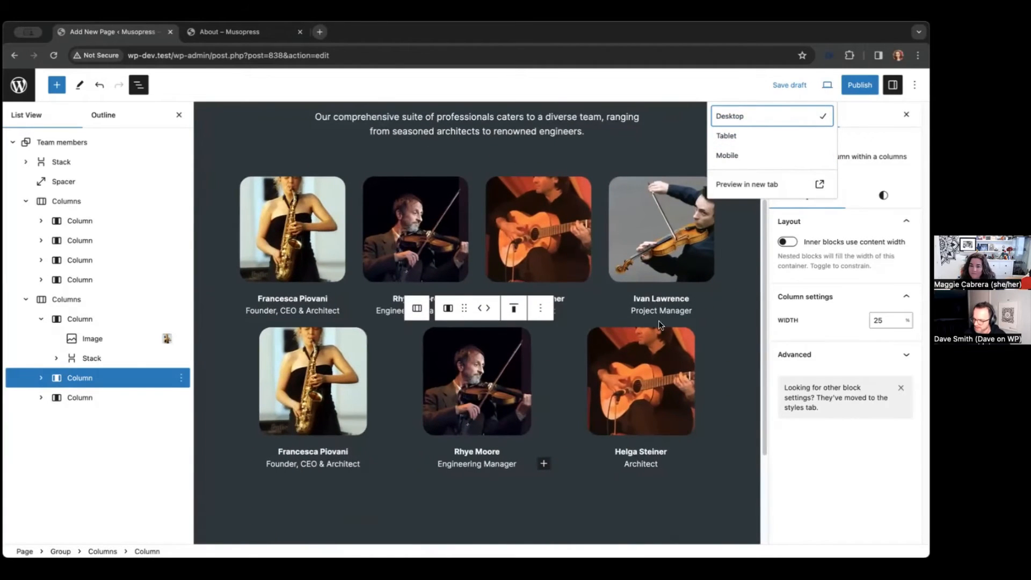
pyautogui.click(659, 314)
pyautogui.click(311, 407)
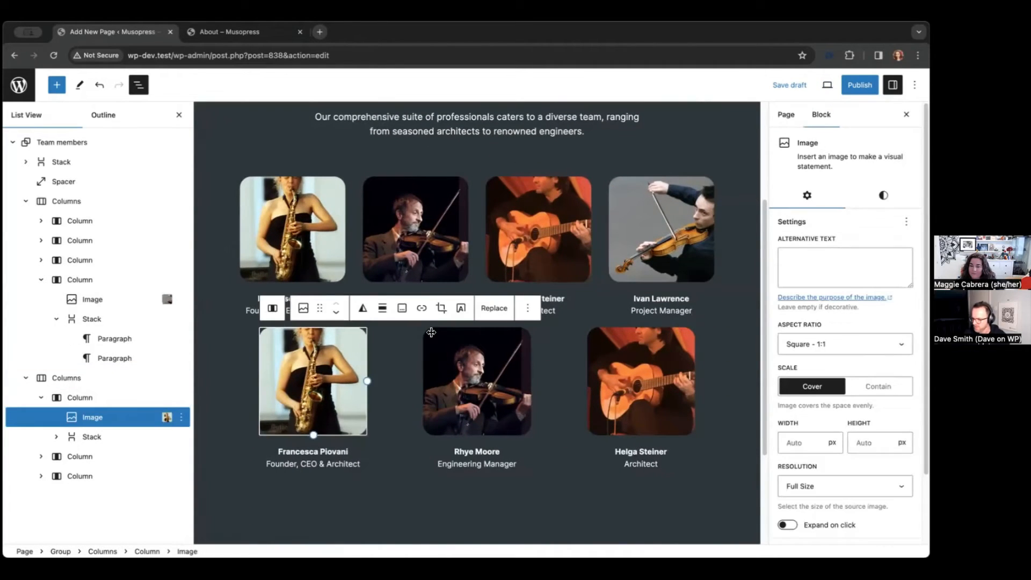
pyautogui.press('super+s')
pyautogui.click(364, 513)
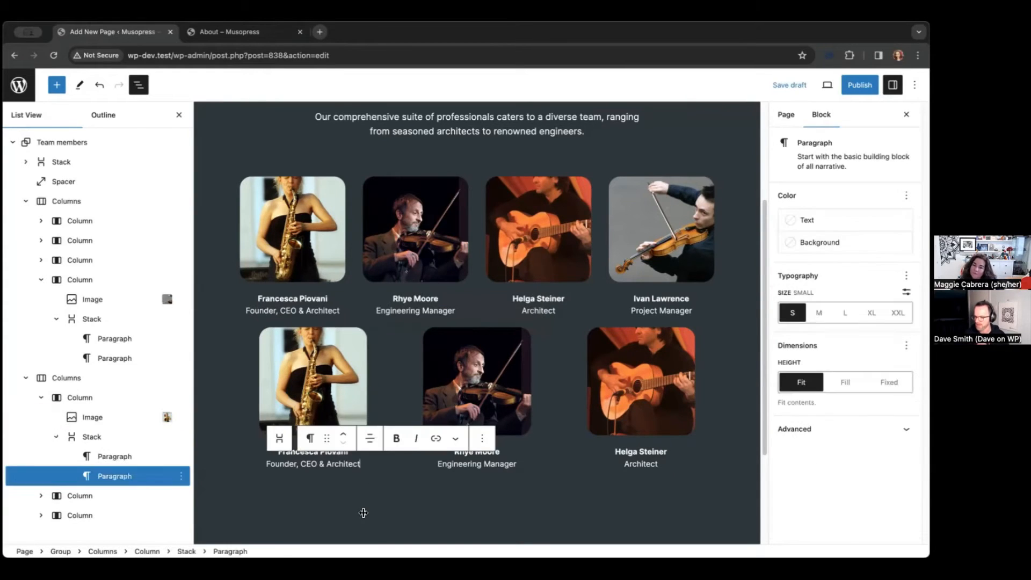
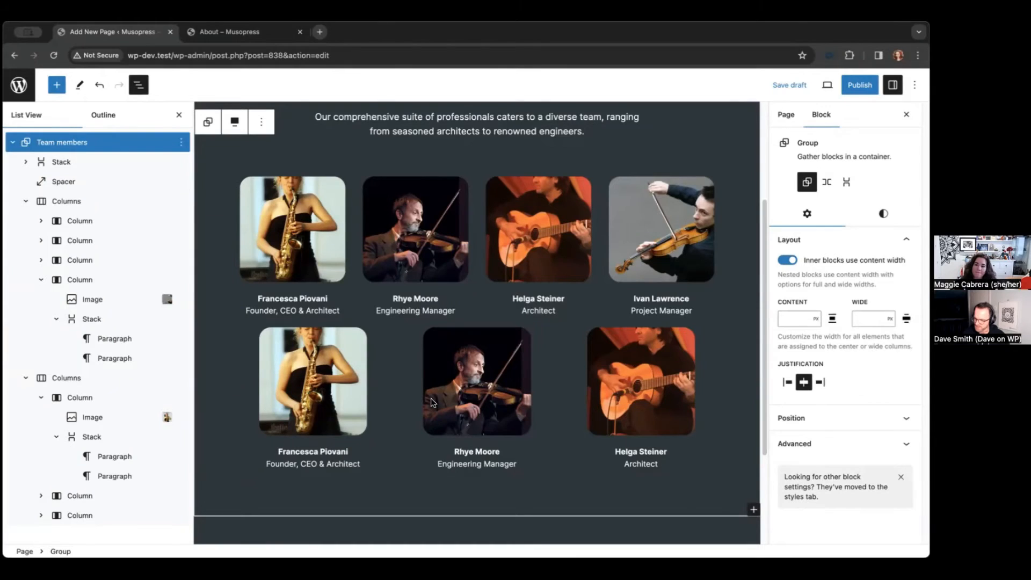
# Step: Replace the saxophonist photo in the second row's first column with the black-and-white piano photo from the media library
pyautogui.click(341, 379)
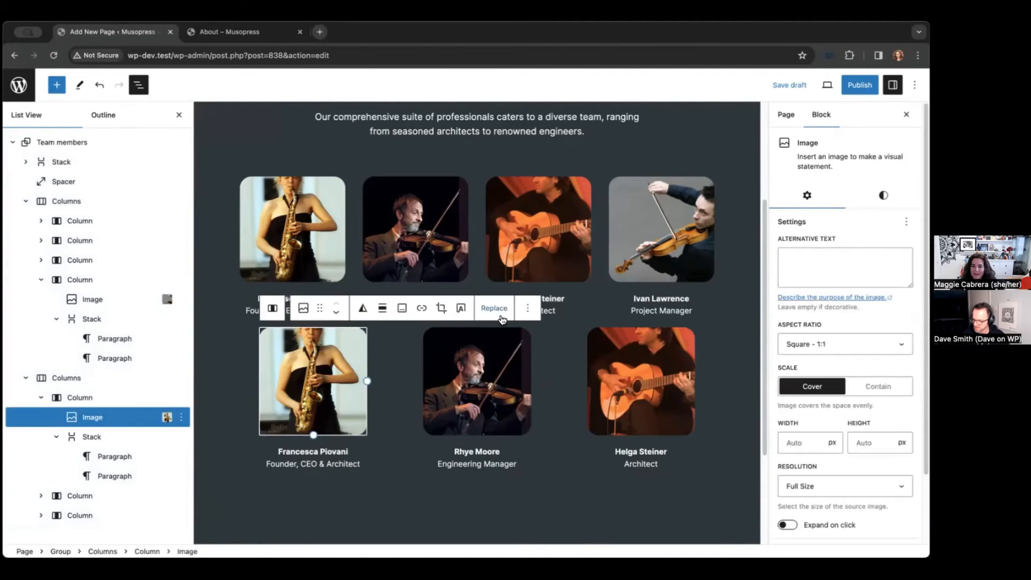
pyautogui.click(494, 308)
pyautogui.click(525, 342)
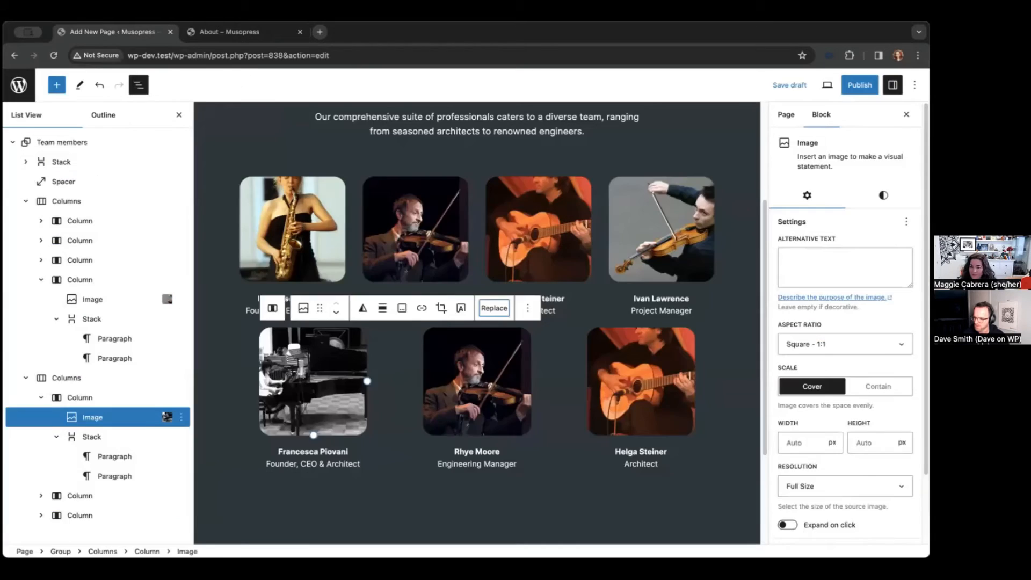
# Step: Replace the violinist photo in the second row's middle column with the black-and-white portrait of a woman from the media library
pyautogui.click(477, 381)
pyautogui.click(658, 308)
pyautogui.click(691, 346)
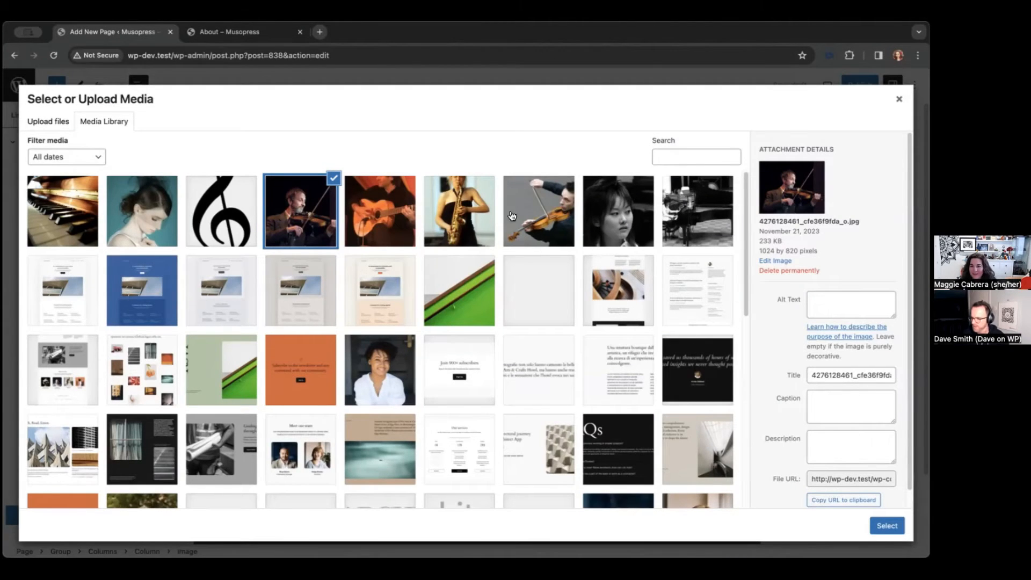
pyautogui.click(618, 211)
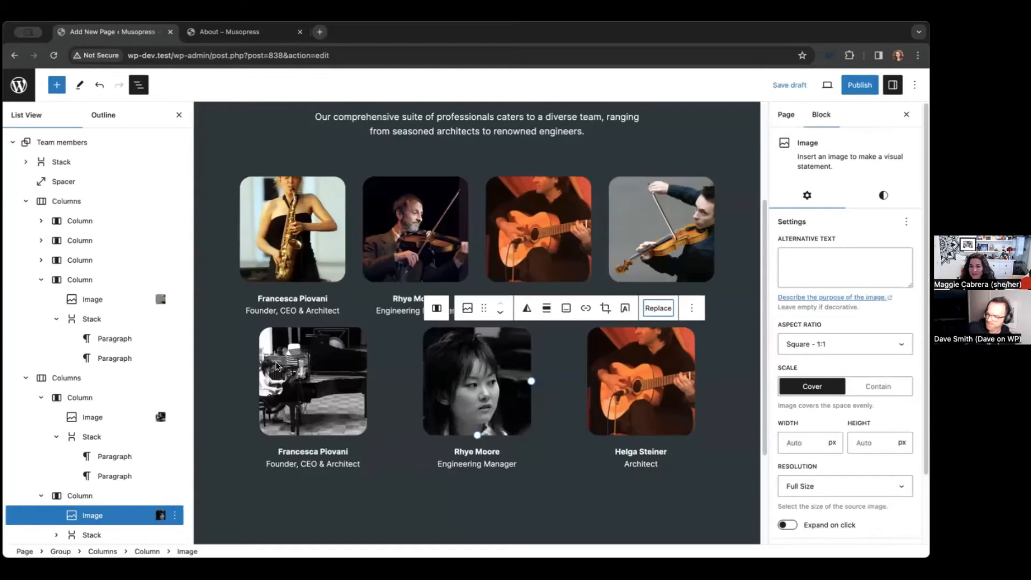
# Step: Publish the Team page and dismiss the post-publish information
pyautogui.click(859, 85)
pyautogui.click(859, 85)
pyautogui.click(906, 114)
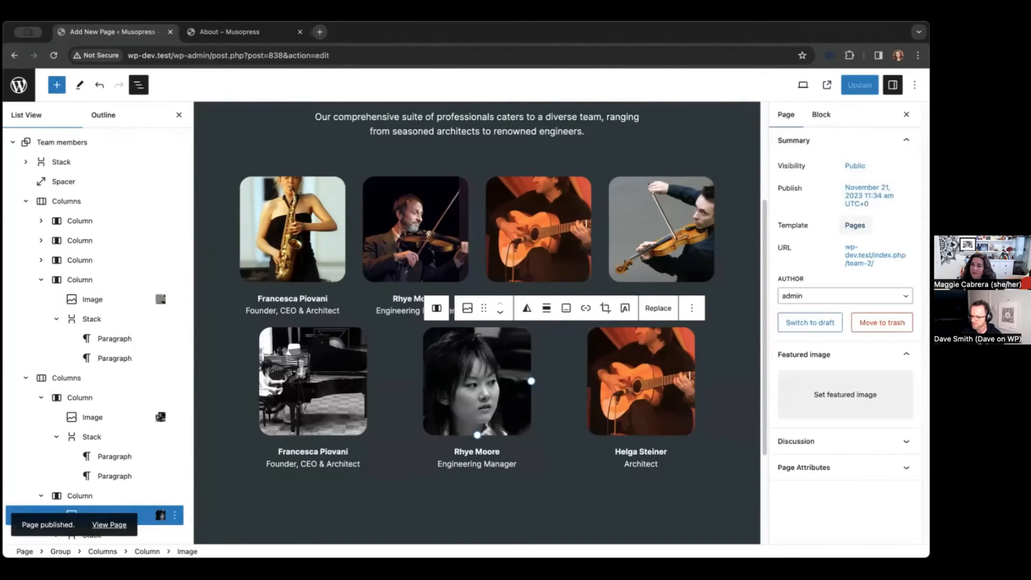
# Step: Assign the Page No Title template to the Team page and update the page
pyautogui.click(855, 225)
pyautogui.click(836, 306)
pyautogui.click(810, 320)
pyautogui.click(859, 85)
# Step: Open the published Team page in a separate browser tab and review both rows of team members
pyautogui.click(875, 255)
pyautogui.click(823, 374)
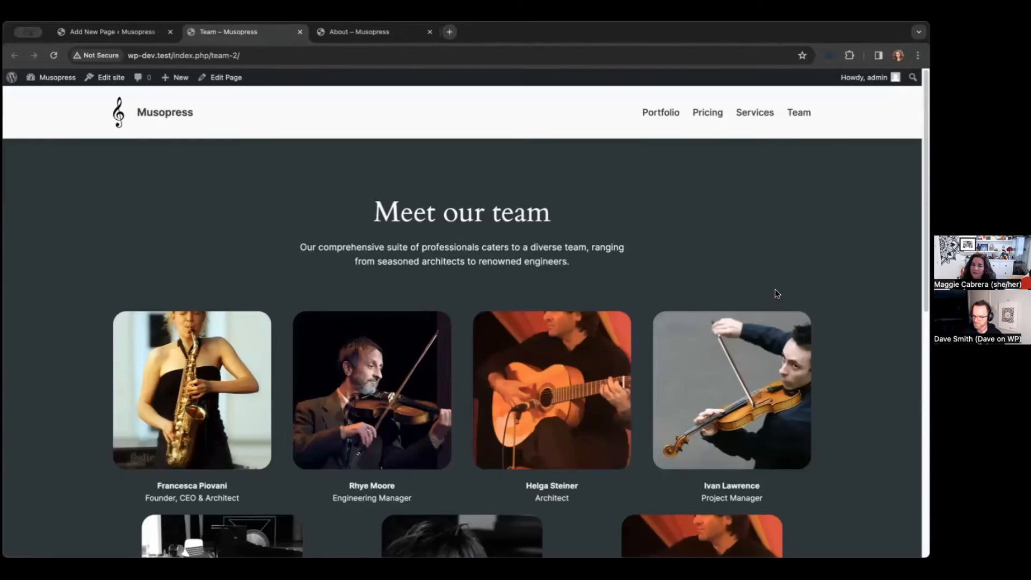
pyautogui.scroll(-7, 748, 240)
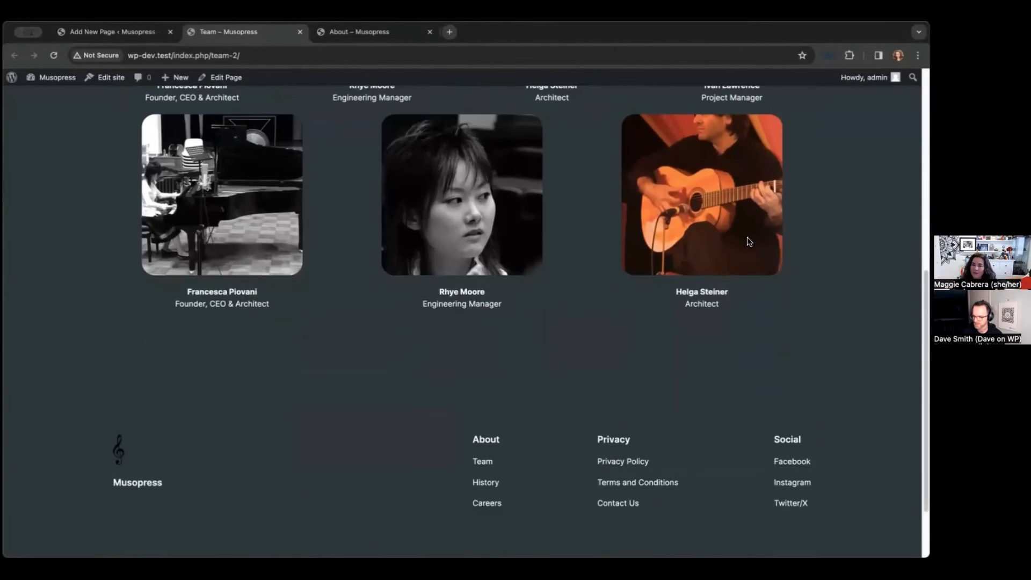
pyautogui.scroll(4, 746, 237)
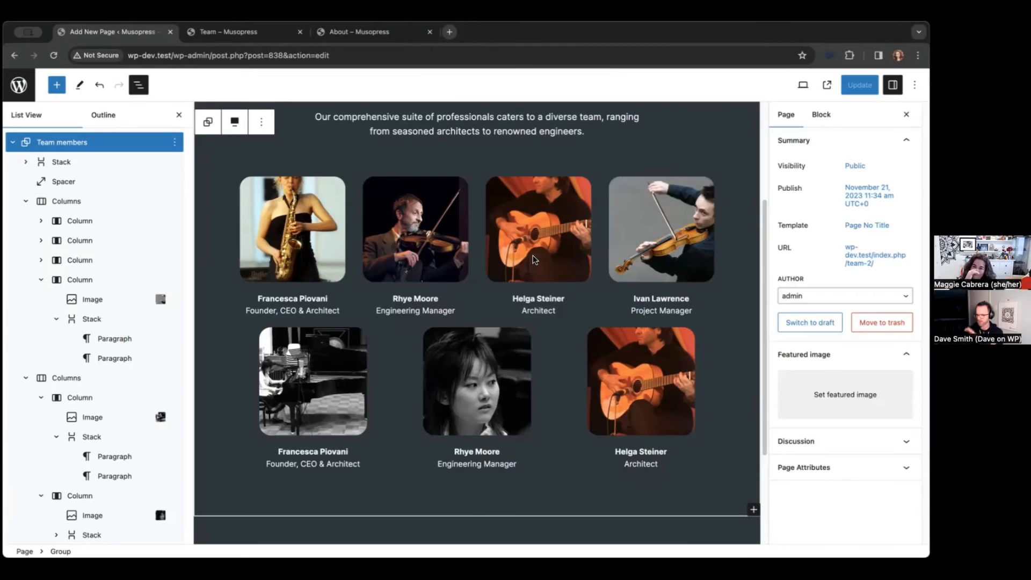
# Step: Back in the page editor, enable Expand on click for the saxophonist image in the first row
pyautogui.click(533, 260)
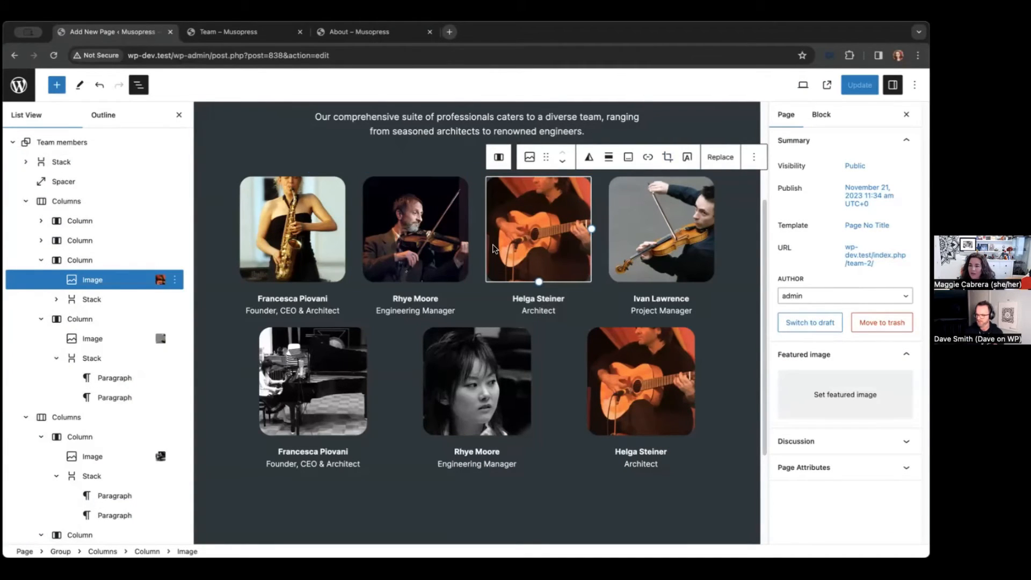
pyautogui.click(305, 239)
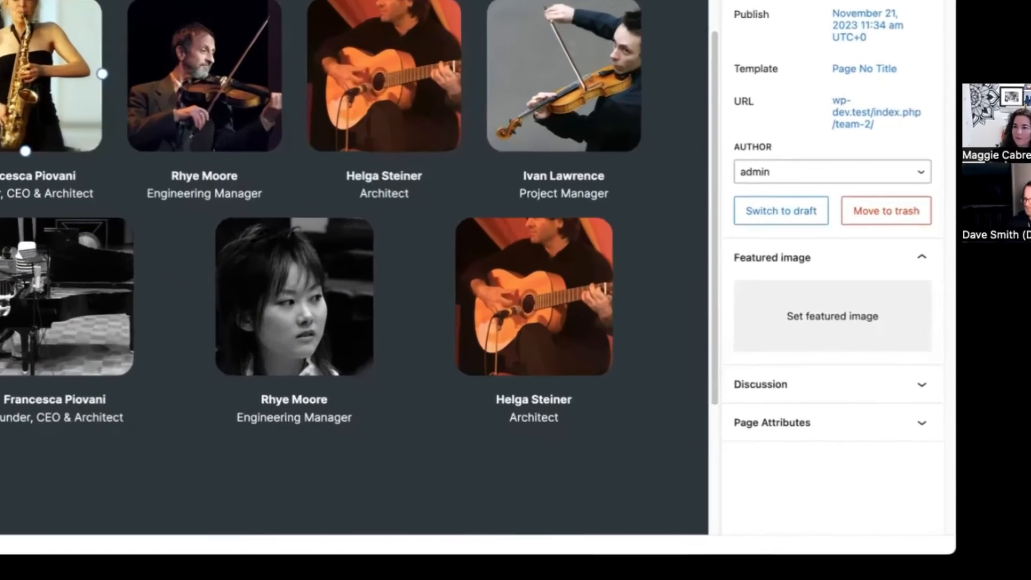
pyautogui.click(820, 114)
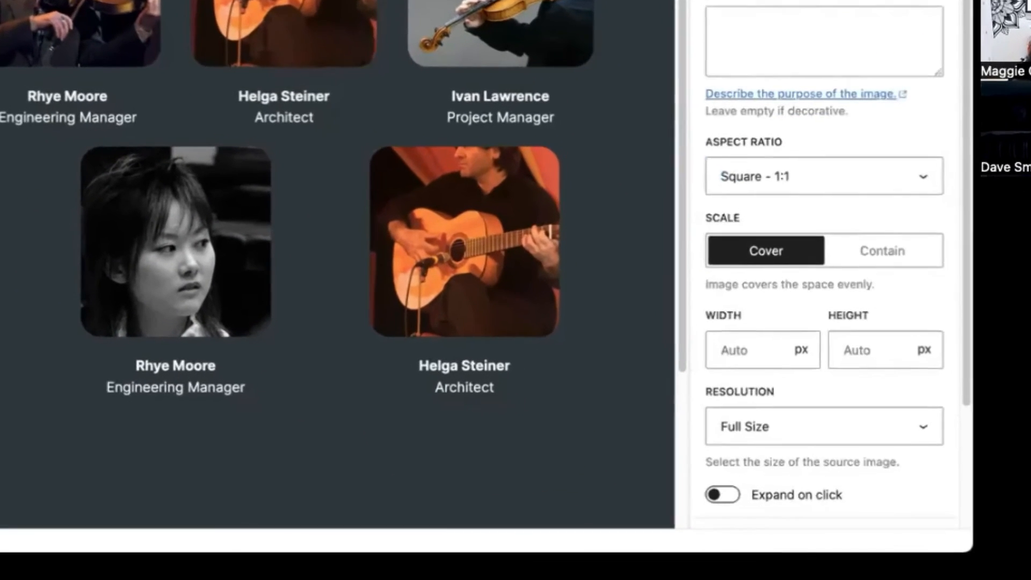
pyautogui.scroll(-3, 733, 344)
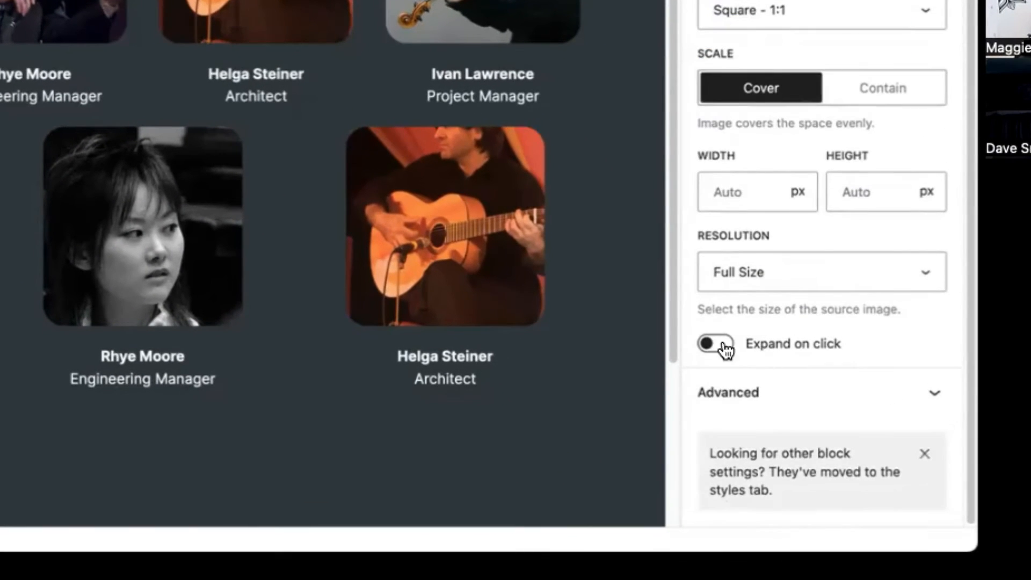
pyautogui.click(722, 346)
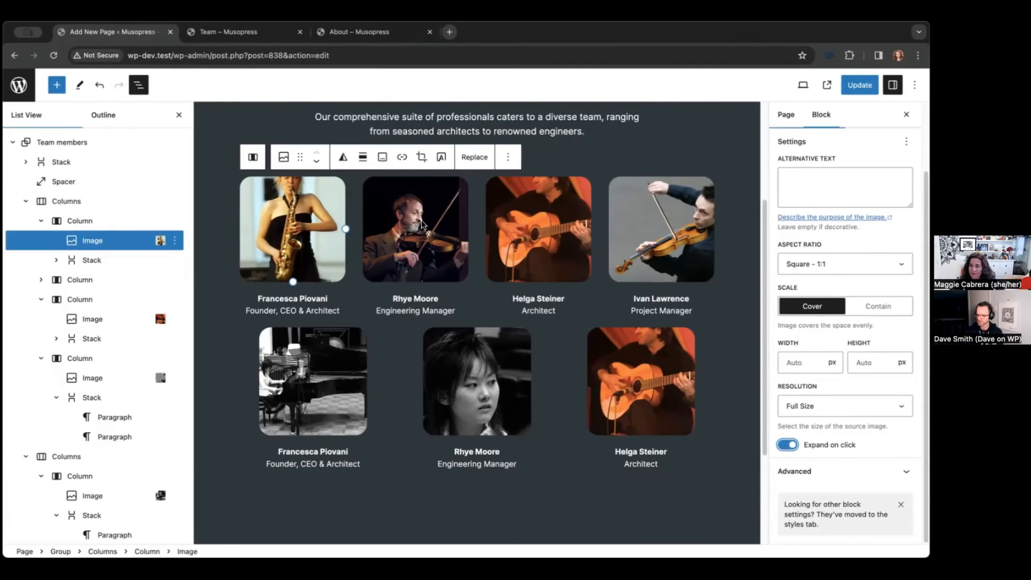
# Step: Enable Expand on click for the other three images in the first row of team members
pyautogui.click(329, 166)
pyautogui.scroll(-1, 838, 276)
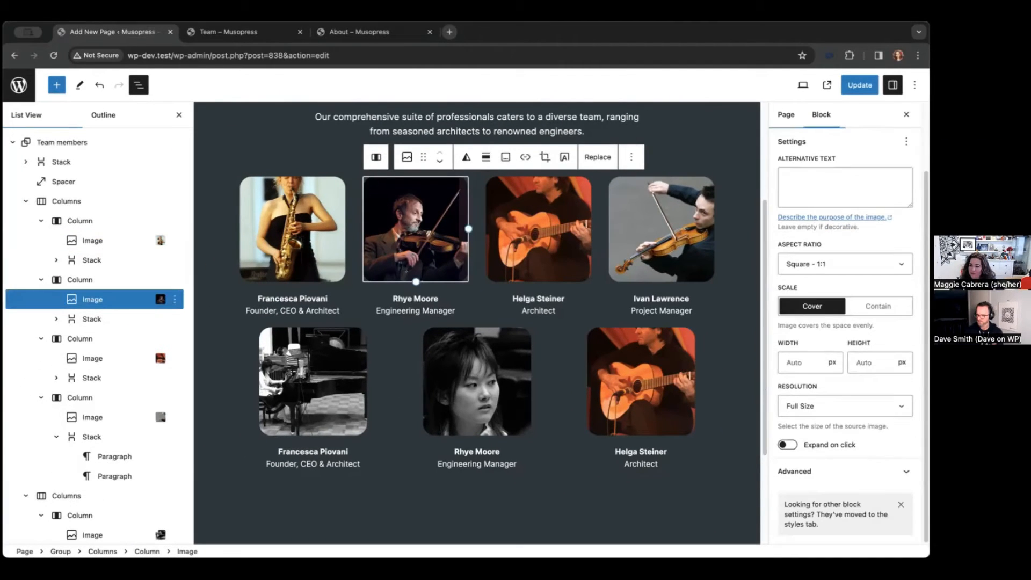
pyautogui.click(787, 444)
pyautogui.click(553, 242)
pyautogui.scroll(-2, 805, 408)
pyautogui.click(789, 446)
pyautogui.click(671, 241)
pyautogui.scroll(-2, 789, 446)
pyautogui.click(787, 444)
# Step: Enable Expand on click for all three images in the second row and update the page
pyautogui.click(313, 381)
pyautogui.scroll(-2, 789, 446)
pyautogui.click(787, 444)
pyautogui.click(477, 381)
pyautogui.scroll(-2, 786, 467)
pyautogui.click(787, 444)
pyautogui.click(676, 403)
pyautogui.scroll(-2, 789, 446)
pyautogui.click(787, 445)
pyautogui.click(860, 85)
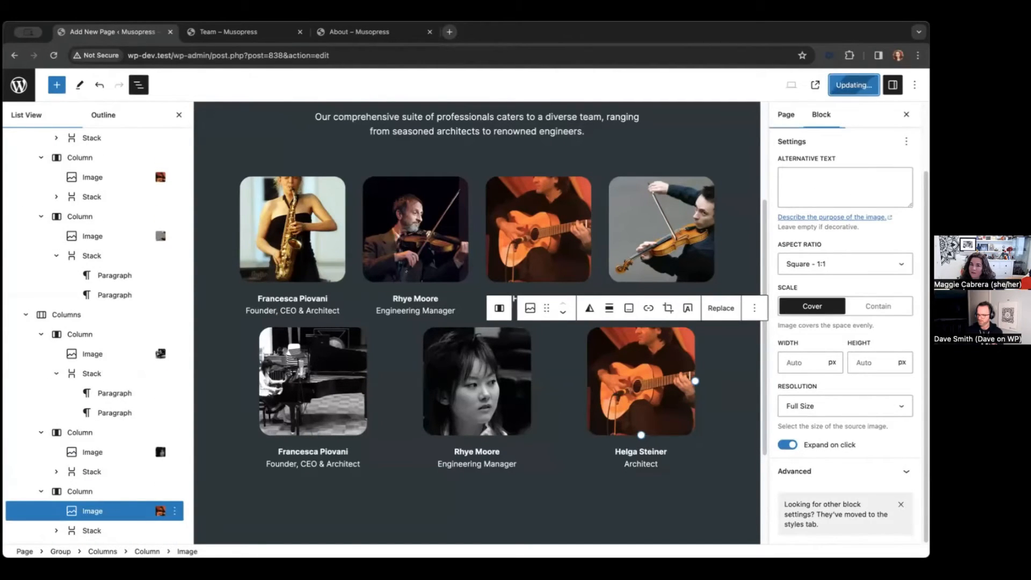
# Step: Test enlarging and closing several team member images on the live Team page and look over the rest of the page
pyautogui.click(240, 31)
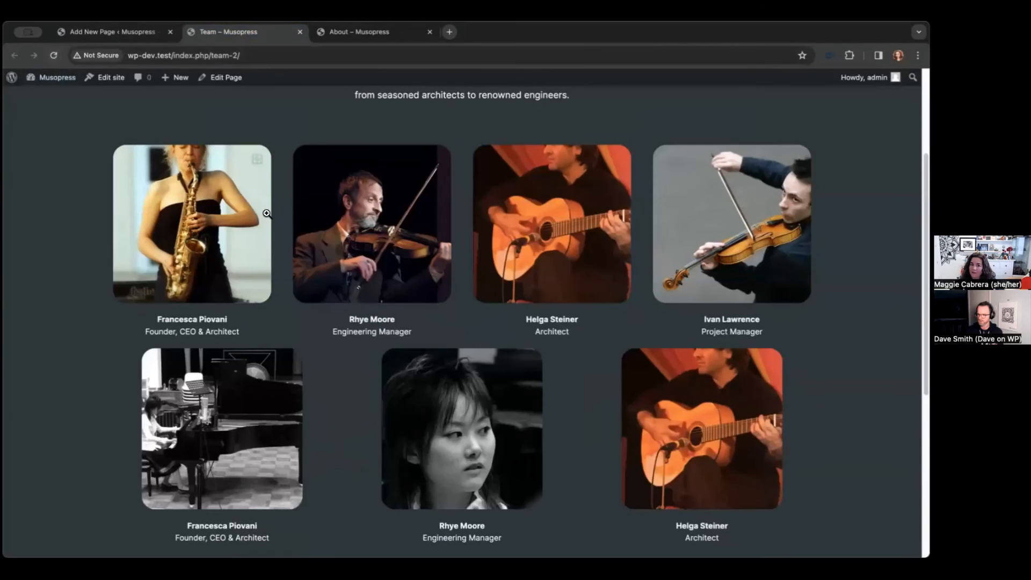
pyautogui.click(205, 219)
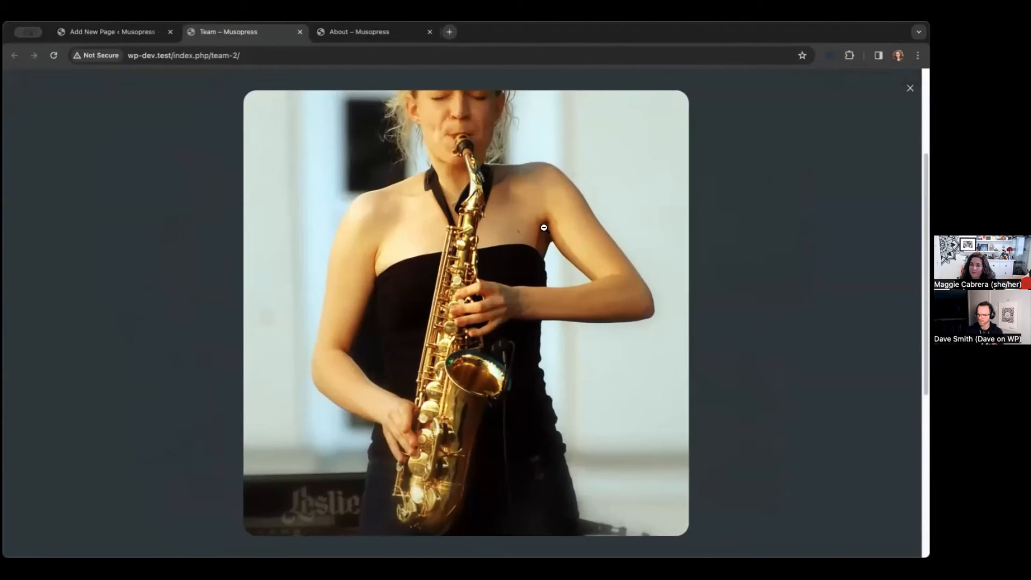
pyautogui.click(477, 228)
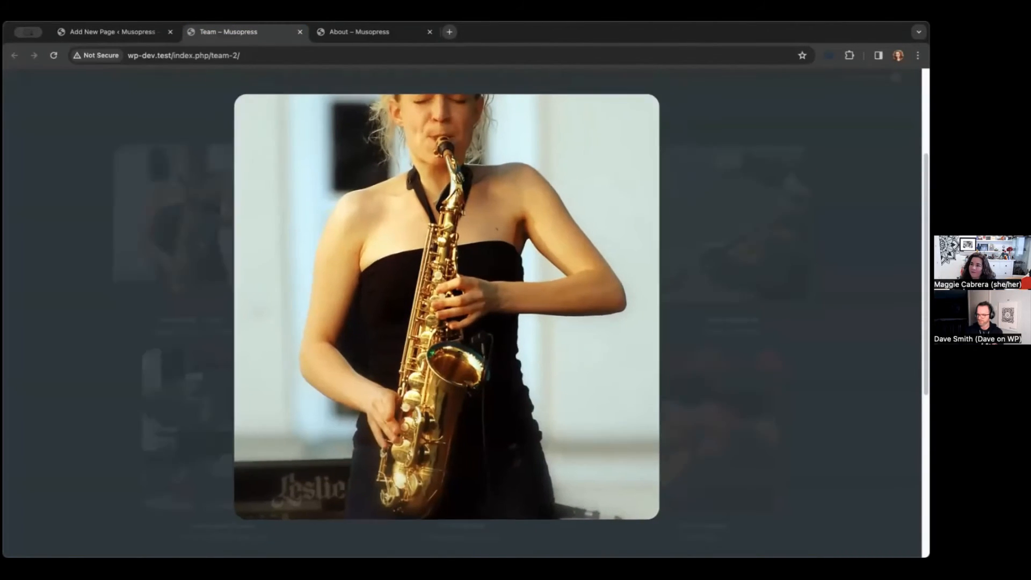
pyautogui.click(570, 229)
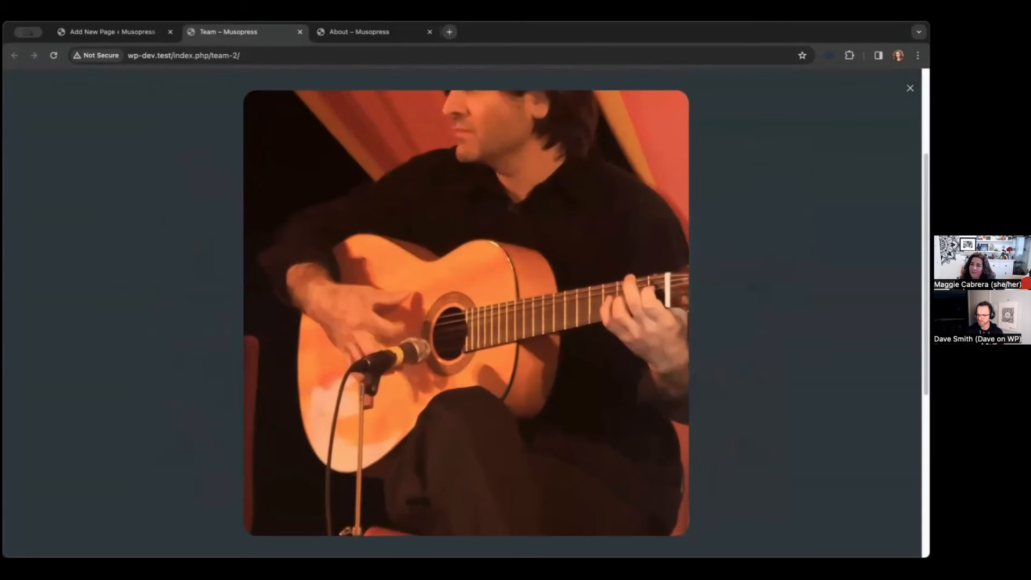
pyautogui.press('Escape')
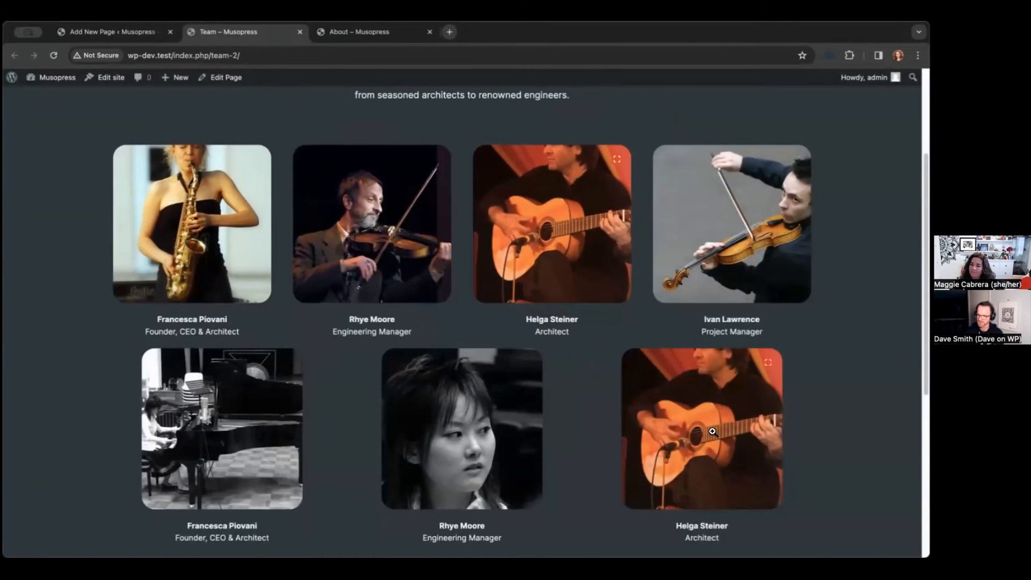
pyautogui.click(712, 432)
pyautogui.click(749, 380)
pyautogui.click(428, 399)
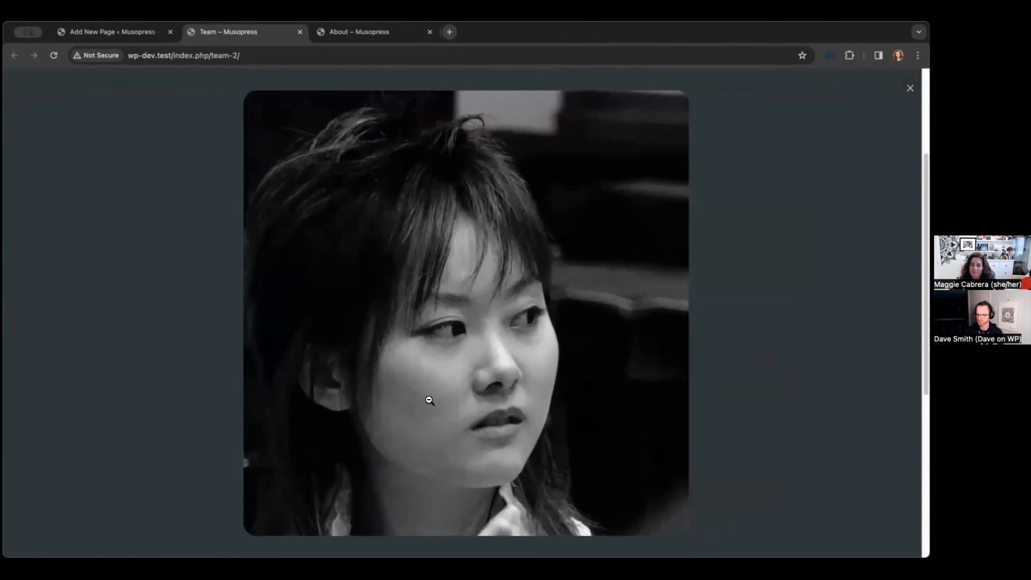
pyautogui.press('Escape')
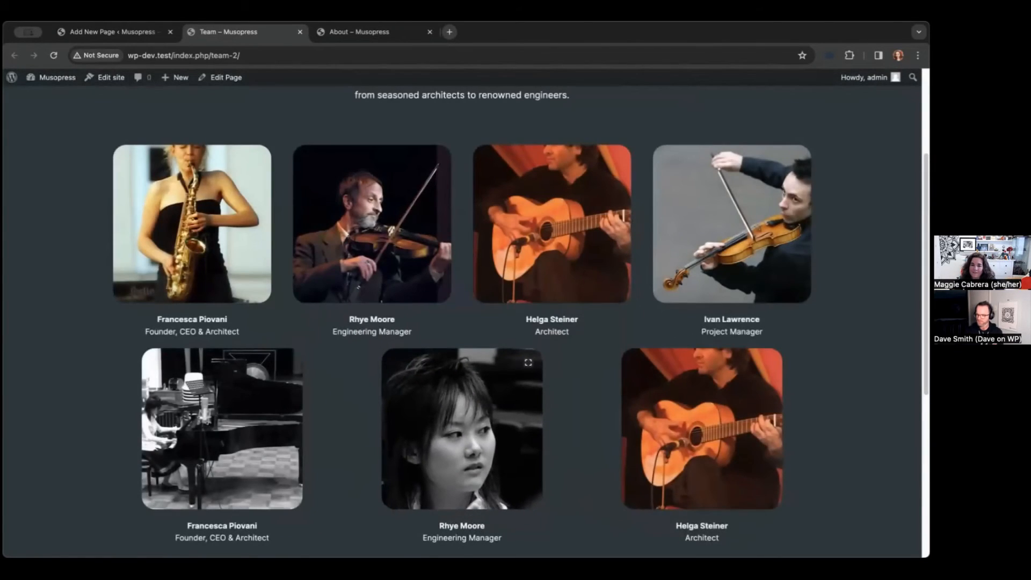
pyautogui.scroll(-5, 462, 322)
pyautogui.scroll(5, 462, 322)
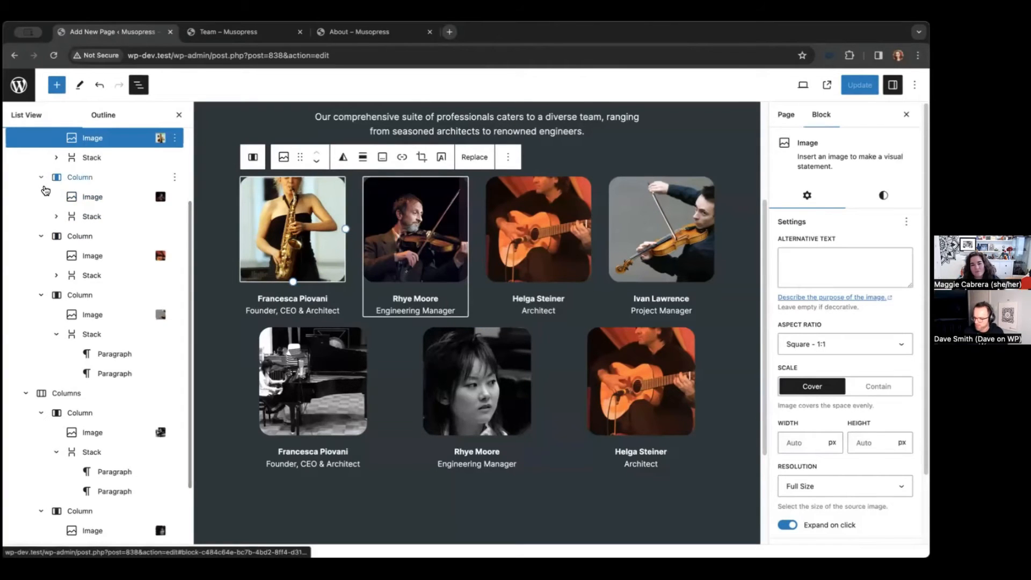
# Step: Create a new page without a starter pattern and title it Pricing
pyautogui.click(33, 87)
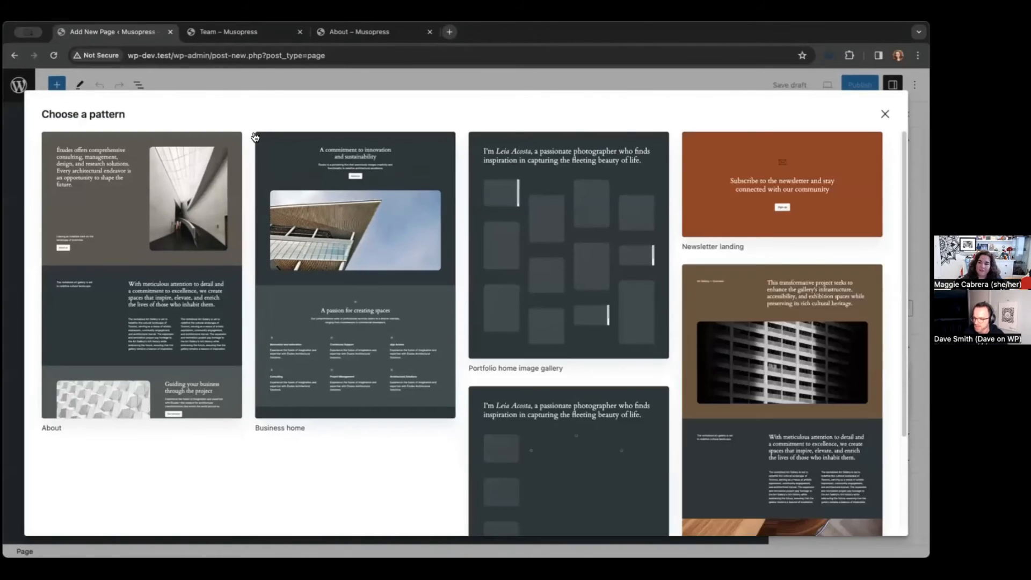
pyautogui.scroll(-3, 254, 135)
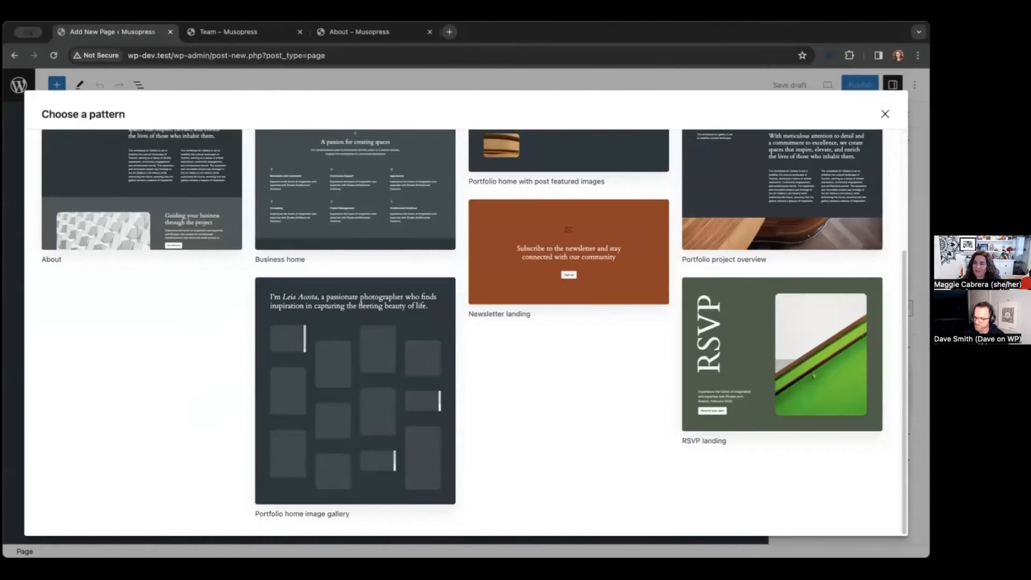
pyautogui.click(885, 114)
pyautogui.click(289, 157)
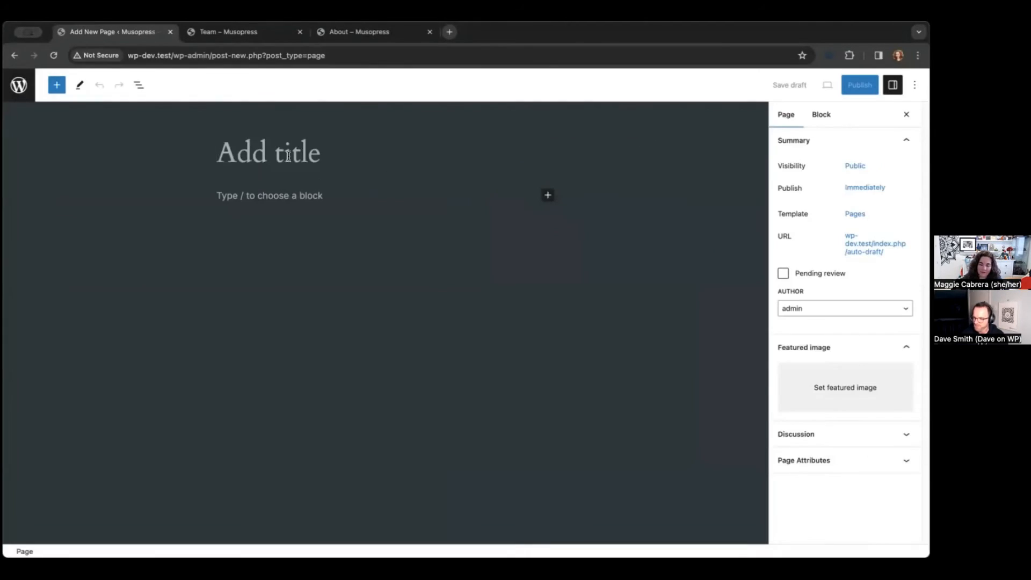
pyautogui.write('Pricing')
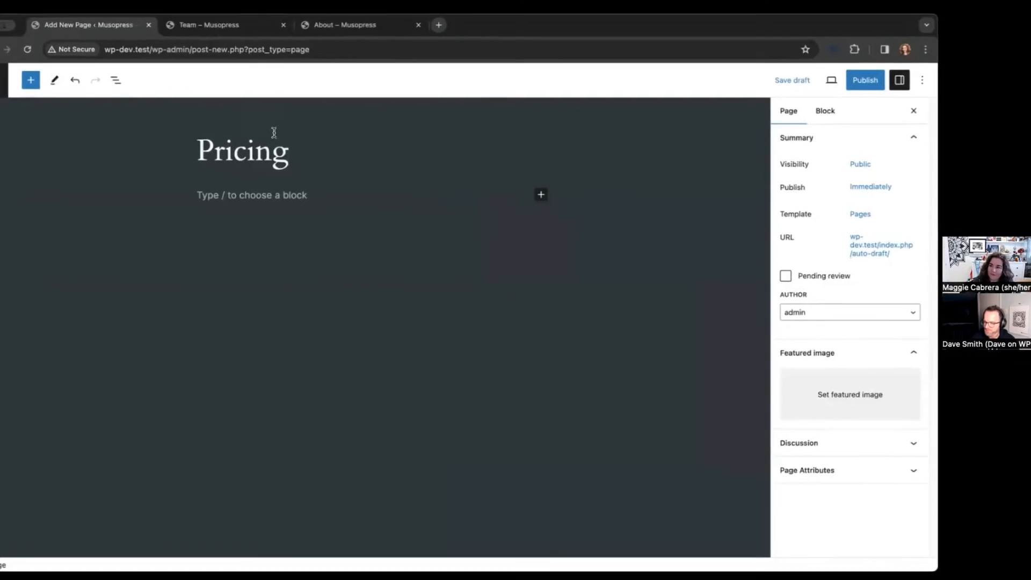
# Step: Change the Pricing page's template from the default template in the page settings
pyautogui.click(855, 213)
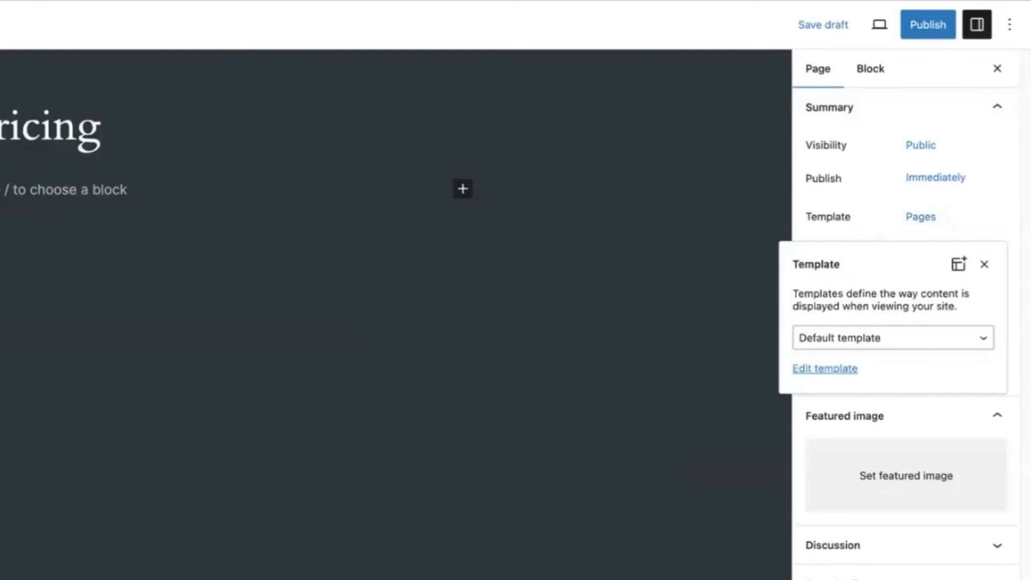
pyautogui.click(892, 338)
pyautogui.click(854, 375)
# Step: Insert the Pricing pattern from the Services pattern category into the page and look over its price columns
pyautogui.click(173, 189)
pyautogui.click(0, 51)
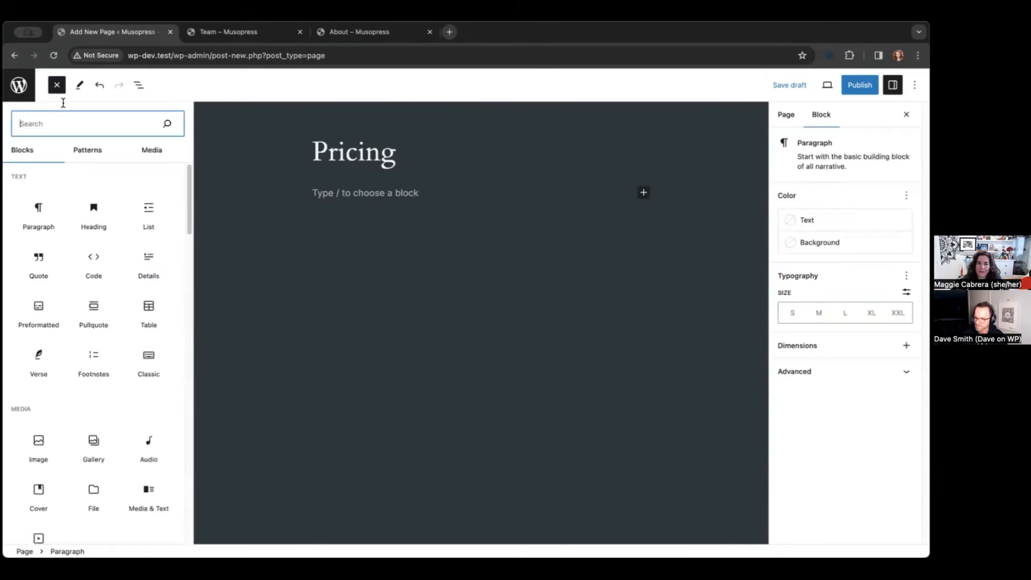
pyautogui.click(86, 151)
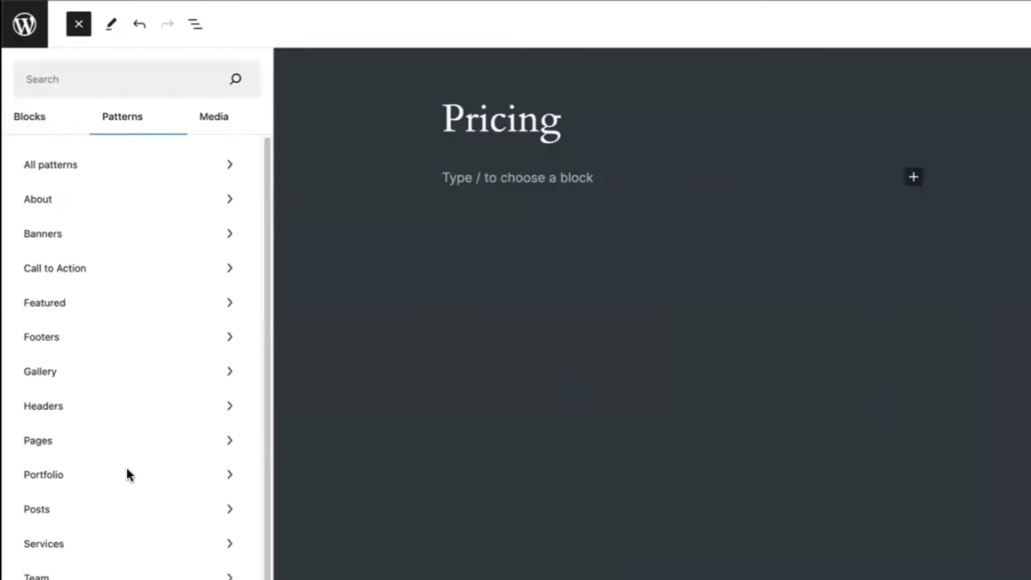
pyautogui.click(113, 545)
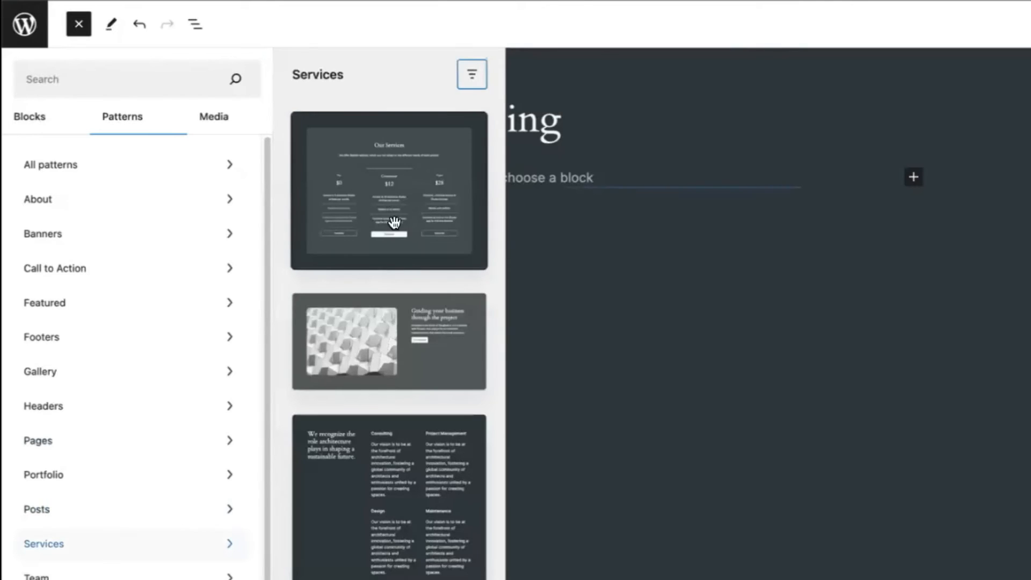
pyautogui.click(397, 212)
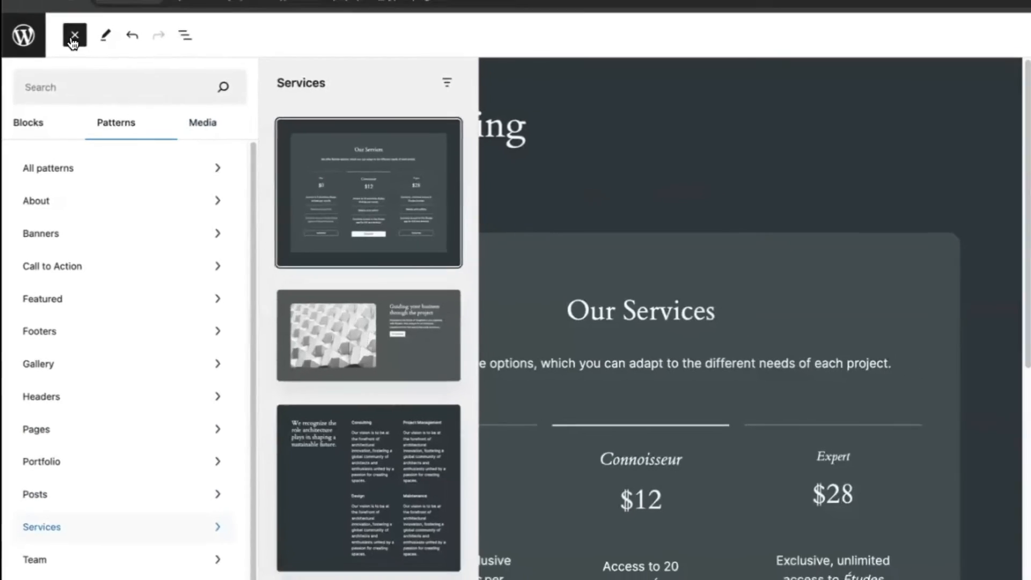
pyautogui.click(78, 23)
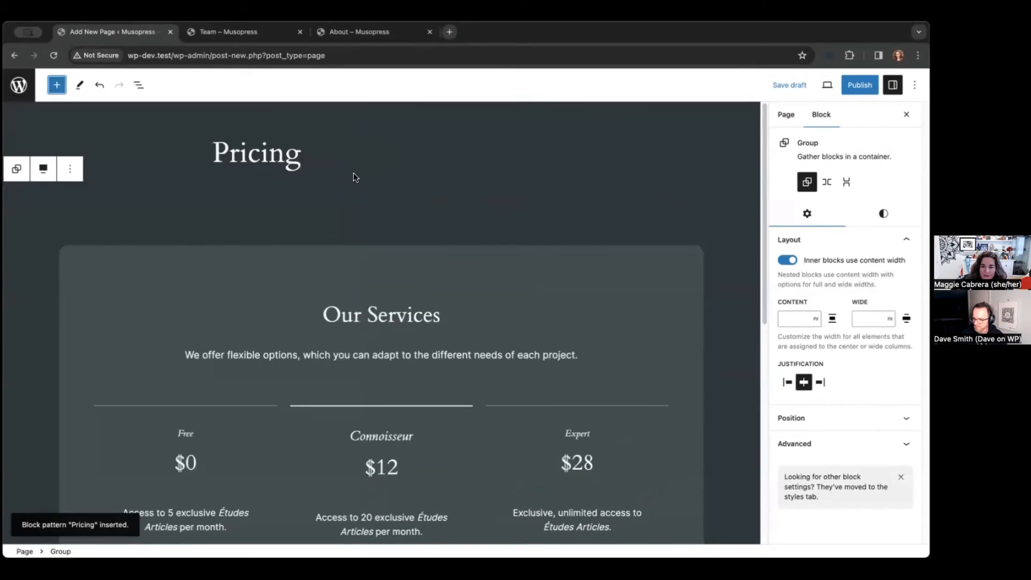
pyautogui.scroll(-5, 354, 174)
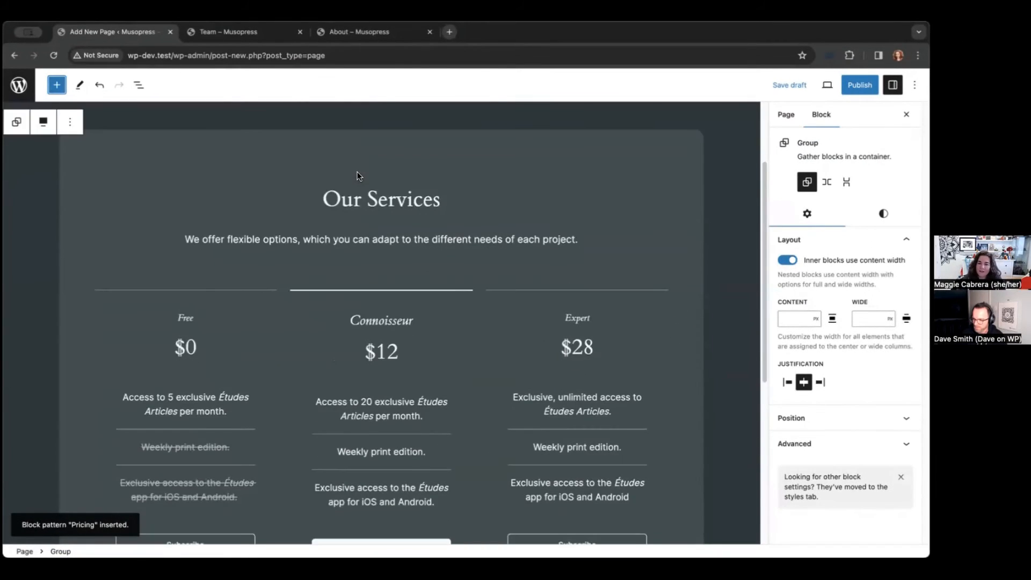
# Step: Examine the inserted Pricing pattern and expand its block structure down to the individual pricing columns
pyautogui.scroll(2, 358, 176)
pyautogui.scroll(1, 357, 175)
pyautogui.scroll(-4, 357, 176)
pyautogui.scroll(4, 358, 175)
pyautogui.scroll(-2, 359, 176)
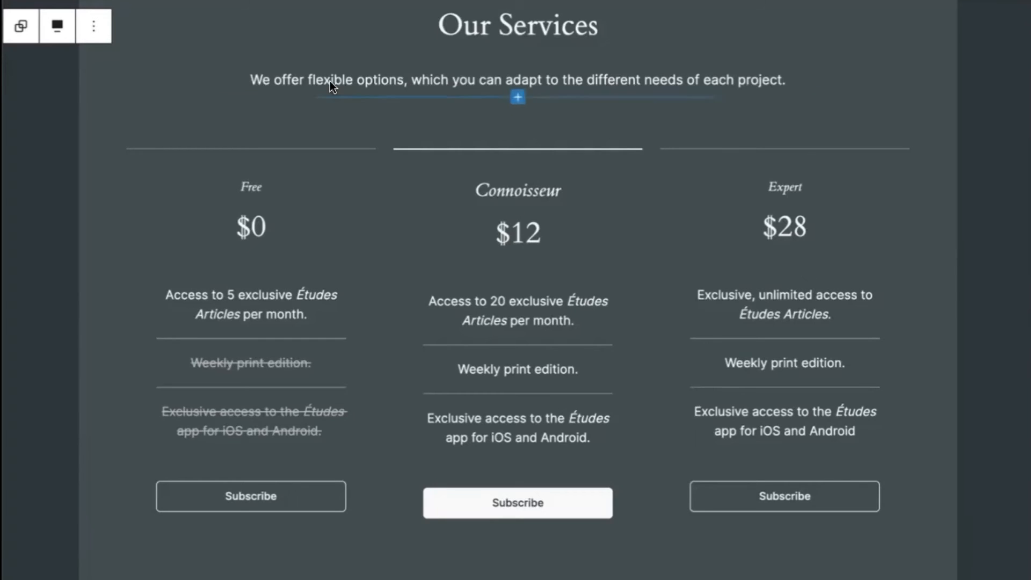
pyautogui.hotkey('shift', 'alt', 'o')
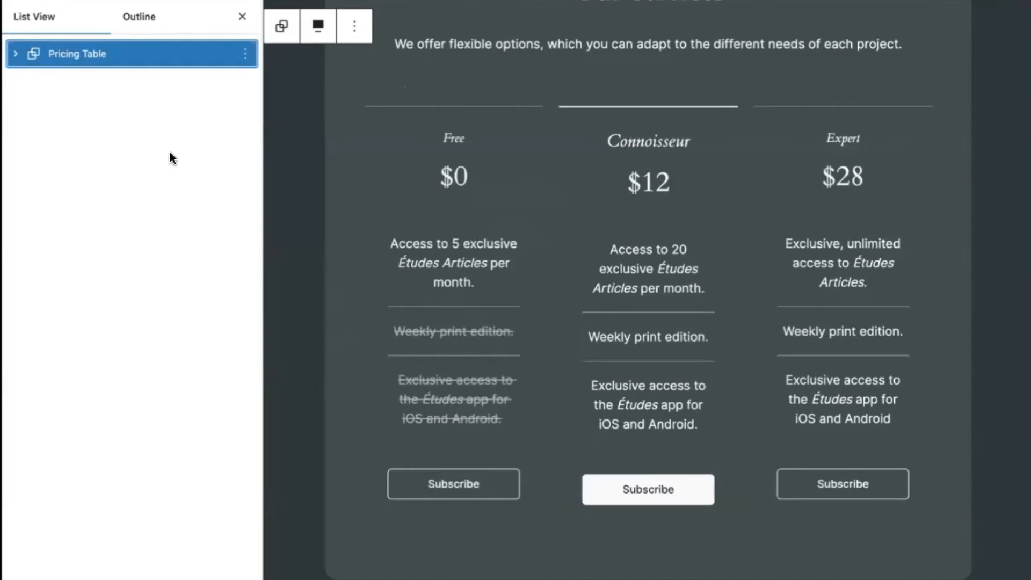
pyautogui.click(16, 54)
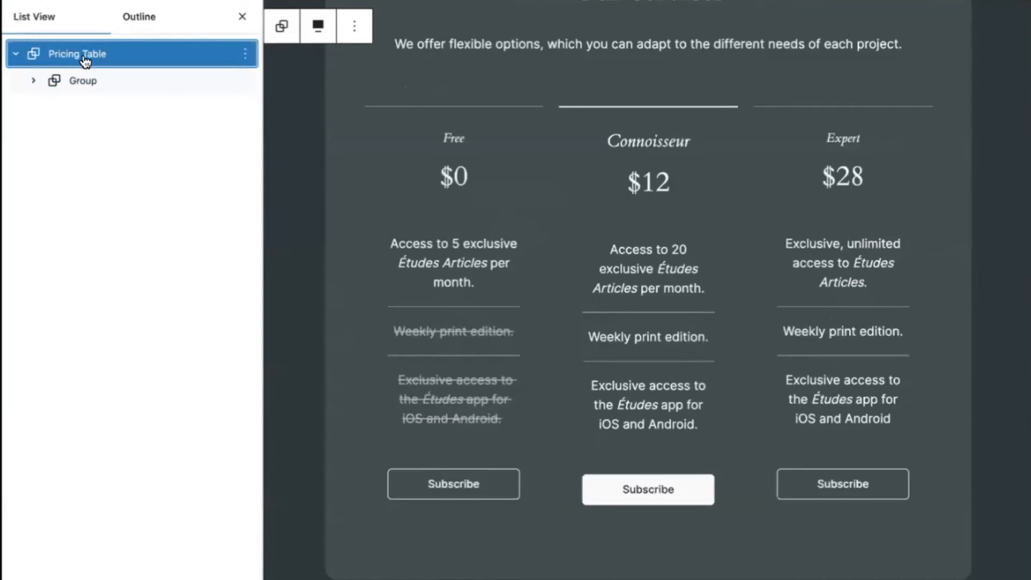
pyautogui.click(33, 80)
pyautogui.click(54, 161)
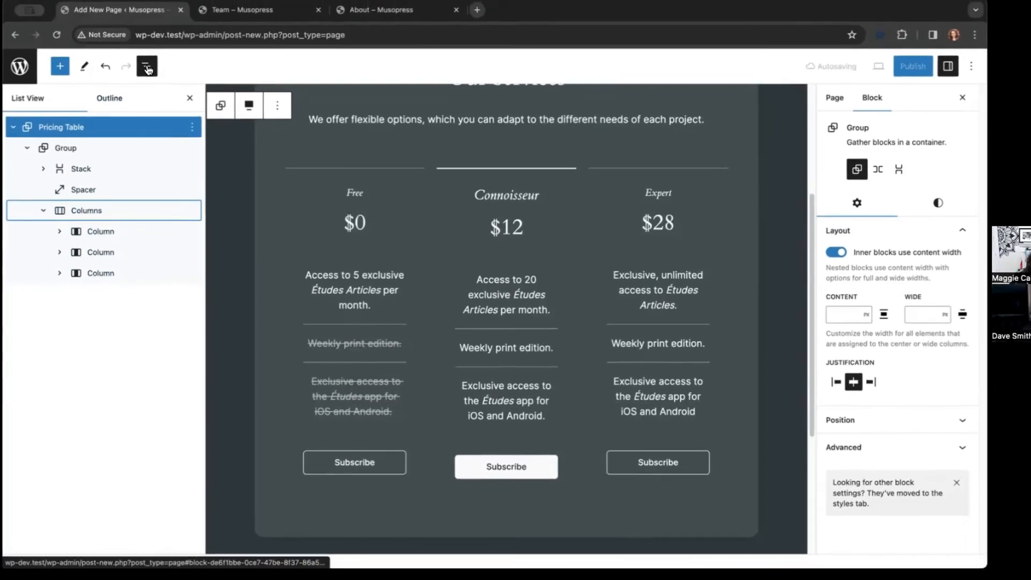
pyautogui.click(172, 10)
pyautogui.click(188, 240)
# Step: Replace the services intro paragraph with text beginning "This tiered pricing structure allows clients to choose the level of service that best fits the needs and scale"
pyautogui.click(416, 161)
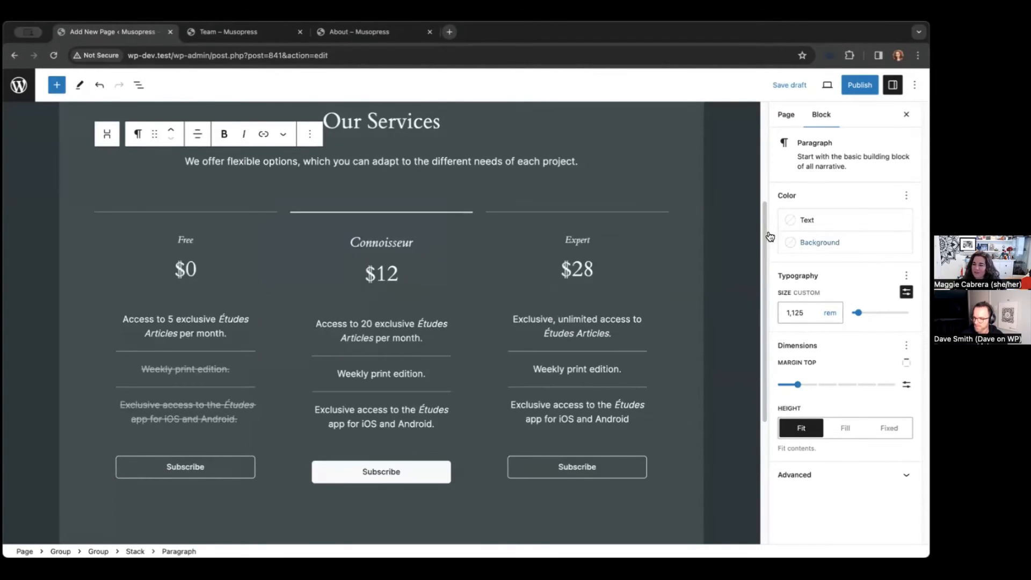
pyautogui.tripleClick(423, 161)
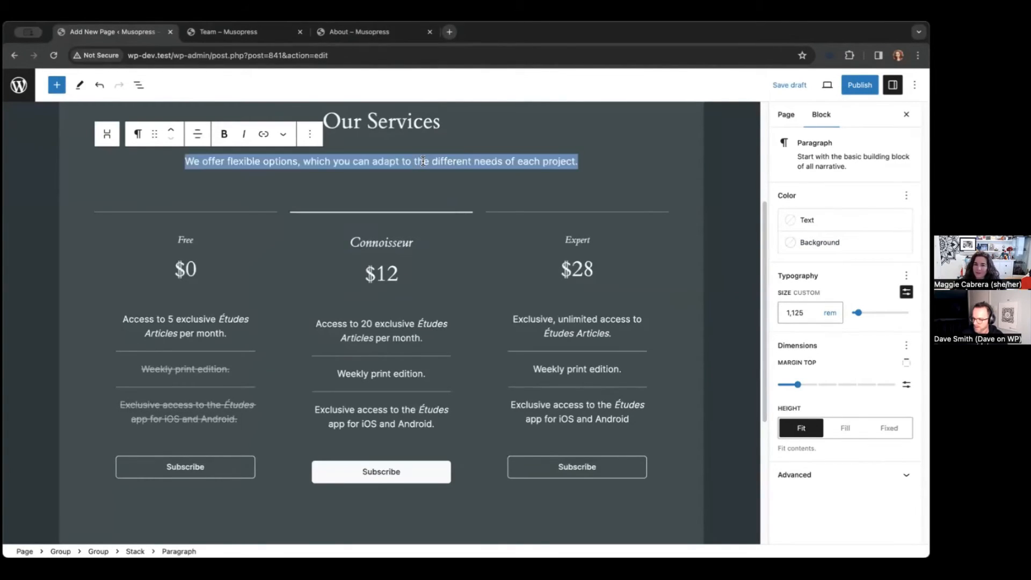
pyautogui.write('This tiered pricing structure allows clients to choose the level of service that best fits the needs and scale of their event, providing both flexibility and a tailored musical experience.')
# Step: Title the first pricing column "Solo Performance (1-2 hrs)" and set its price to £150
pyautogui.tripleClick(185, 259)
pyautogui.write('Solo Performance (1-2 hrs)')
pyautogui.tripleClick(186, 289)
pyautogui.write('£150')
# Step: Set the first column's texts to "Ideal for shorter events with a predefined set list." and "No rehearsal included, set list chosen from musician's repertoire."
pyautogui.tripleClick(186, 346)
pyautogui.write('Ideal for shorter events with a predefined set list.')
pyautogui.moveTo(240, 439); pyautogui.dragTo(117, 427)
pyautogui.write("No rehearsal included, set list chosen from musician's repertoire.")
# Step: Show the block list, hide the settings sidebar, and fill the middle pricing column with the title "Half Day Package" and price £120
pyautogui.click(139, 85)
pyautogui.click(893, 84)
pyautogui.tripleClick(557, 261)
pyautogui.write('Half Day Package')
pyautogui.tripleClick(557, 292)
pyautogui.write('£120')
# Step: Replace the middle column's description with "Perfect for events requiring a more extended performance with the option for a custom set list."
pyautogui.doubleClick(559, 344)
pyautogui.tripleClick(560, 343)
pyautogui.press('super+v')
pyautogui.scroll(-1, 559, 349)
pyautogui.click(557, 377)
pyautogui.click(709, 350)
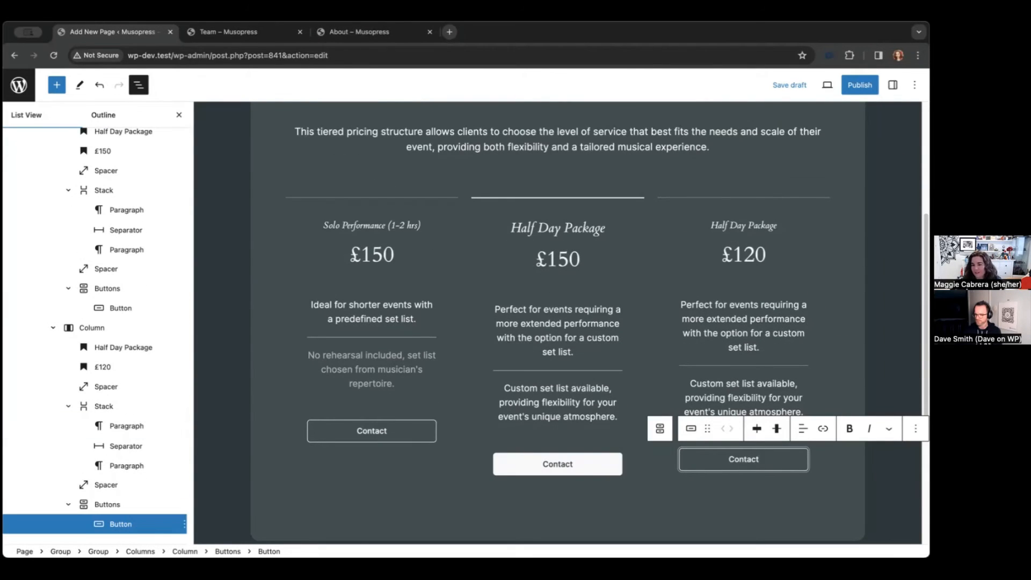
# Step: Publish the Pricing page and look over the live version down to its footer
pyautogui.click(607, 144)
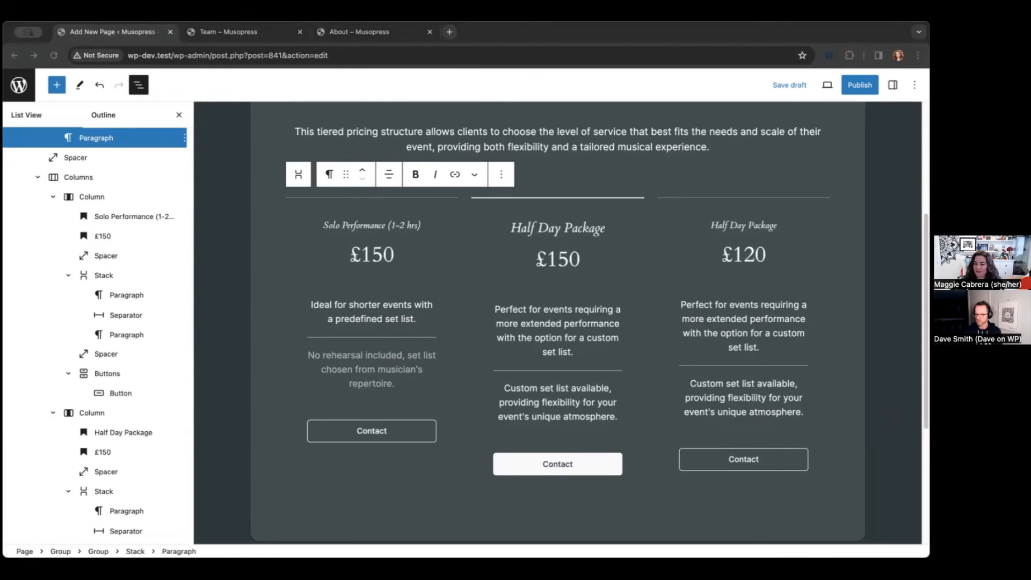
pyautogui.click(691, 141)
pyautogui.click(860, 85)
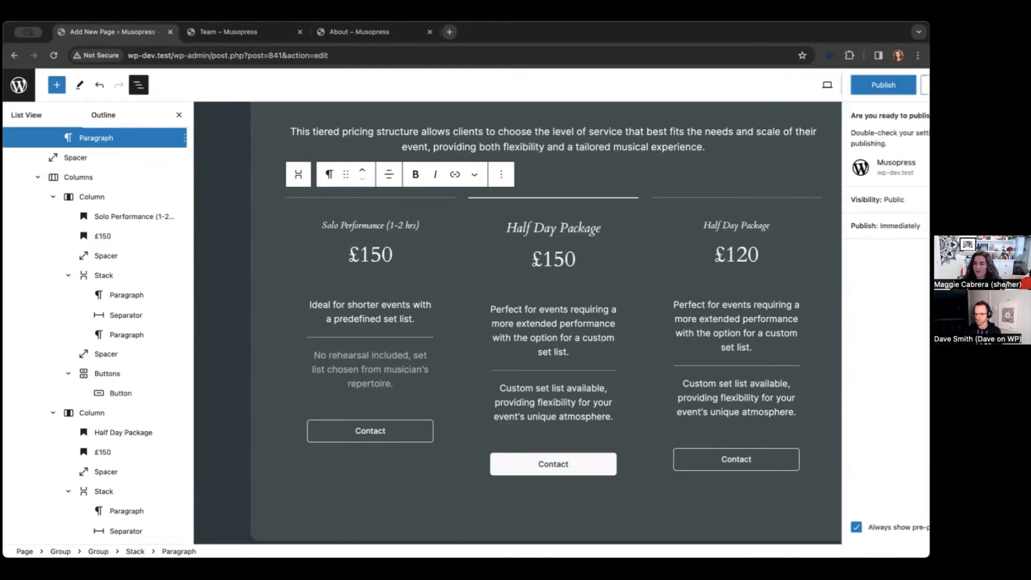
pyautogui.click(818, 85)
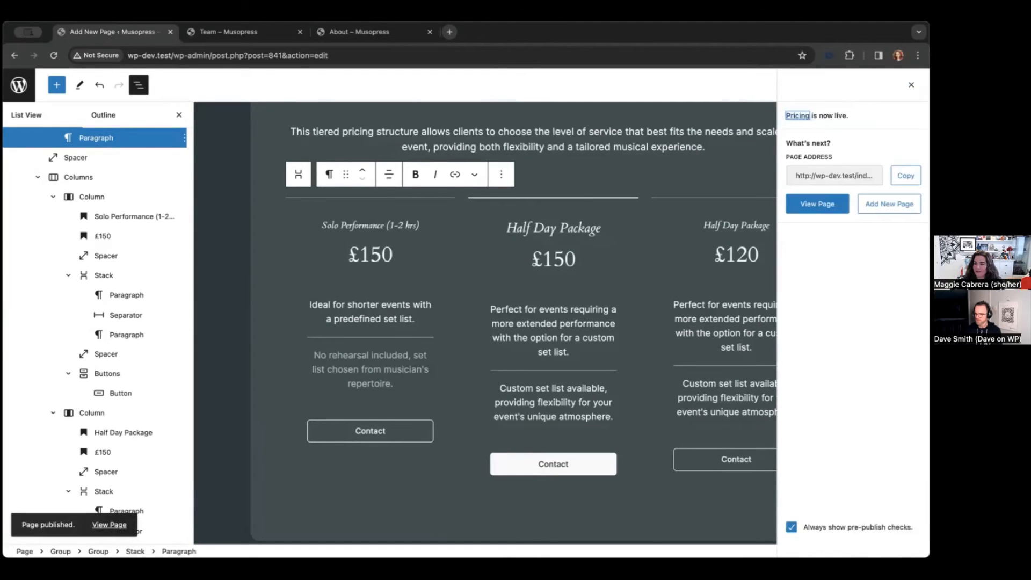
pyautogui.click(817, 203)
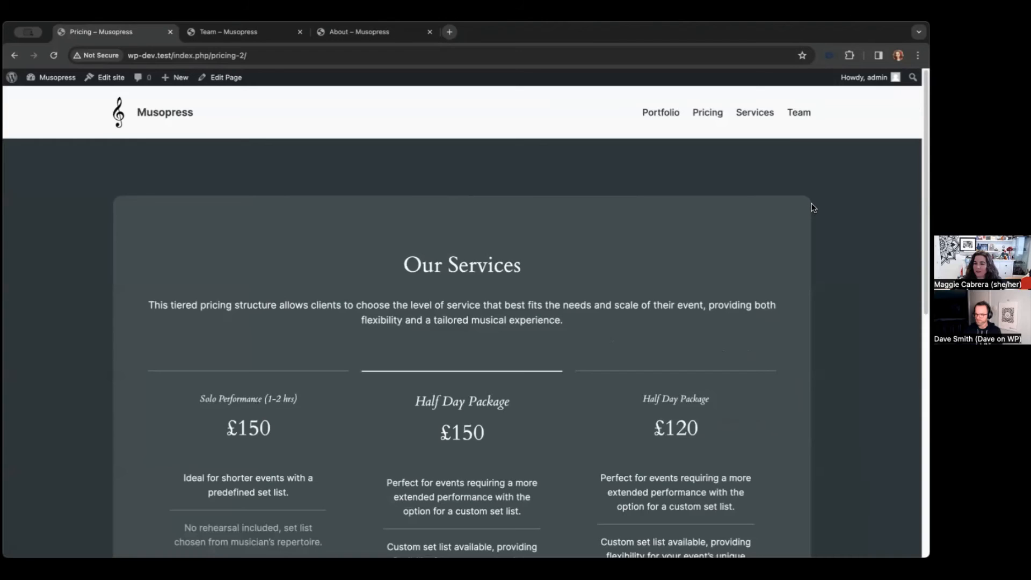
pyautogui.scroll(-6, 811, 207)
pyautogui.scroll(-3, 812, 208)
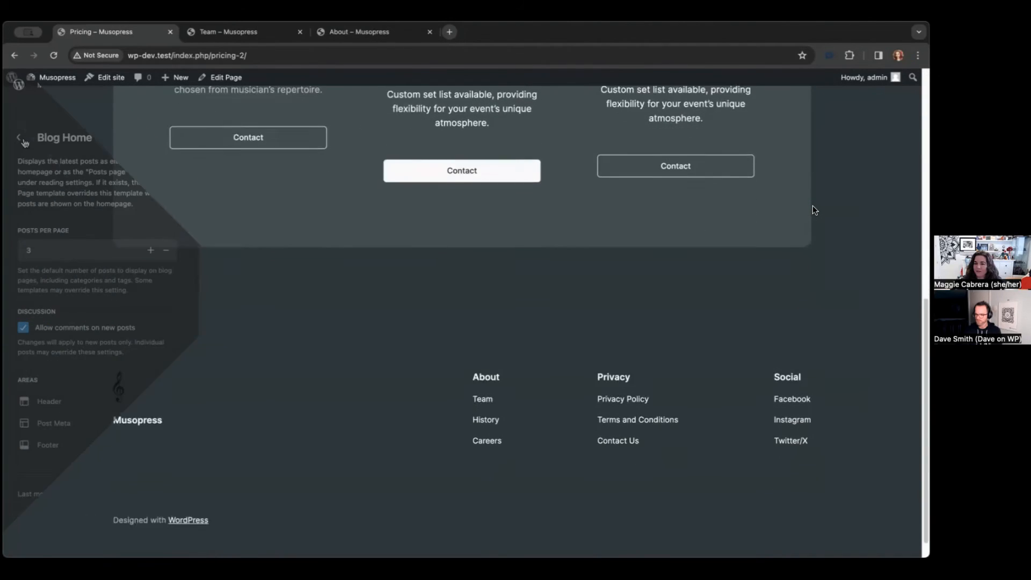
# Step: Remove the placeholder Pricing and Team links from the site's navigation menu in the site editor and save the change
pyautogui.click(20, 138)
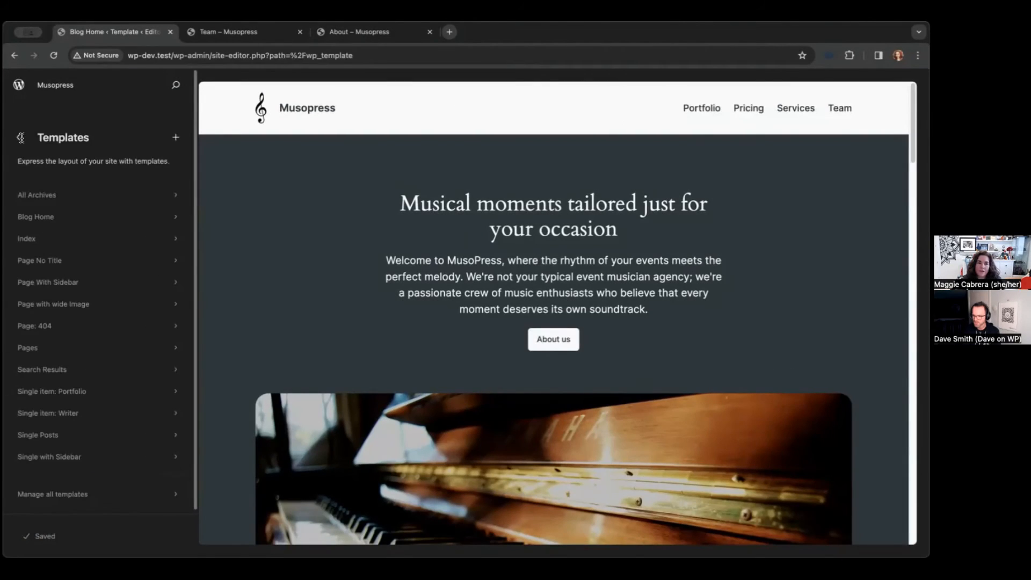
pyautogui.click(21, 138)
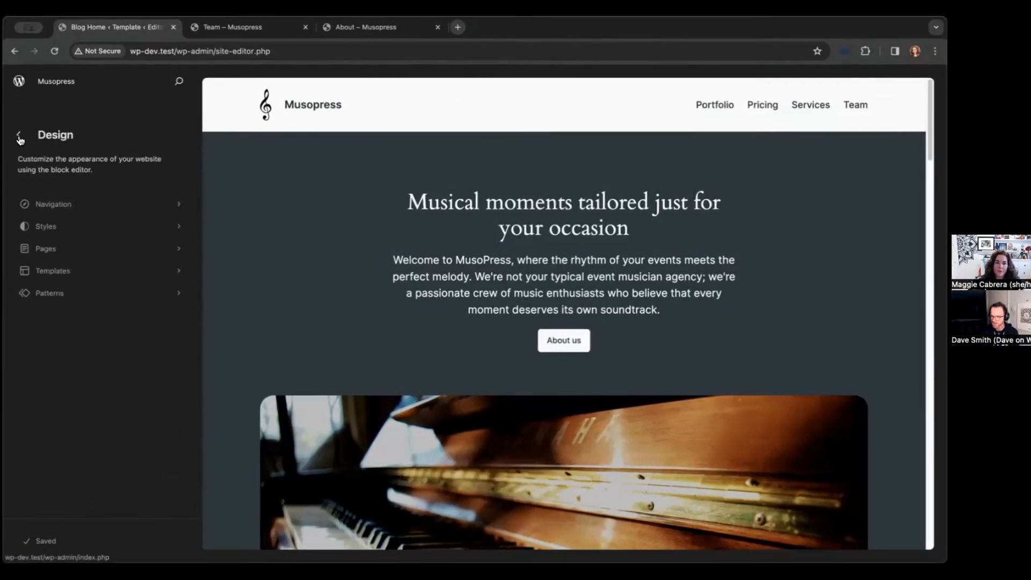
pyautogui.click(53, 204)
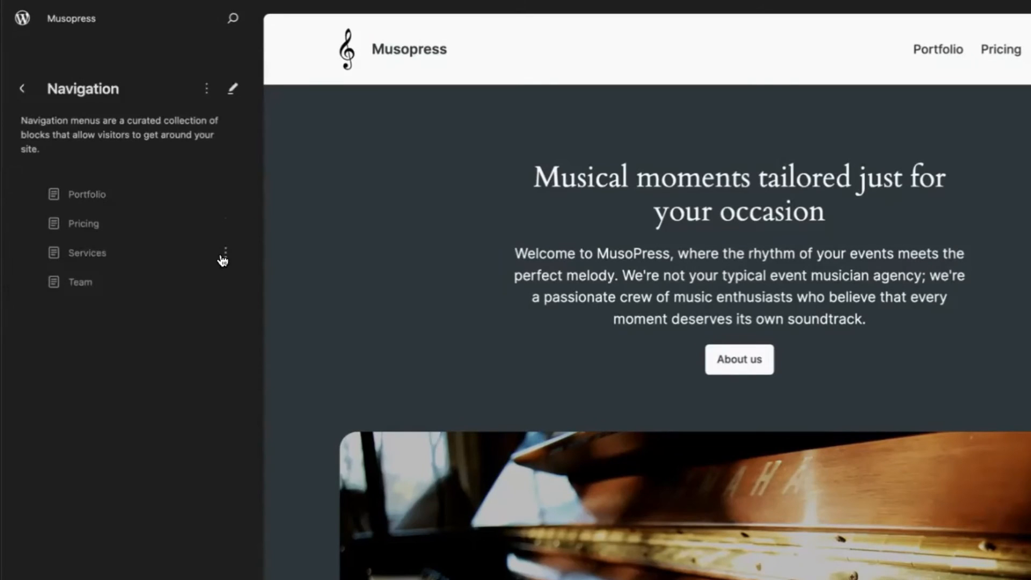
pyautogui.click(225, 223)
pyautogui.click(264, 353)
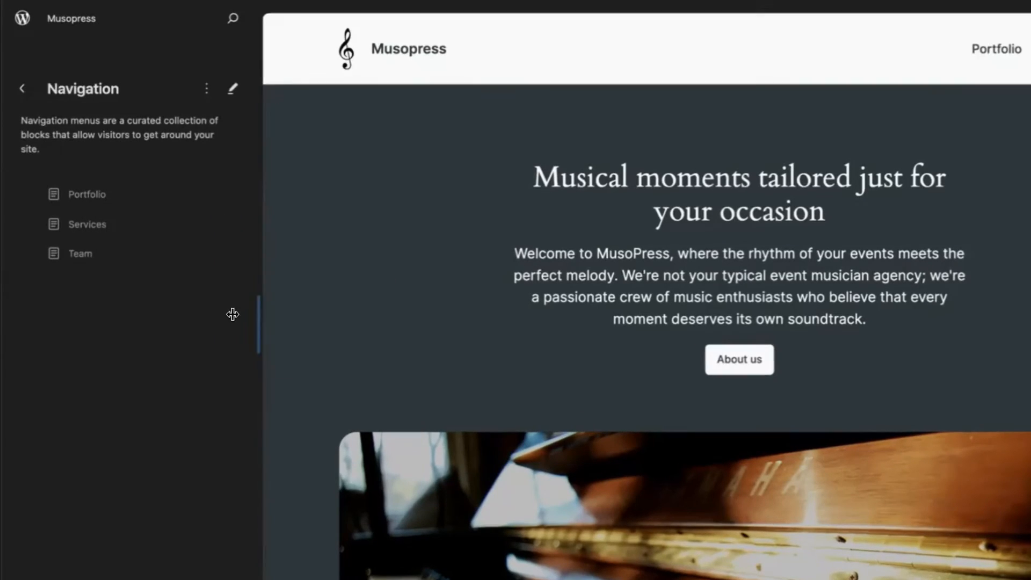
pyautogui.click(225, 256)
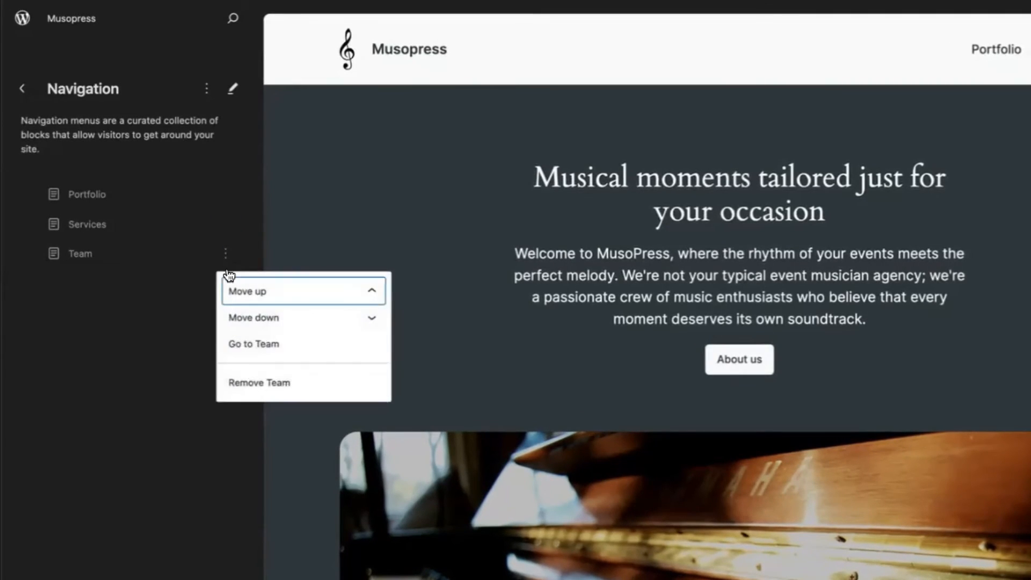
pyautogui.click(262, 392)
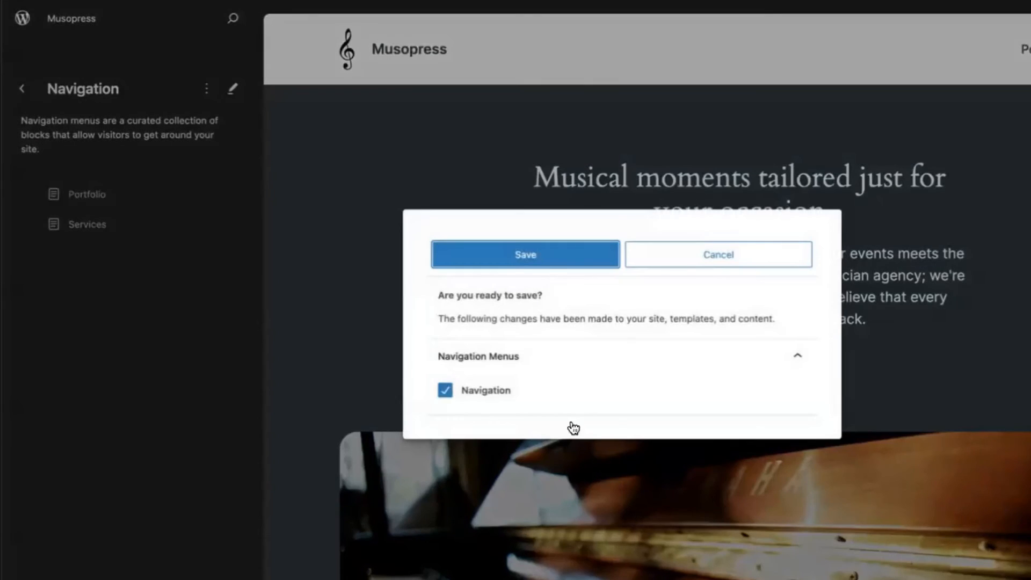
pyautogui.click(547, 265)
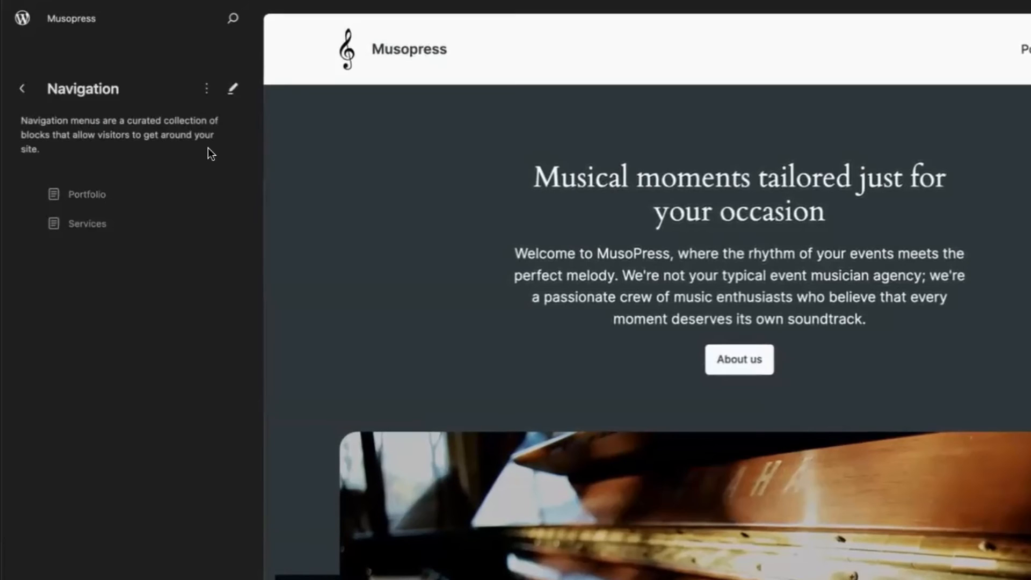
# Step: Add links to the Team and Pricing pages after Services in the navigation menu and save it
pyautogui.click(233, 90)
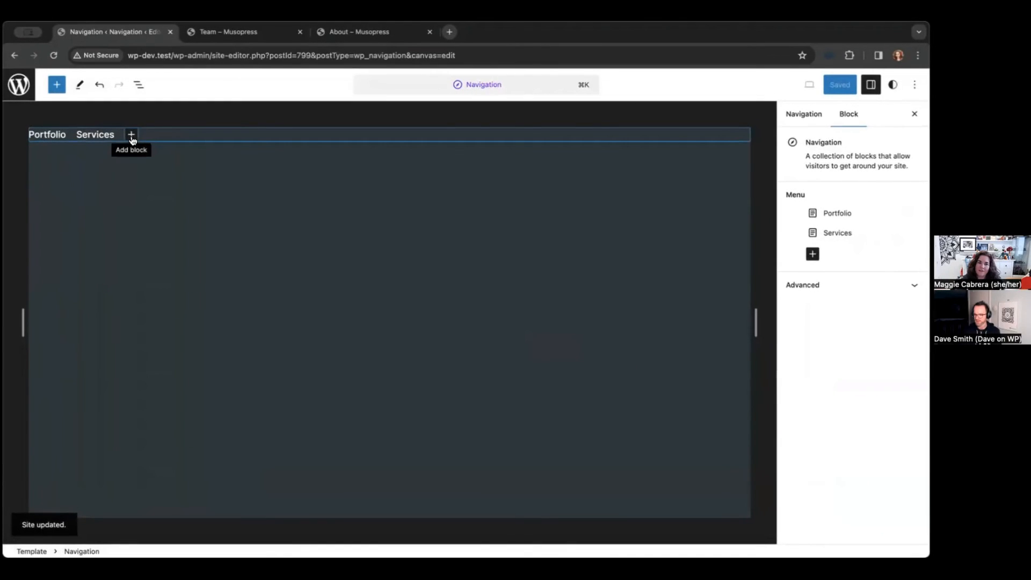
pyautogui.click(131, 135)
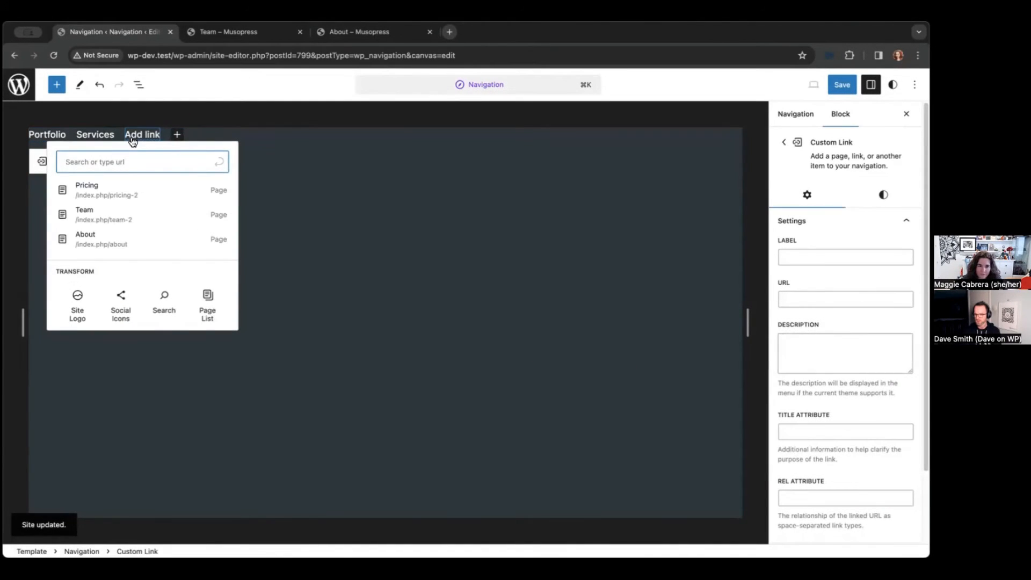
pyautogui.click(102, 217)
pyautogui.click(166, 136)
pyautogui.click(154, 189)
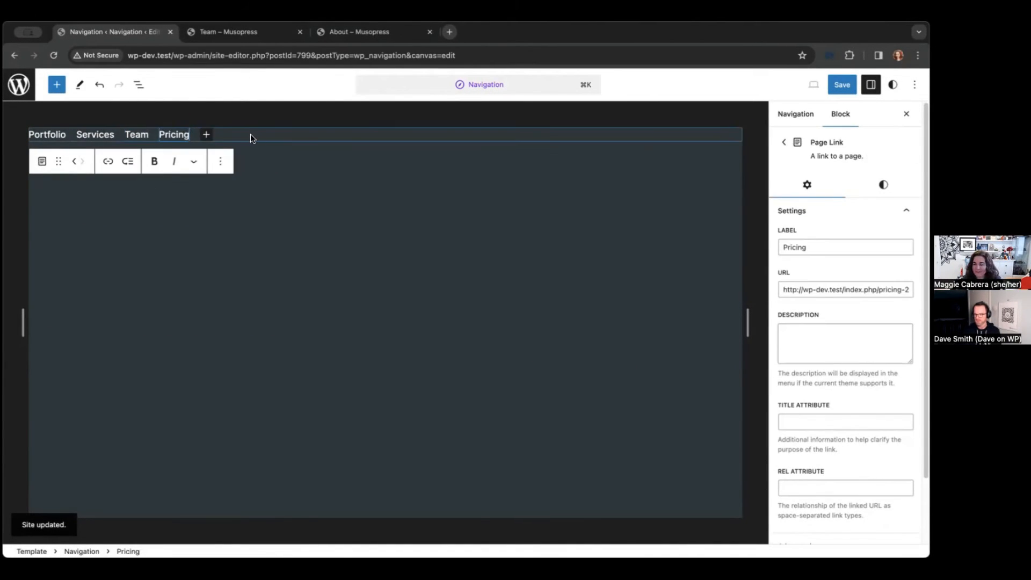
pyautogui.click(842, 85)
pyautogui.click(816, 85)
# Step: Reload the live Team page and follow the Pricing link in its header menu
pyautogui.click(231, 33)
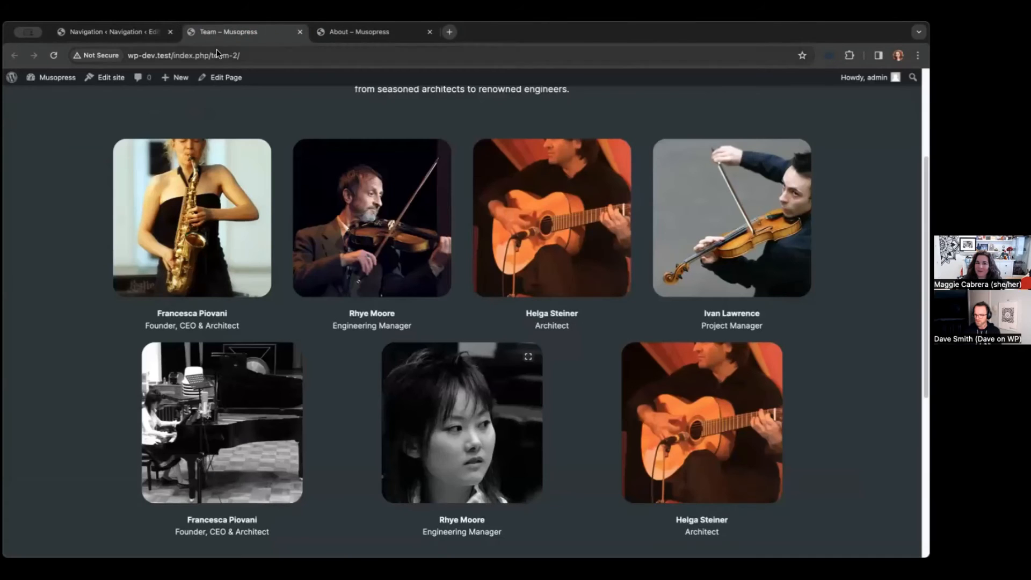
pyautogui.click(53, 54)
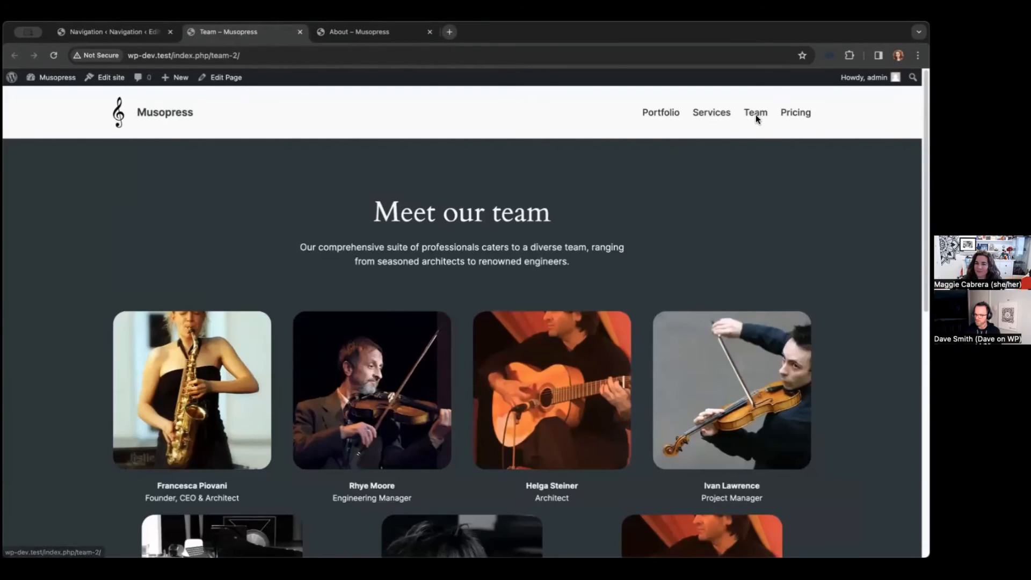
pyautogui.click(793, 113)
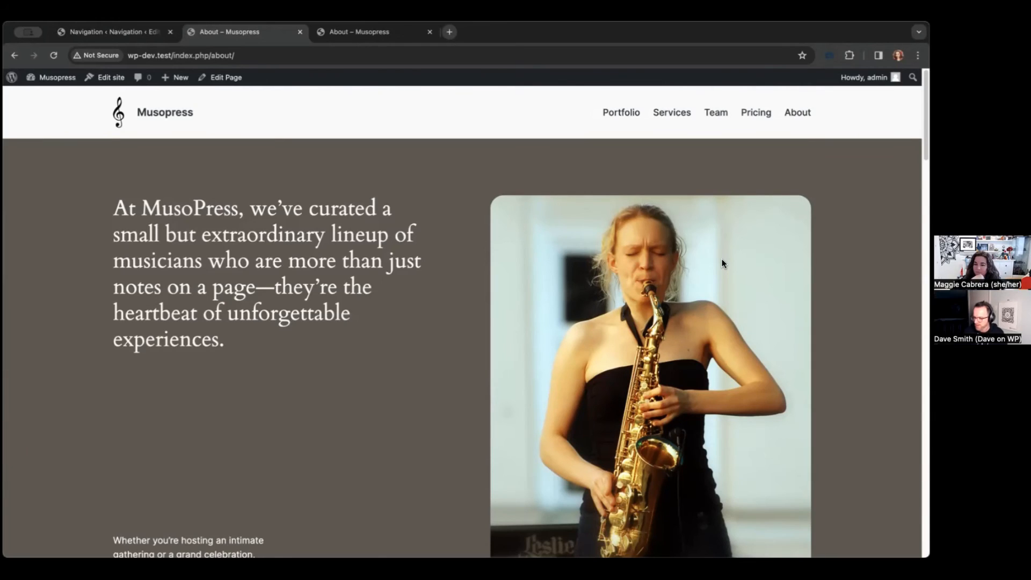
# Step: Open the site's home page and look through its sections, including Why us and Latest News
pyautogui.click(165, 114)
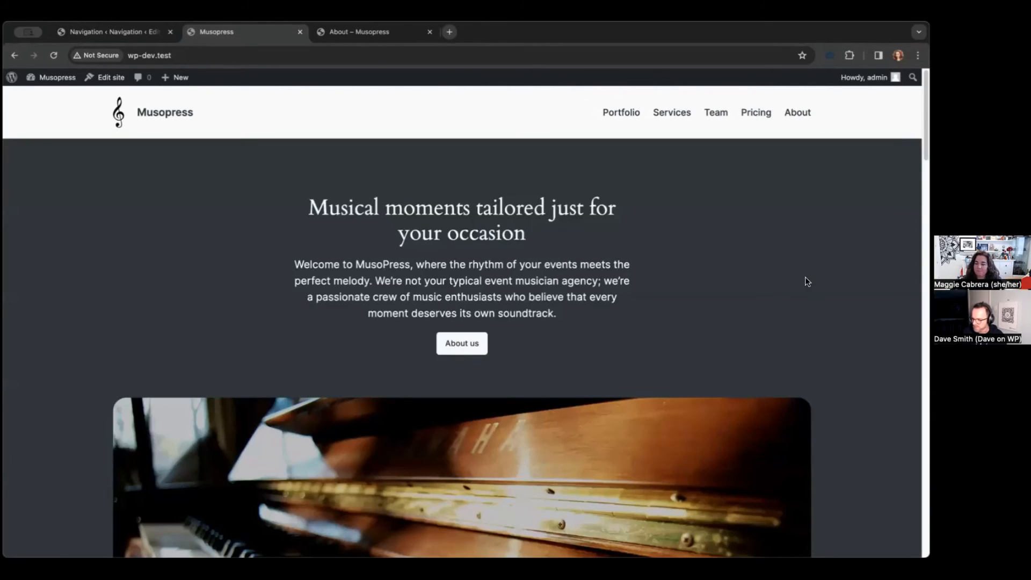
pyautogui.scroll(-14, 804, 281)
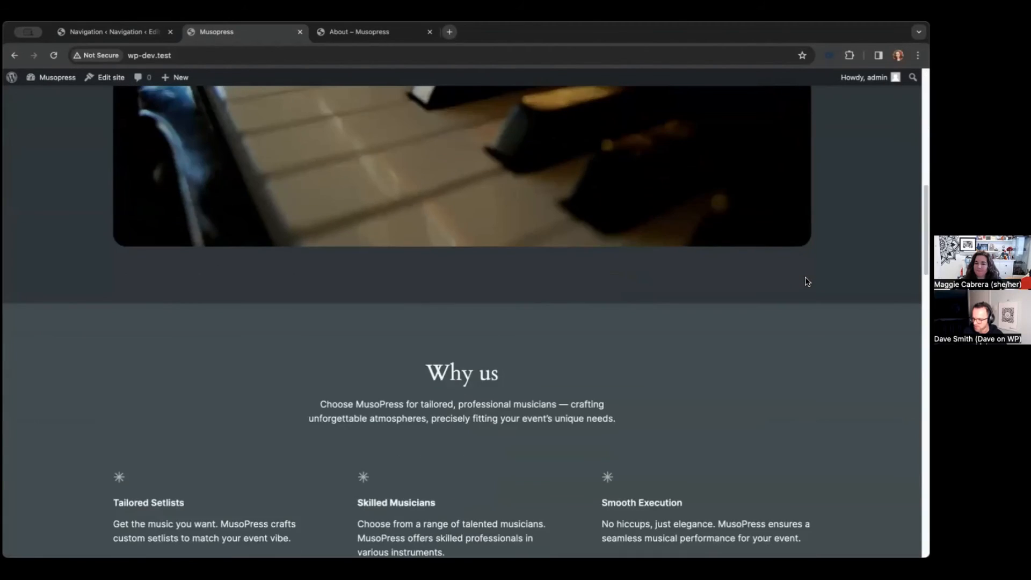
pyautogui.scroll(-15, 805, 281)
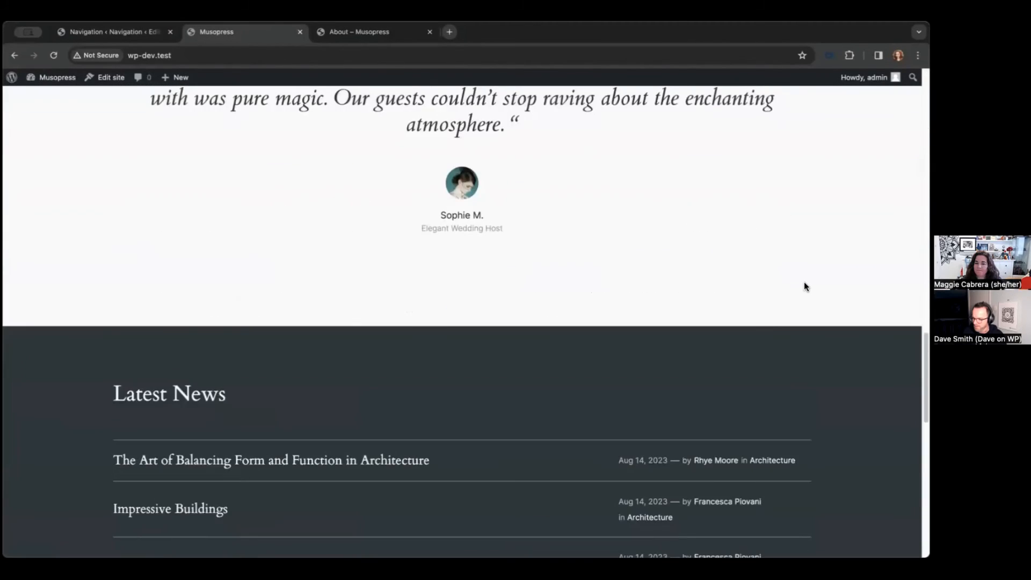
pyautogui.scroll(-5, 804, 289)
pyautogui.scroll(4, 804, 289)
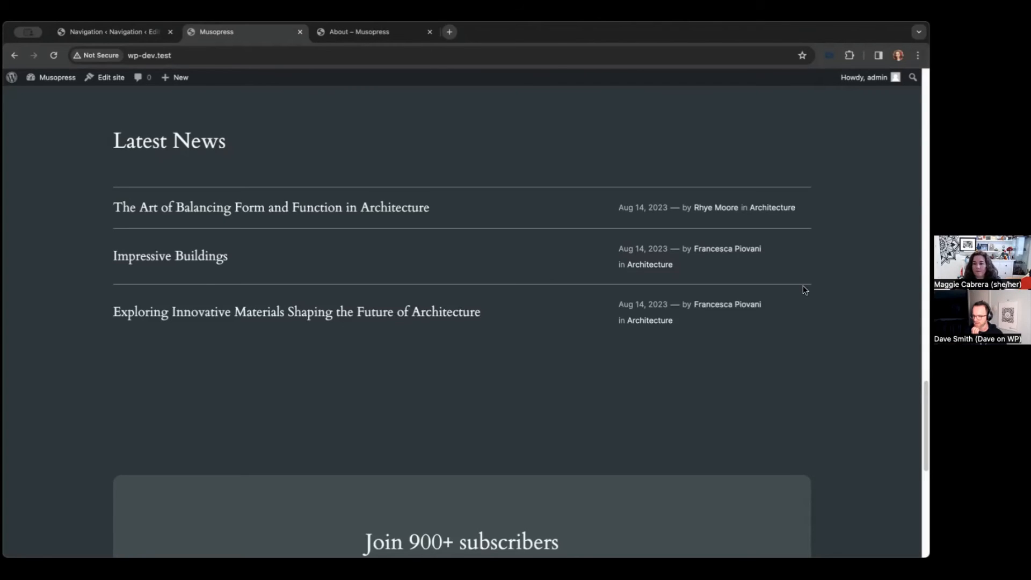
pyautogui.scroll(20, 803, 285)
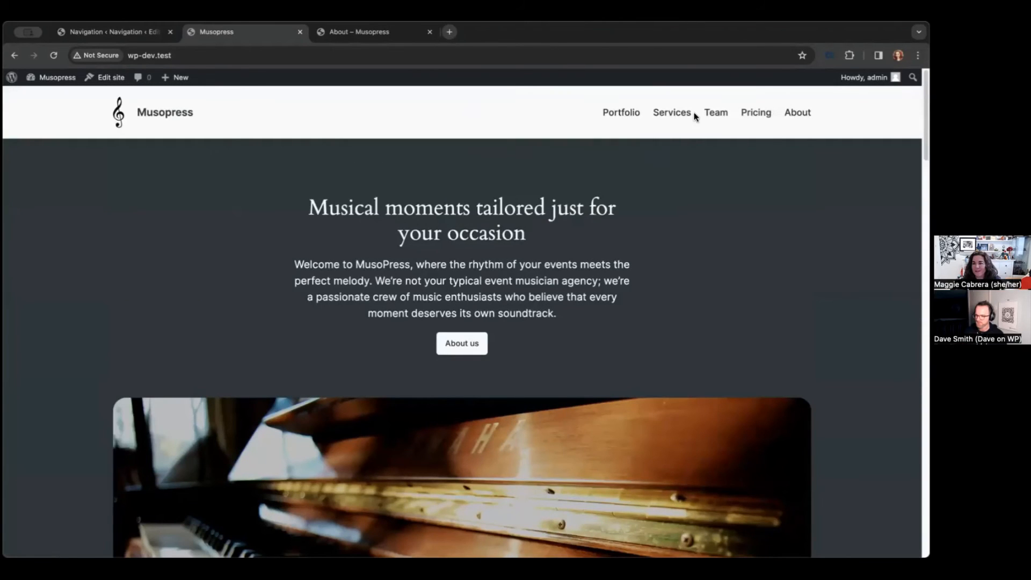
# Step: Open the Team page from the header menu and look over its member photos and footer
pyautogui.click(715, 113)
pyautogui.scroll(-10, 738, 201)
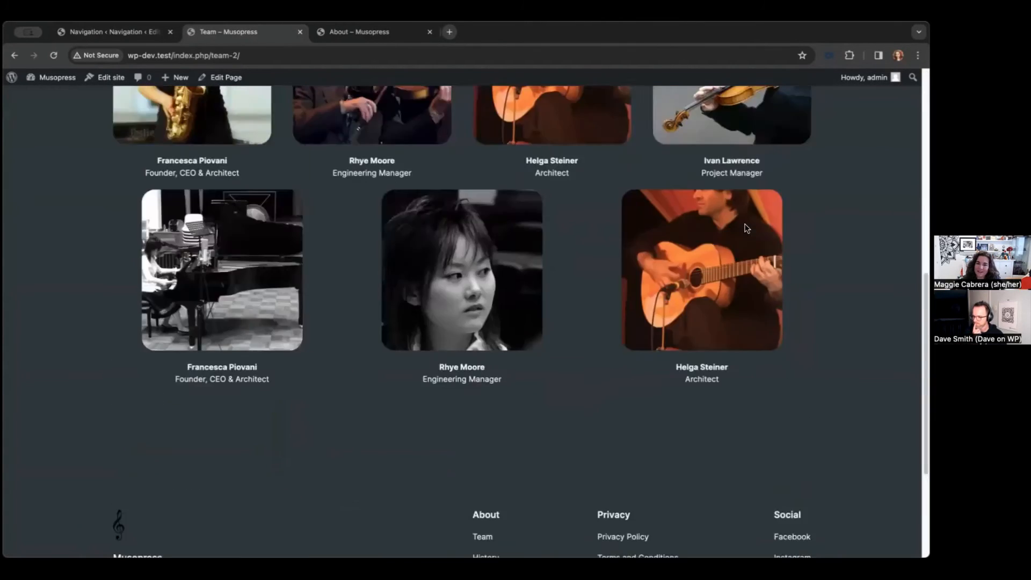
pyautogui.scroll(10, 747, 228)
pyautogui.scroll(-10, 588, 247)
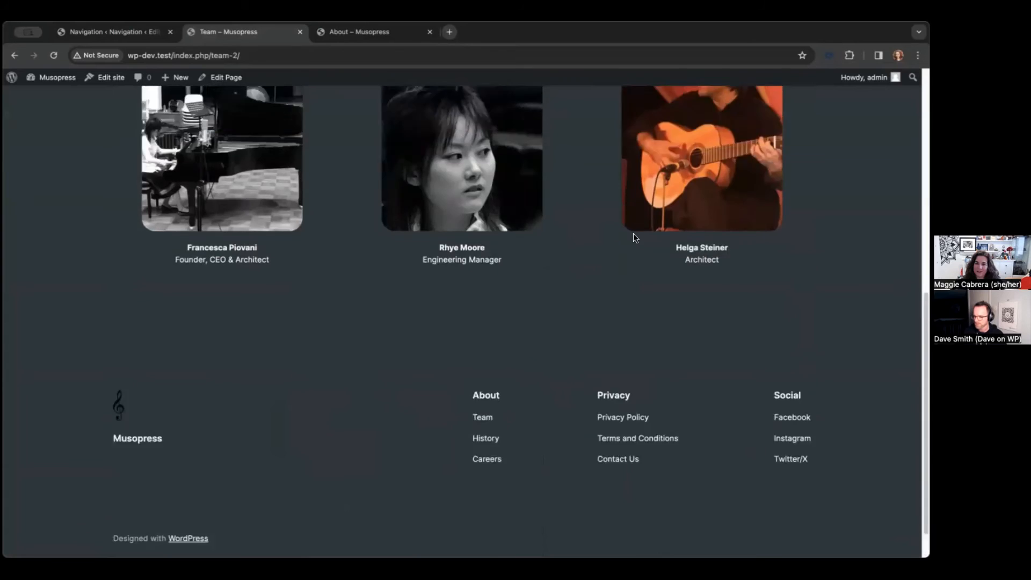
pyautogui.scroll(8, 632, 232)
pyautogui.scroll(3, 590, 322)
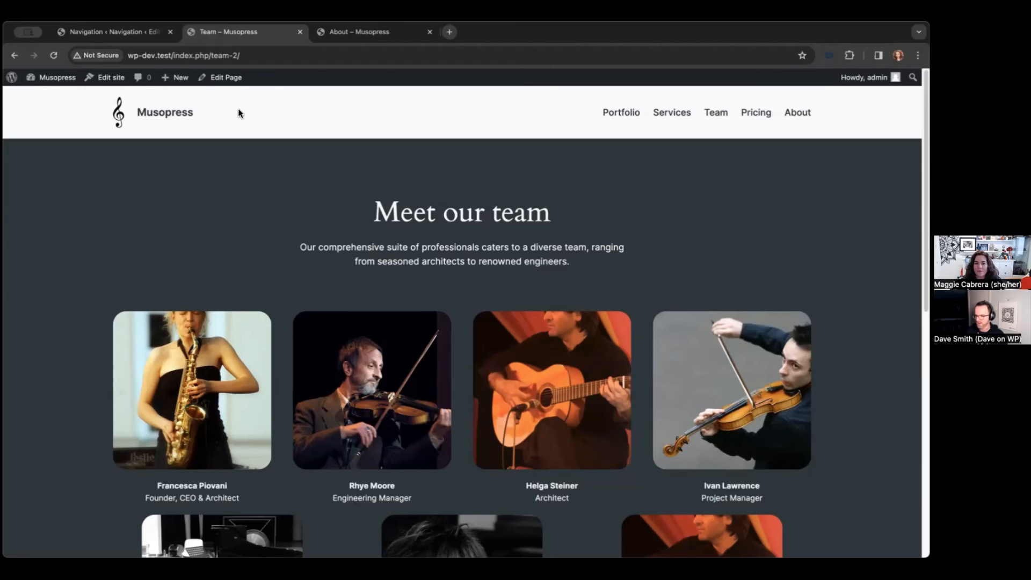
# Step: Open the Team page for editing and expand its Team members group in the block list
pyautogui.click(228, 76)
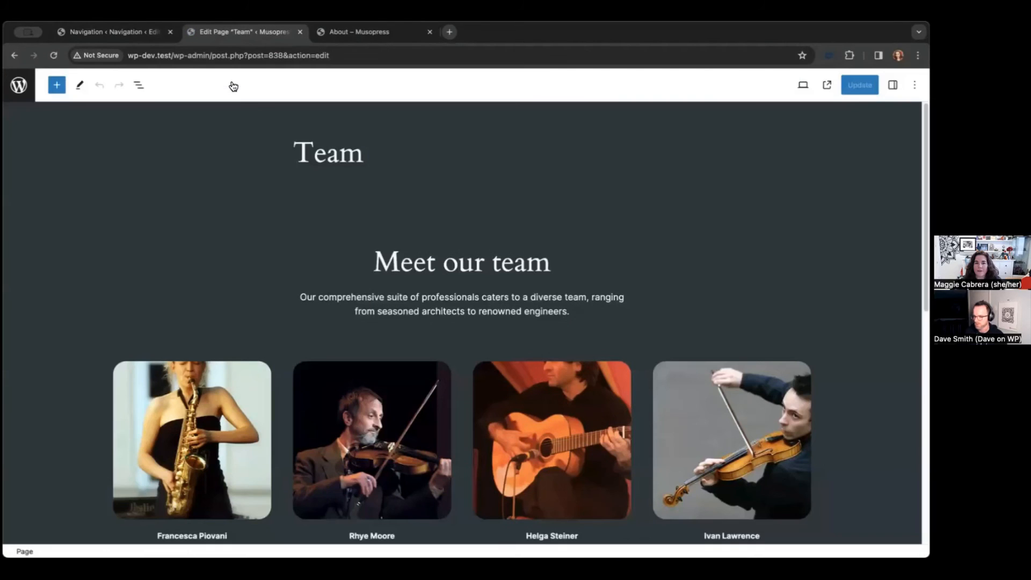
pyautogui.click(138, 85)
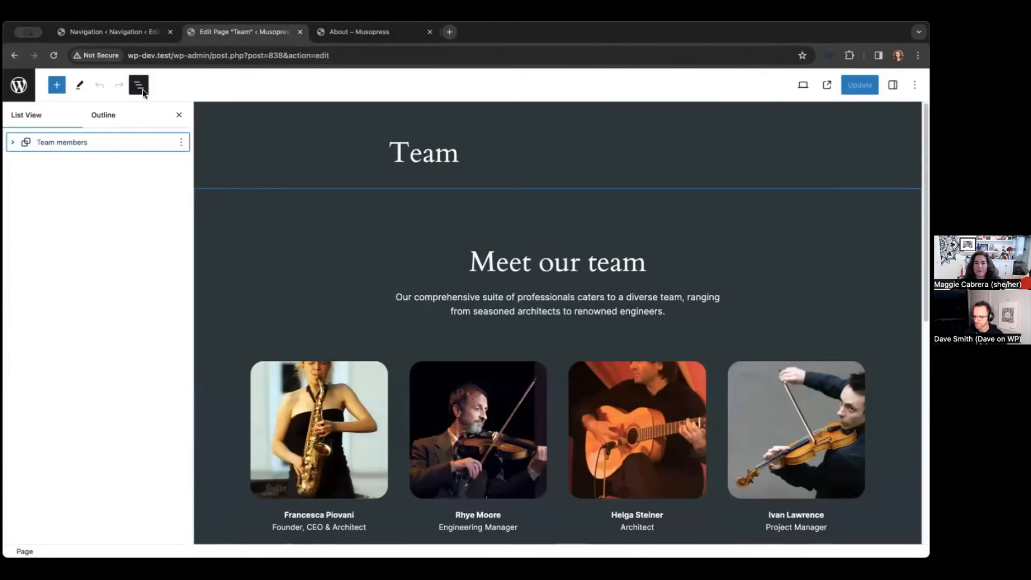
pyautogui.click(12, 142)
pyautogui.scroll(-6, 600, 418)
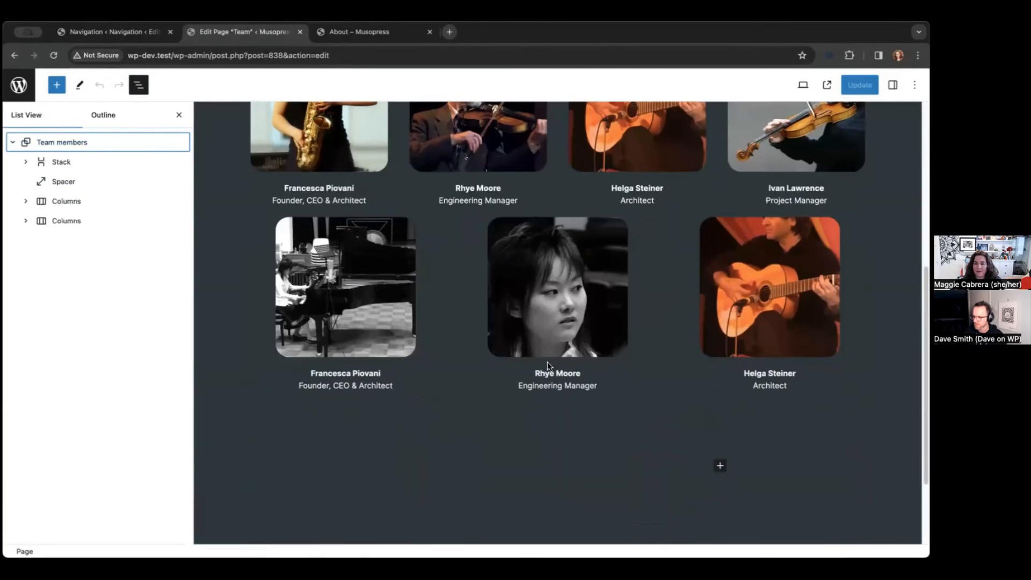
pyautogui.scroll(6, 543, 262)
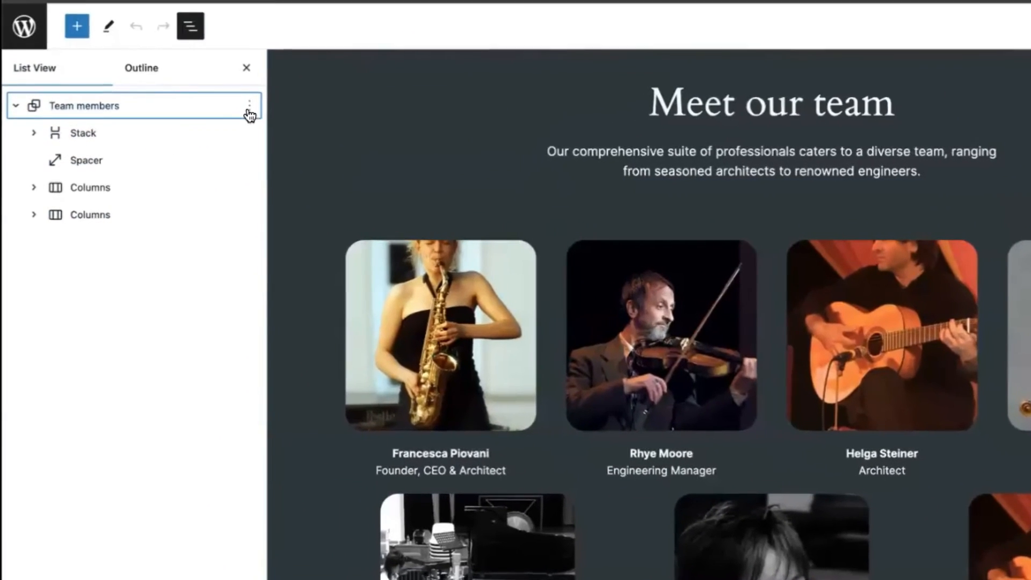
# Step: Create a synced pattern named My Team from the Team members group and assign it to the Team category
pyautogui.click(236, 111)
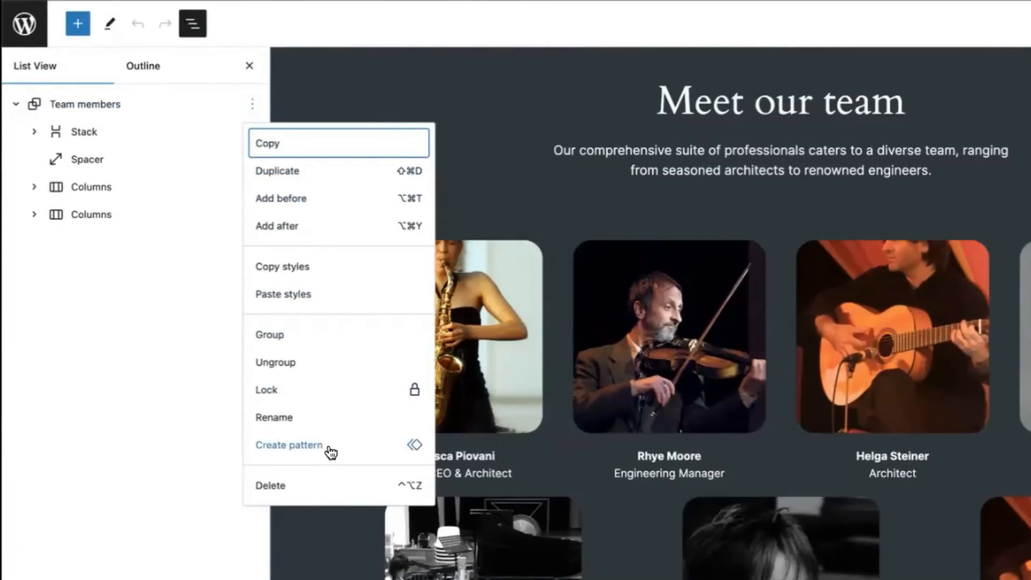
pyautogui.click(328, 447)
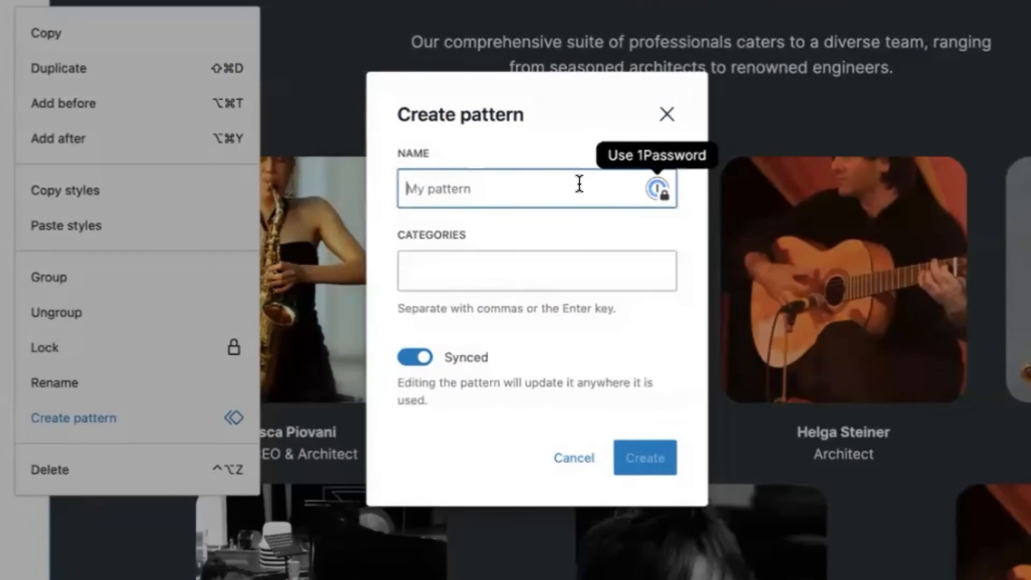
pyautogui.write('My Team')
pyautogui.click(536, 256)
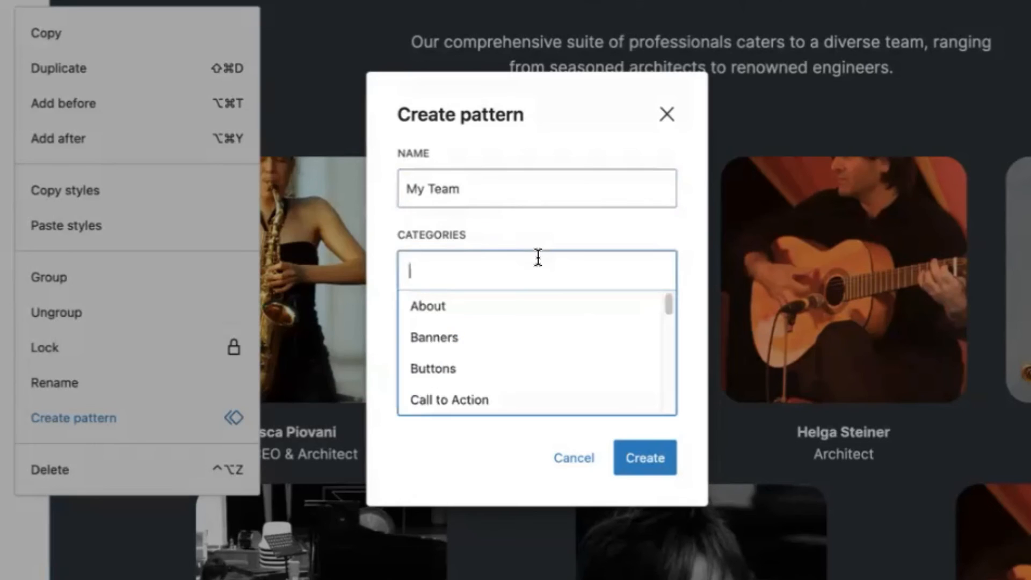
pyautogui.scroll(-2, 537, 344)
pyautogui.scroll(-6, 536, 344)
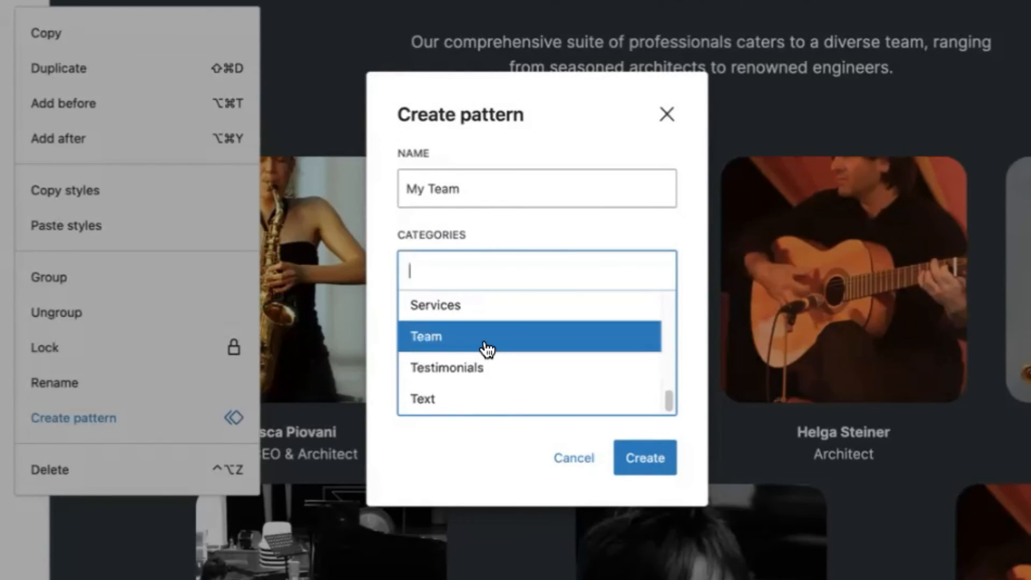
pyautogui.click(488, 346)
pyautogui.click(488, 463)
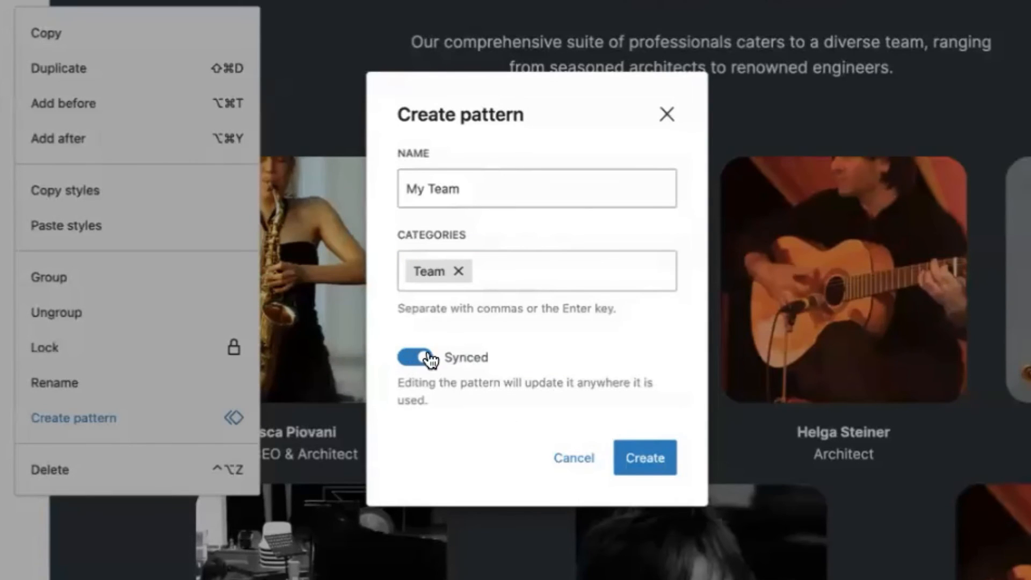
pyautogui.moveTo(438, 383); pyautogui.dragTo(627, 395)
pyautogui.click(665, 468)
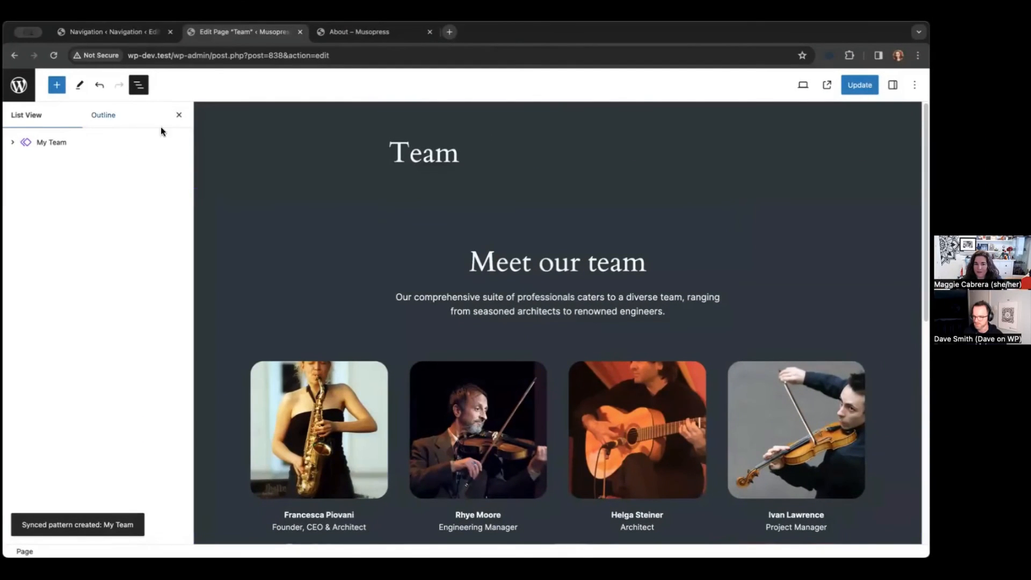
# Step: Stay on the Team page editor and save the page update
pyautogui.click(16, 89)
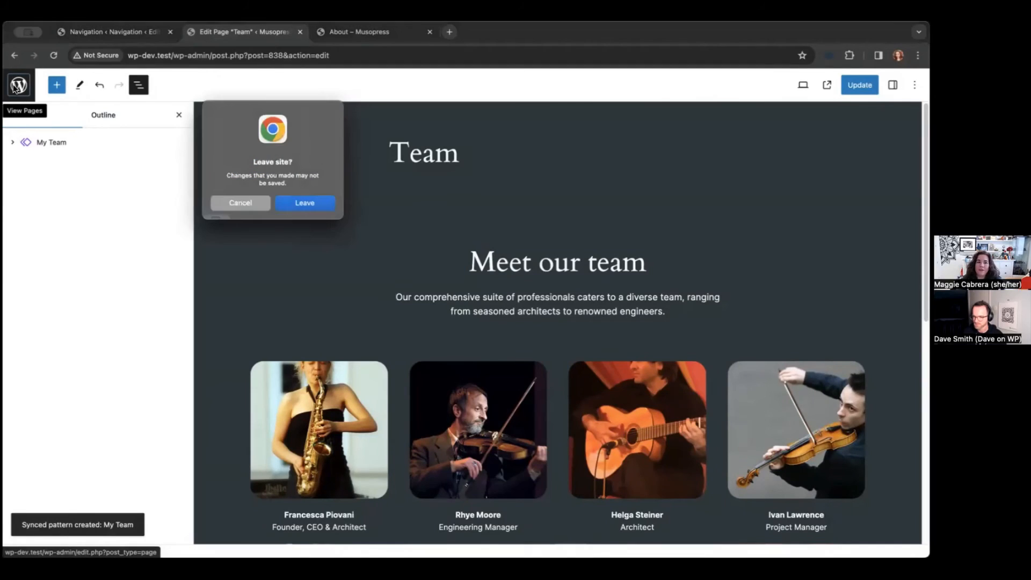
pyautogui.click(263, 207)
pyautogui.click(860, 85)
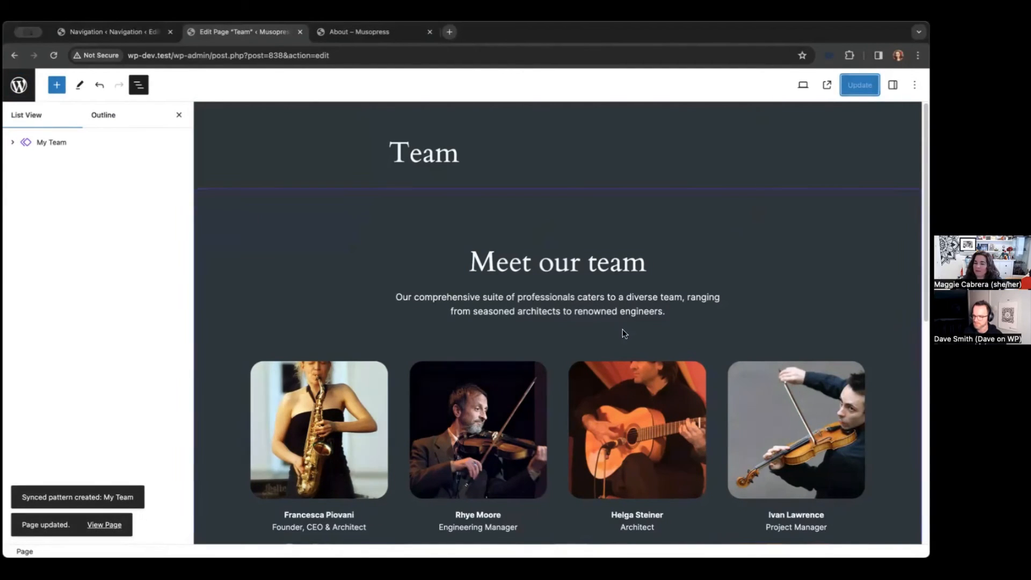
# Step: Leave the page editor and open the Blog Home template for editing in the site editor
pyautogui.click(32, 86)
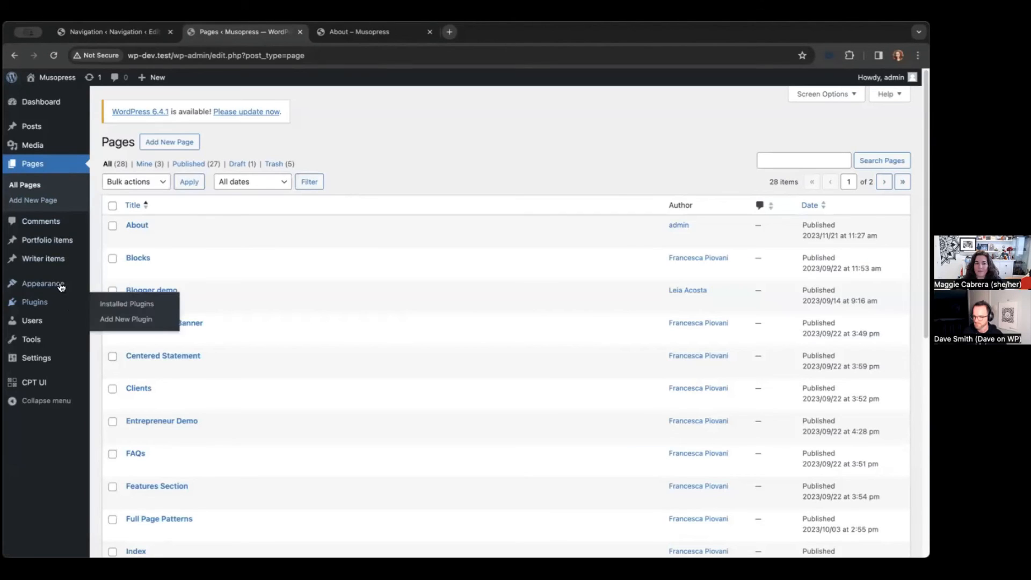
pyautogui.moveTo(43, 283)
pyautogui.click(122, 305)
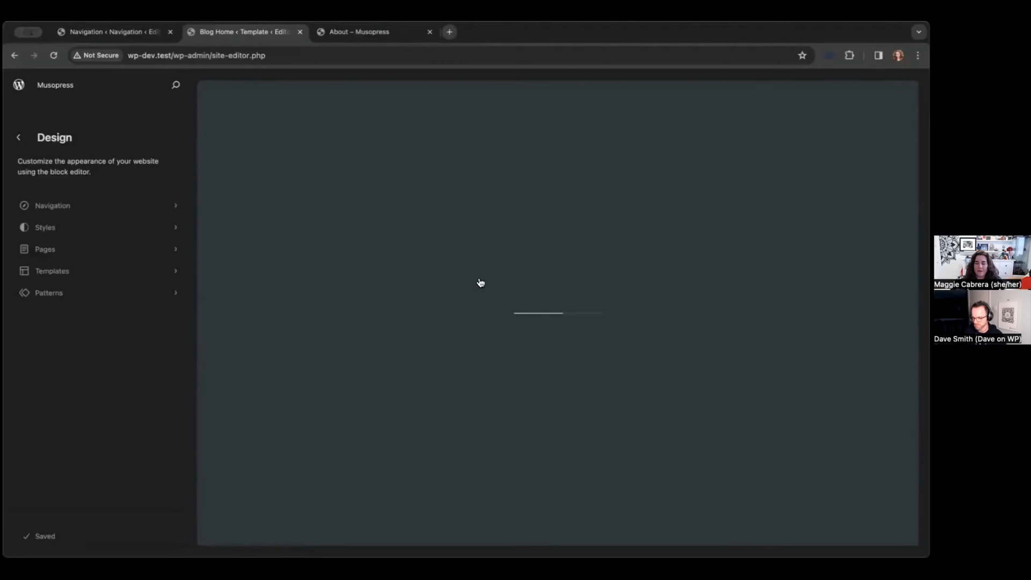
pyautogui.click(480, 282)
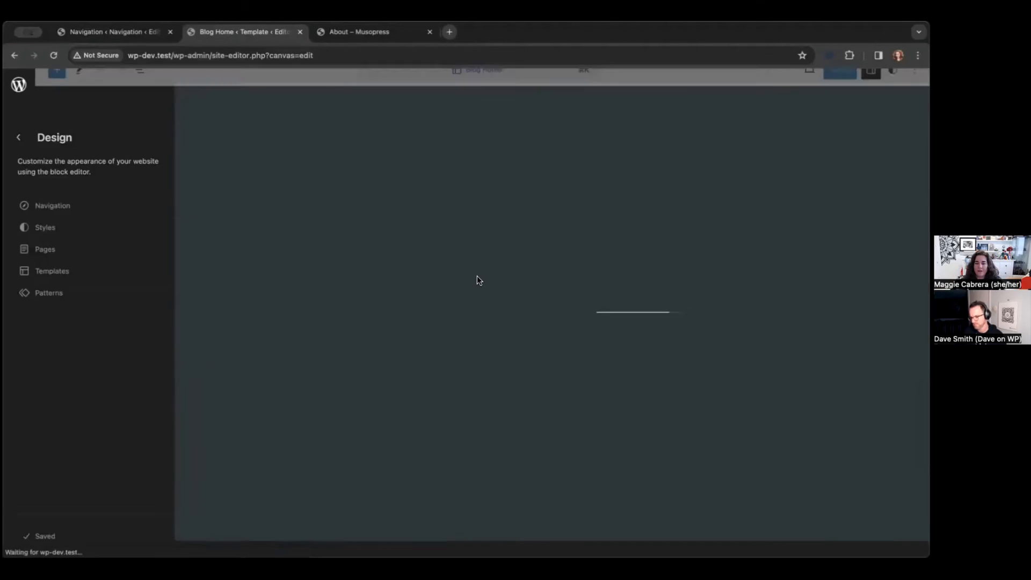
# Step: Add an empty block before the testimonial group, directly below the features section of the Blog Home template
pyautogui.scroll(-15, 472, 276)
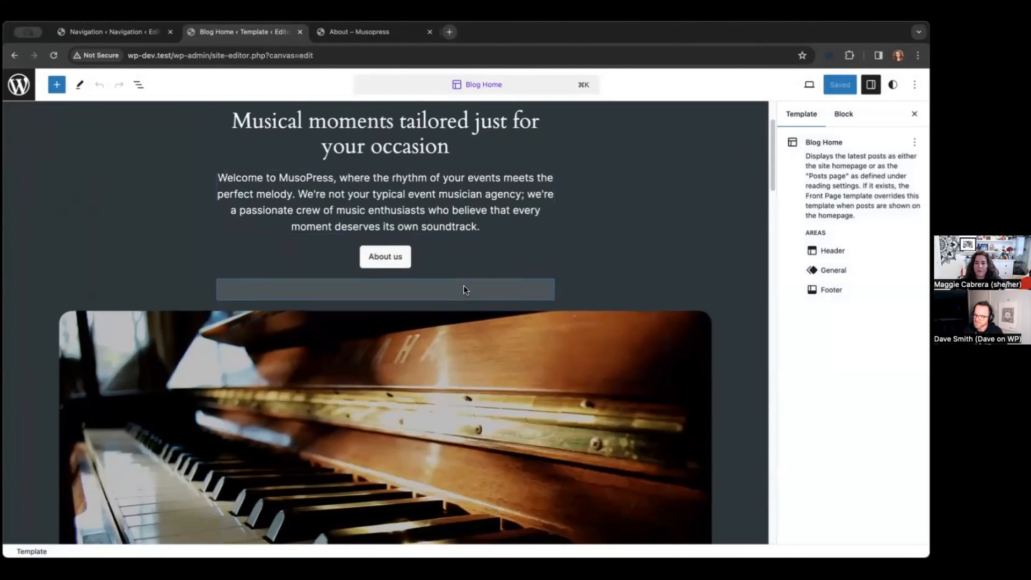
pyautogui.scroll(-8, 456, 294)
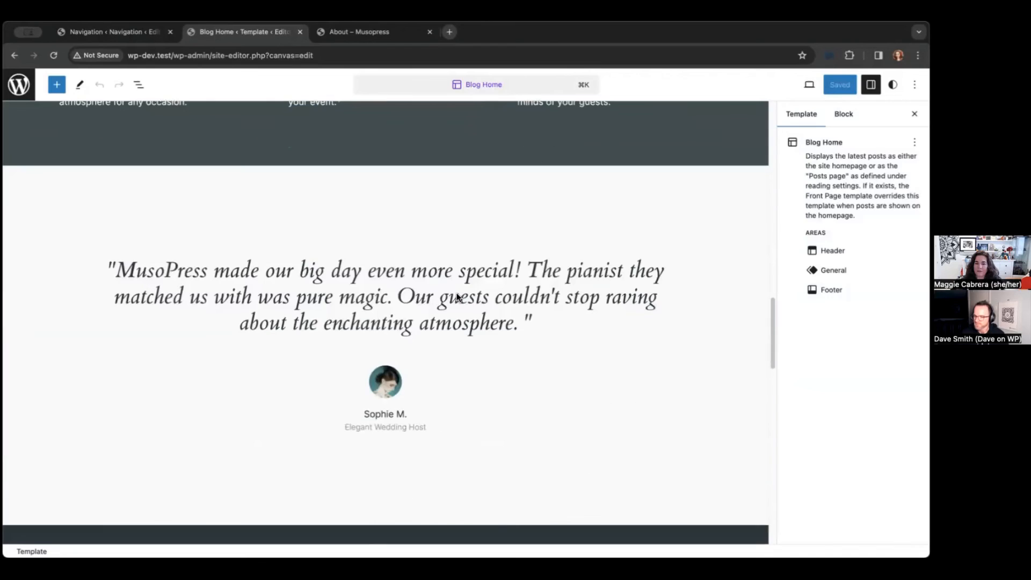
pyautogui.scroll(-3, 456, 294)
pyautogui.scroll(6, 456, 295)
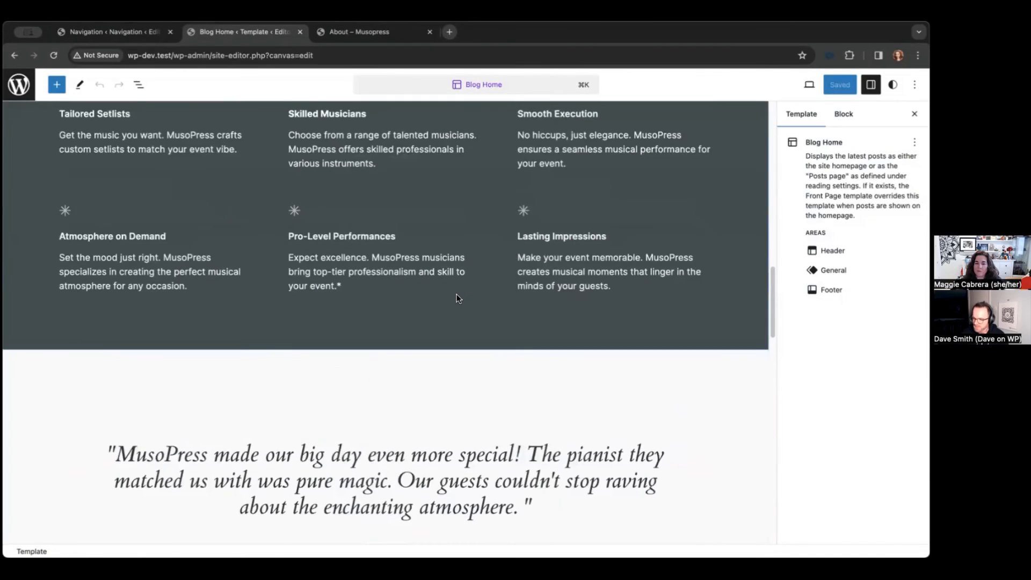
pyautogui.scroll(2, 457, 294)
pyautogui.scroll(-4, 457, 295)
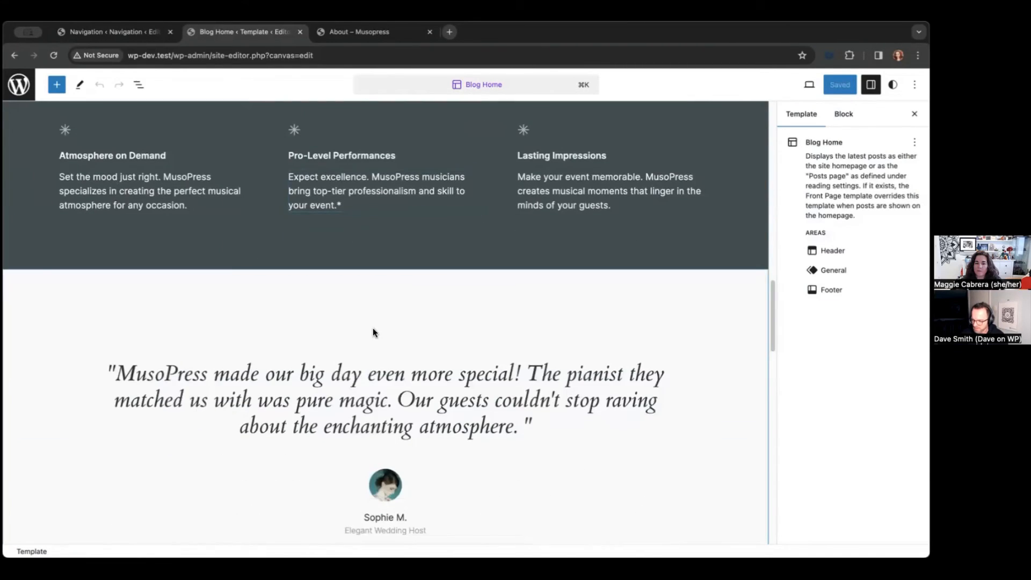
pyautogui.click(358, 331)
pyautogui.click(106, 249)
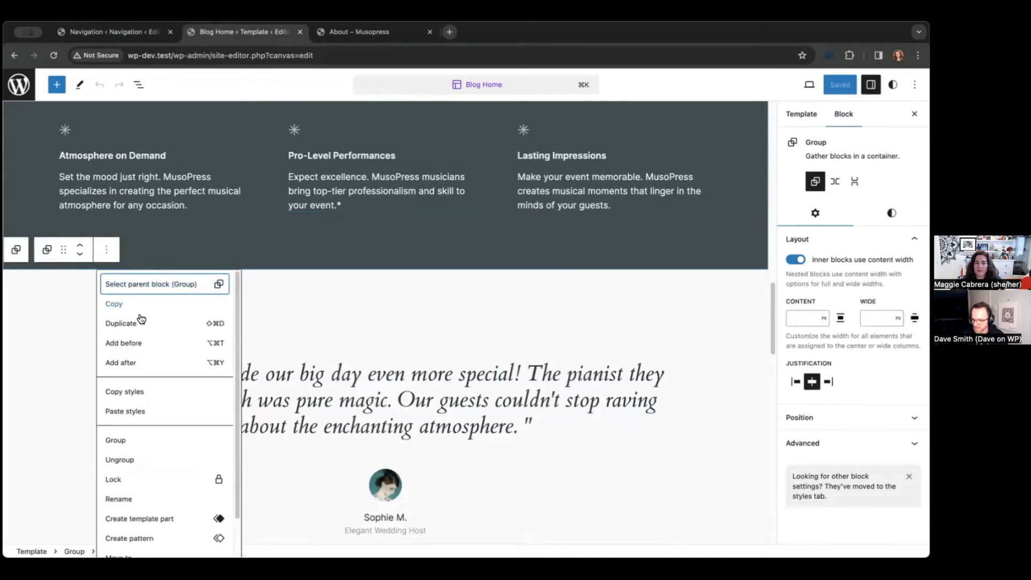
pyautogui.click(150, 352)
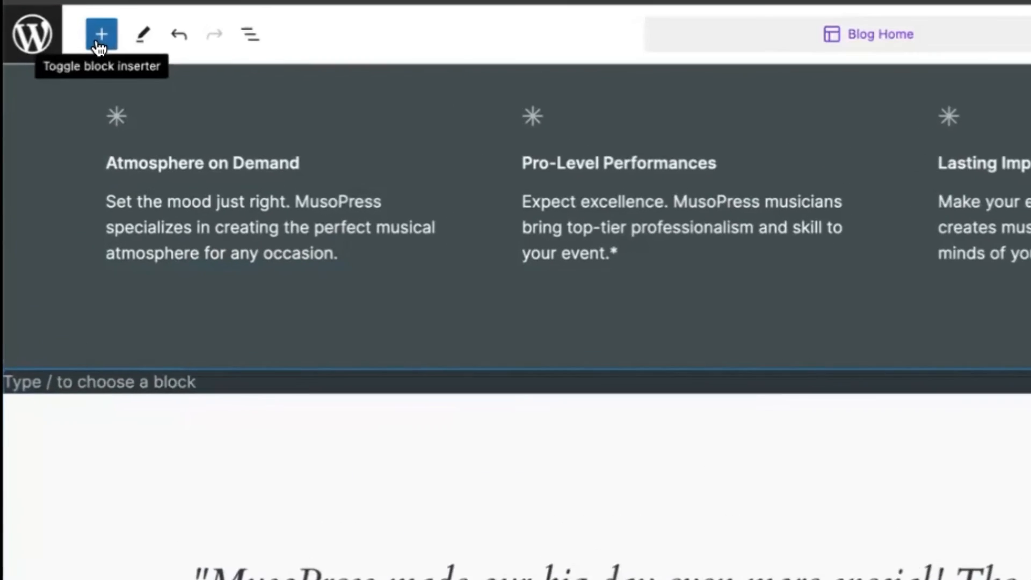
# Step: Insert the My Team pattern from My patterns into the empty block above the testimonial
pyautogui.click(64, 77)
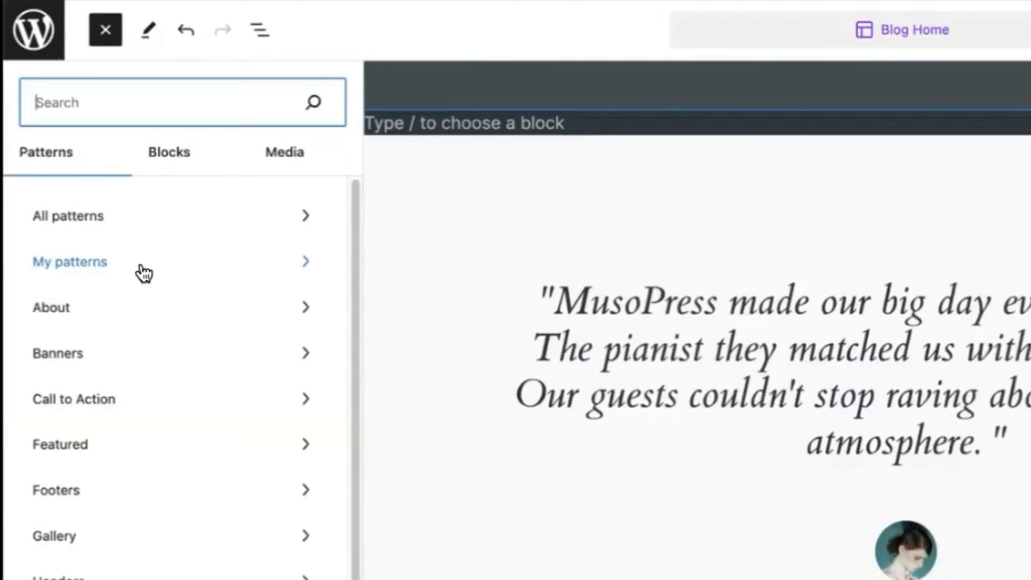
pyautogui.click(80, 265)
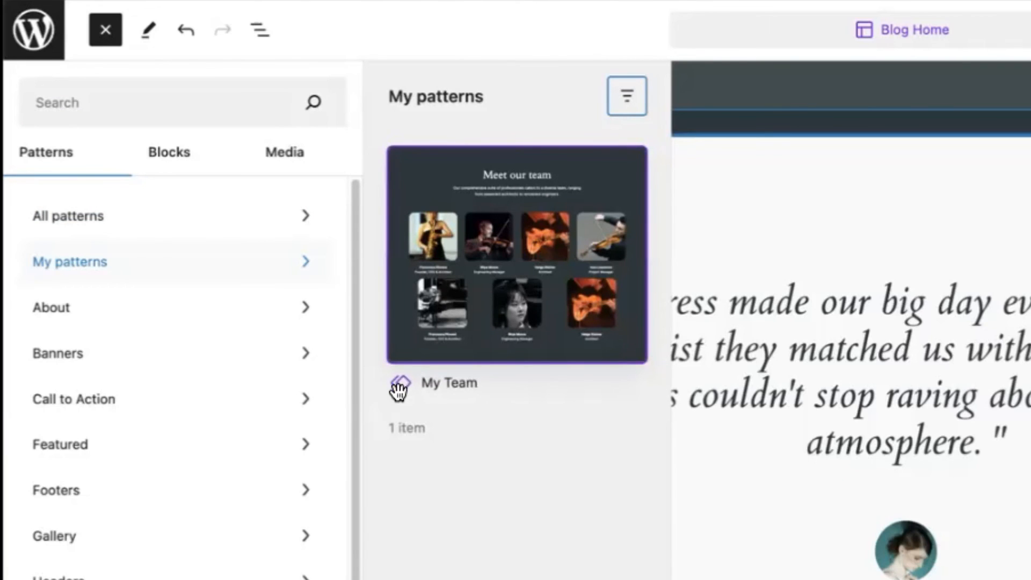
pyautogui.click(470, 282)
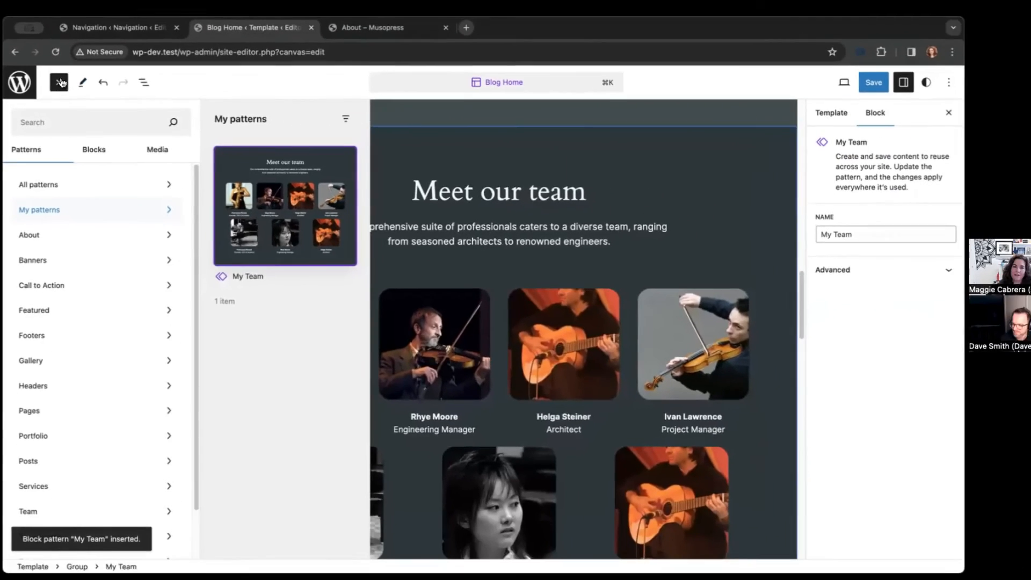
pyautogui.click(96, 41)
# Step: Replace the last second-row member's photo in My Team with the bearded violinist image from the media library and save the site changes
pyautogui.scroll(-3, 580, 349)
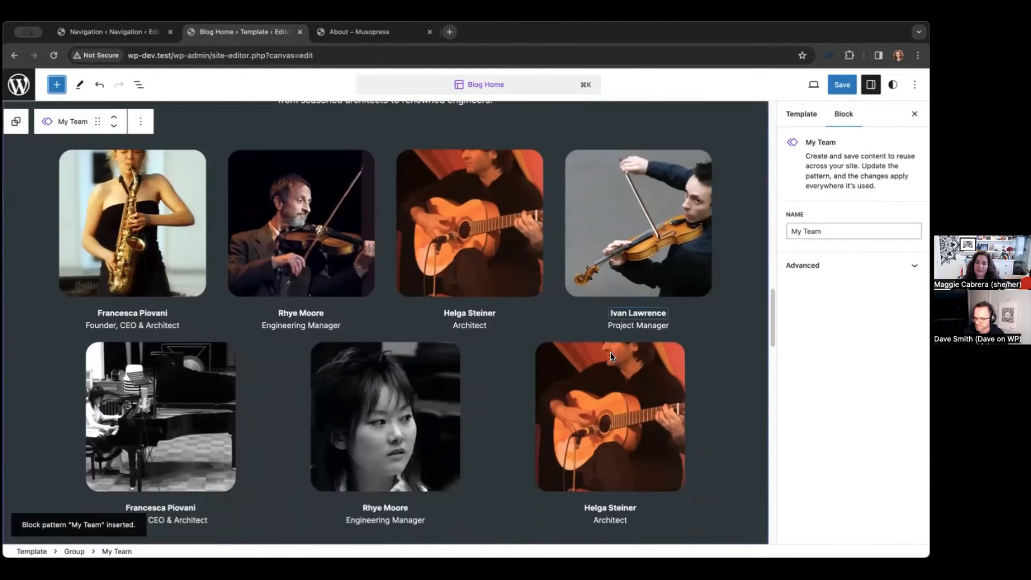
pyautogui.click(610, 353)
pyautogui.click(726, 315)
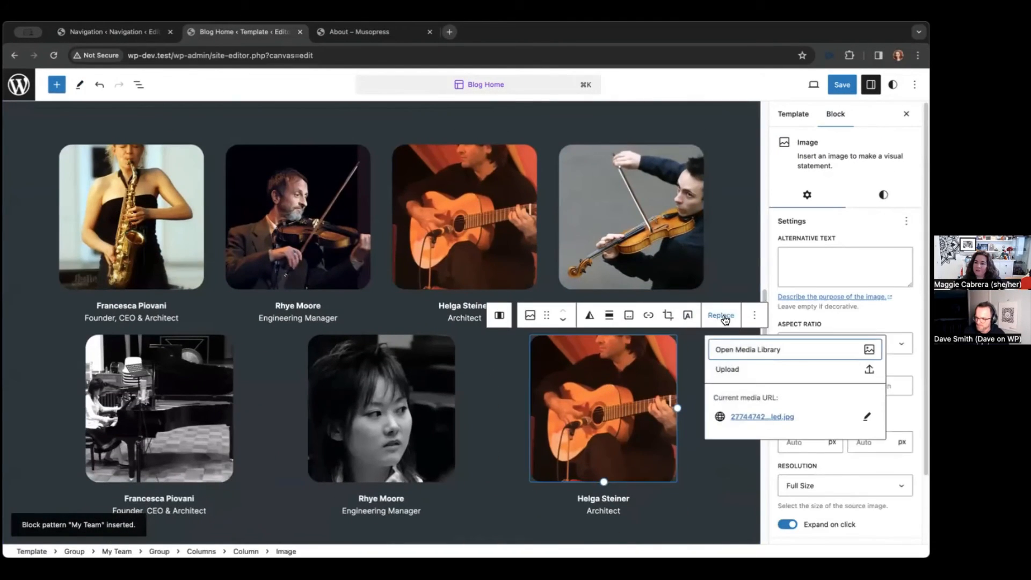
pyautogui.click(743, 349)
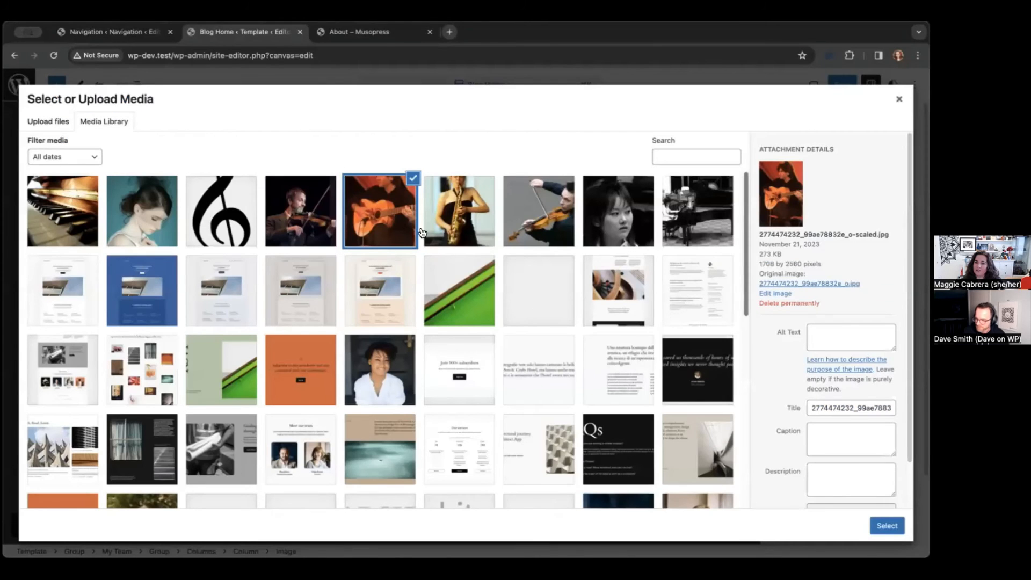
pyautogui.click(306, 213)
pyautogui.click(886, 525)
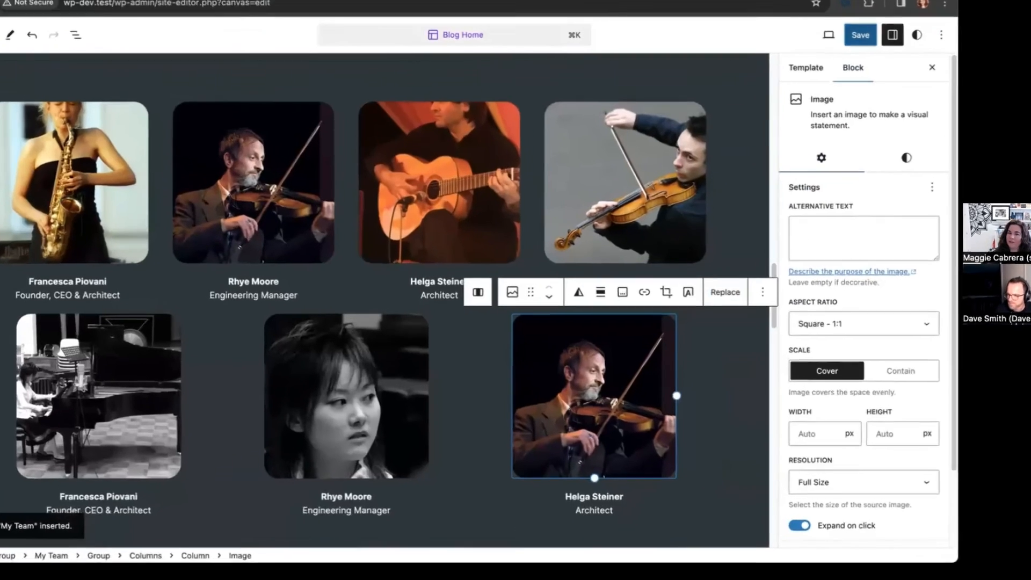
pyautogui.click(843, 84)
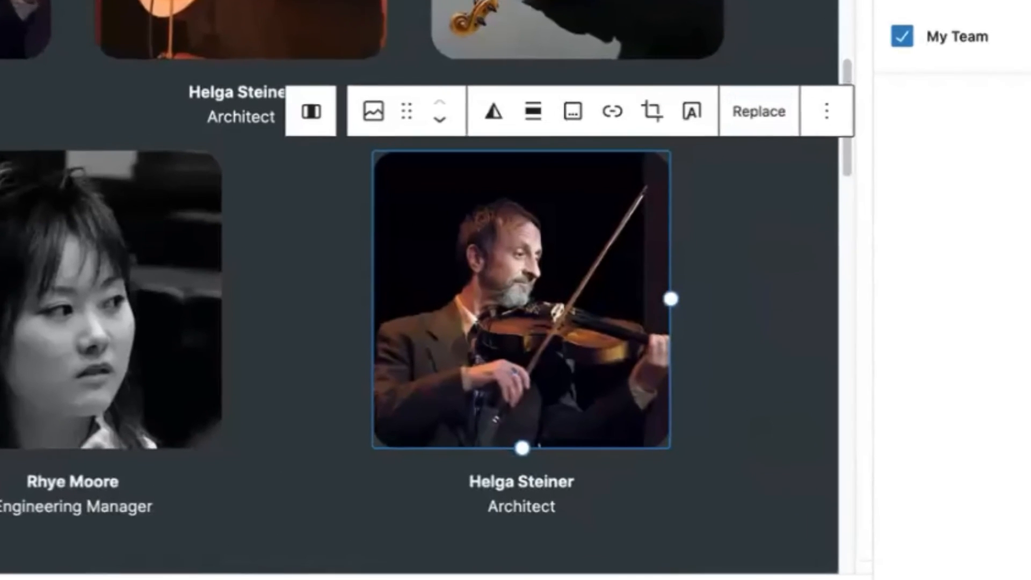
pyautogui.click(891, 1)
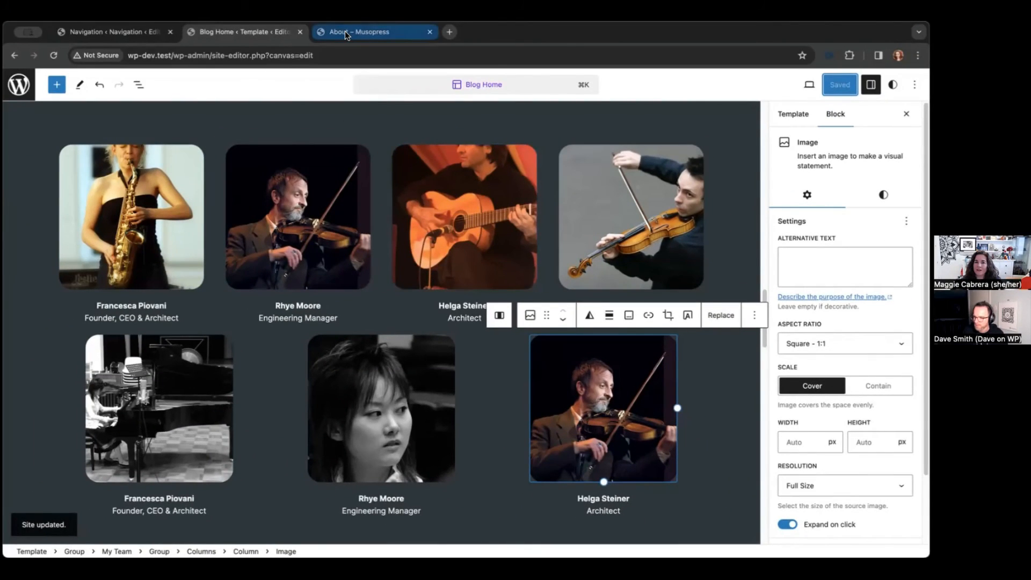
# Step: Switch to the live site, open the Team page from the header menu and check the replaced photo in its second row
pyautogui.click(345, 33)
pyautogui.click(804, 116)
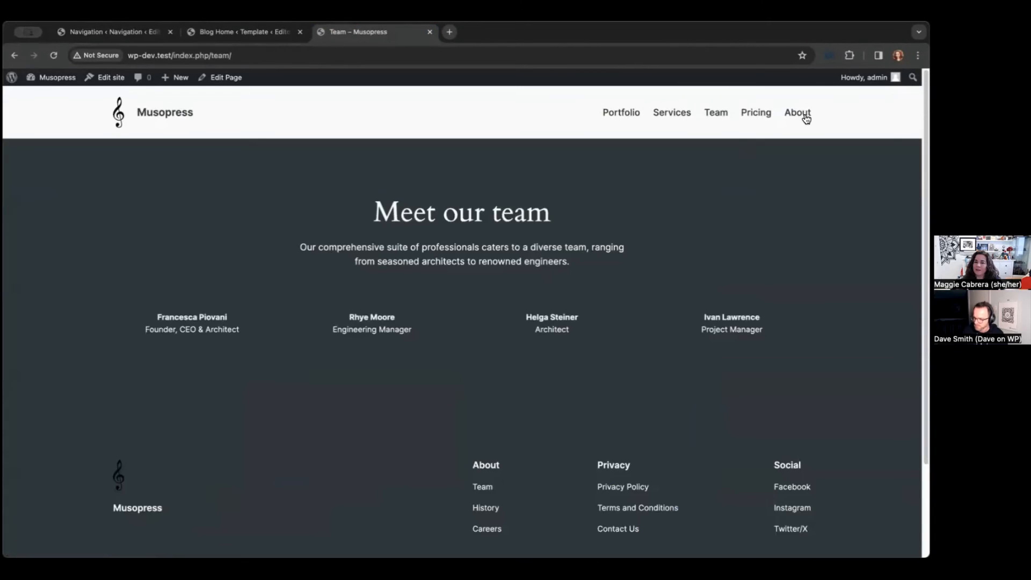
pyautogui.click(152, 112)
pyautogui.click(720, 114)
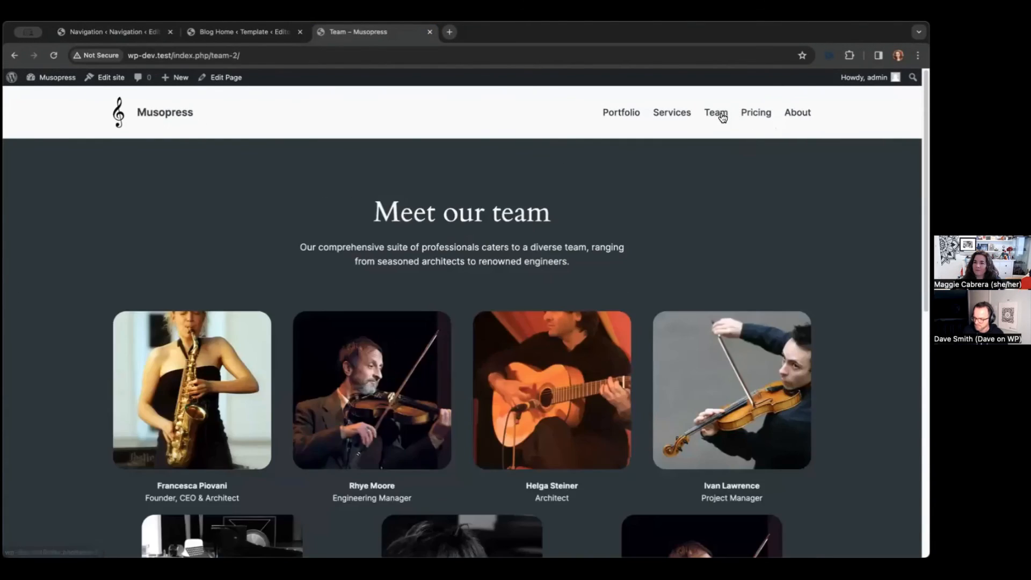
pyautogui.scroll(-3, 642, 266)
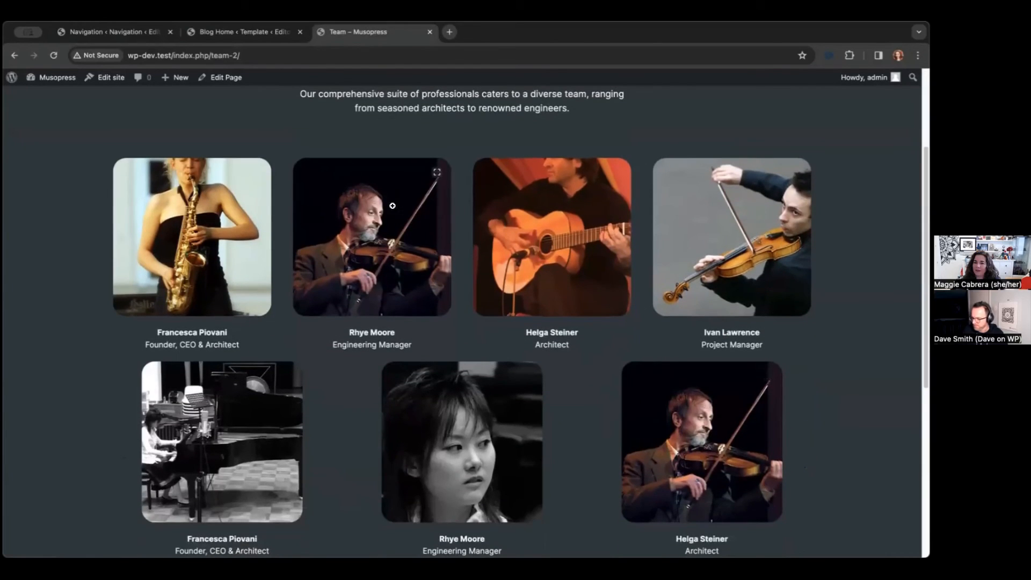
pyautogui.scroll(3, 414, 133)
pyautogui.scroll(-6, 421, 122)
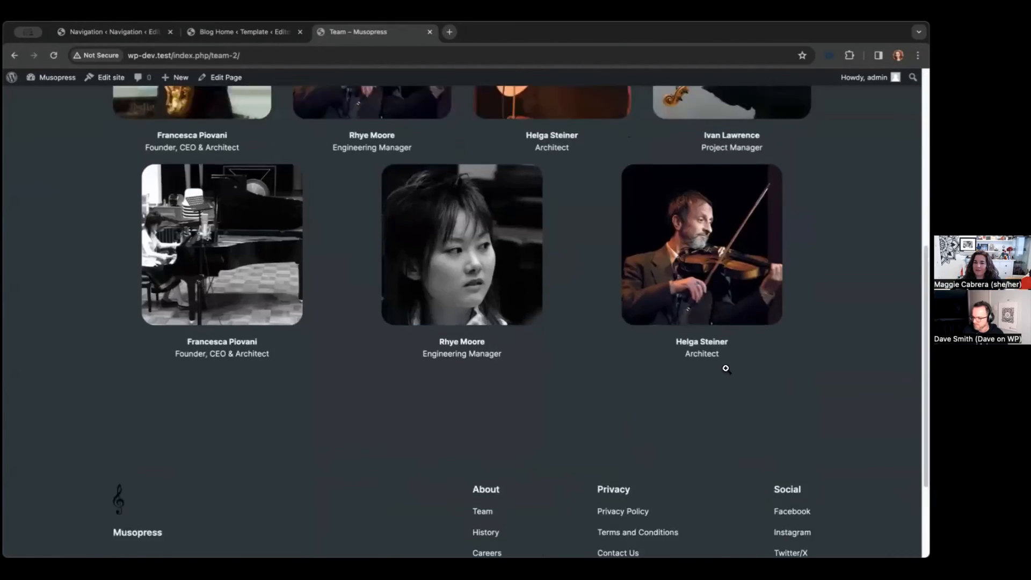
pyautogui.scroll(4, 727, 370)
pyautogui.scroll(3, 474, 310)
# Step: Check the Meet our team section on the live home page, then return to the Blog Home template and select its team group
pyautogui.click(159, 110)
pyautogui.scroll(-15, 414, 262)
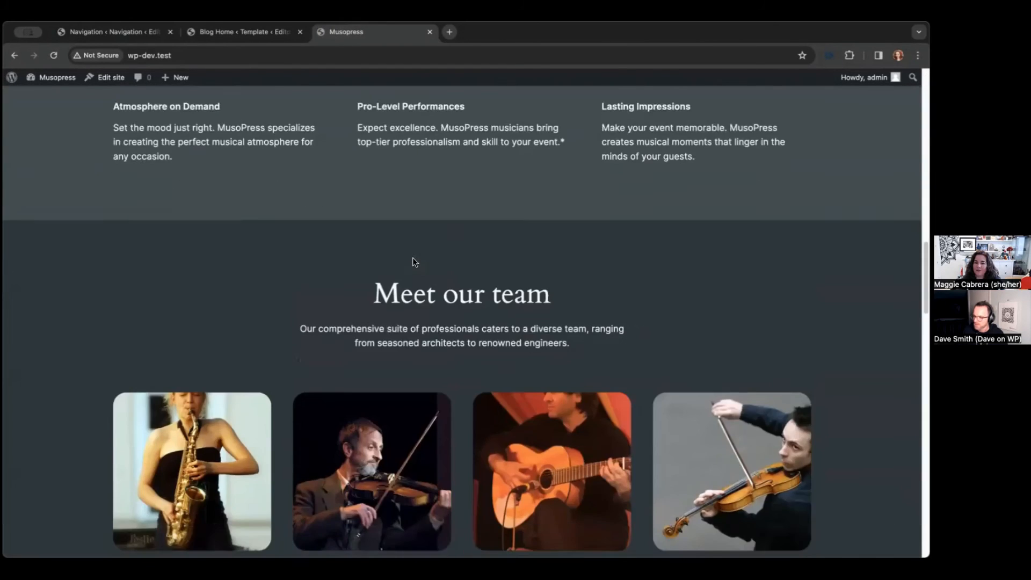
pyautogui.scroll(-4, 412, 261)
pyautogui.click(217, 32)
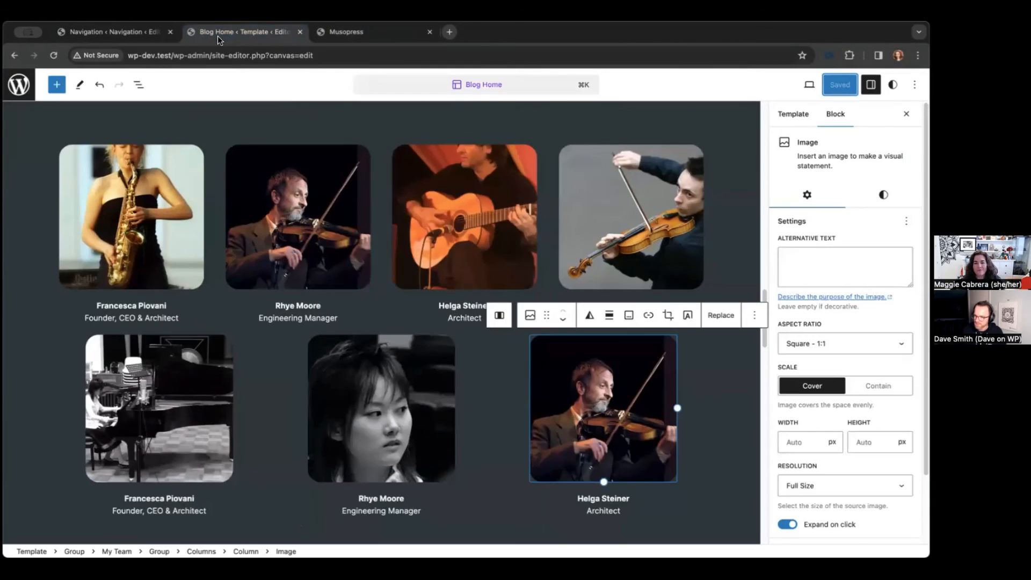
pyautogui.click(188, 122)
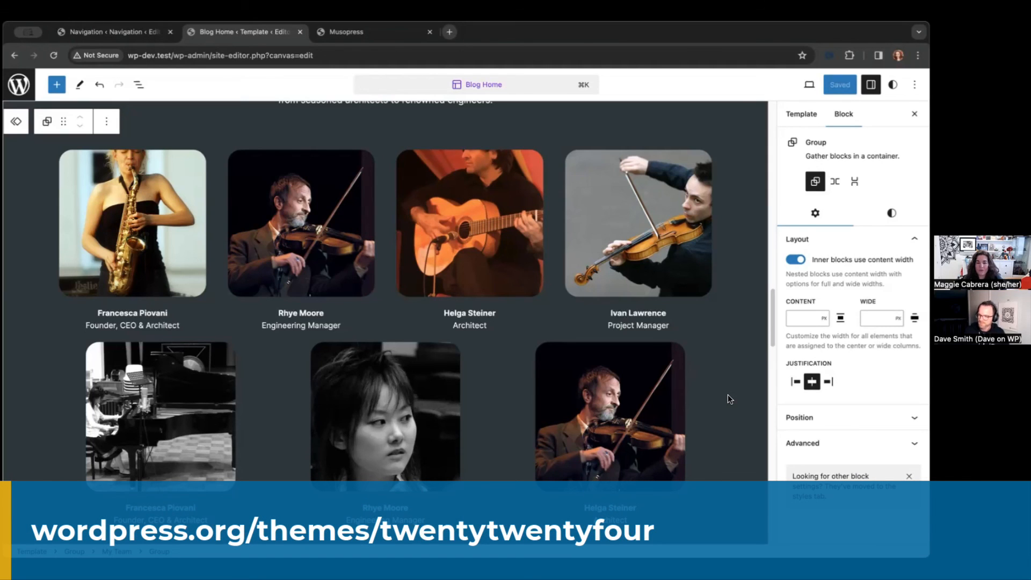
# Step: Leave the site editor for the dashboard, browse the installed themes and activate Twenty Eleven
pyautogui.click(16, 95)
pyautogui.click(14, 86)
pyautogui.moveTo(68, 285)
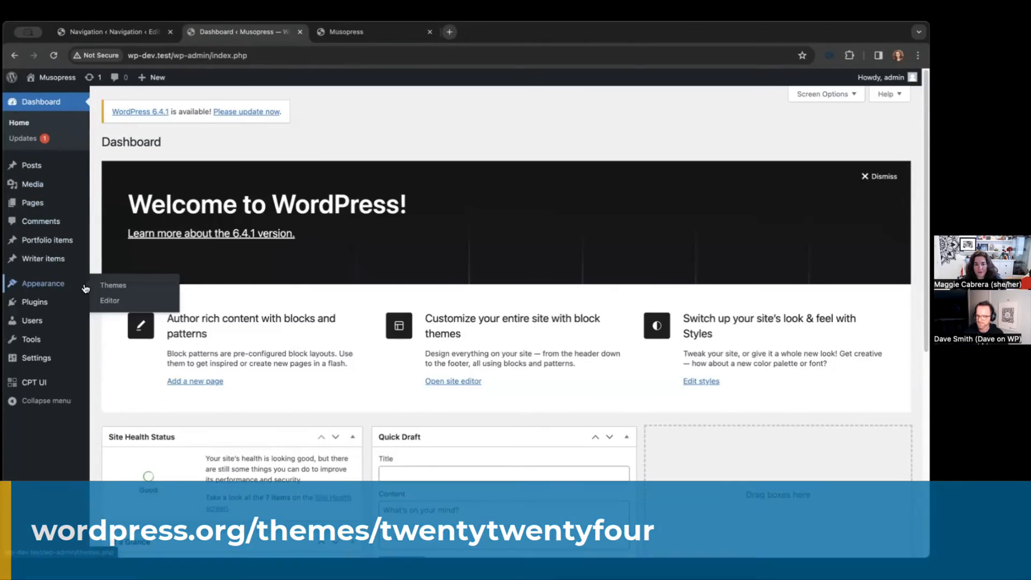
pyautogui.click(111, 285)
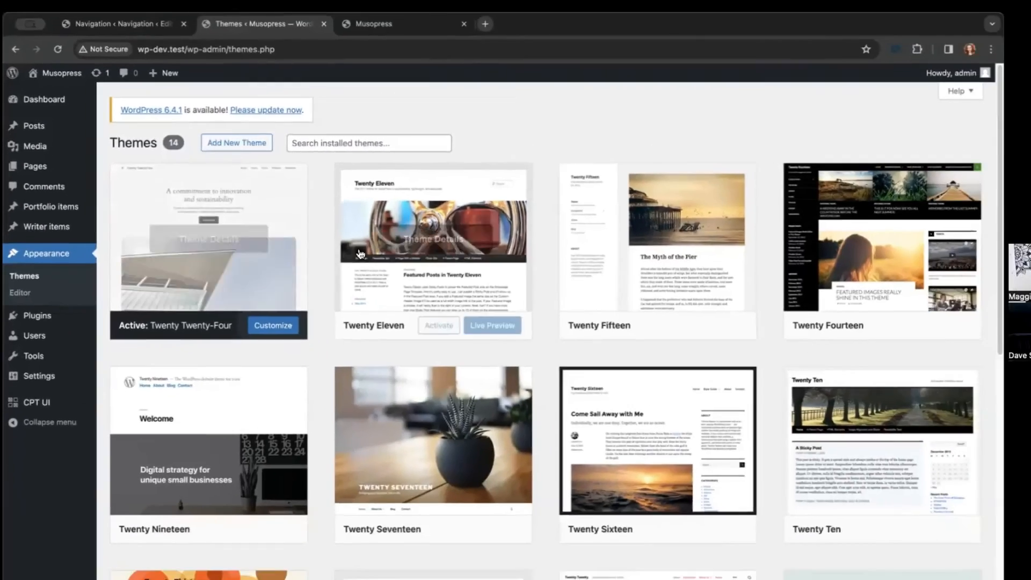
pyautogui.scroll(-6, 601, 348)
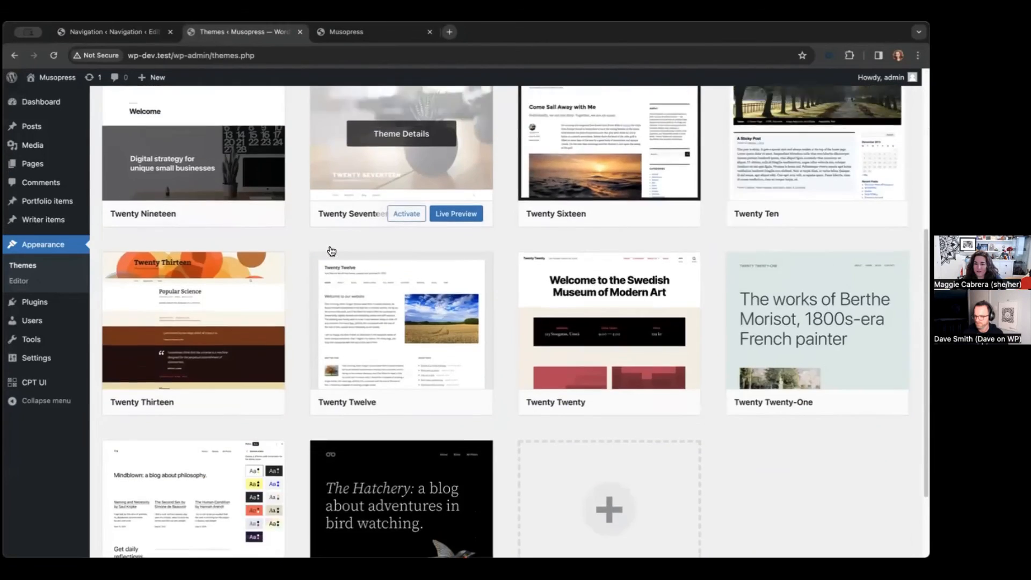
pyautogui.scroll(5, 331, 251)
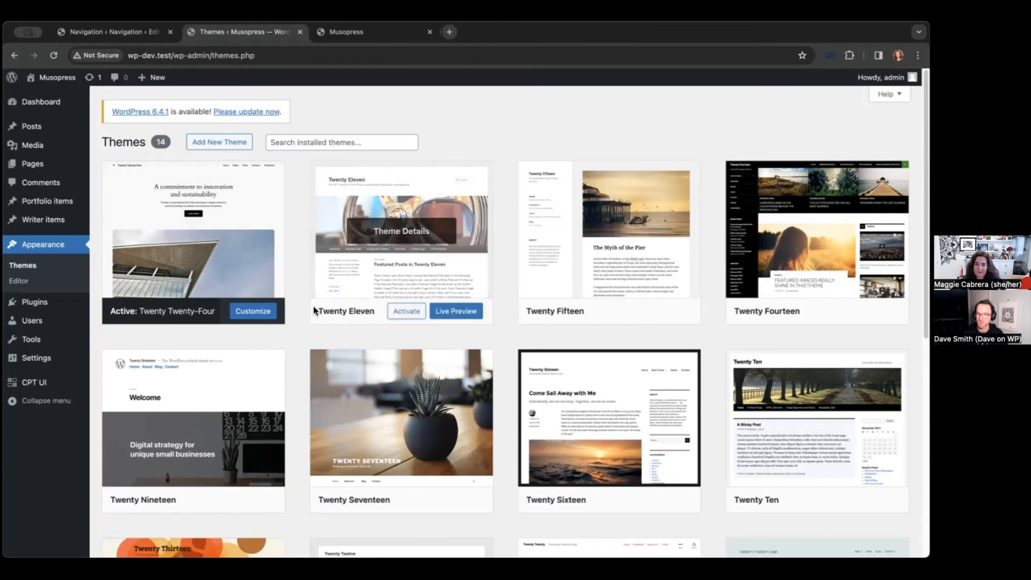
pyautogui.click(397, 314)
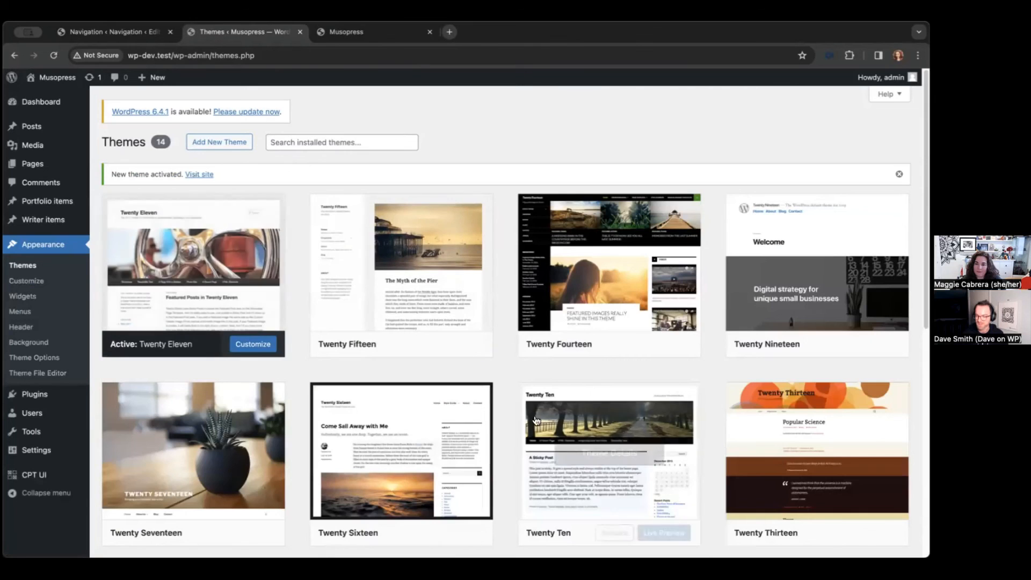
# Step: Open a live preview of Twenty Twenty-Four, activate the theme with confirmation and look through the home page design
pyautogui.scroll(-8, 736, 416)
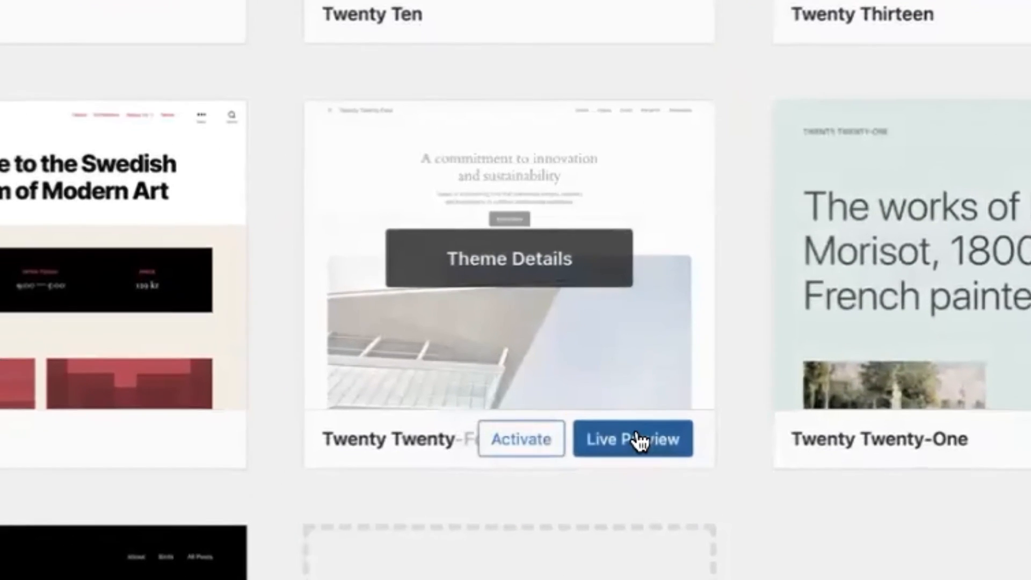
pyautogui.click(665, 314)
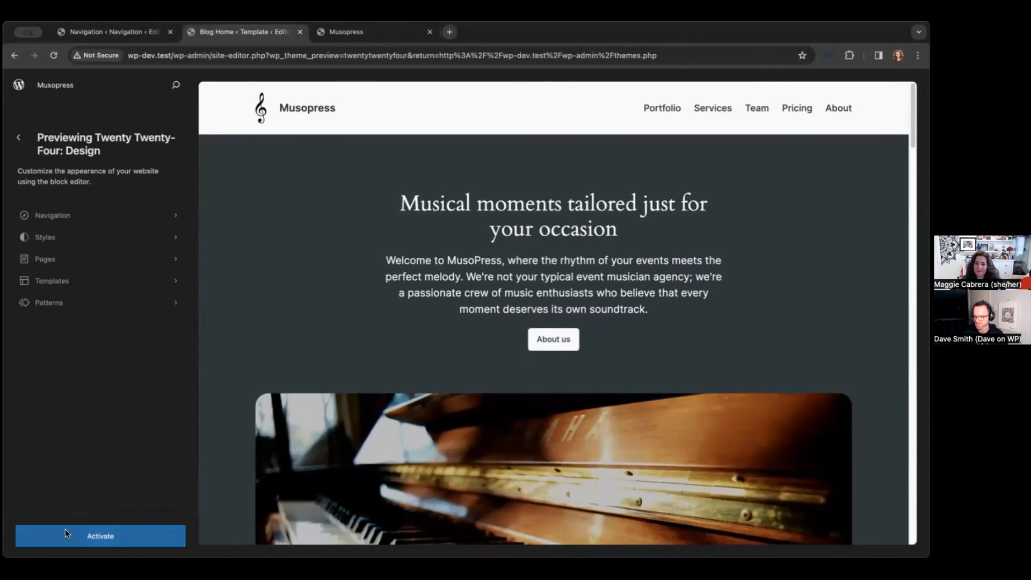
pyautogui.click(66, 531)
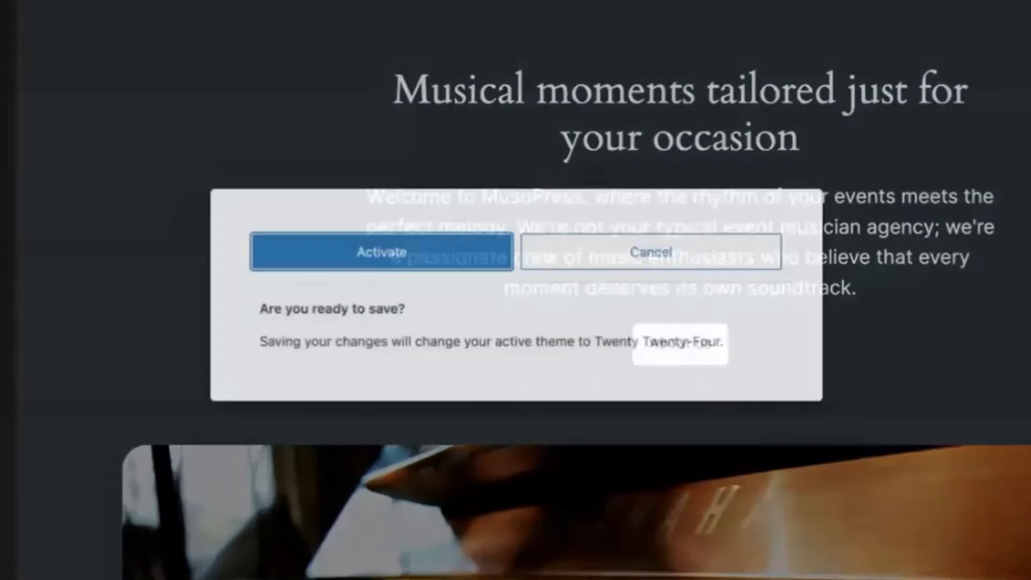
pyautogui.click(371, 257)
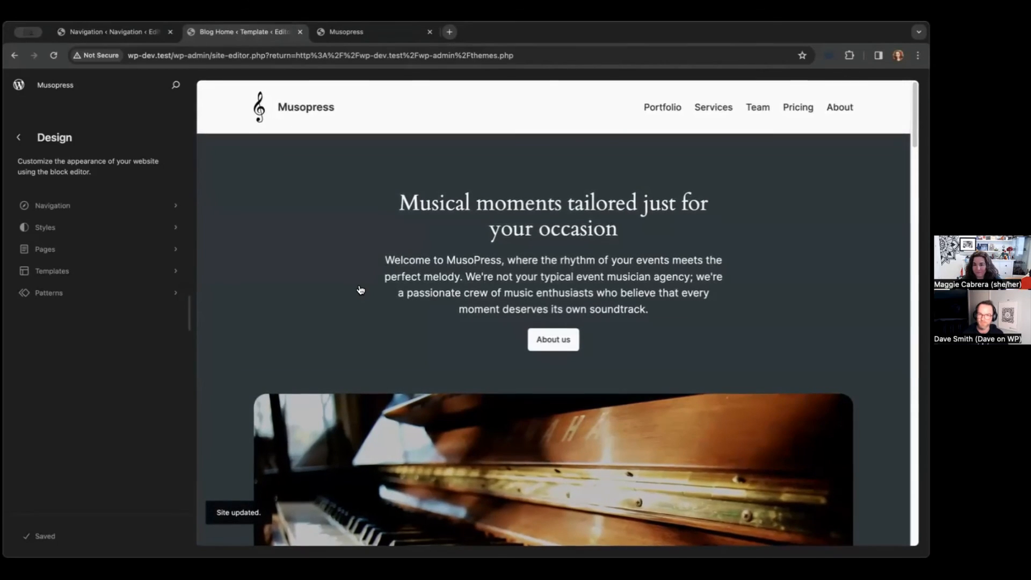
pyautogui.scroll(-2, 361, 292)
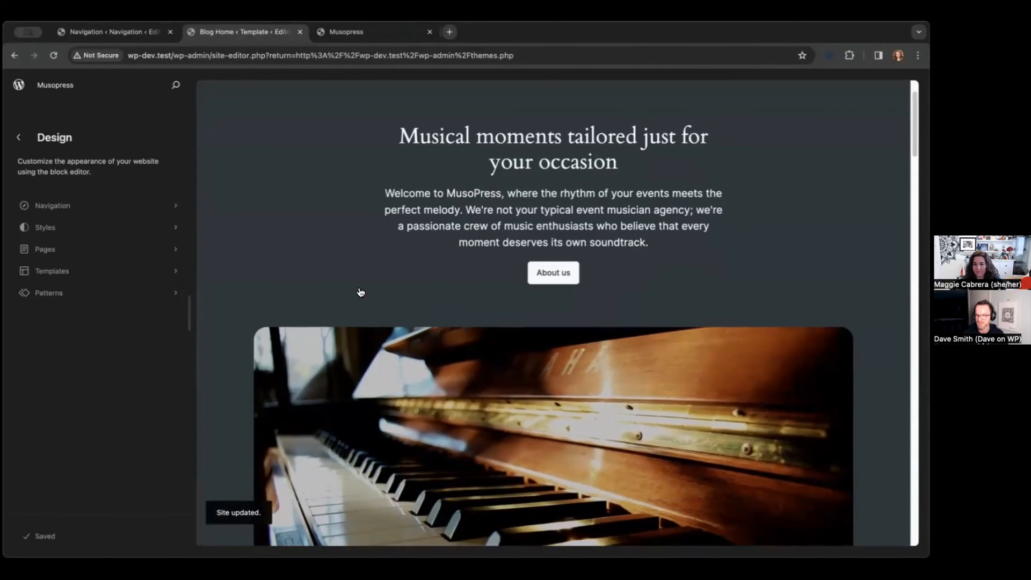
pyautogui.scroll(-10, 360, 292)
pyautogui.scroll(-15, 360, 298)
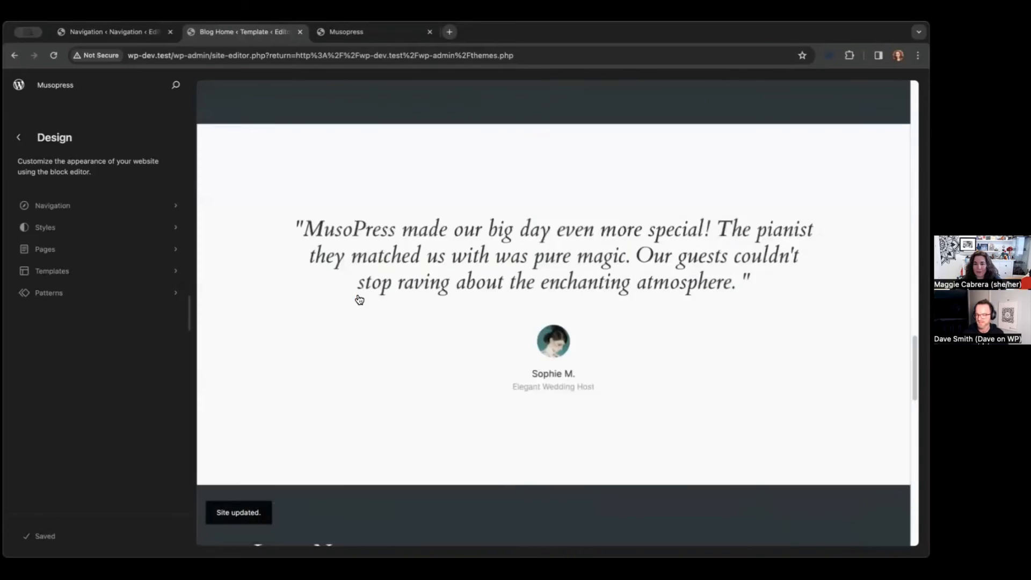